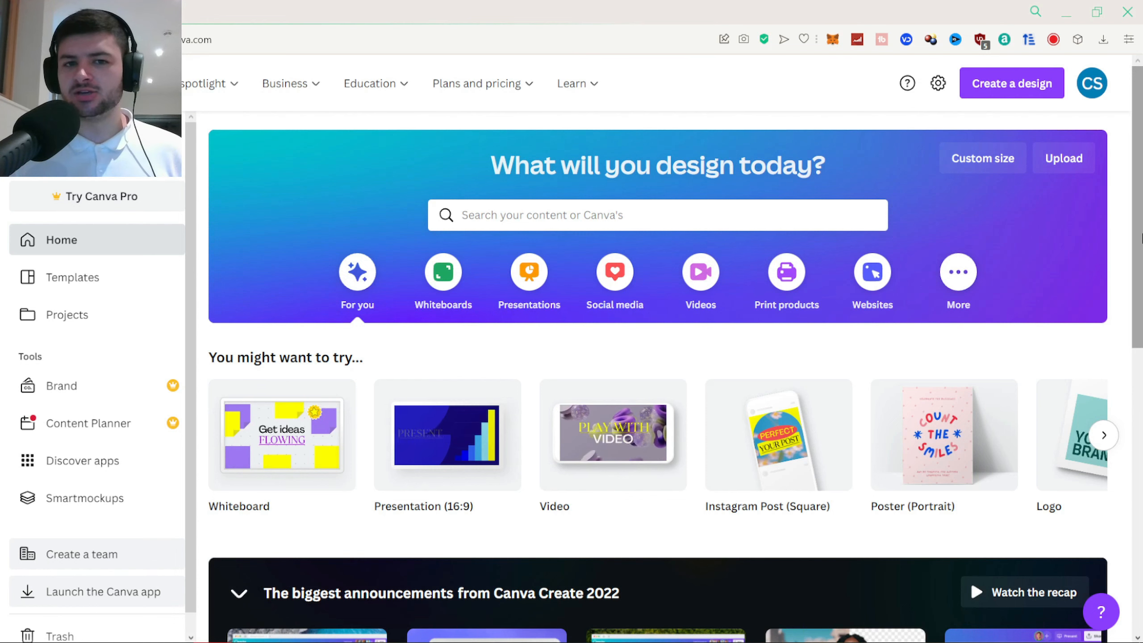
Browse the design types in the More category, from Infographic through to Phone Wallpaper
mouse_move(1141, 132)
mouse_down()
mouse_move(1142, 153)
mouse_move(1136, 143)
mouse_up()
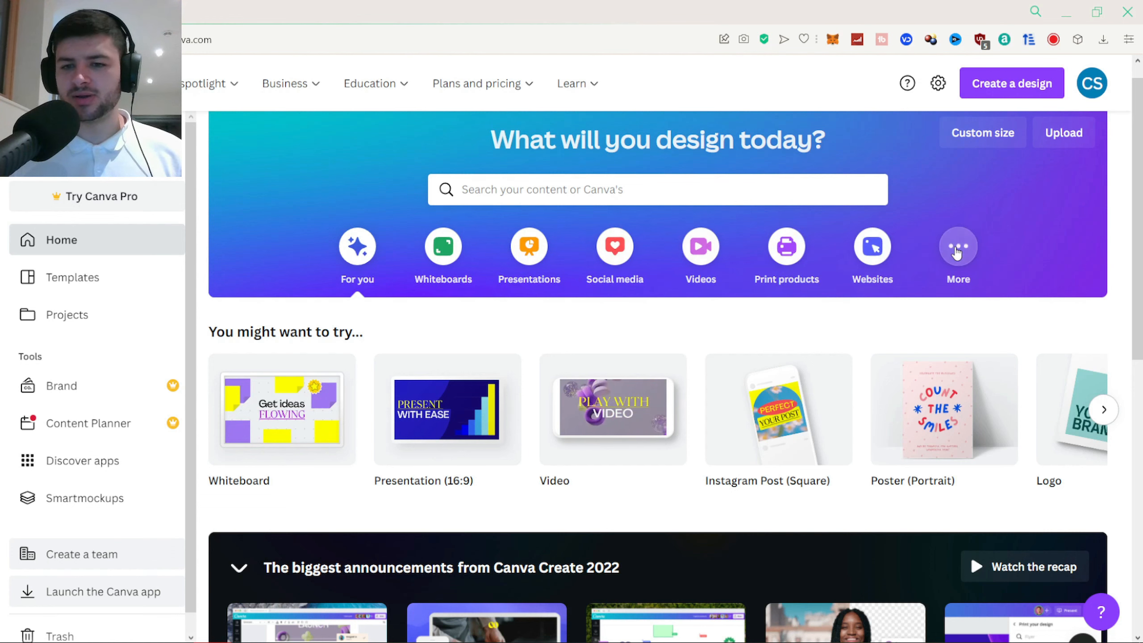
click(957, 252)
scroll(958, 252, down, 3)
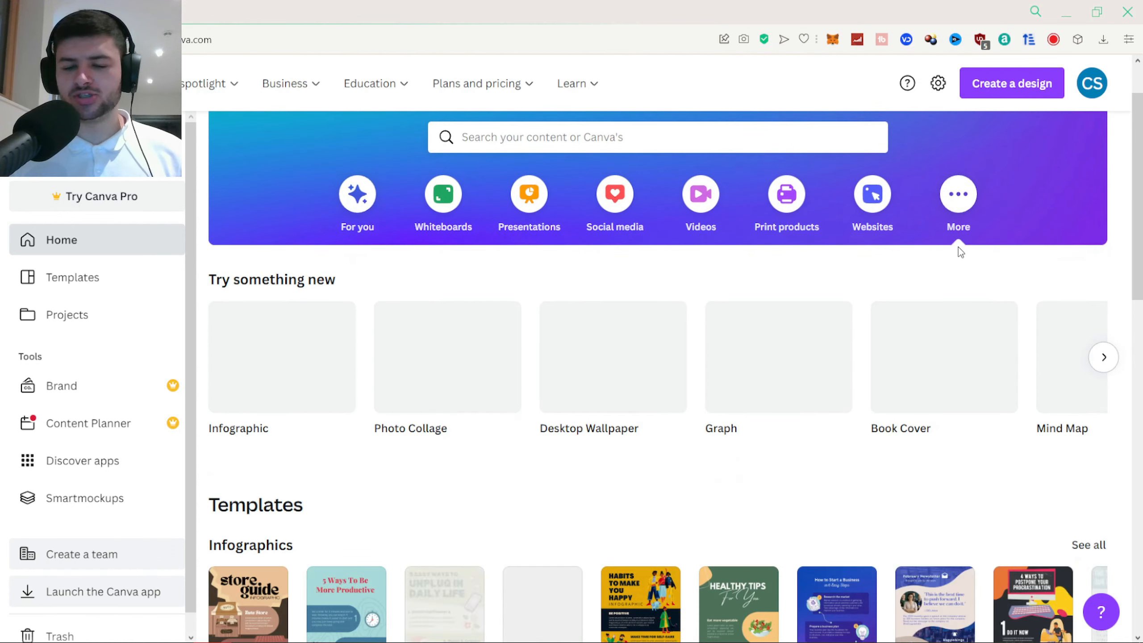
scroll(995, 229, up, 2)
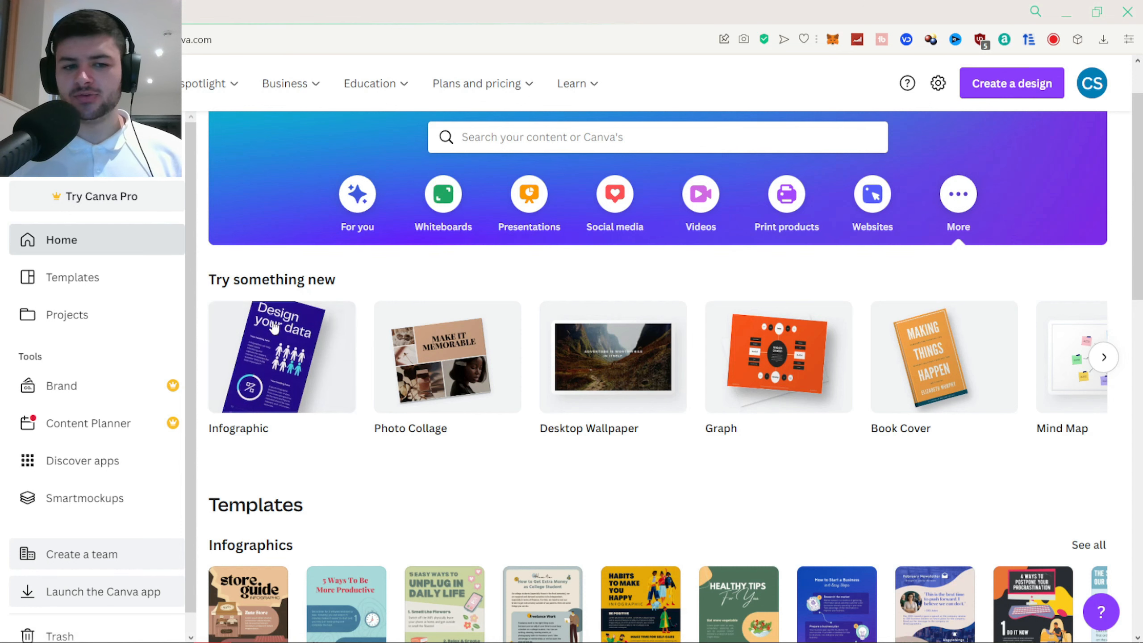
mouse_move(263, 332)
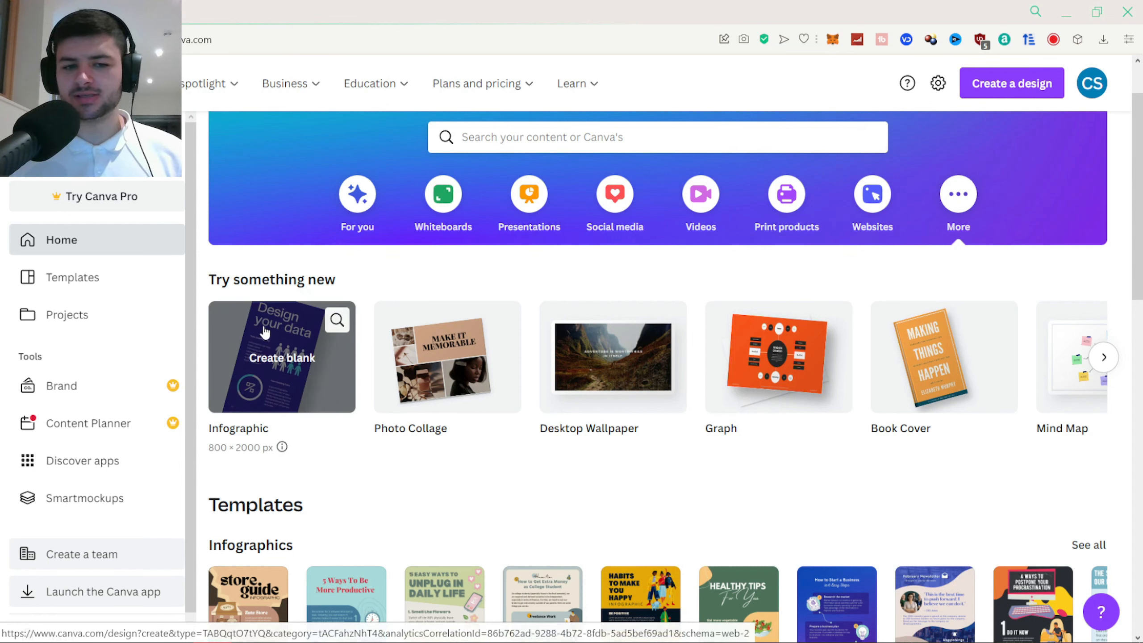
mouse_move(434, 359)
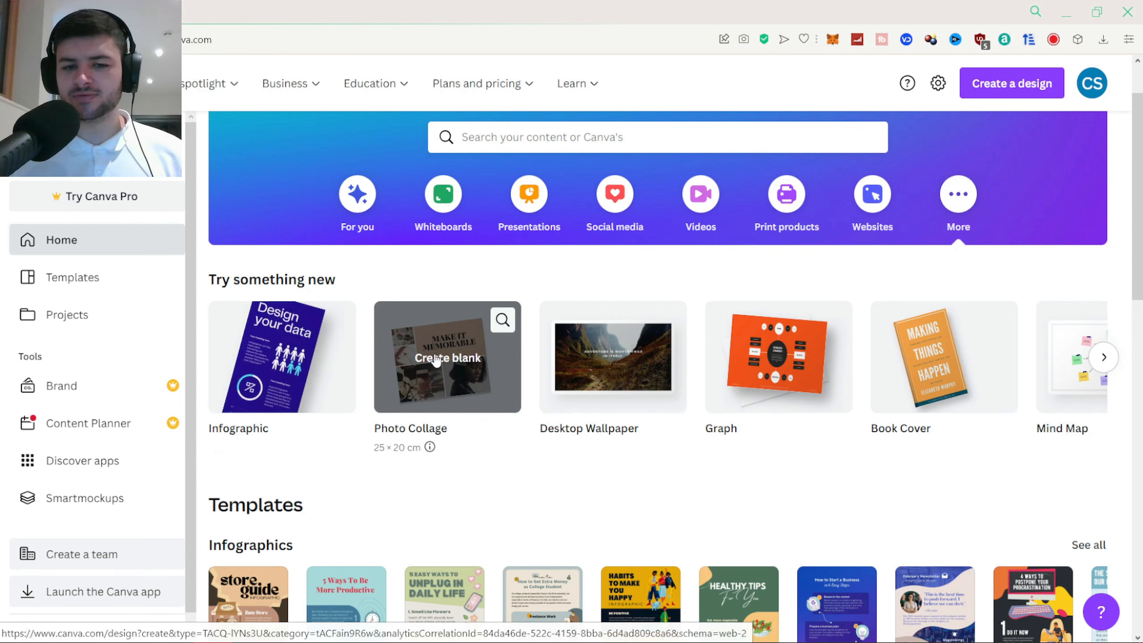
mouse_move(816, 361)
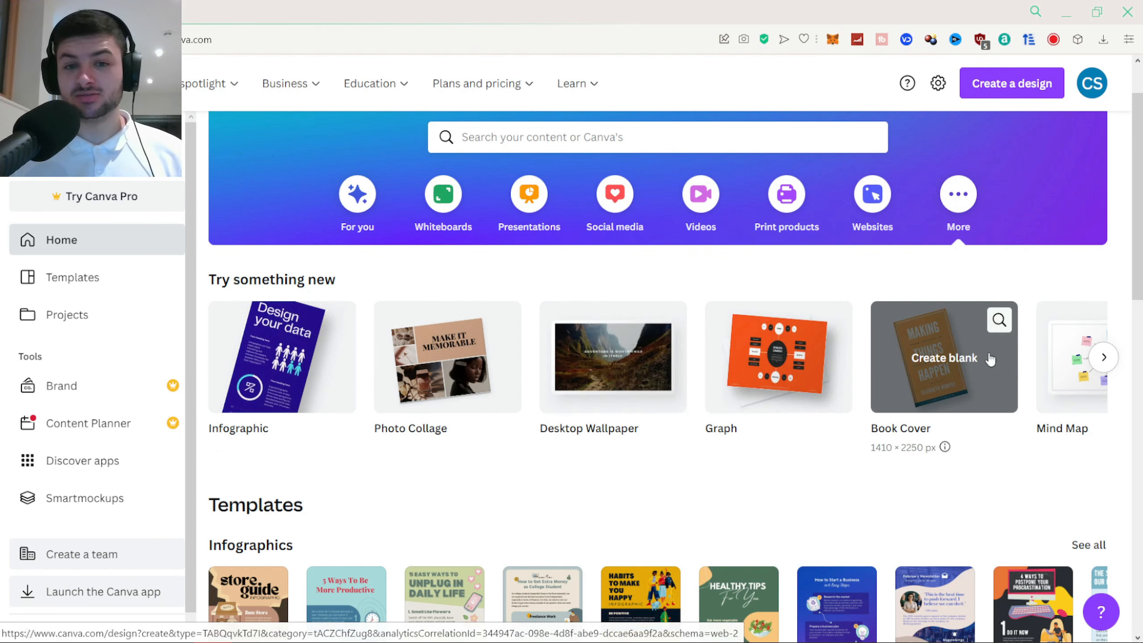
click(1104, 357)
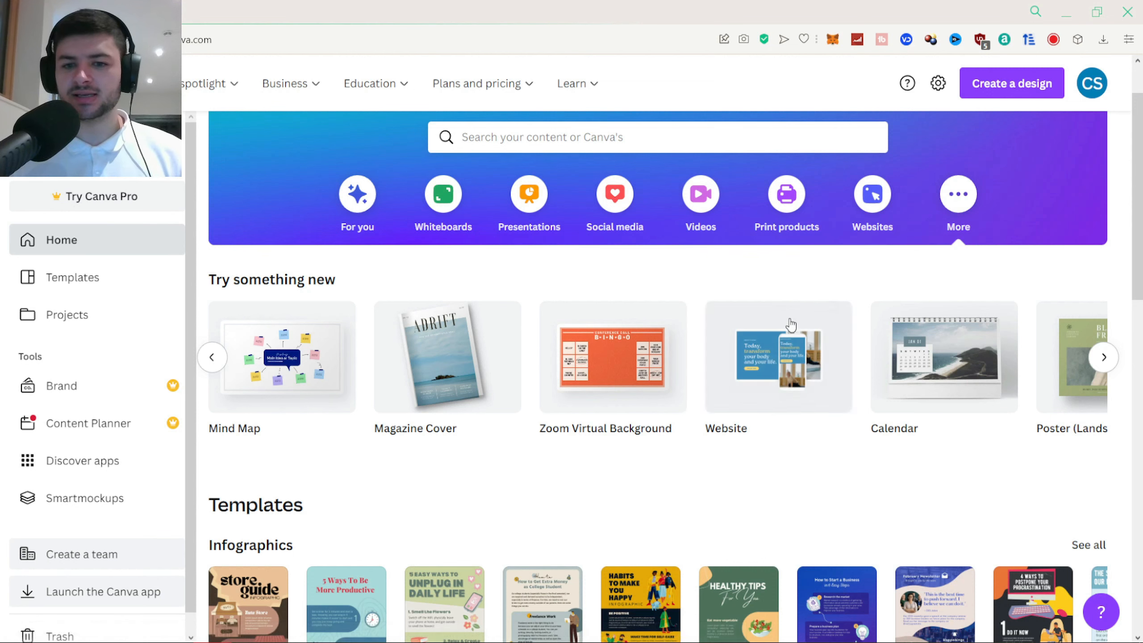
click(1107, 363)
click(1107, 363)
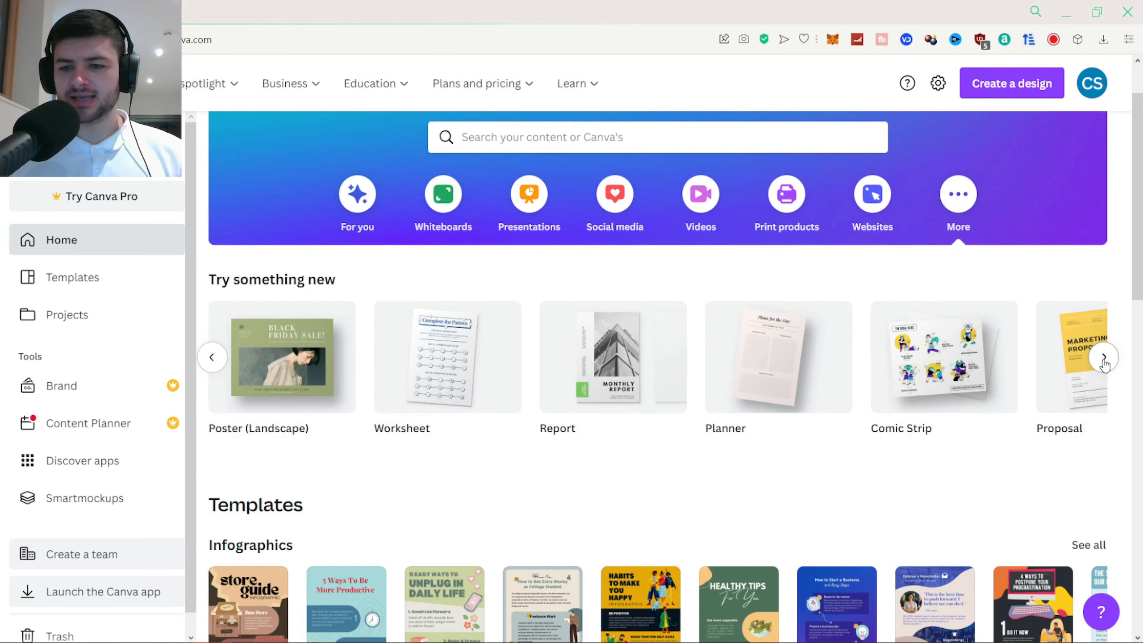
click(1104, 358)
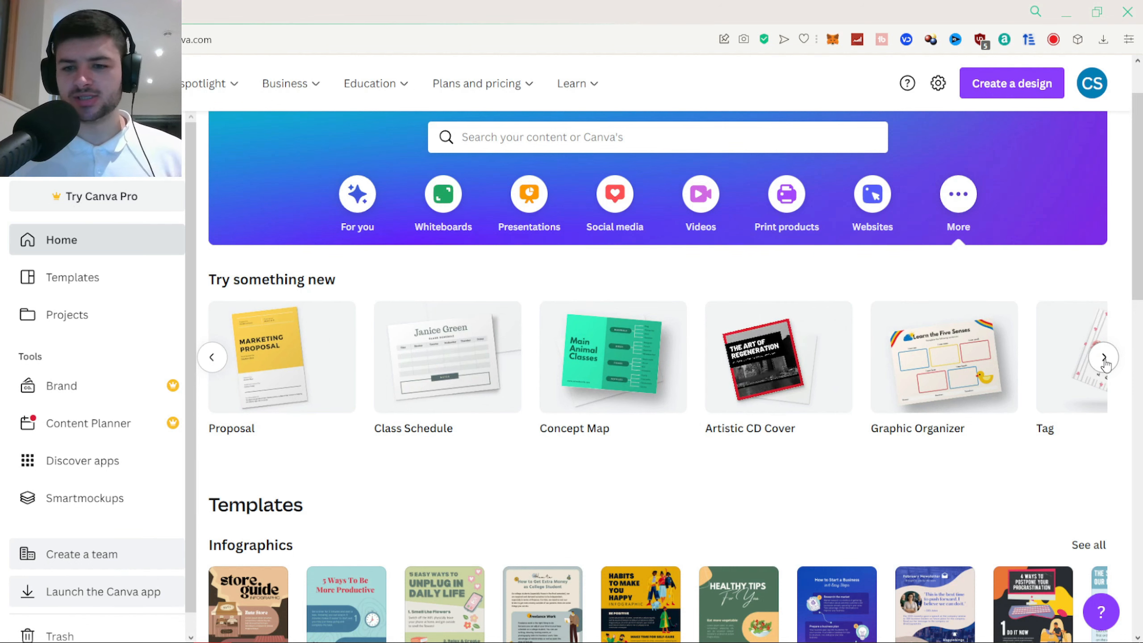
click(1105, 358)
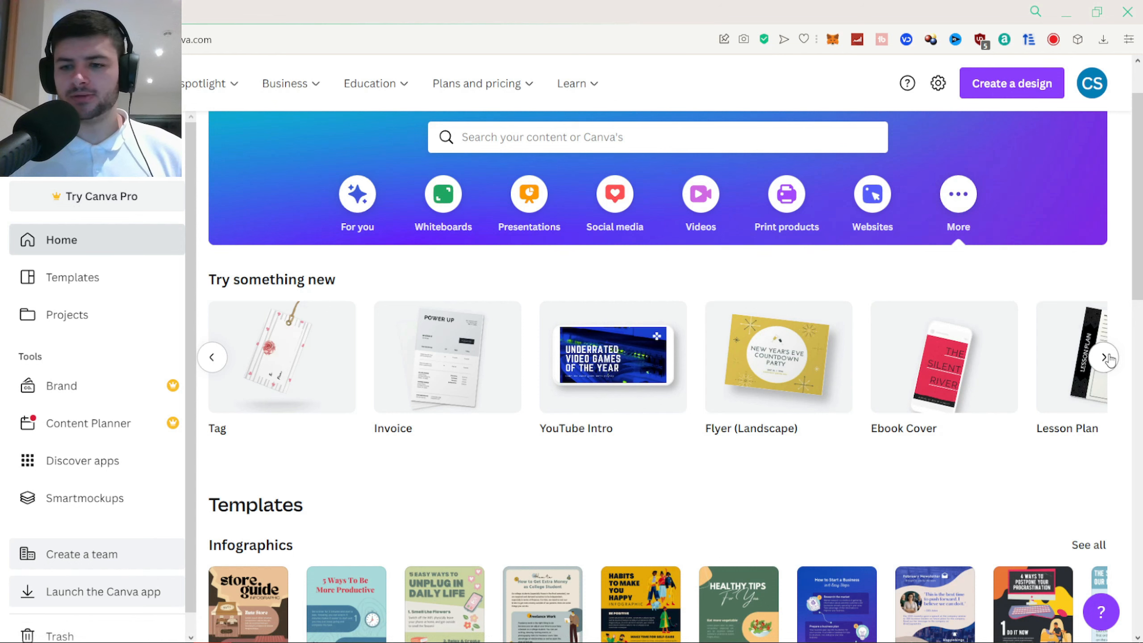
click(1105, 357)
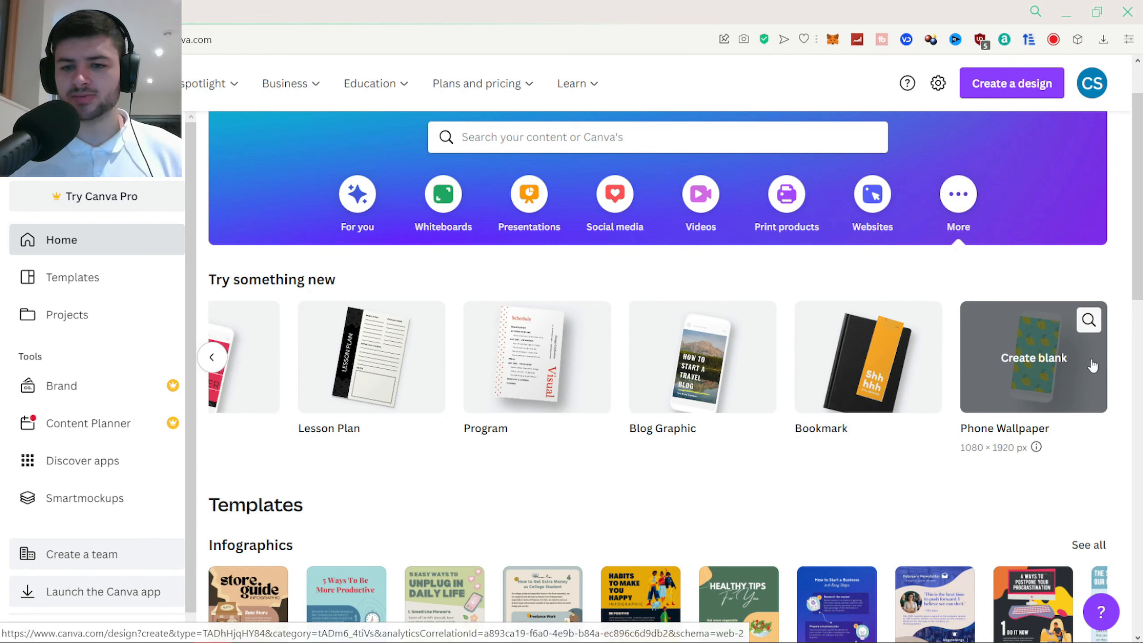
Look through the template rows for infographics, photo collages, desktop wallpapers, graphs and book covers
scroll(1080, 361, down, 6)
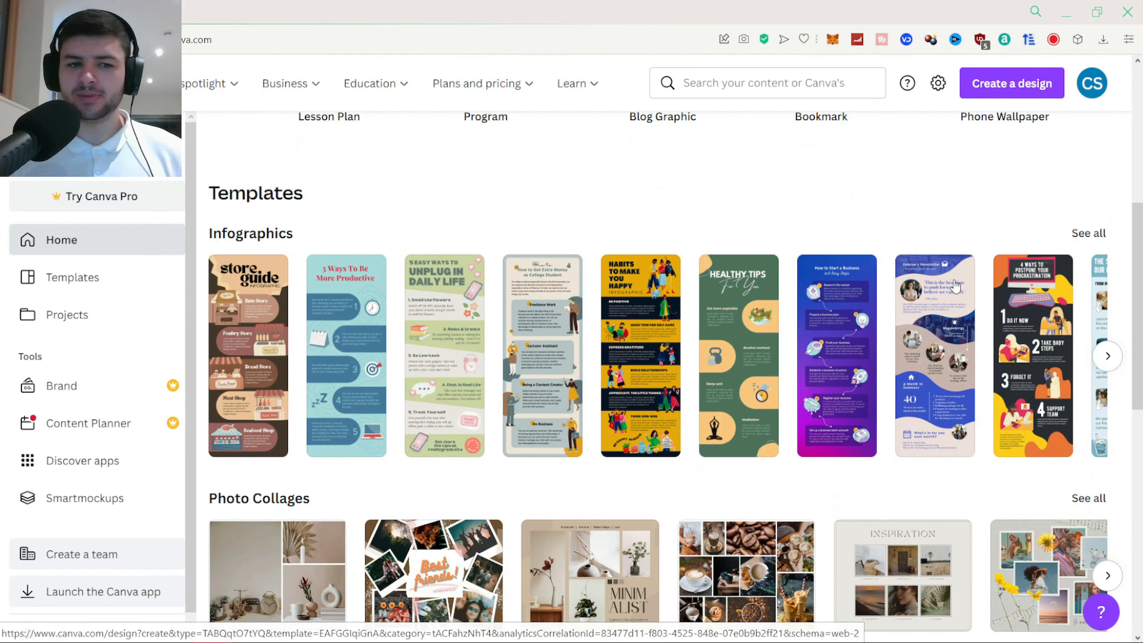
scroll(674, 174, down, 1)
drag(1141, 252, 1140, 252)
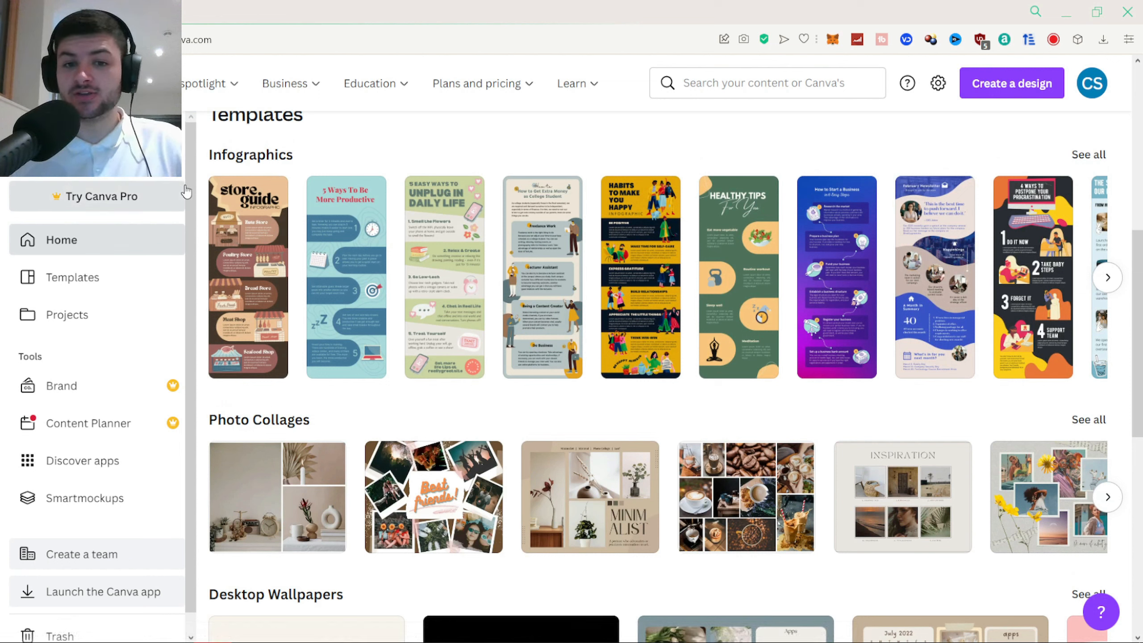
scroll(557, 324, down, 5)
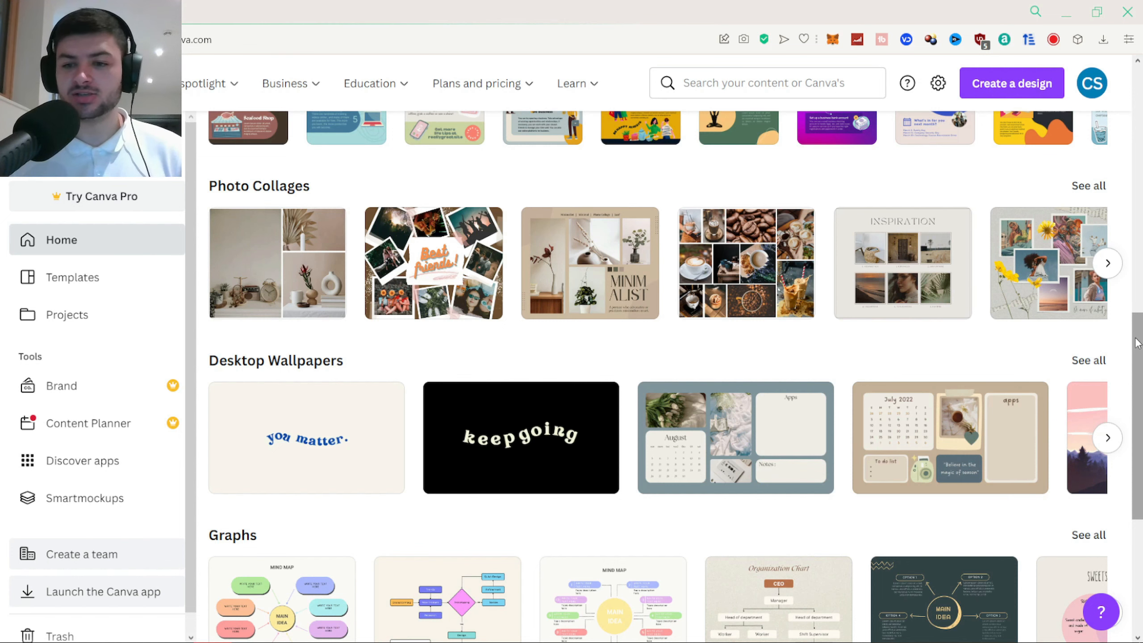
drag(1138, 343, 1142, 441)
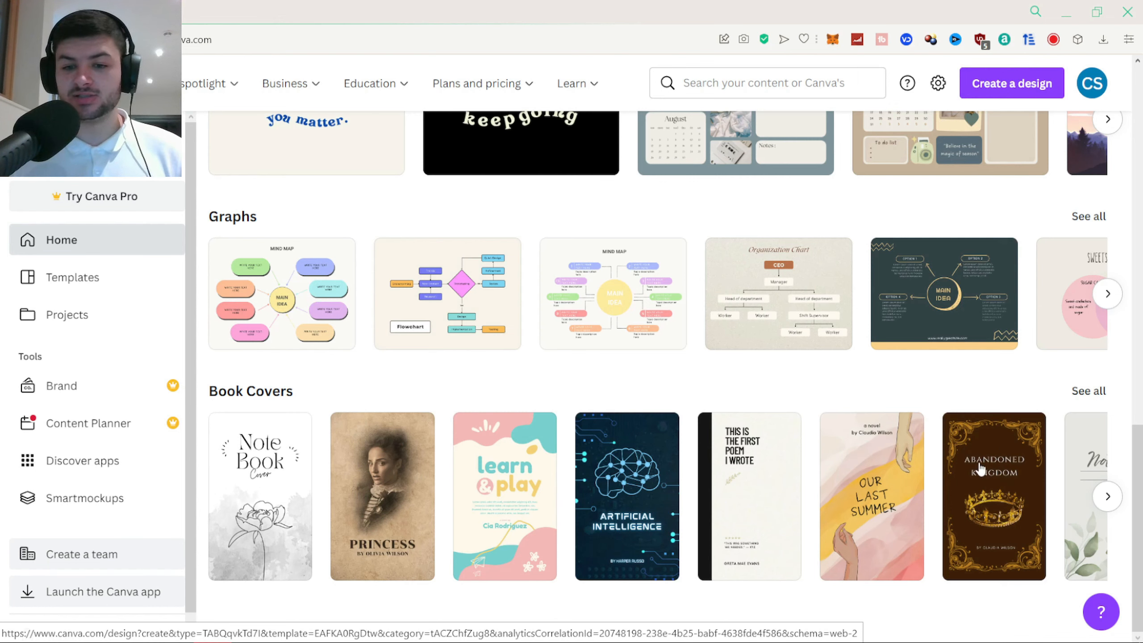
scroll(412, 495, up, 8)
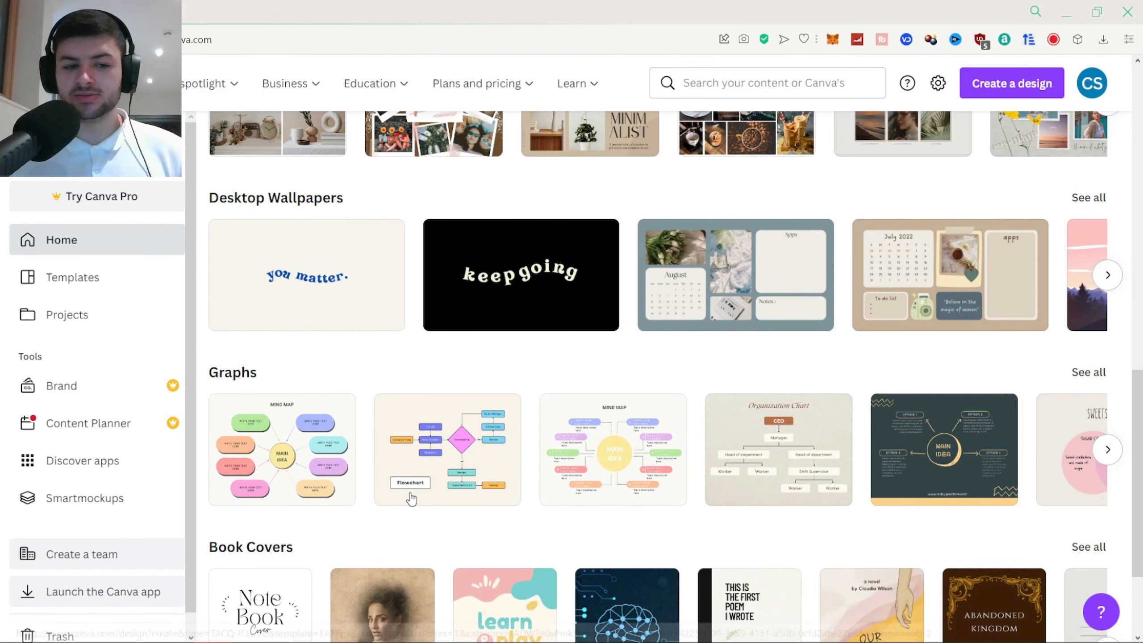
scroll(418, 493, up, 12)
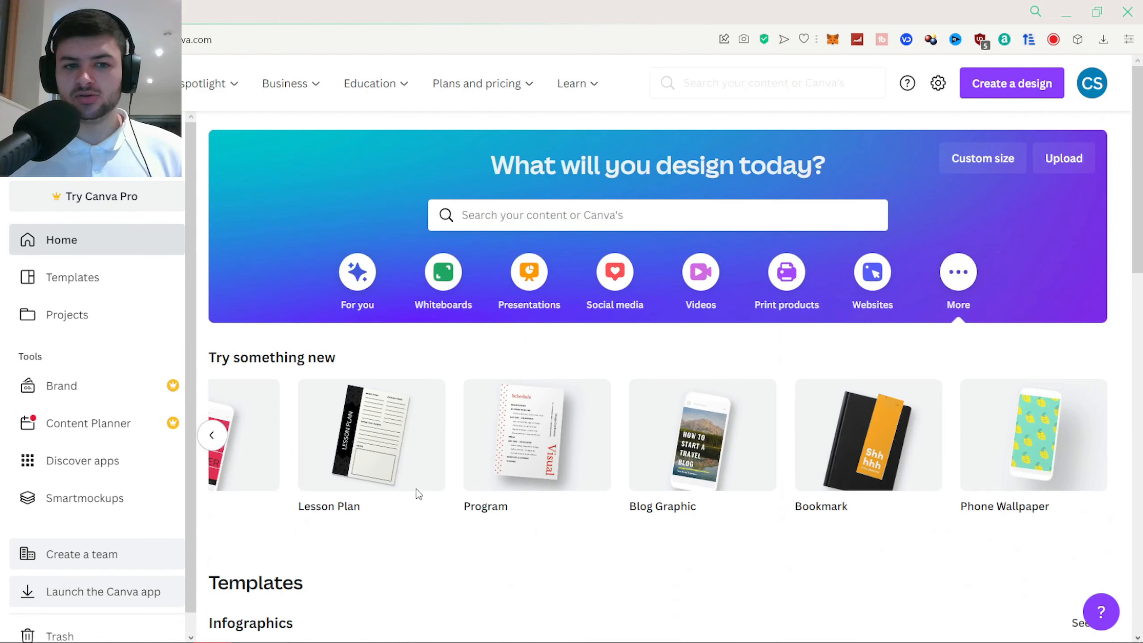
Show the Social media category and examine its popular design types through to LinkedIn Banner
click(616, 275)
scroll(646, 324, down, 3)
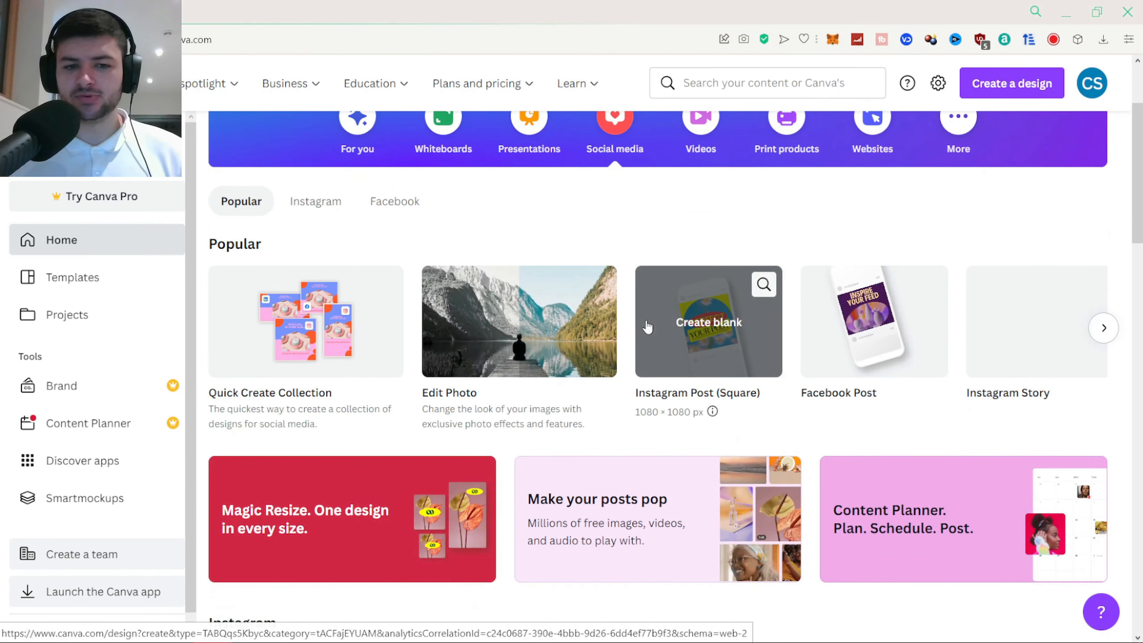
scroll(1141, 198, down, 2)
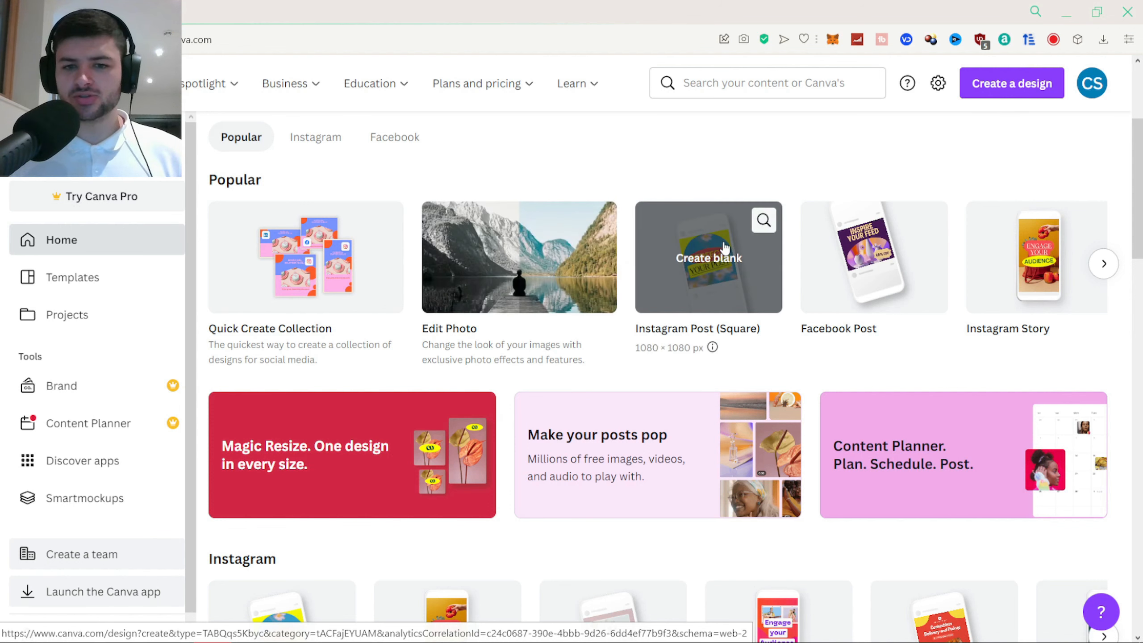
click(1104, 264)
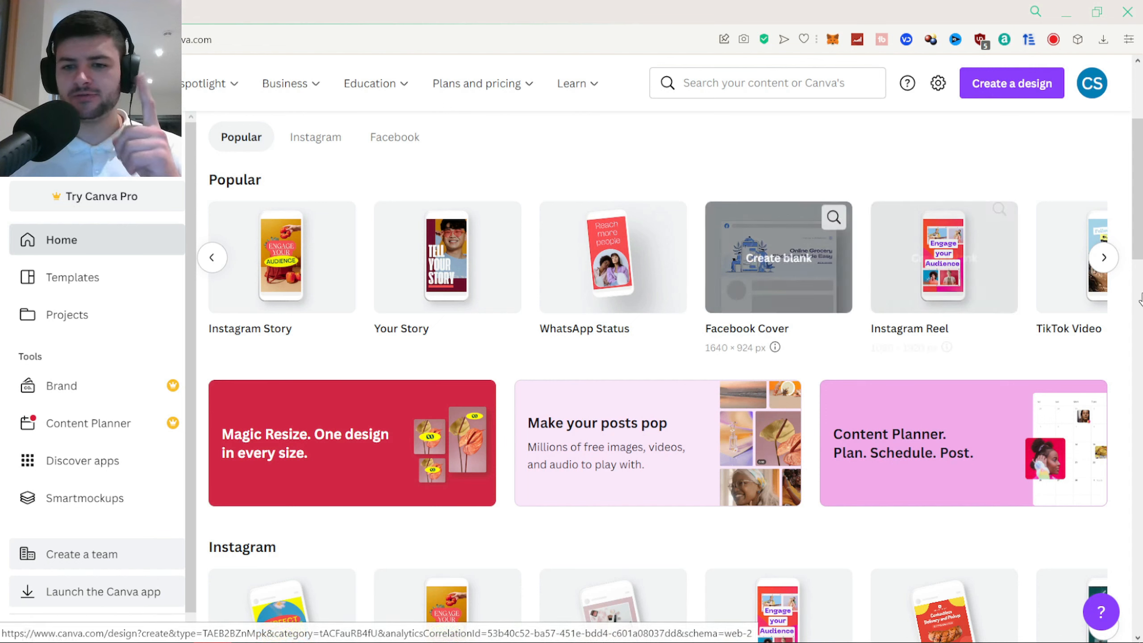
click(1105, 261)
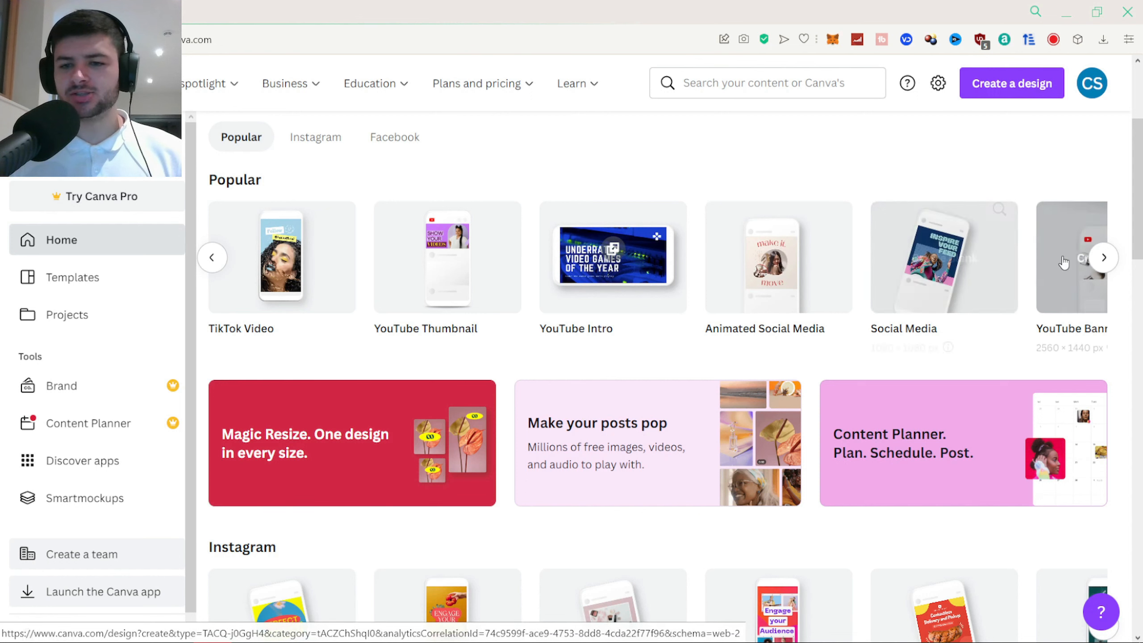
click(1103, 259)
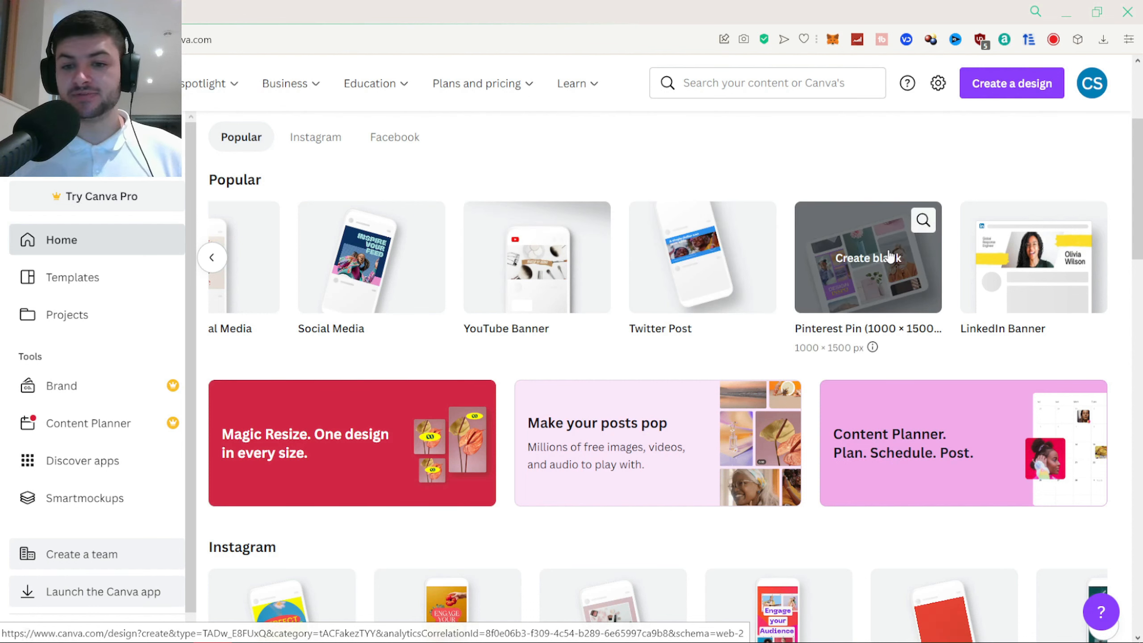
Create a blank YouTube Thumbnail design from the popular social media types
click(212, 257)
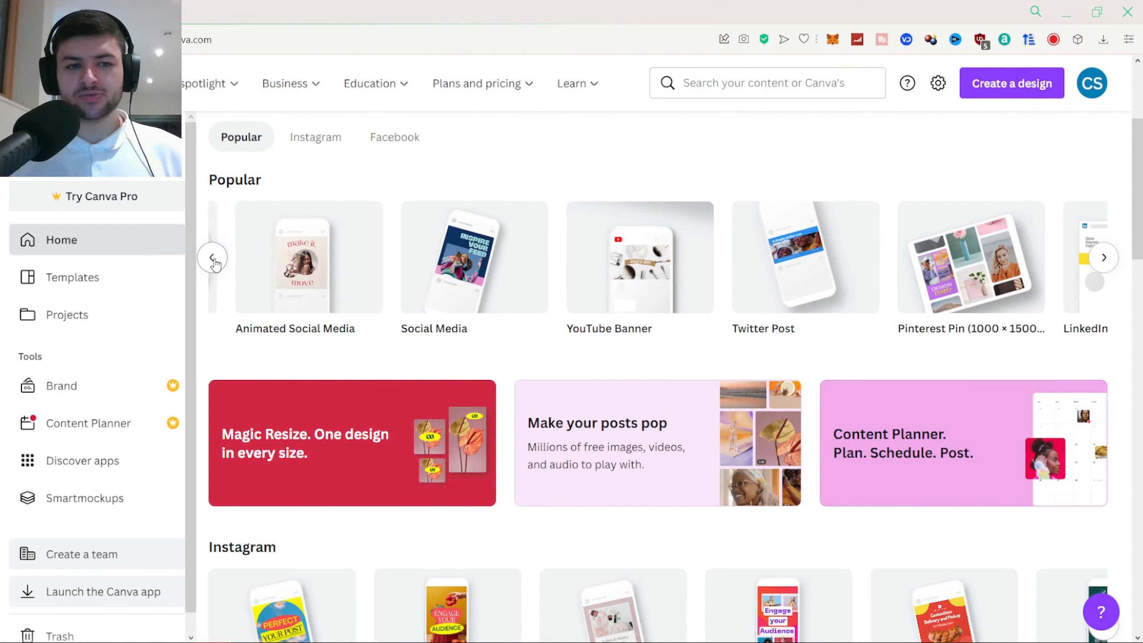
click(213, 261)
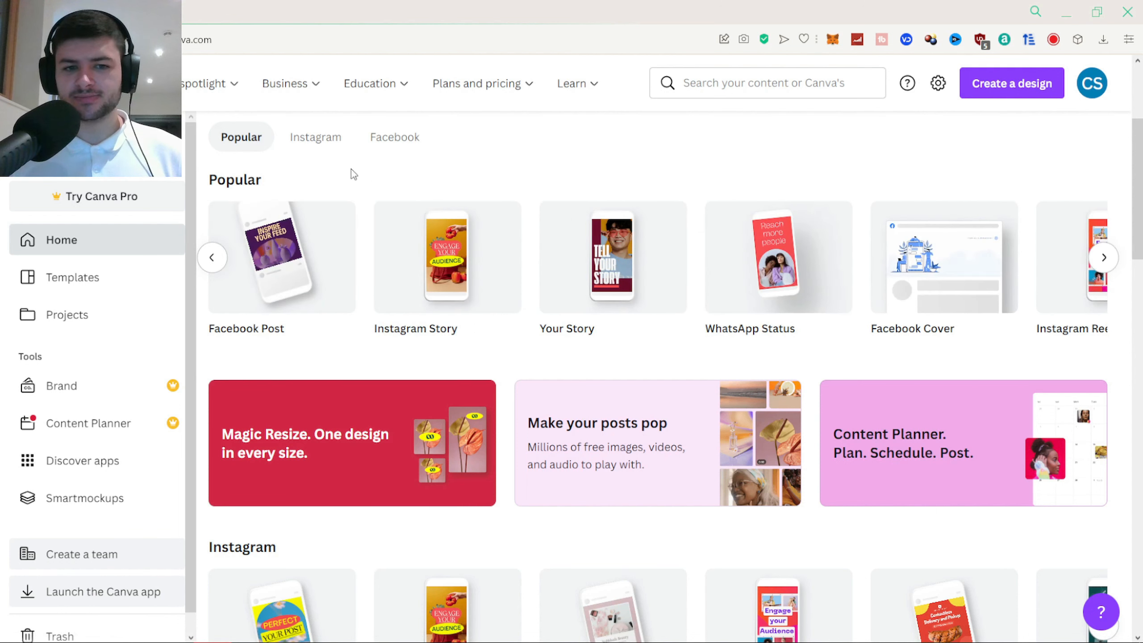
click(1104, 257)
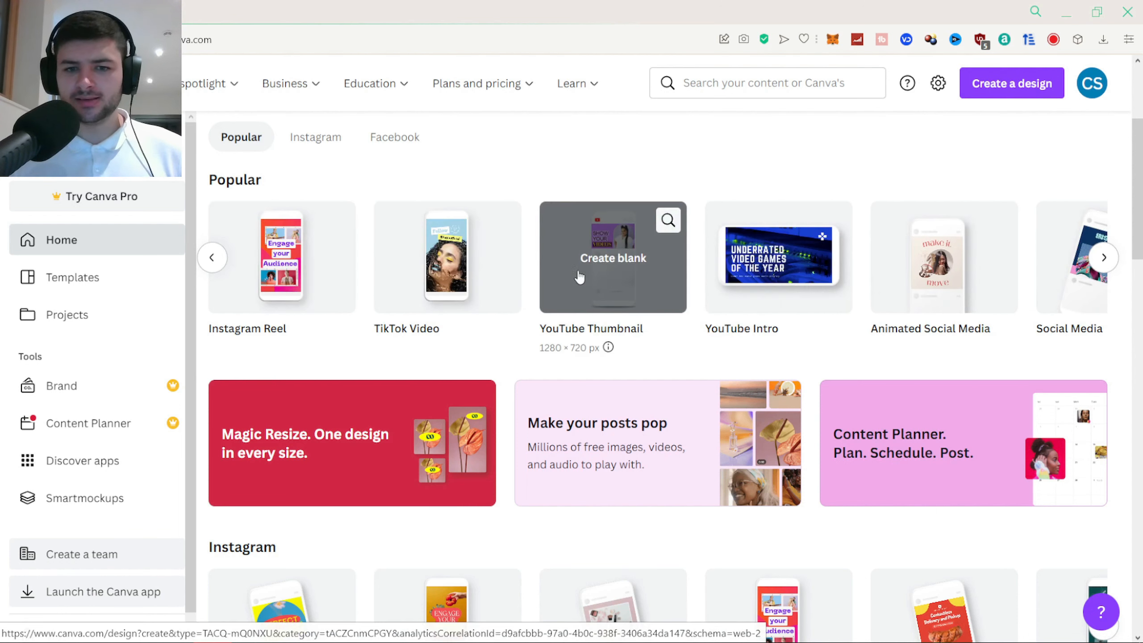
click(588, 264)
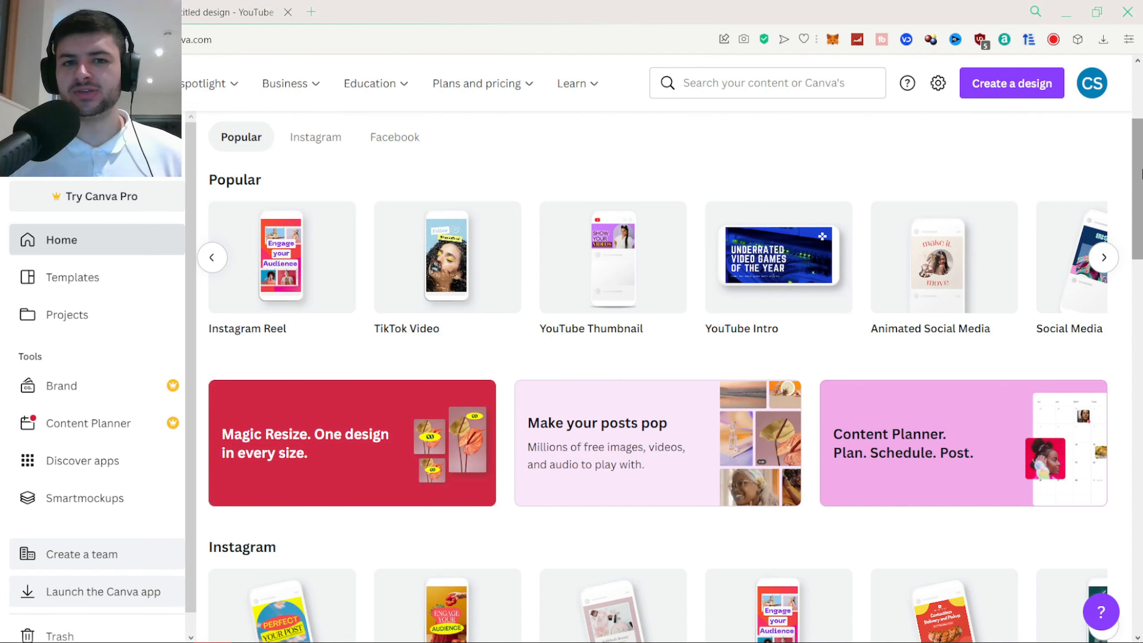
Bring up the new blank YouTube Thumbnail design in the editor and dismiss the sticker comments tip
drag(1141, 173, 1142, 386)
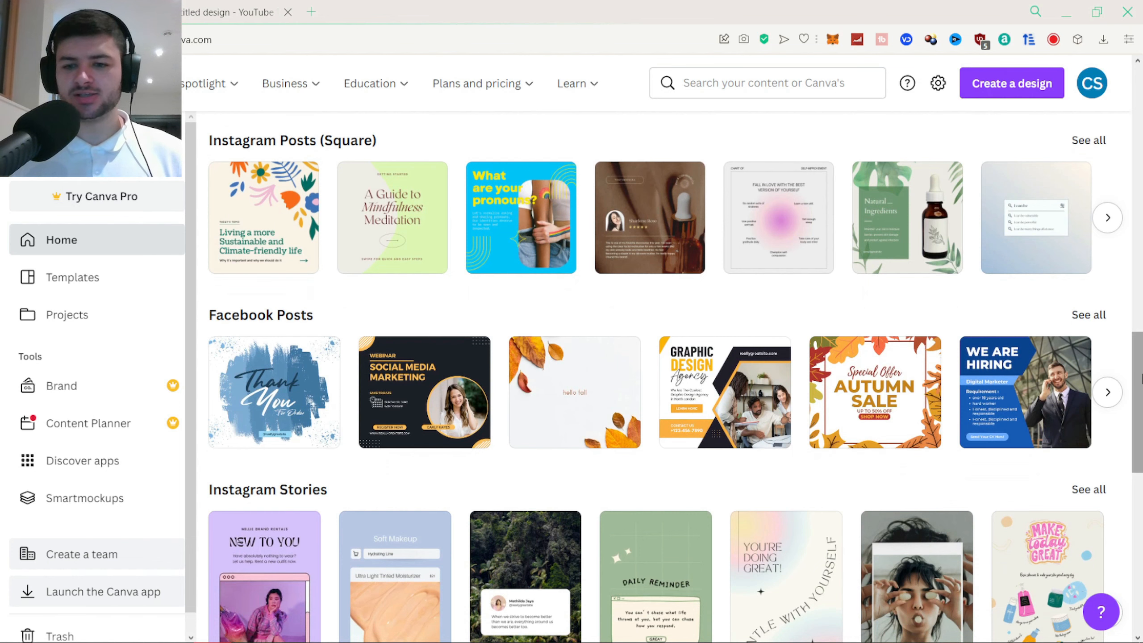
key(alt+Left)
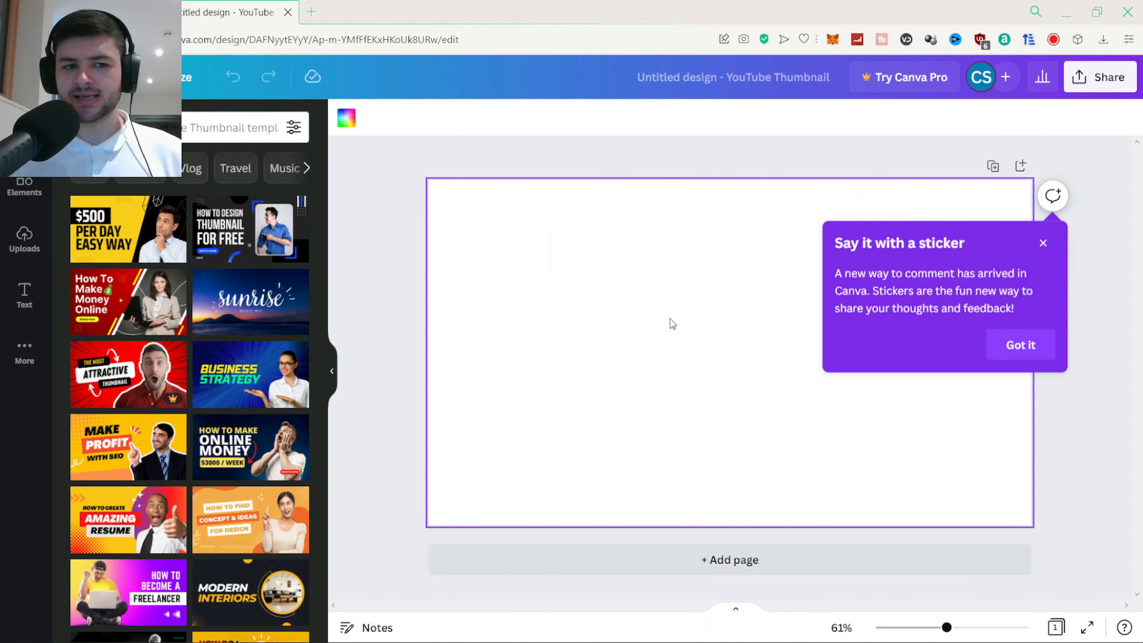
click(1031, 354)
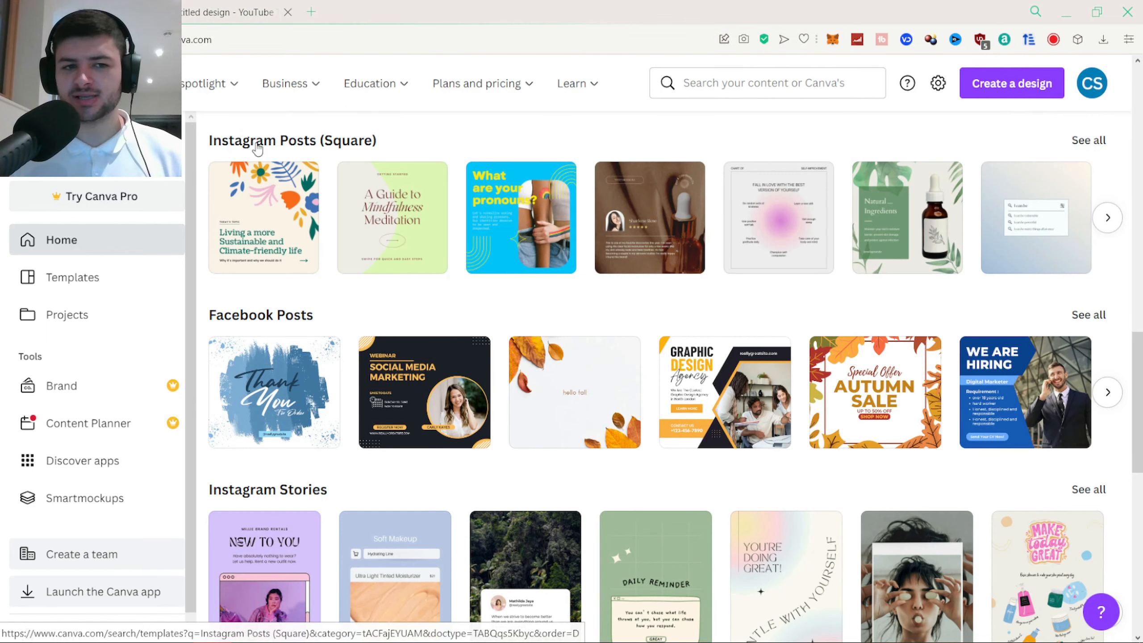
Return to the home page and look through the social media template rows, from Facebook Posts to WhatsApp Statuses
scroll(379, 296, up, 15)
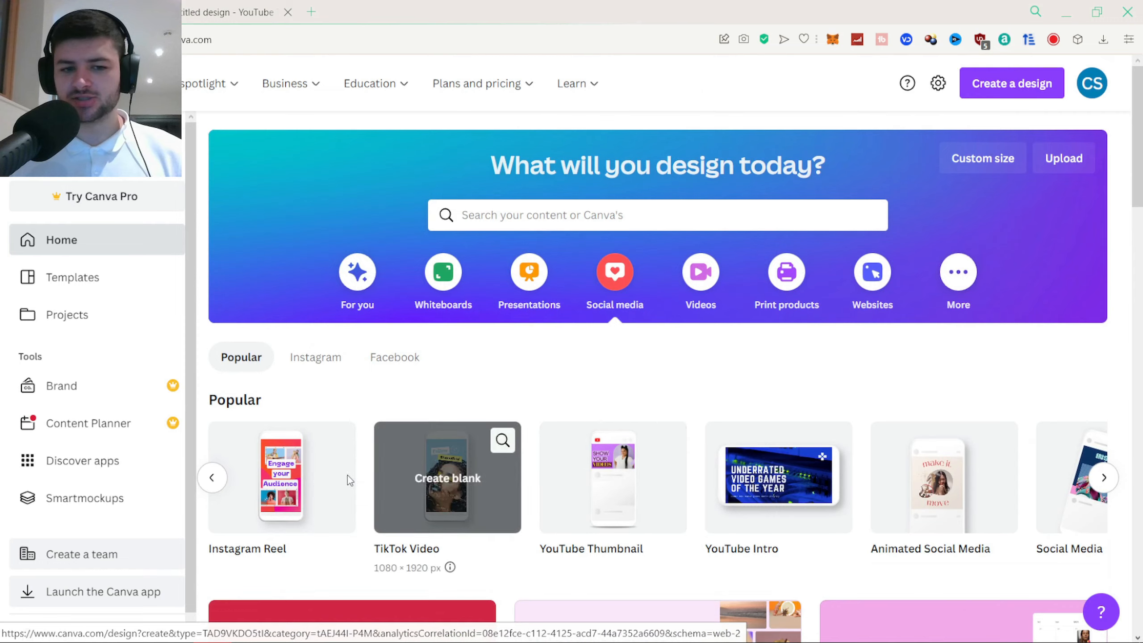
scroll(349, 480, down, 10)
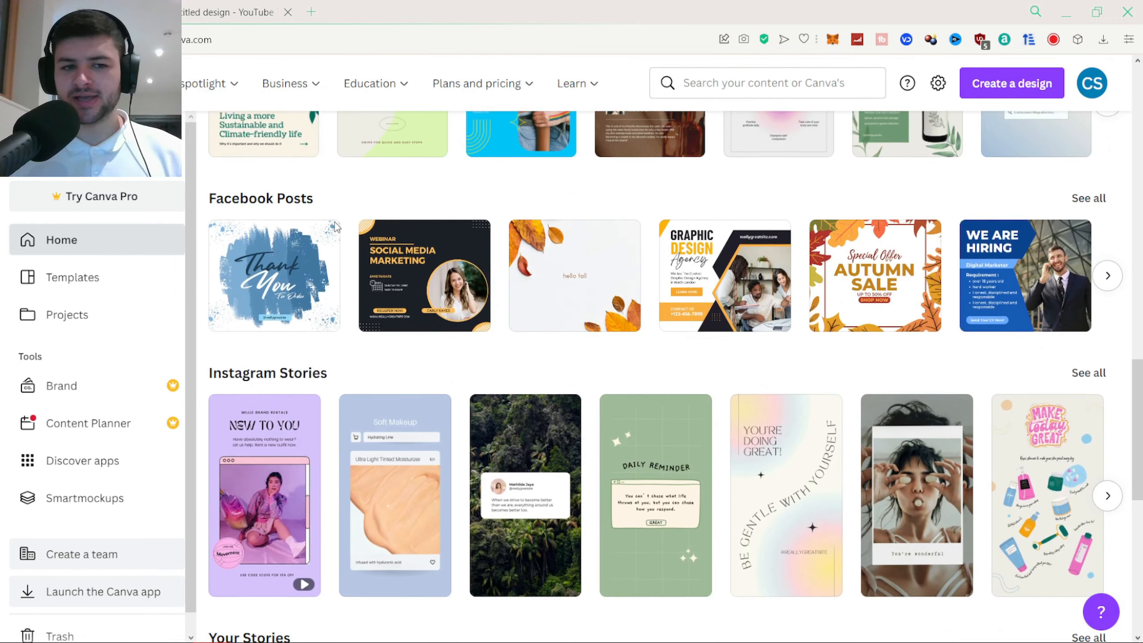
scroll(336, 226, up, 1)
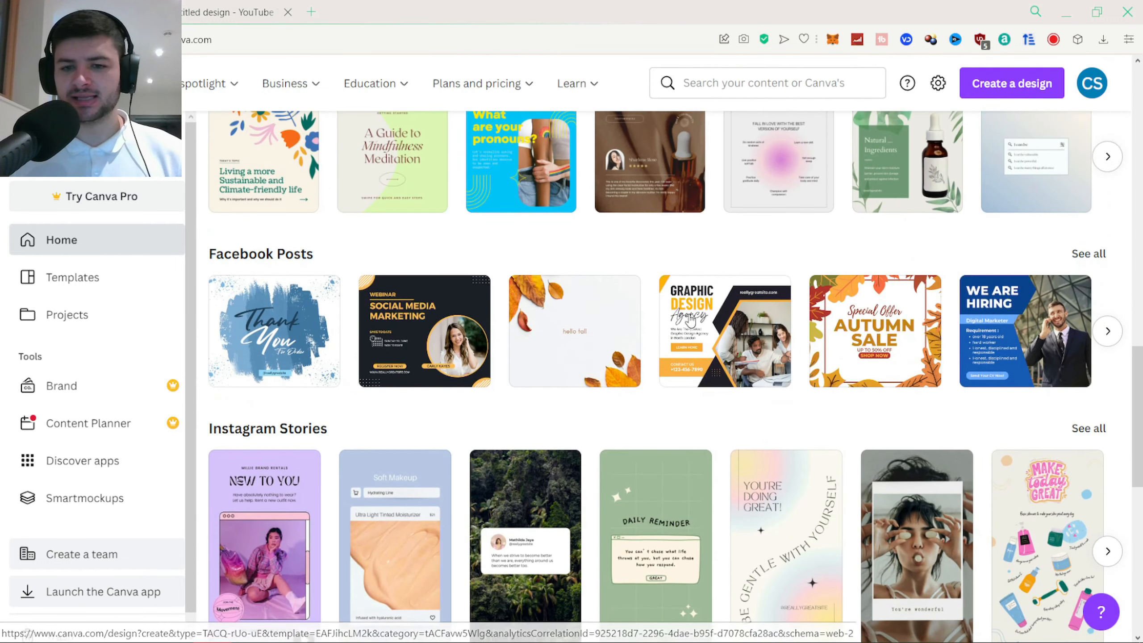
scroll(588, 276, down, 11)
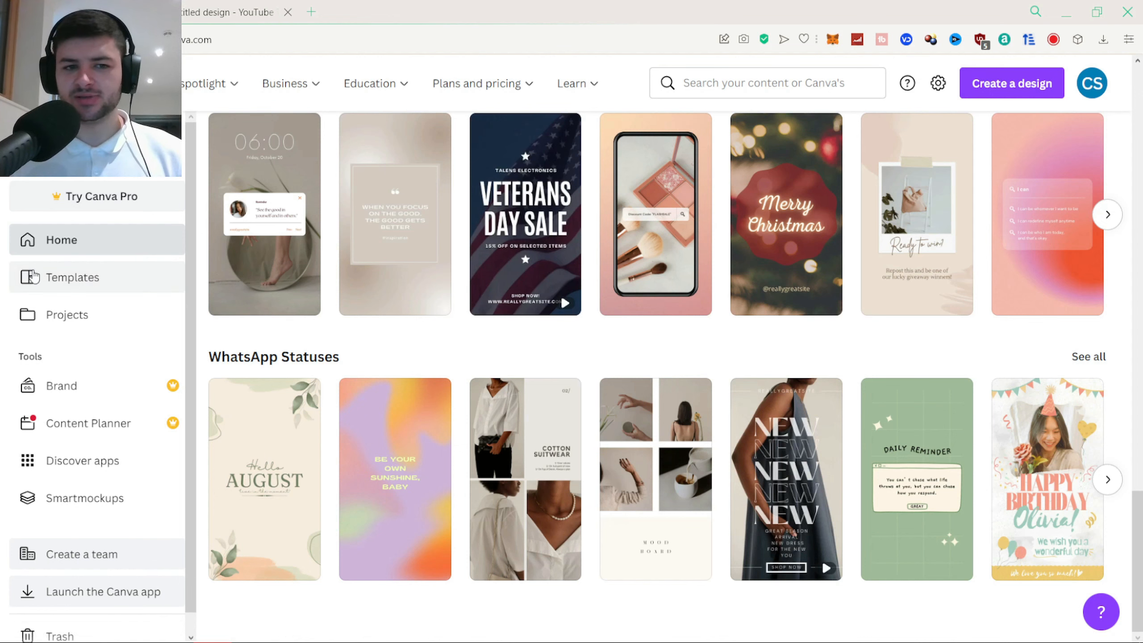
Open the template library and look over its topics, categories and recommended template types
click(34, 276)
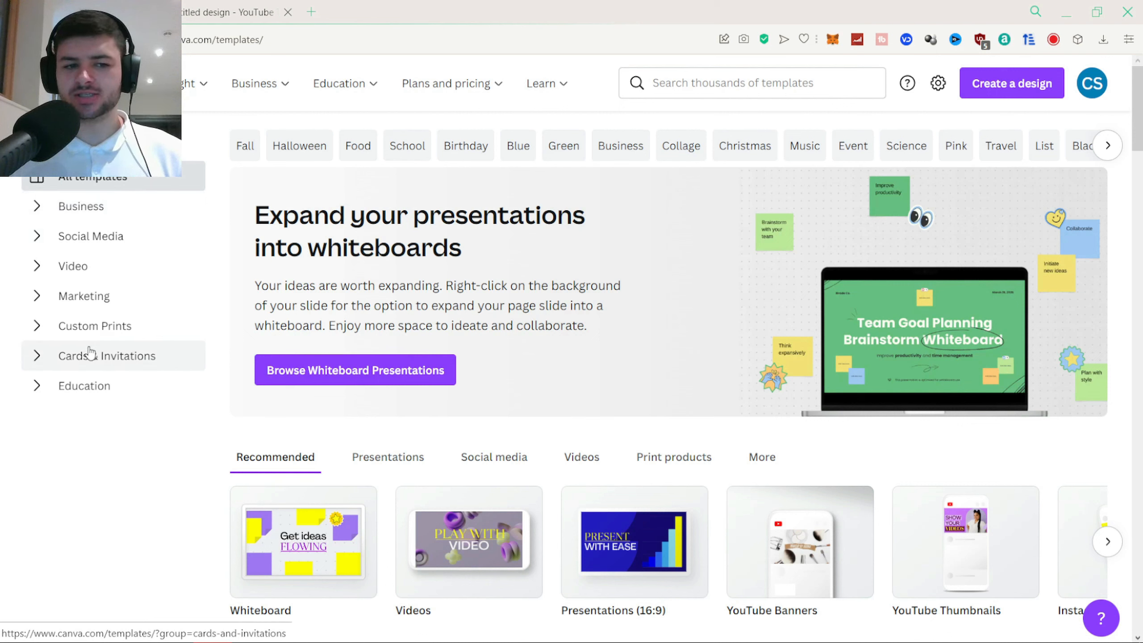
scroll(567, 255, down, 5)
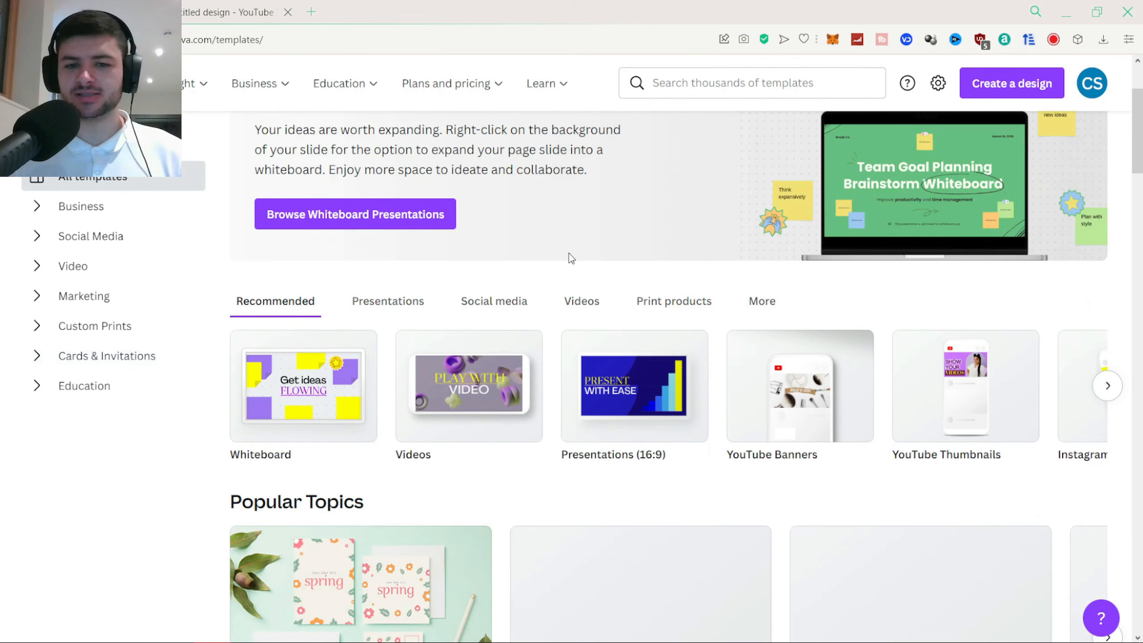
scroll(81, 183, up, 5)
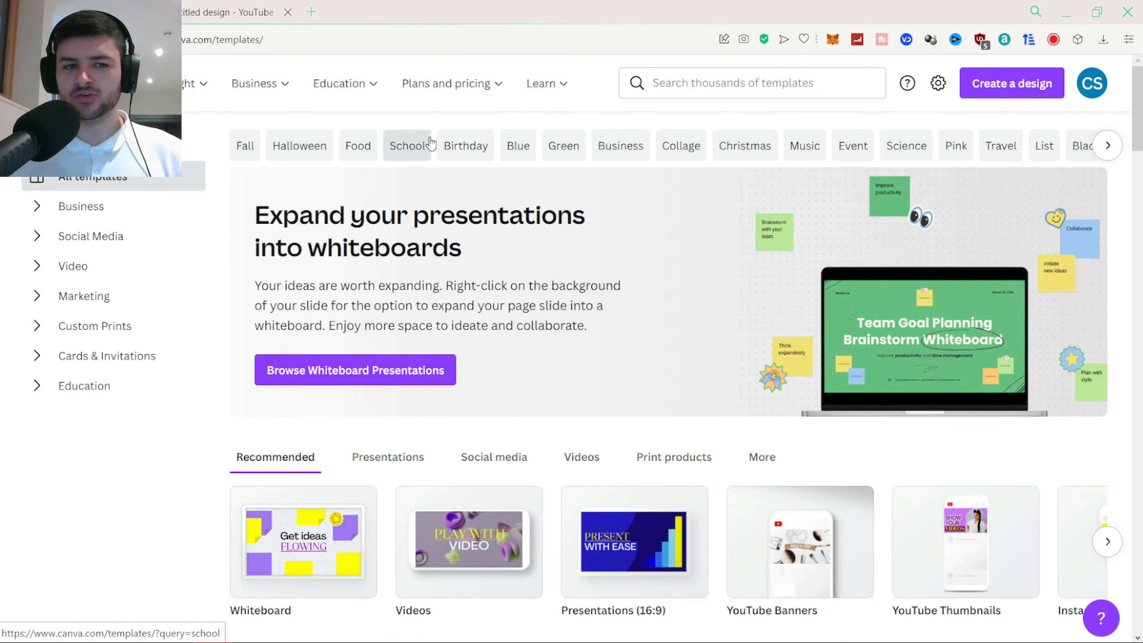
Show the School templates and expand the Education category to examine its subcategories, from Education Presentation to School Newsletter
click(410, 140)
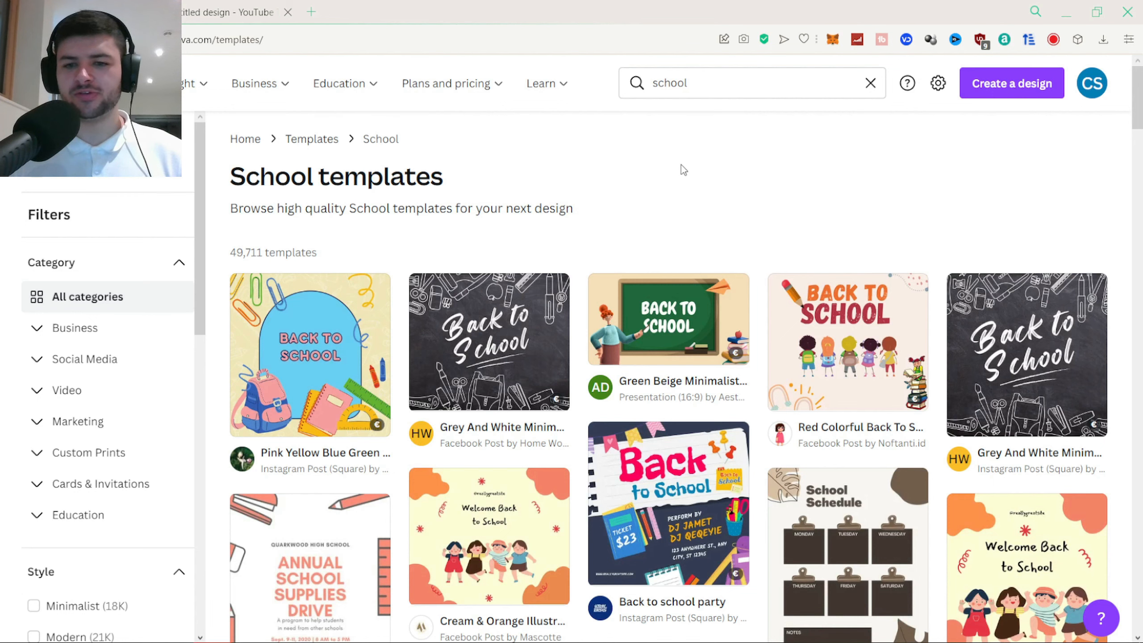
scroll(681, 158, down, 5)
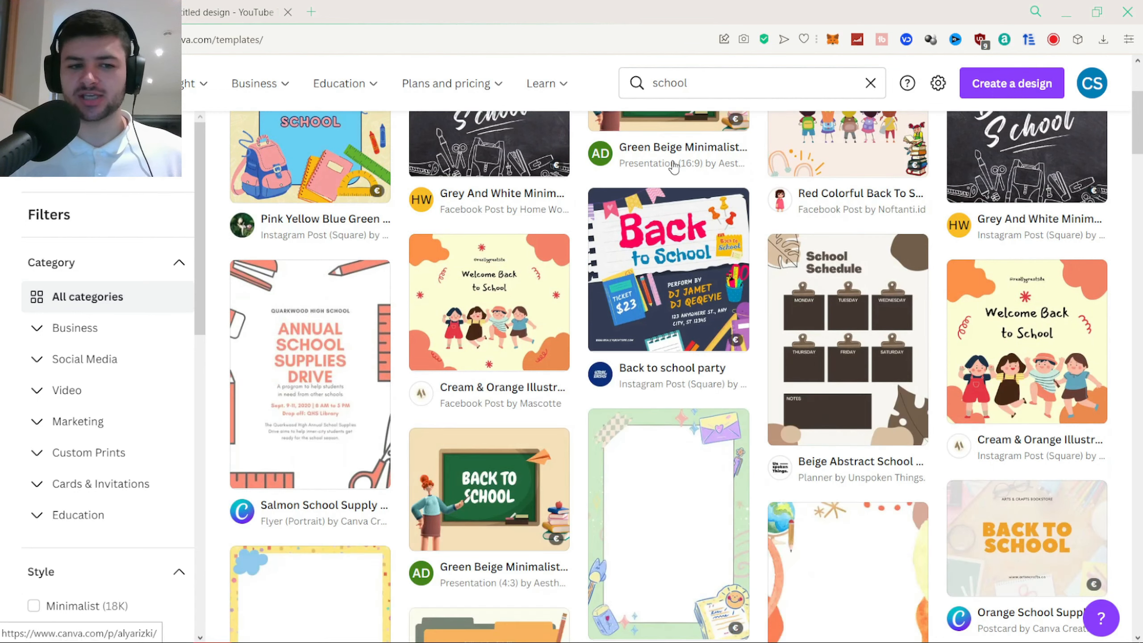
click(76, 518)
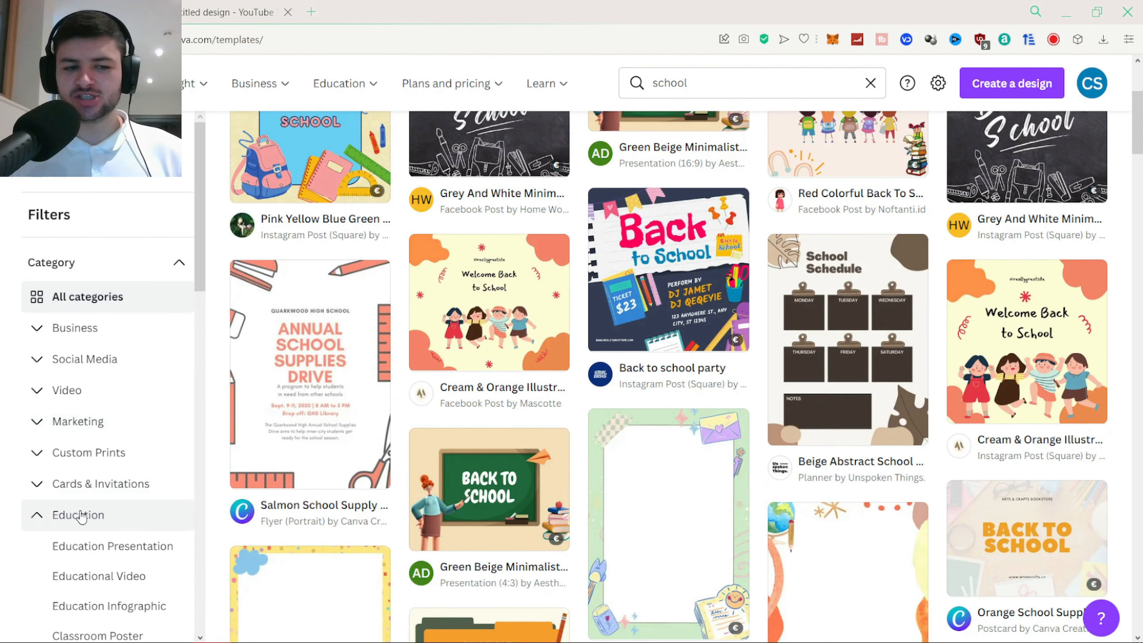
scroll(97, 541, down, 3)
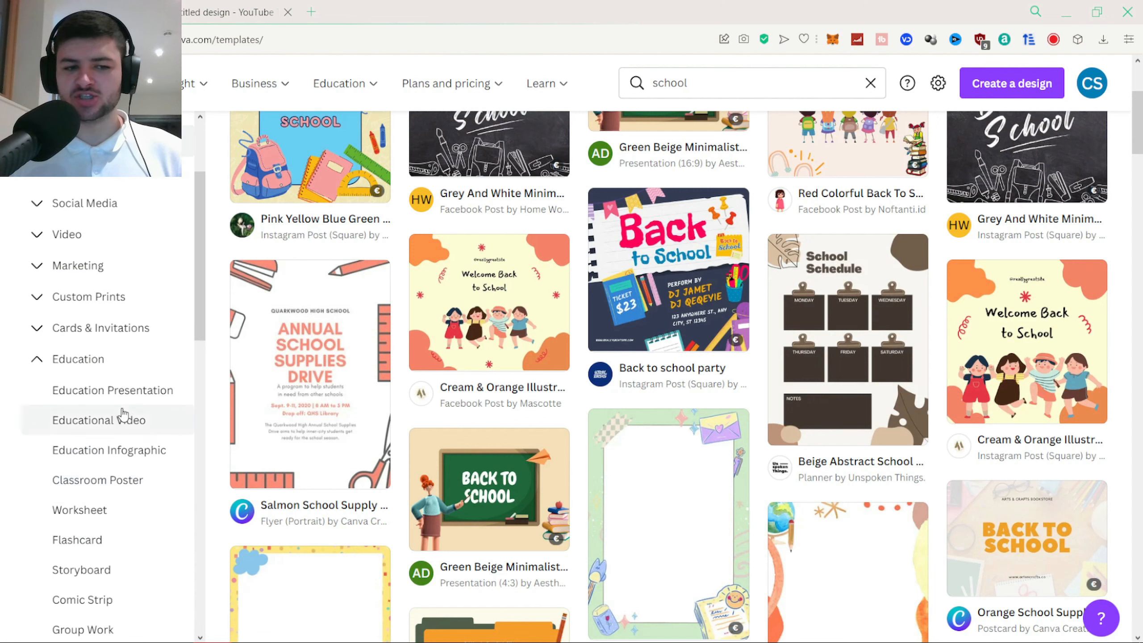
scroll(125, 433, down, 3)
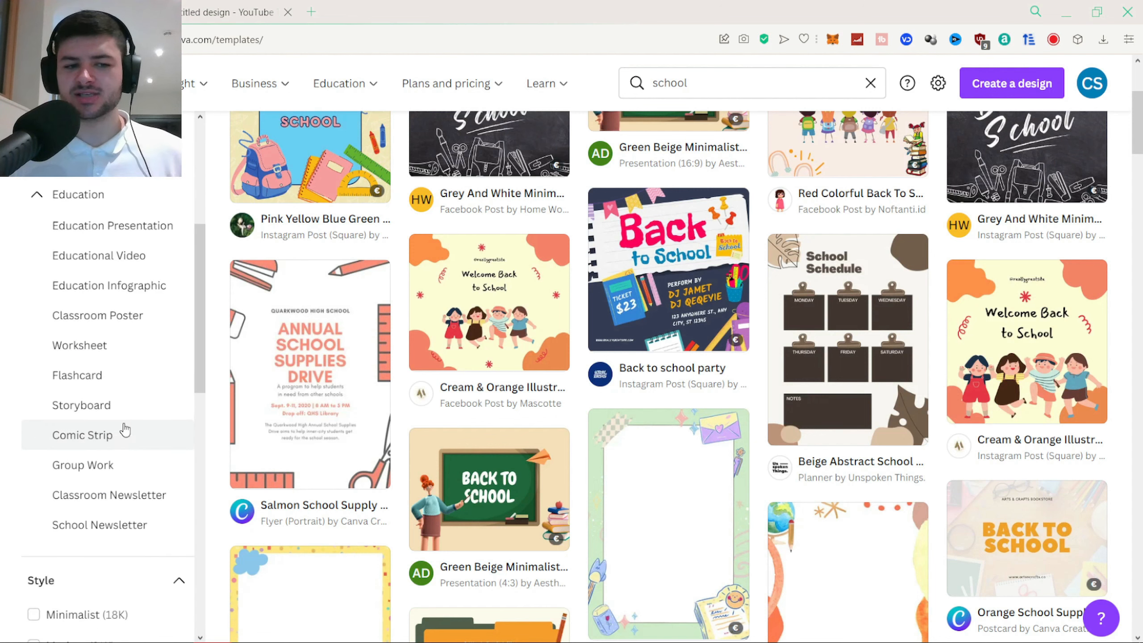
Look through the School template results and the Style filter options, then return to the start of the results
scroll(580, 203, down, 15)
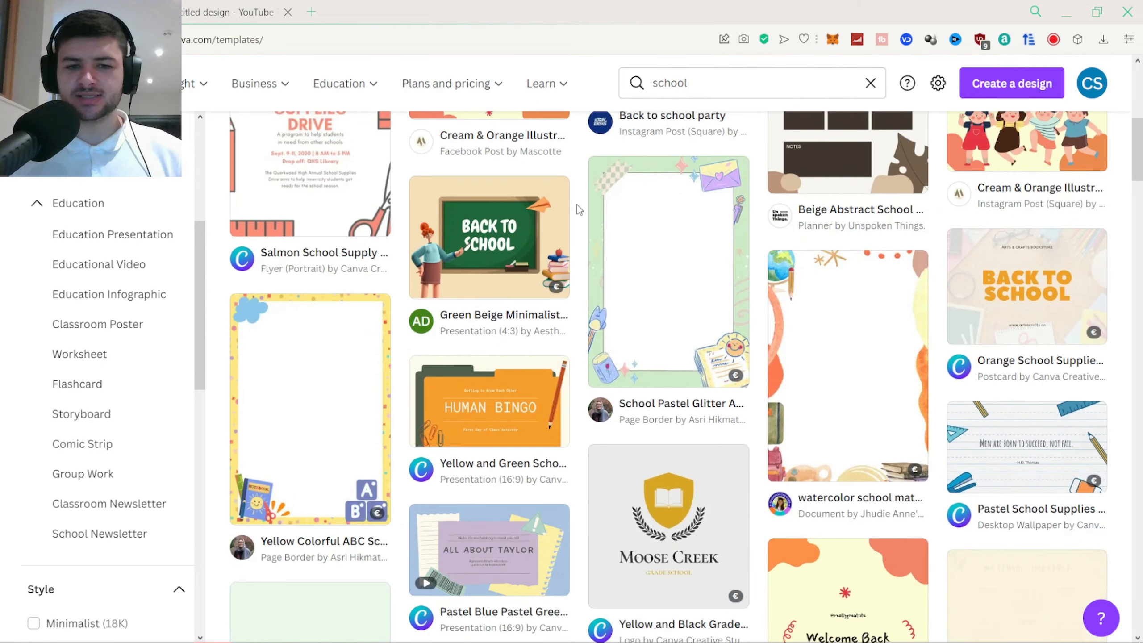
scroll(579, 211, down, 6)
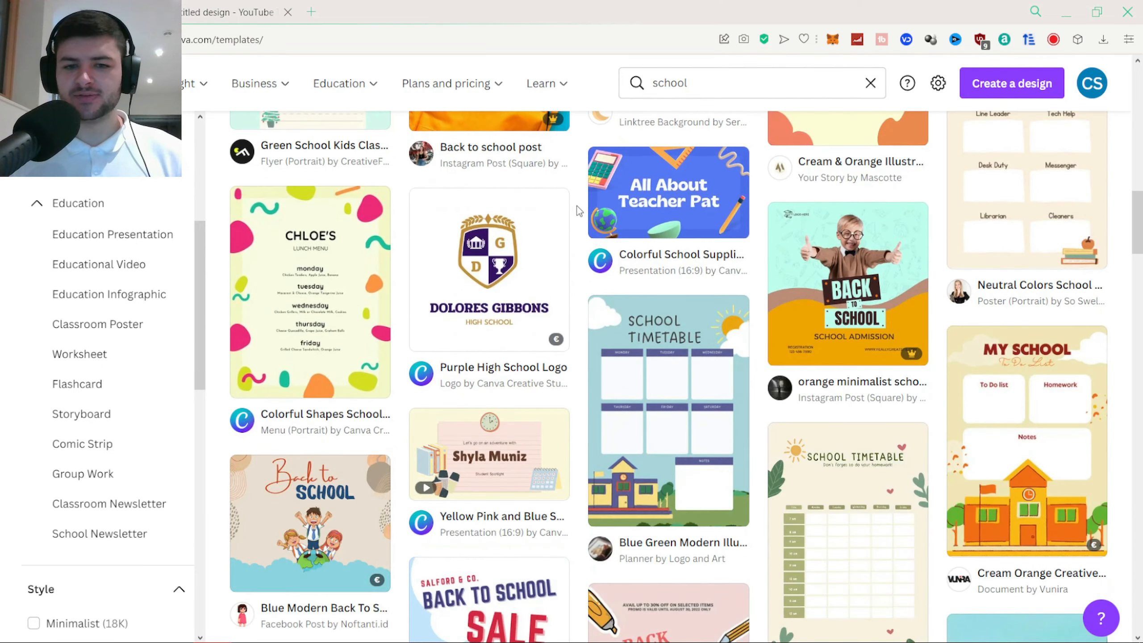
scroll(483, 203, up, 4)
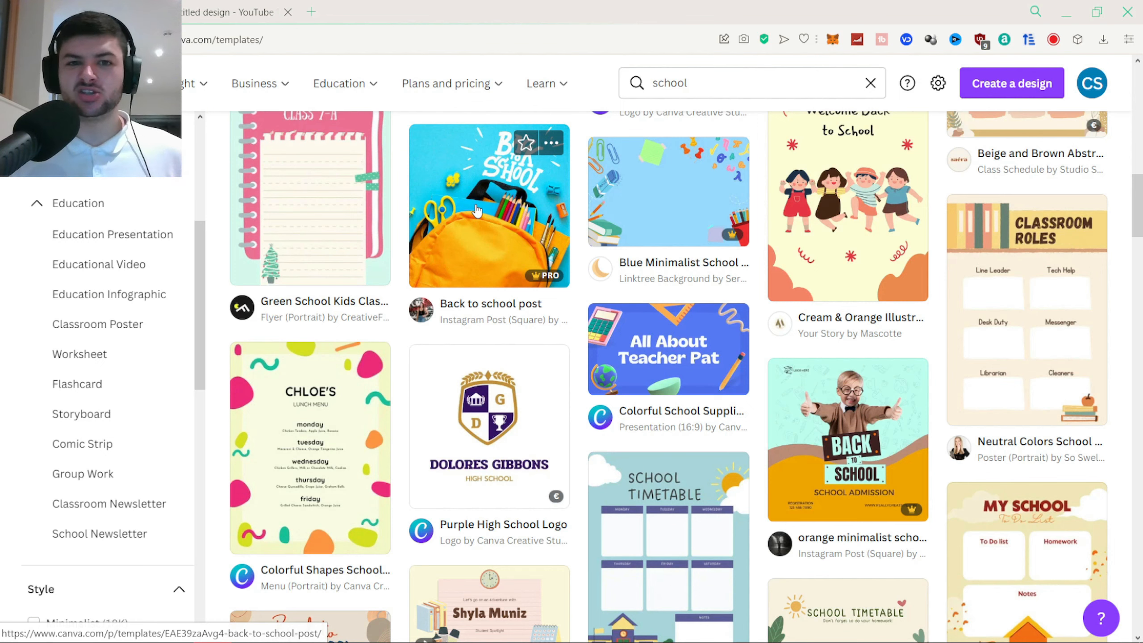
scroll(477, 210, down, 7)
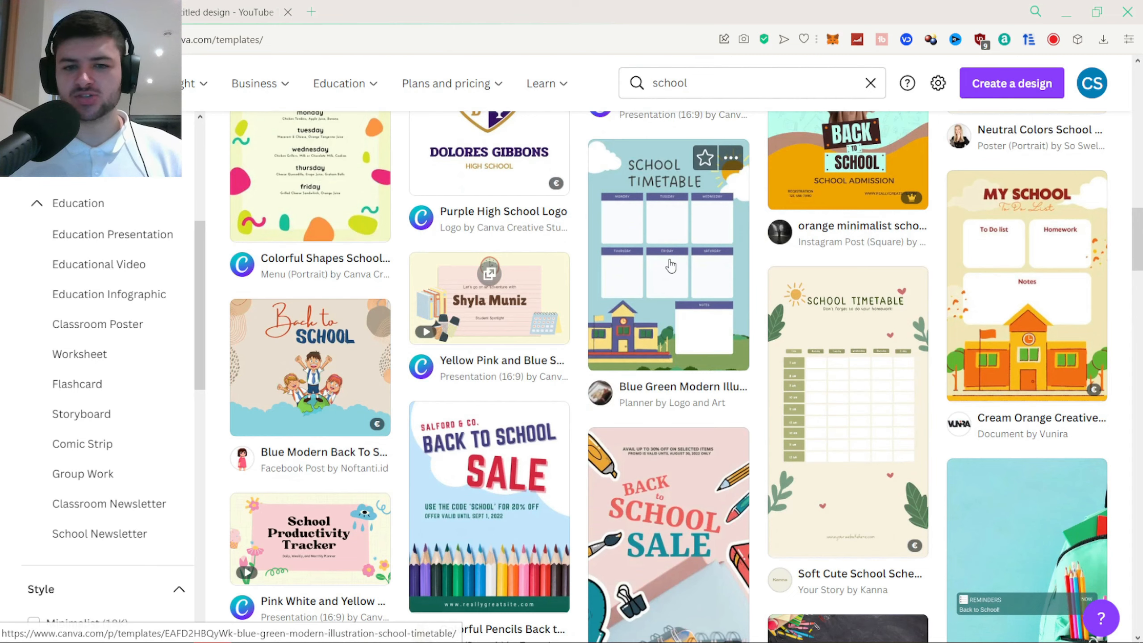
scroll(671, 266, down, 18)
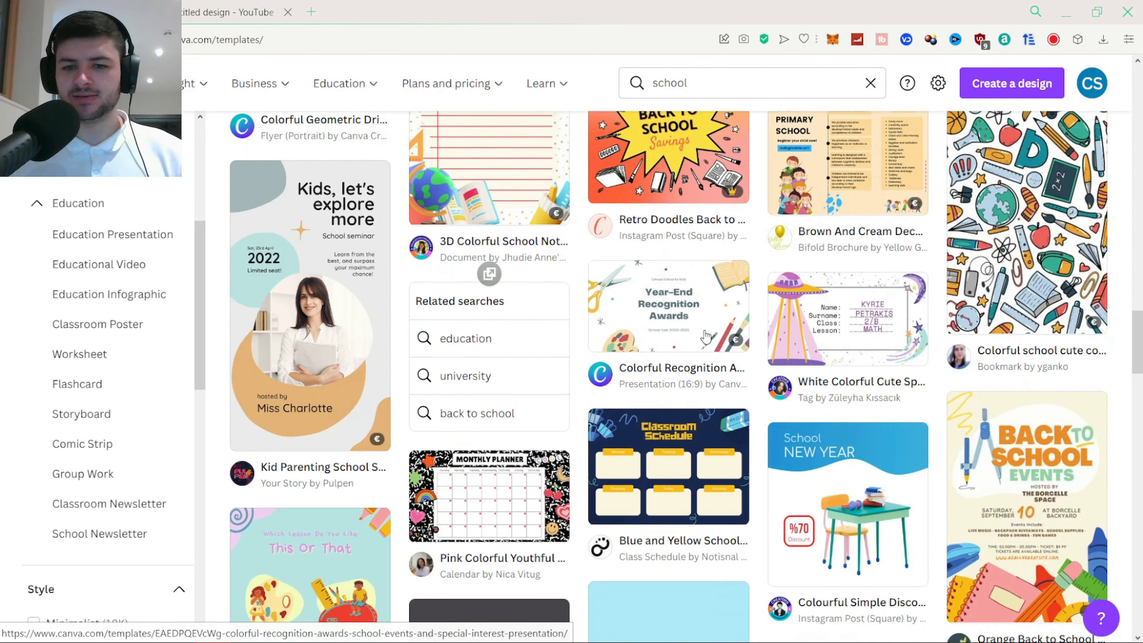
scroll(706, 335, down, 1)
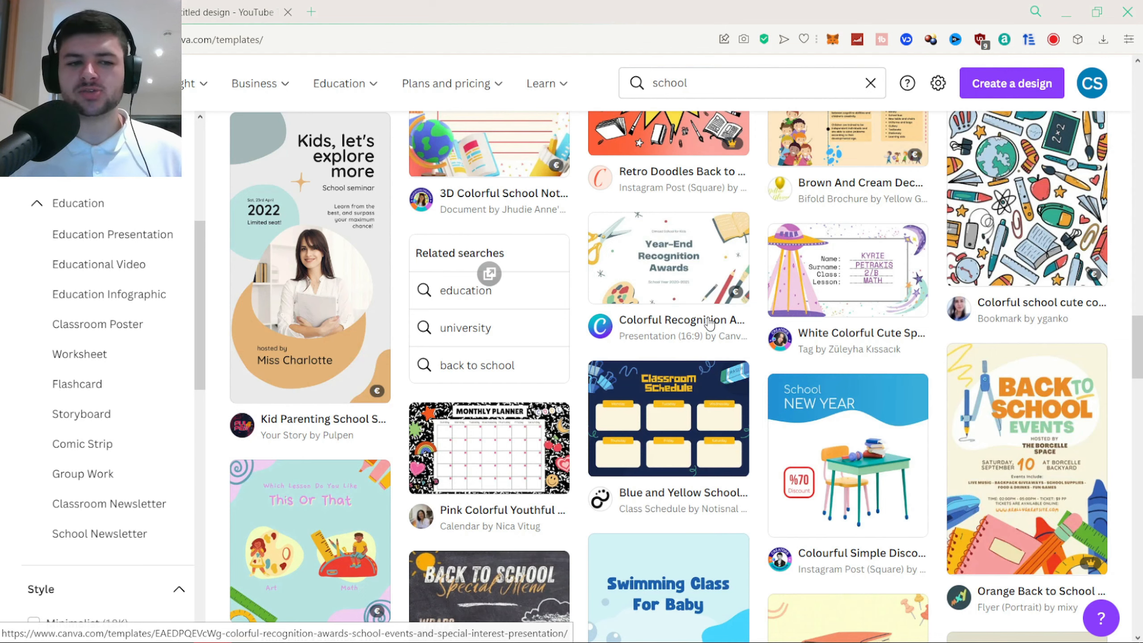
scroll(710, 323, down, 8)
scroll(742, 421, down, 18)
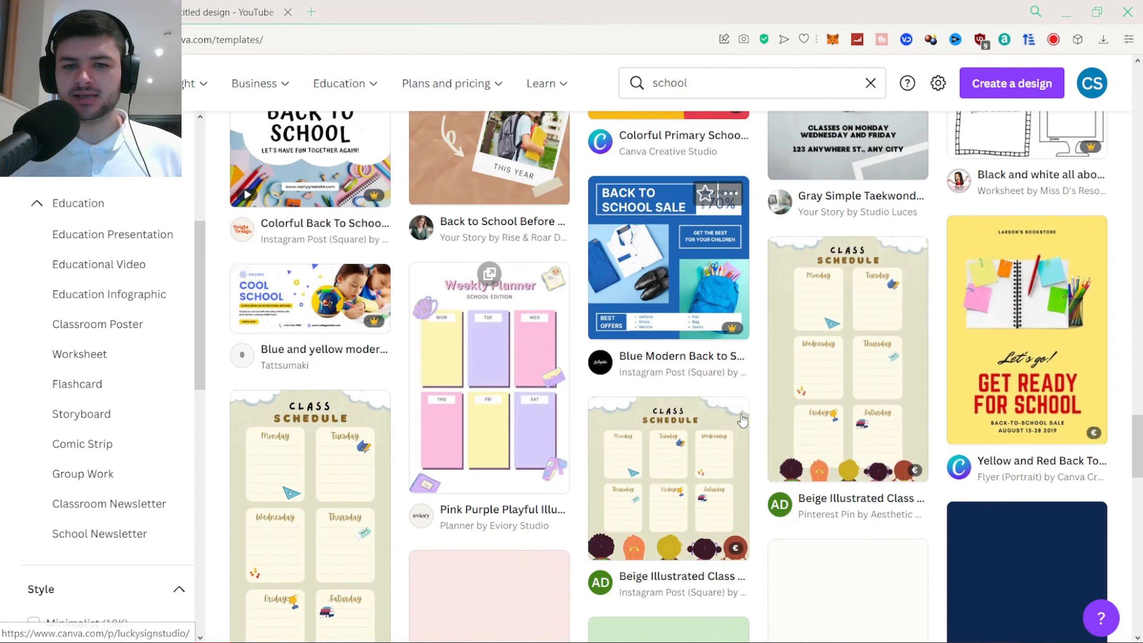
scroll(742, 420, down, 20)
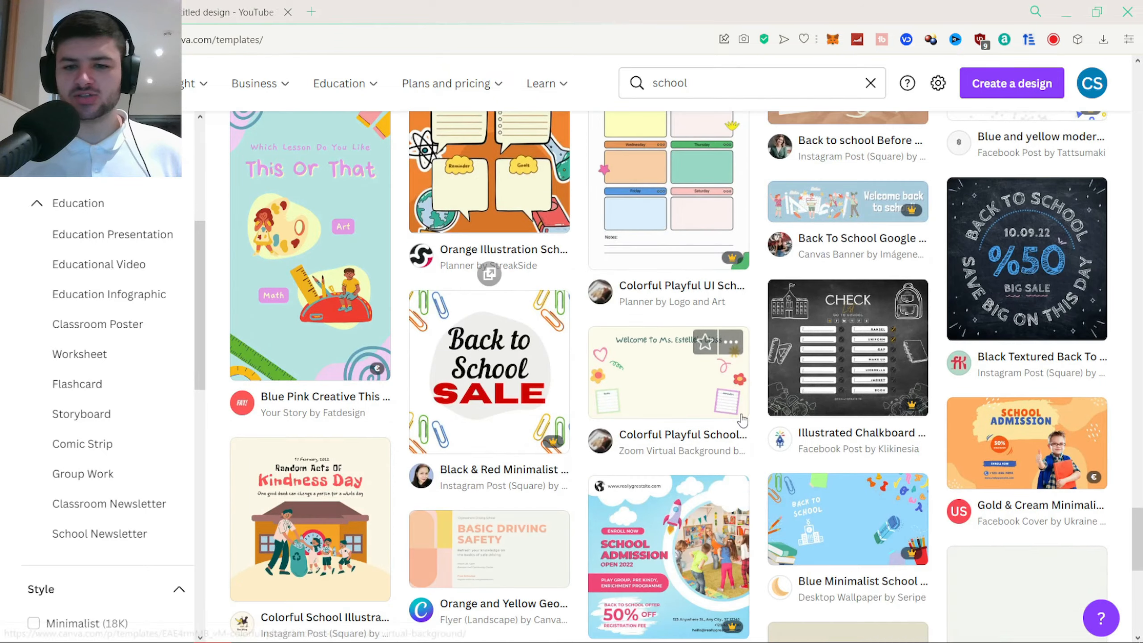
scroll(692, 413, down, 2)
scroll(134, 264, down, 5)
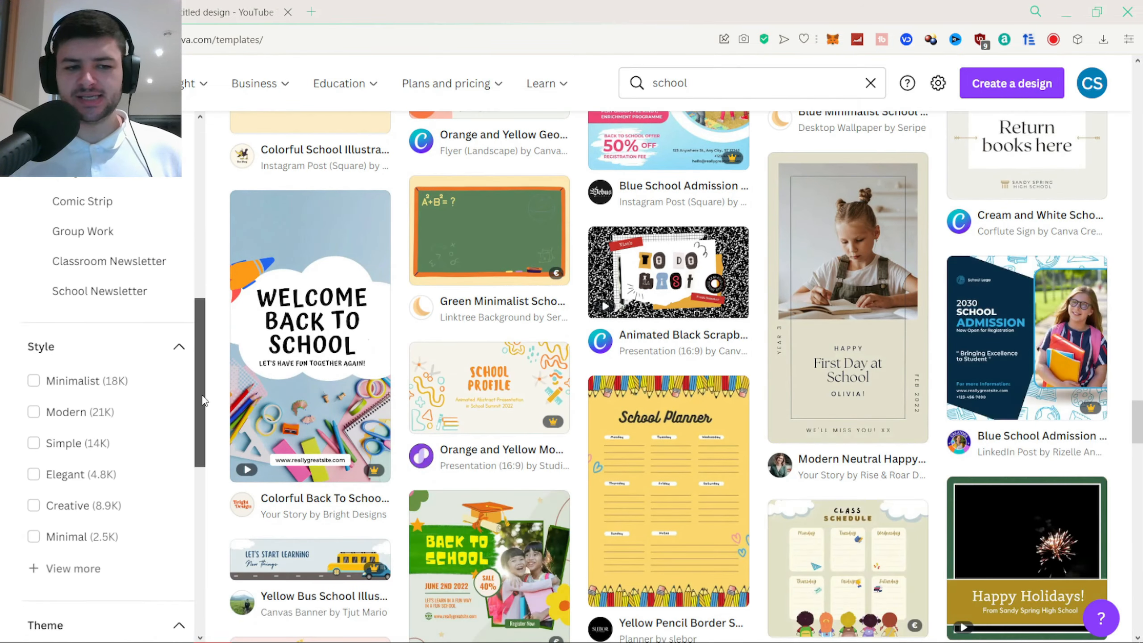
scroll(134, 264, up, 10)
scroll(475, 358, up, 20)
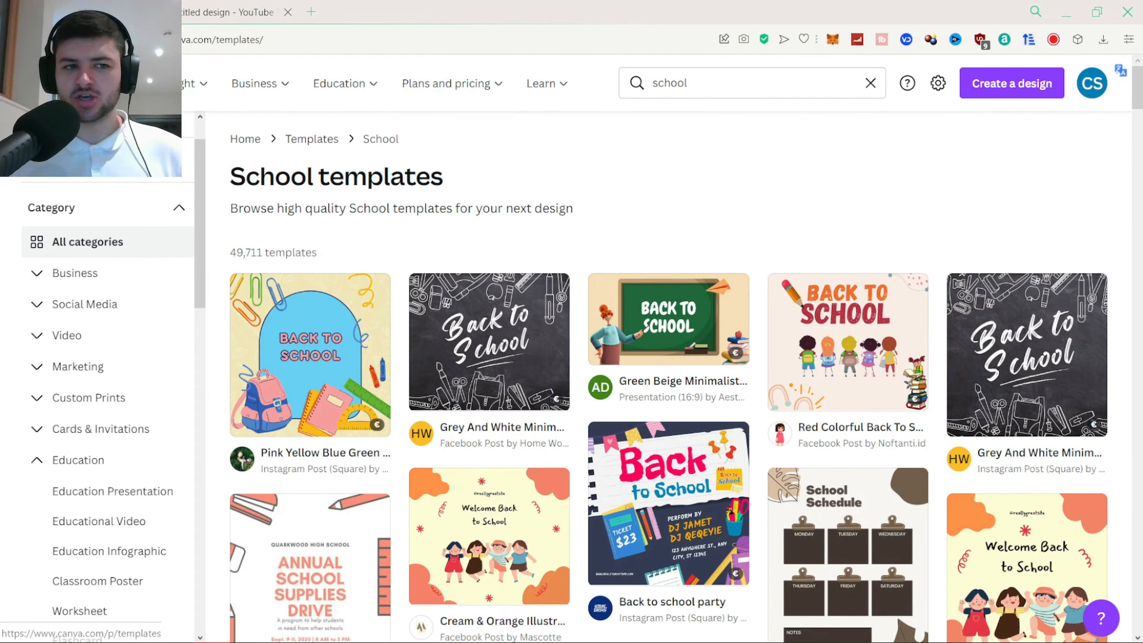
Go back to the main Templates page and look over the recommended types and Popular Topics
click(311, 139)
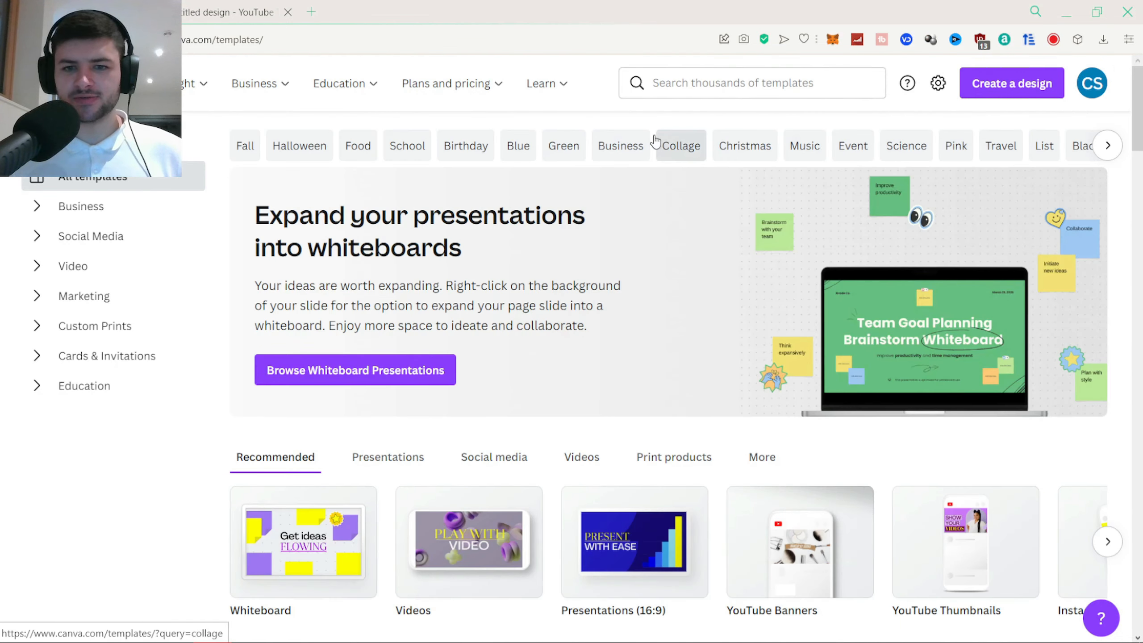
scroll(166, 340, down, 1)
scroll(166, 340, down, 5)
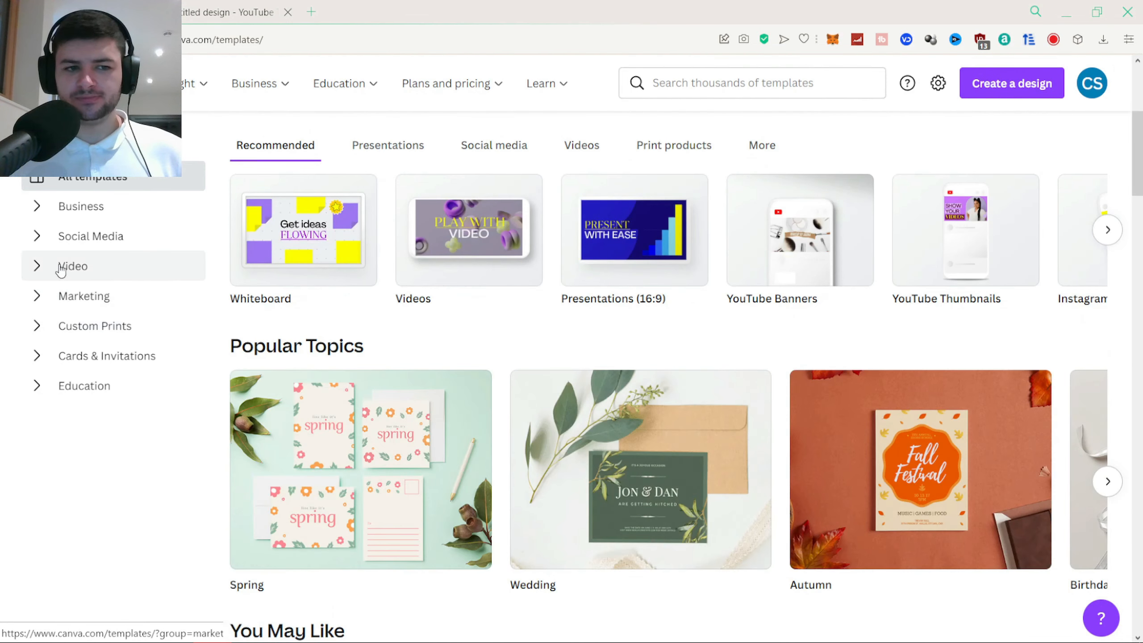
Show the Business template category and examine its template types, from Presentations to Proposals
click(77, 206)
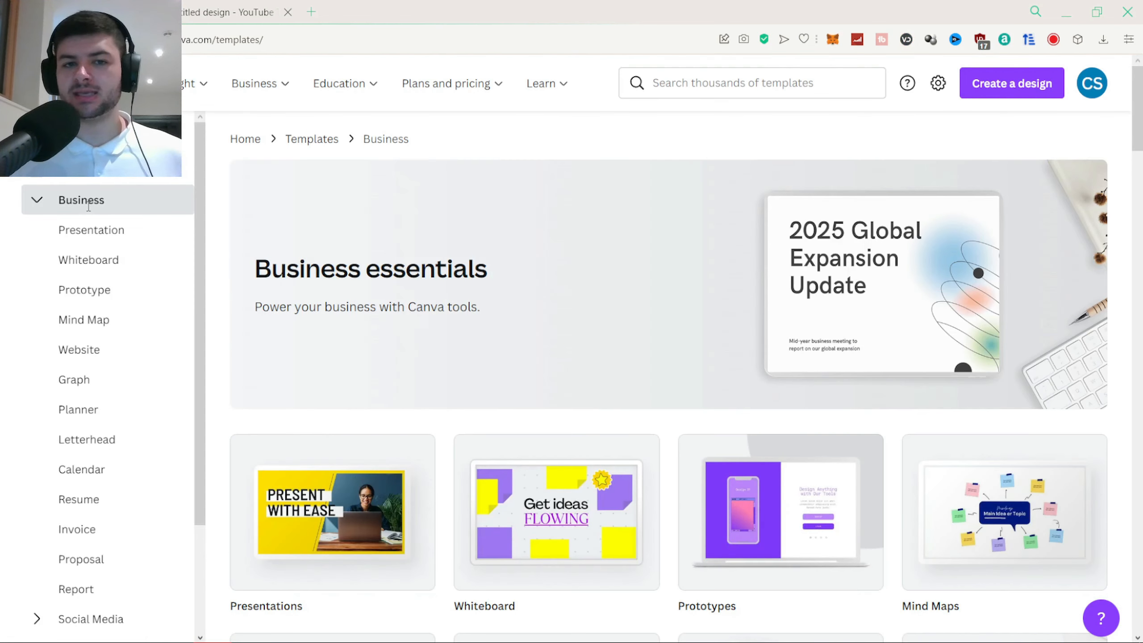
scroll(119, 297, down, 5)
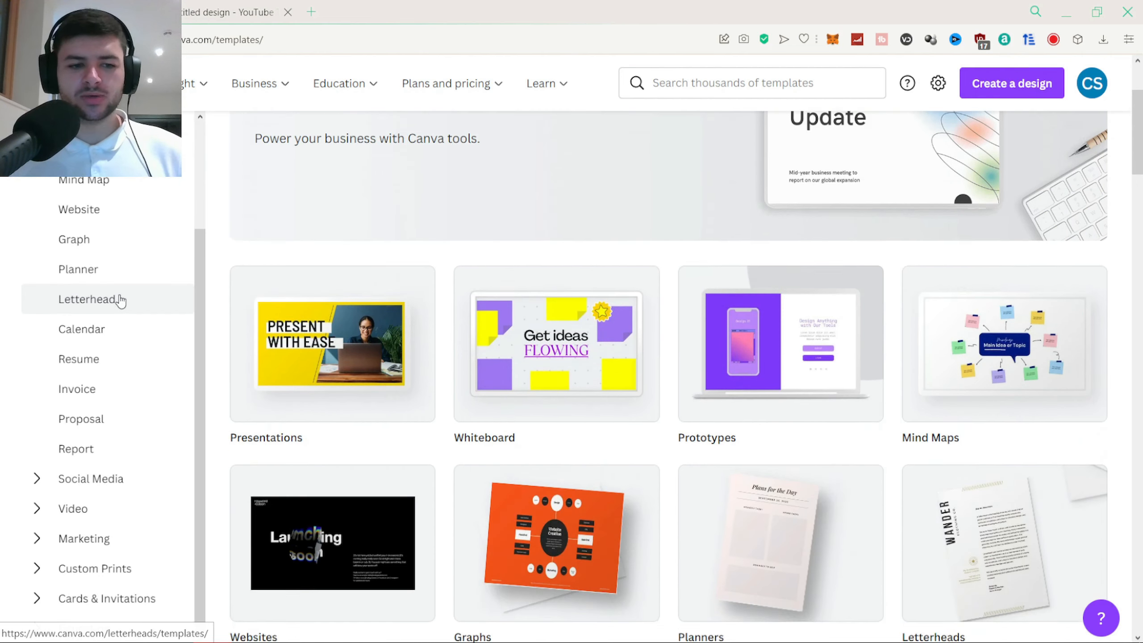
scroll(122, 324, up, 3)
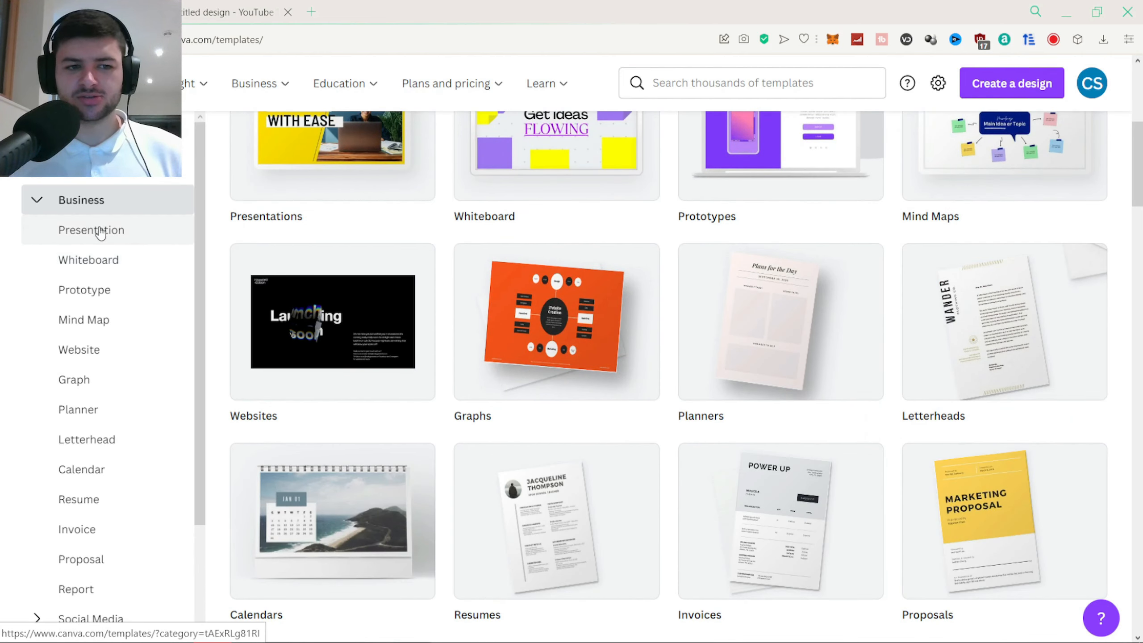
Show the Business Presentation templates and examine the Style, Theme, Price and Color filters available for them
click(101, 229)
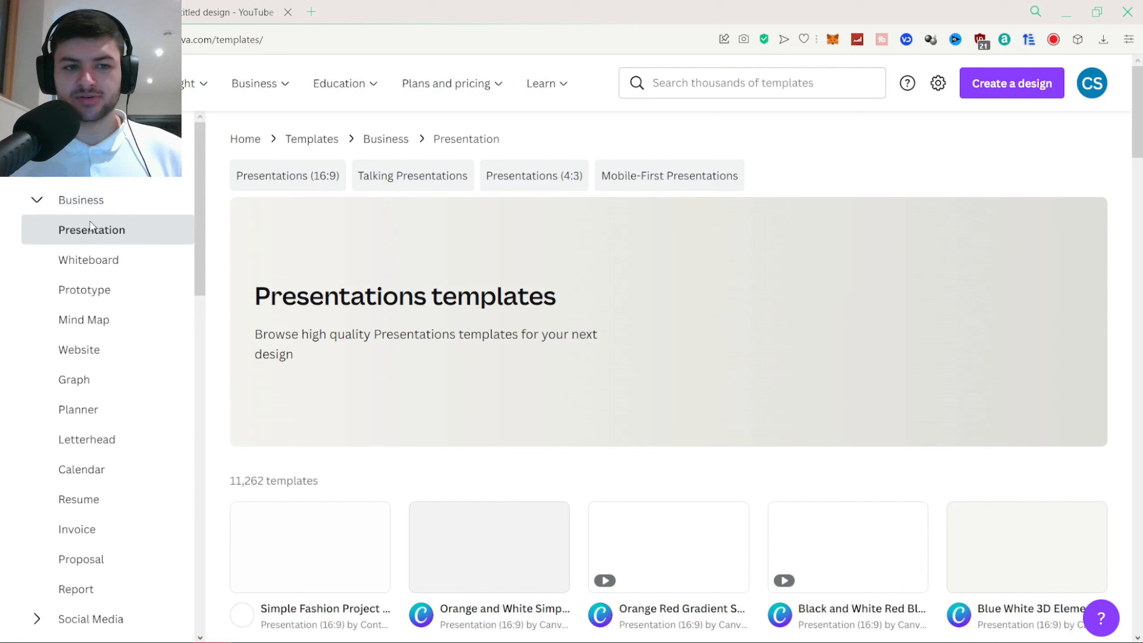
scroll(133, 263, down, 5)
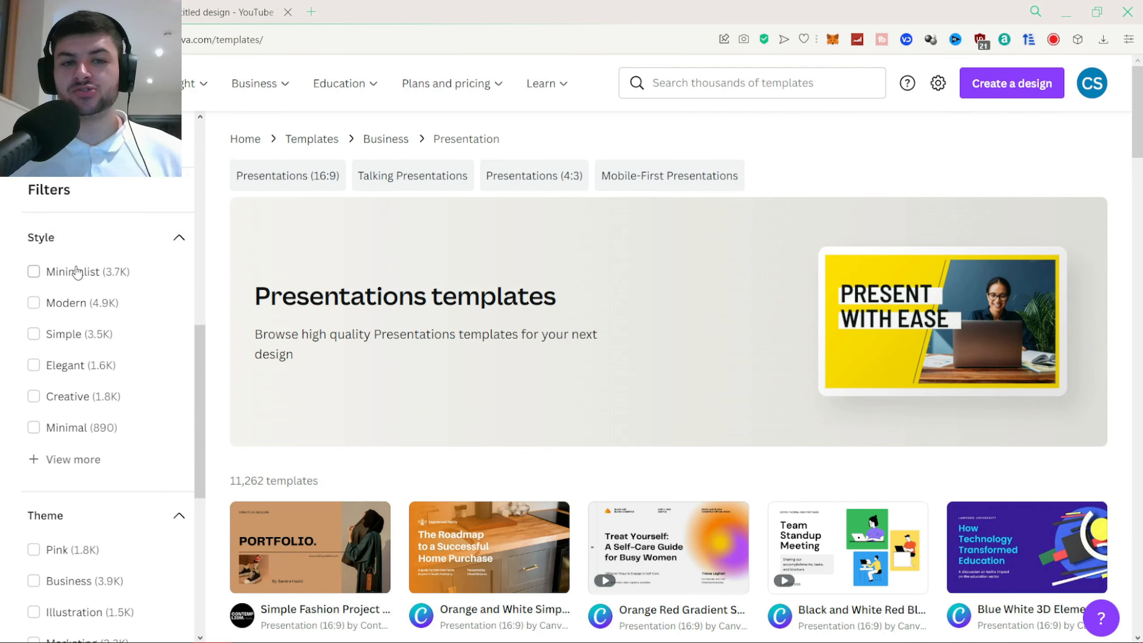
scroll(72, 293, up, 3)
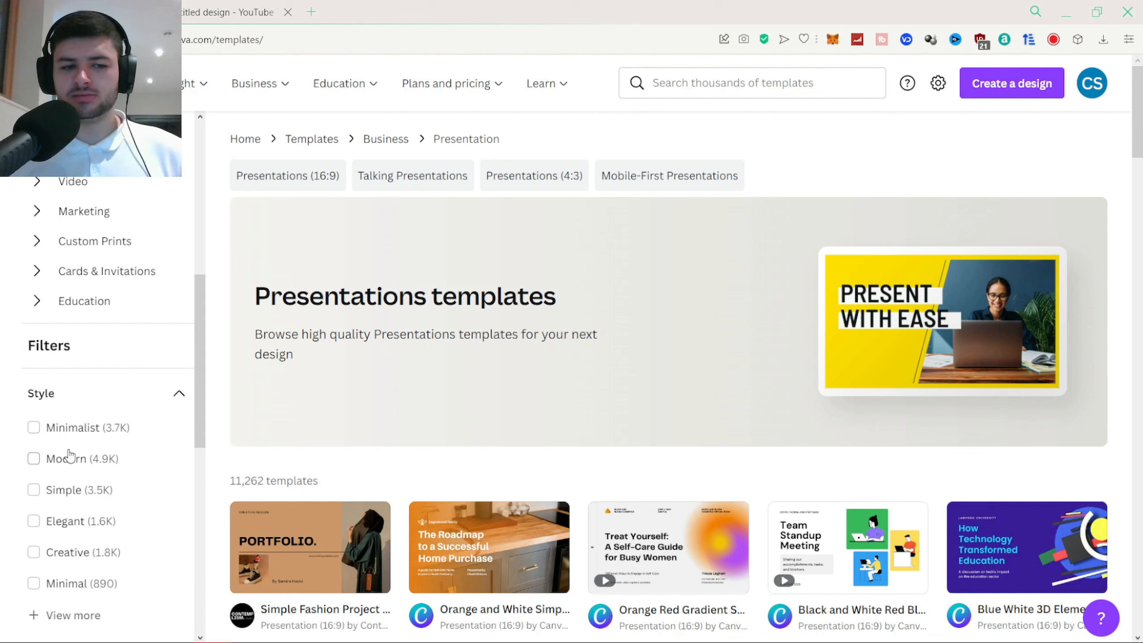
scroll(69, 456, down, 10)
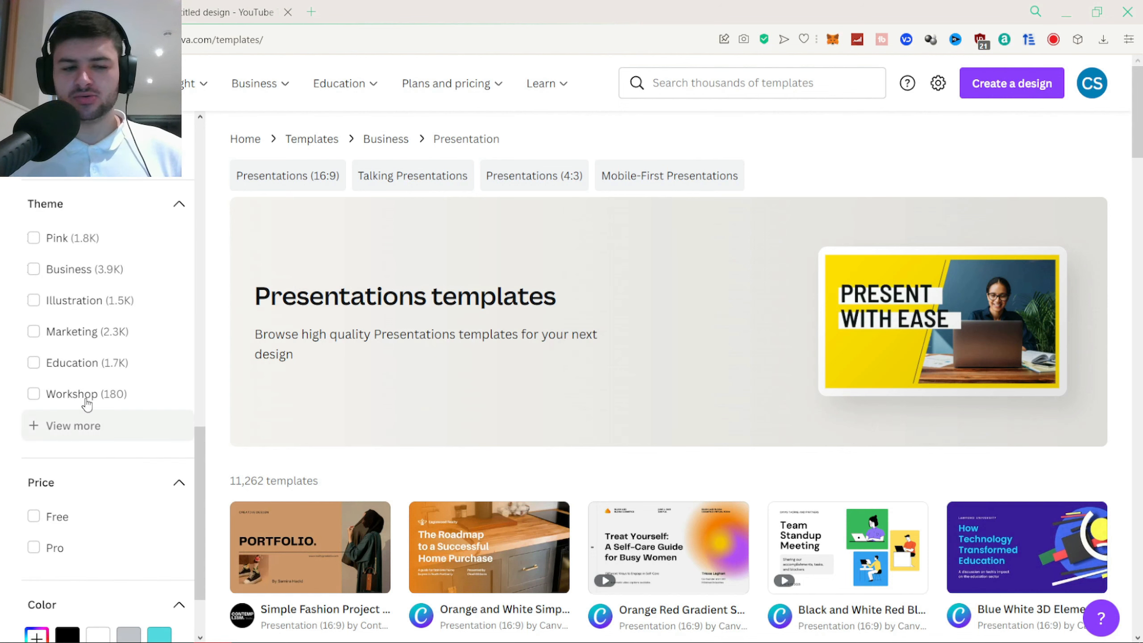
scroll(68, 342, up, 3)
scroll(79, 397, down, 3)
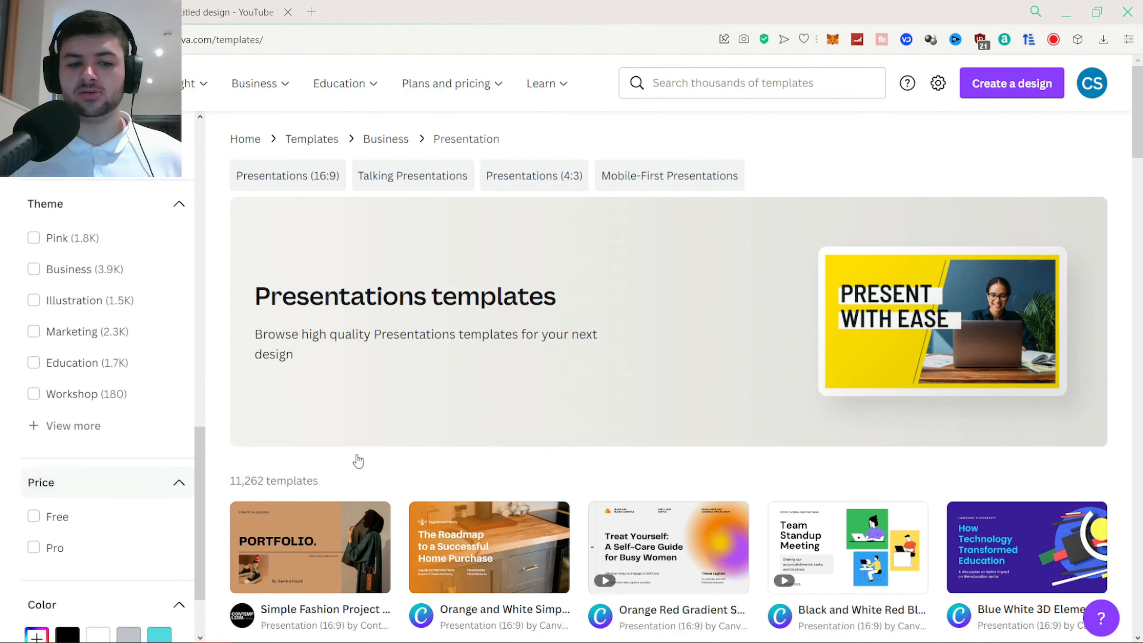
scroll(358, 460, down, 2)
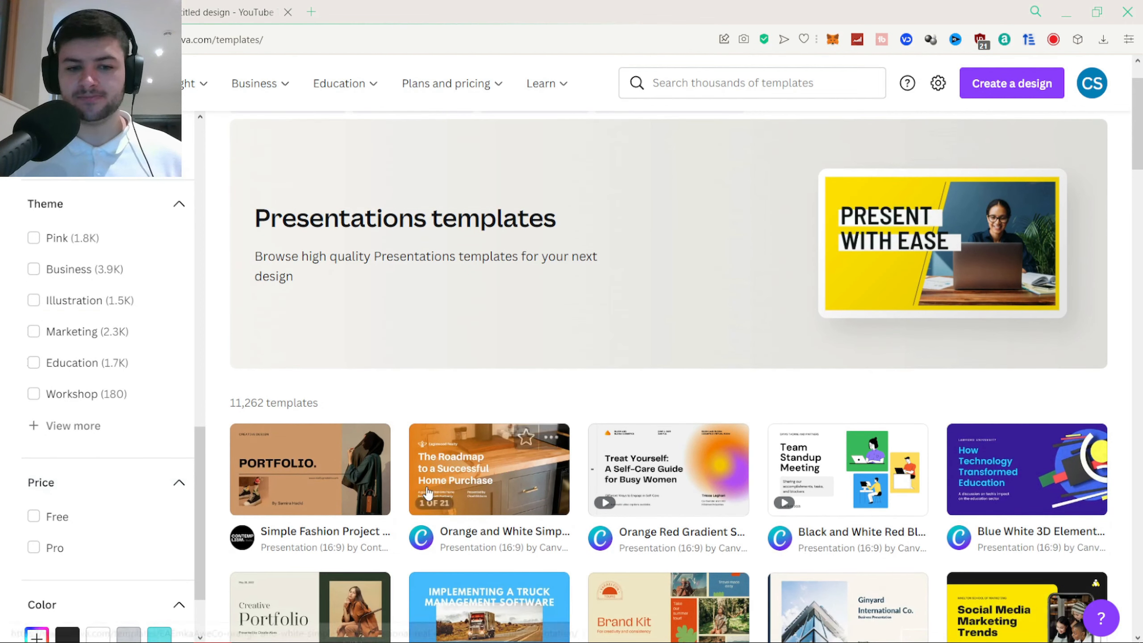
scroll(90, 549, down, 2)
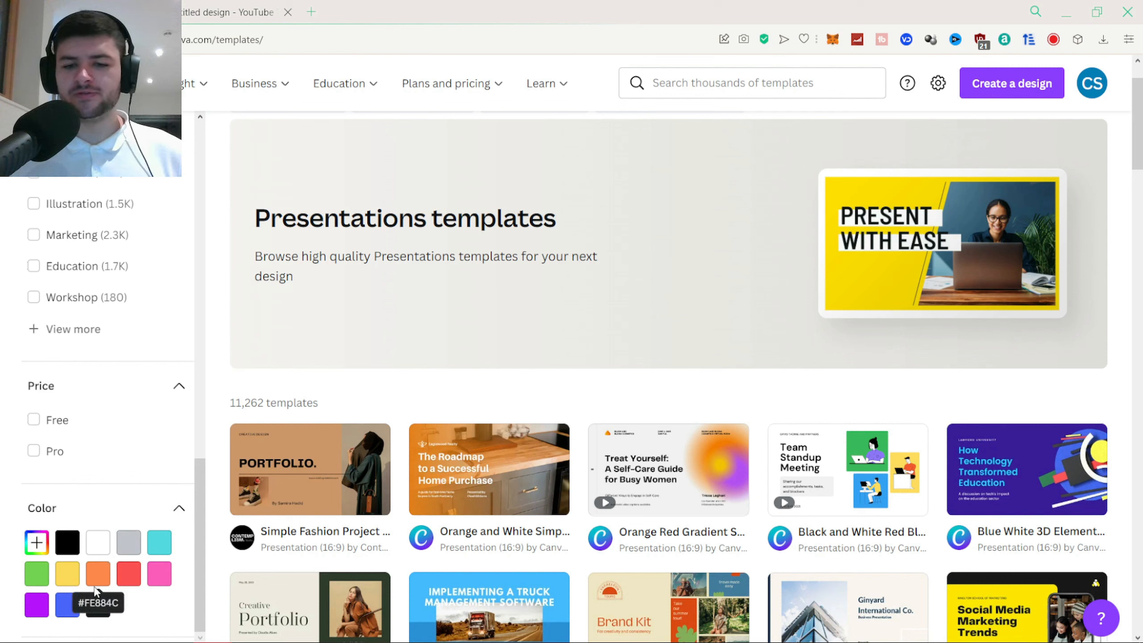
Return to the home page and look over the recent designs, the Canva Create 2022 announcements and the suggested design types
scroll(108, 495, up, 12)
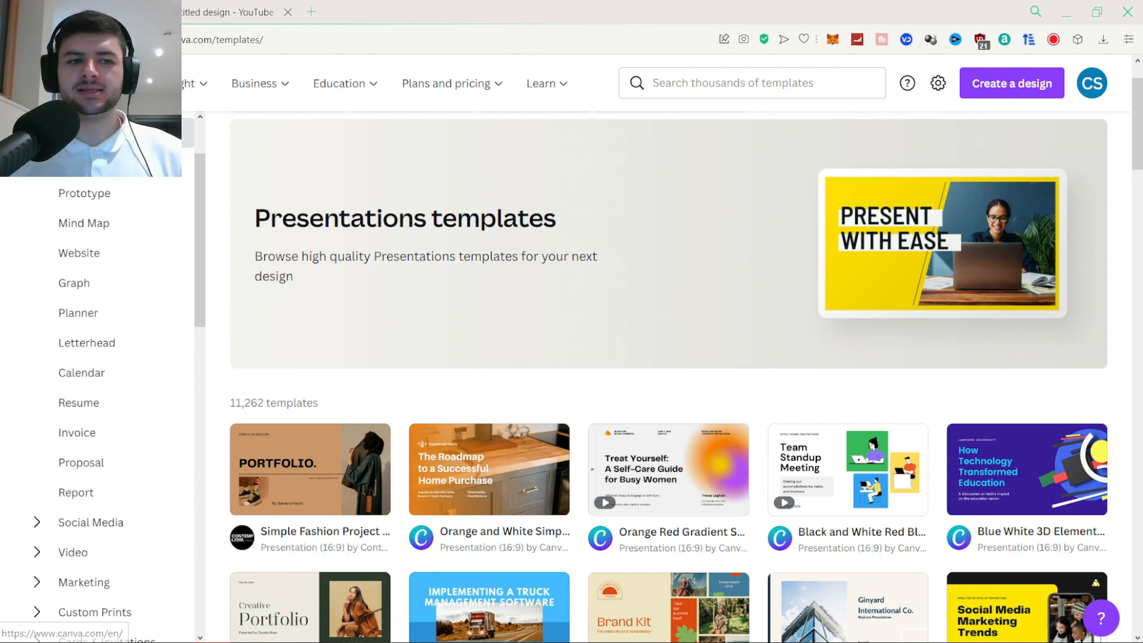
scroll(104, 99, up, 2)
scroll(119, 229, up, 3)
click(56, 198)
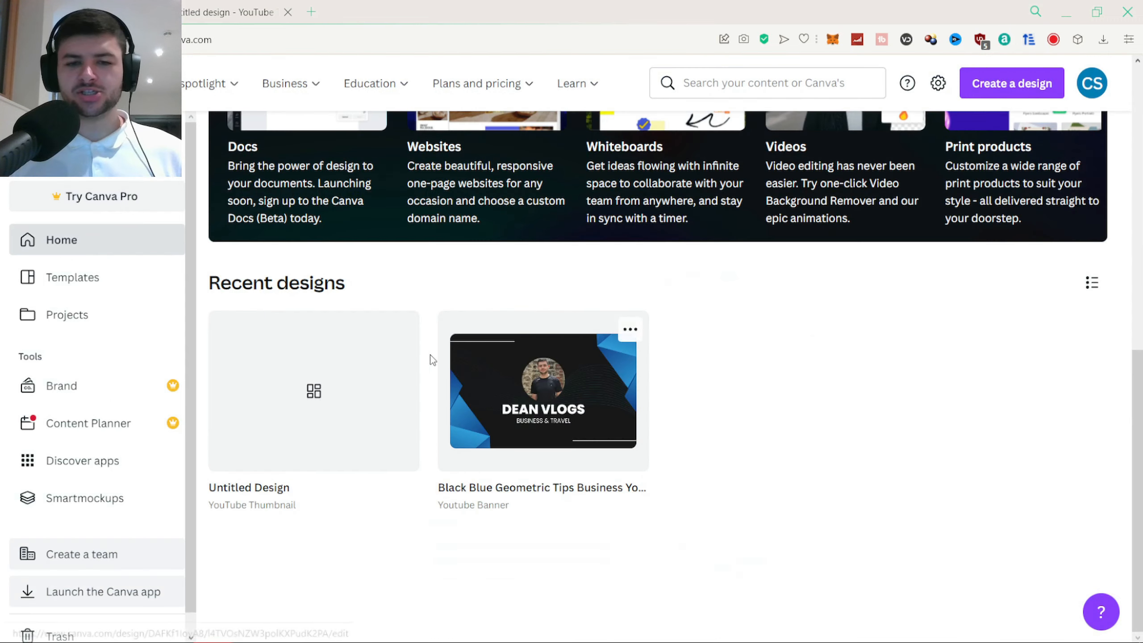
scroll(545, 404, up, 2)
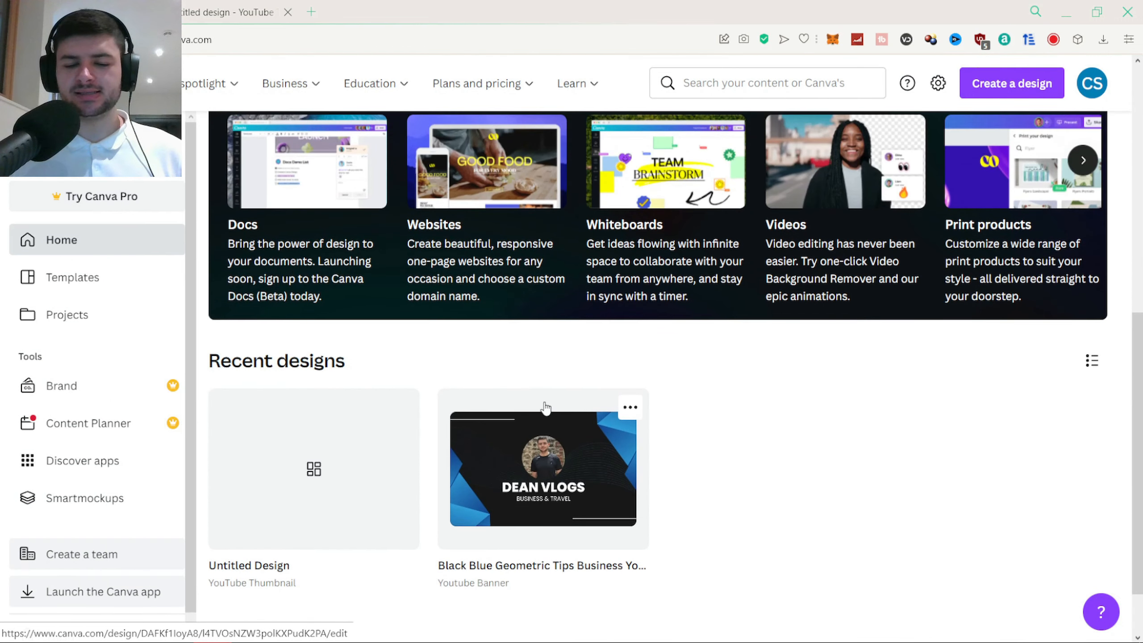
scroll(530, 420, down, 1)
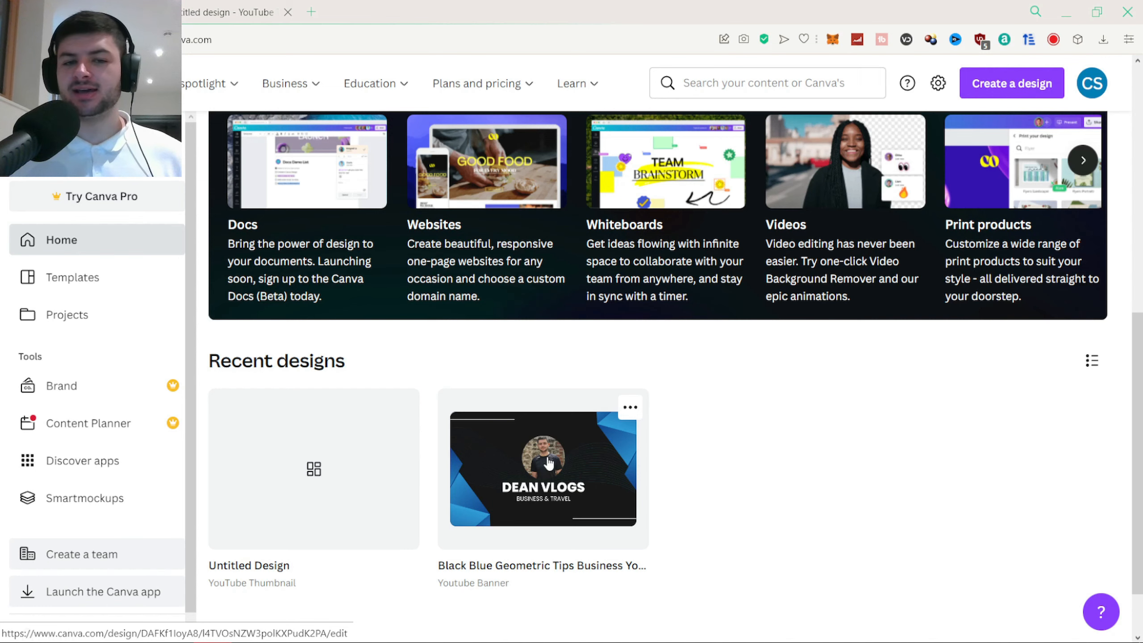
scroll(549, 464, up, 5)
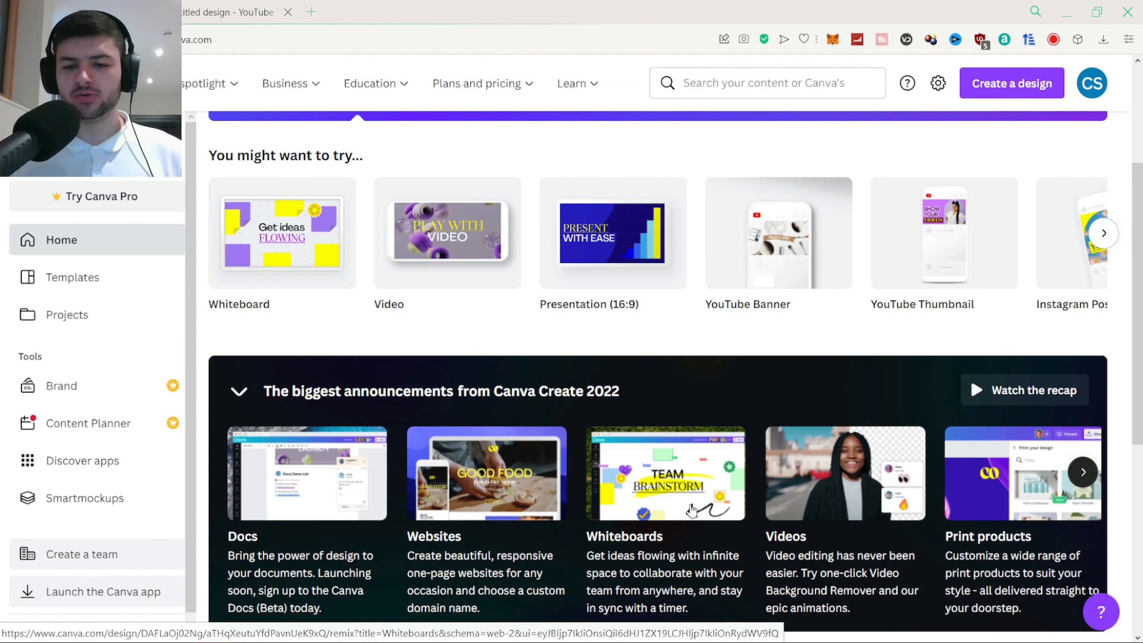
View the remaining Canva Create 2022 announcements, and look through the recent items, folders, designs and images in Projects
click(1084, 473)
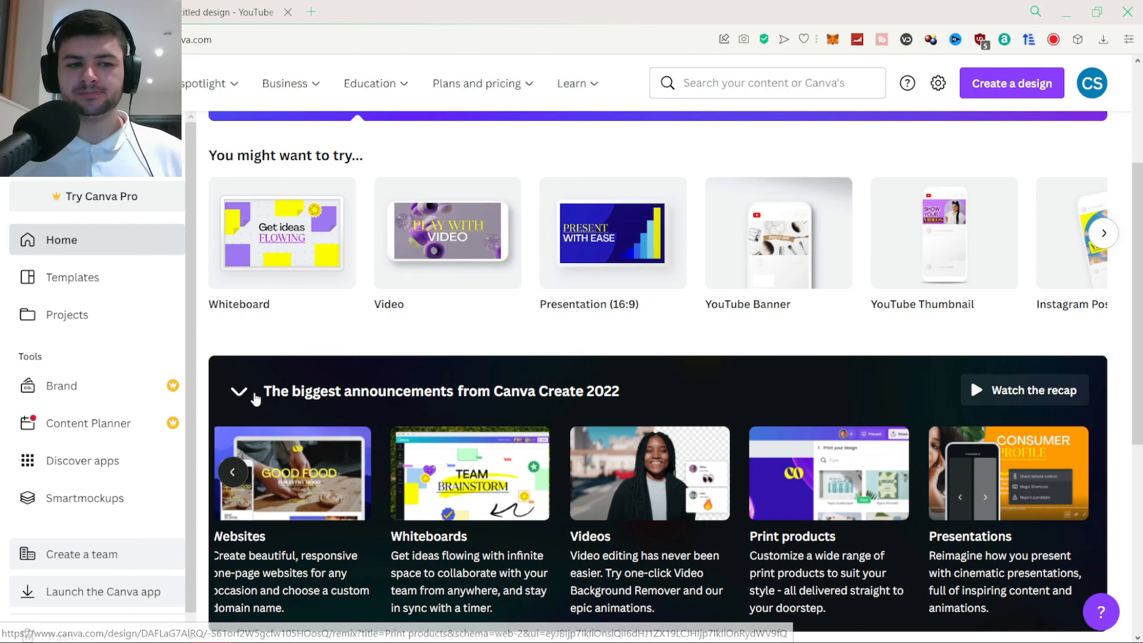
click(83, 317)
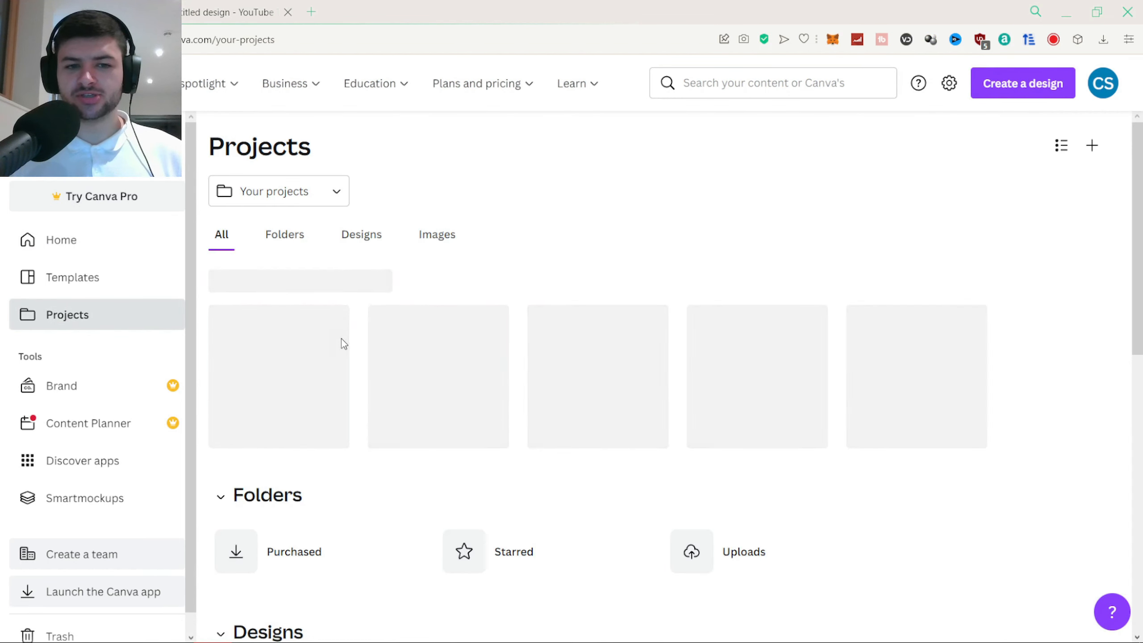
scroll(589, 301, down, 6)
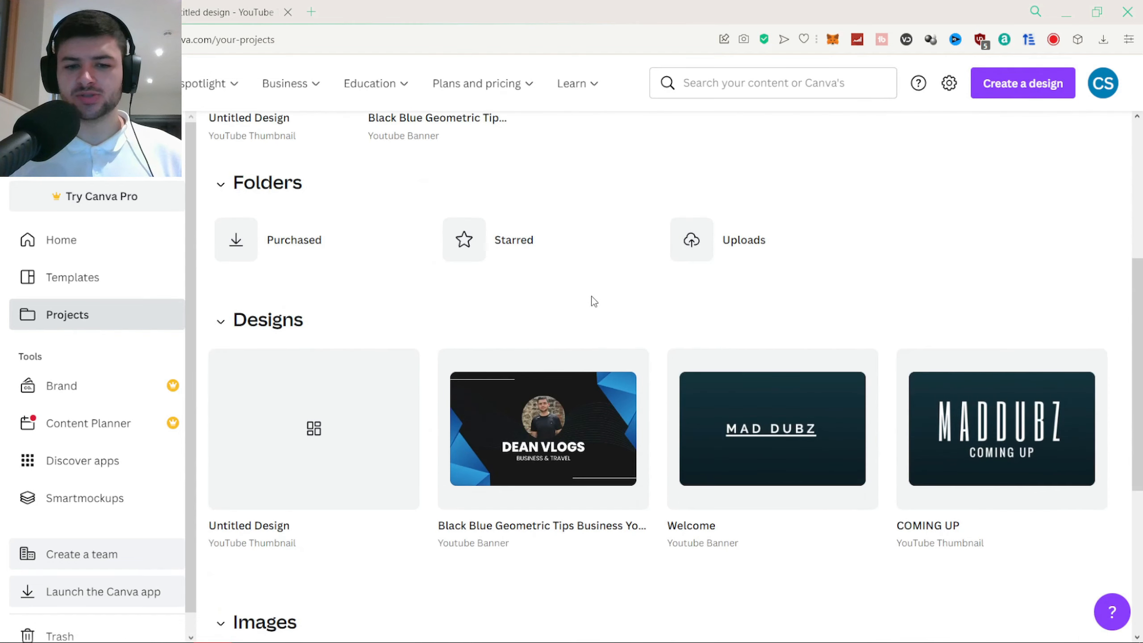
scroll(600, 298, down, 6)
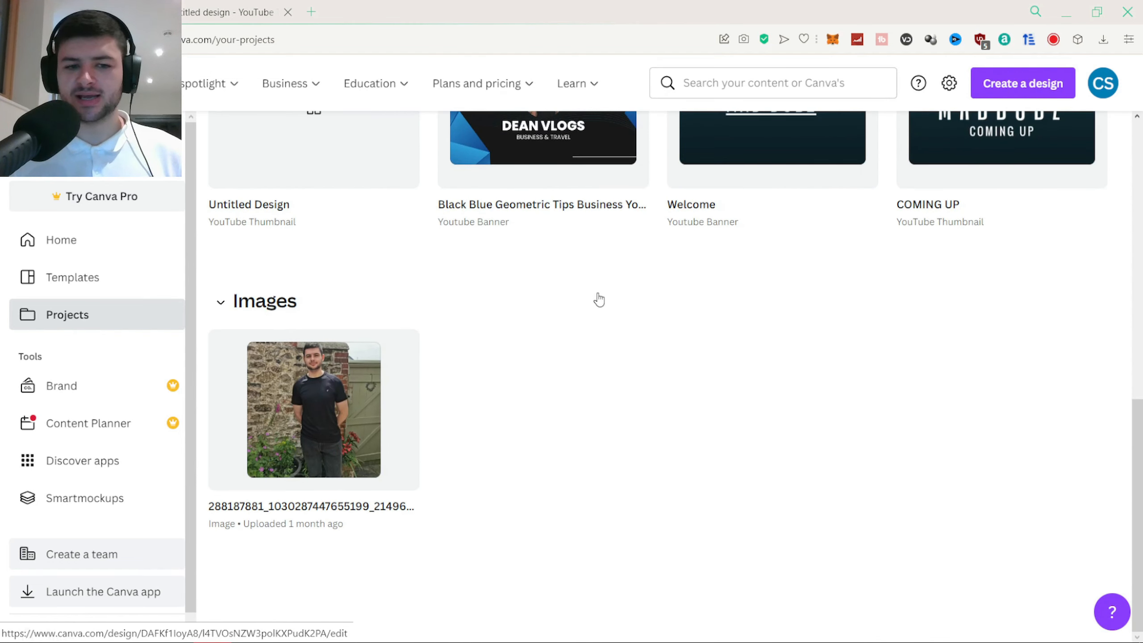
mouse_move(272, 405)
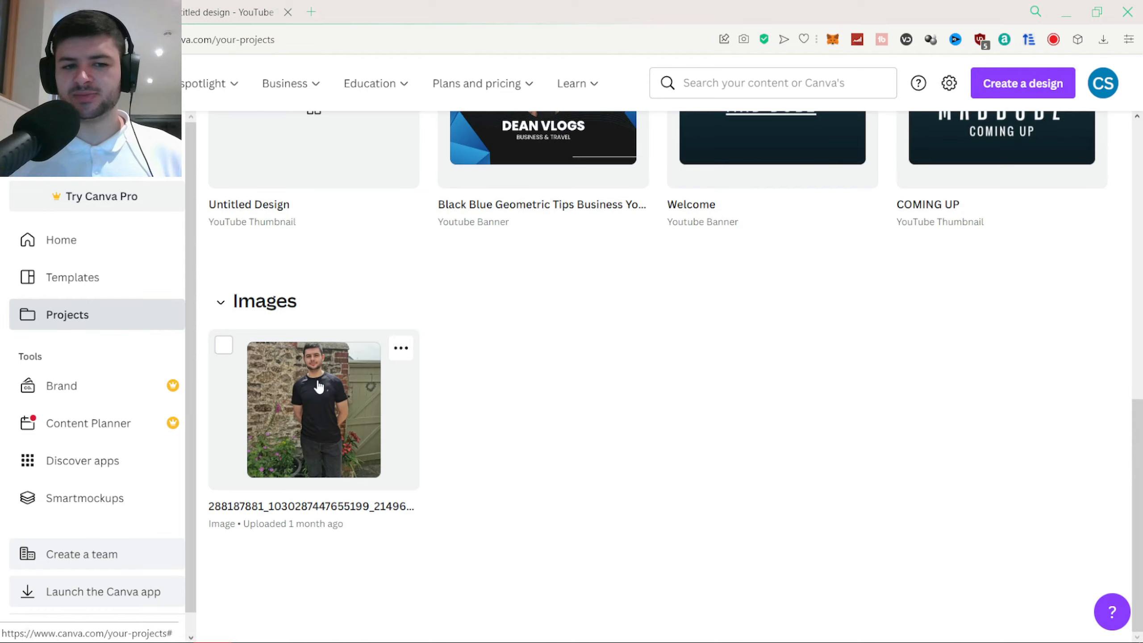
scroll(333, 396, up, 5)
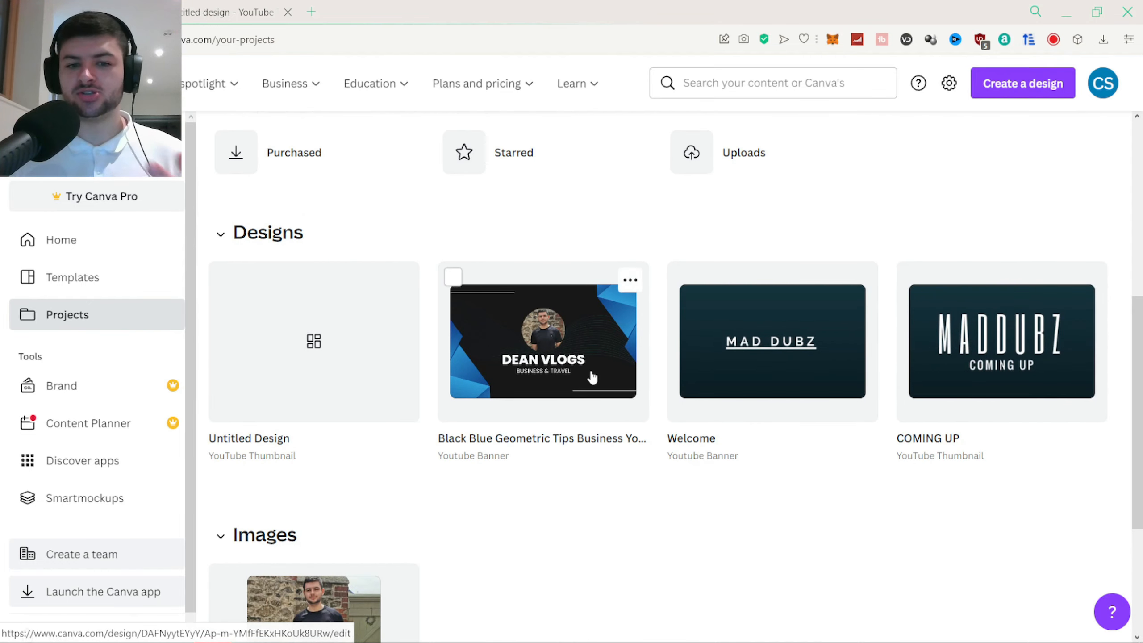
scroll(525, 346, up, 5)
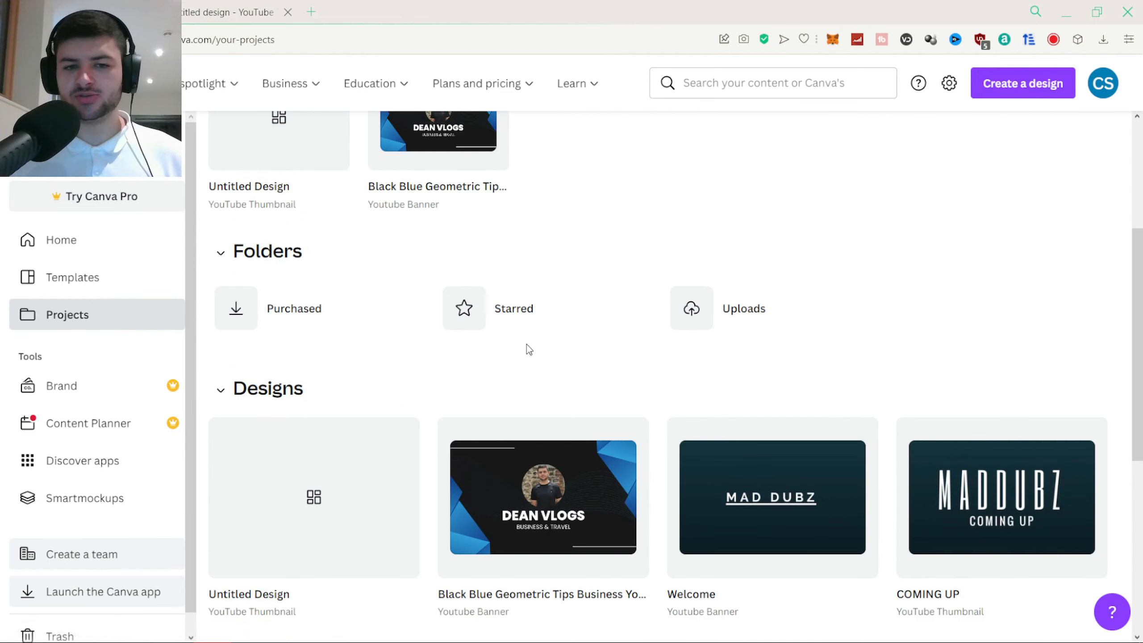
scroll(522, 354, down, 2)
scroll(663, 344, up, 5)
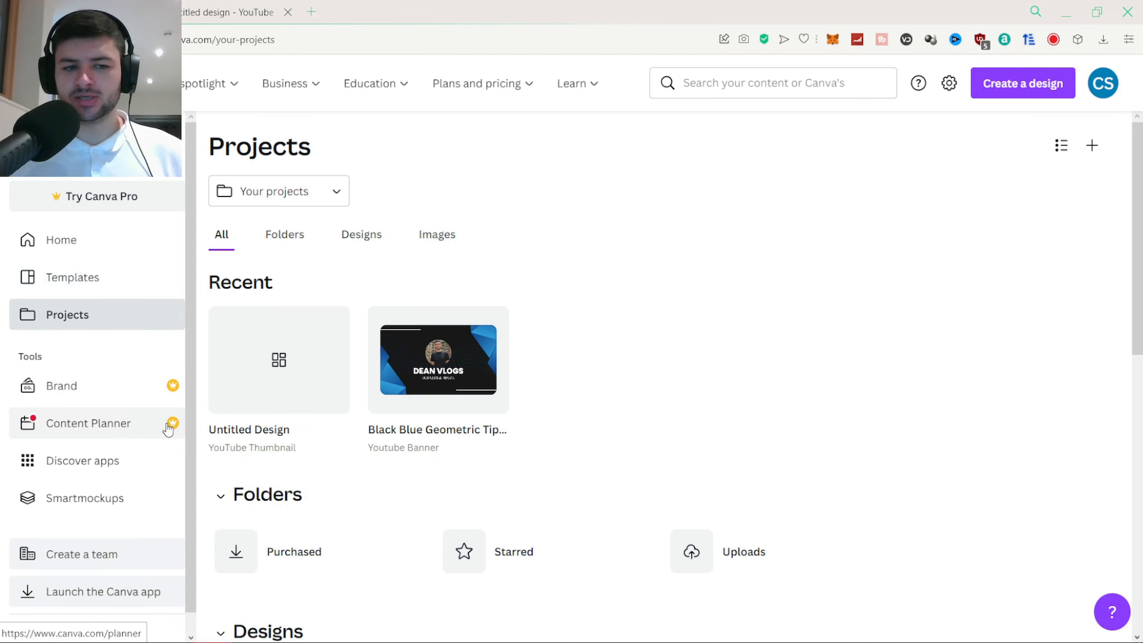
Show the Discover apps page and look over the new, popular, import media, content, photo editing and publishing apps
click(91, 462)
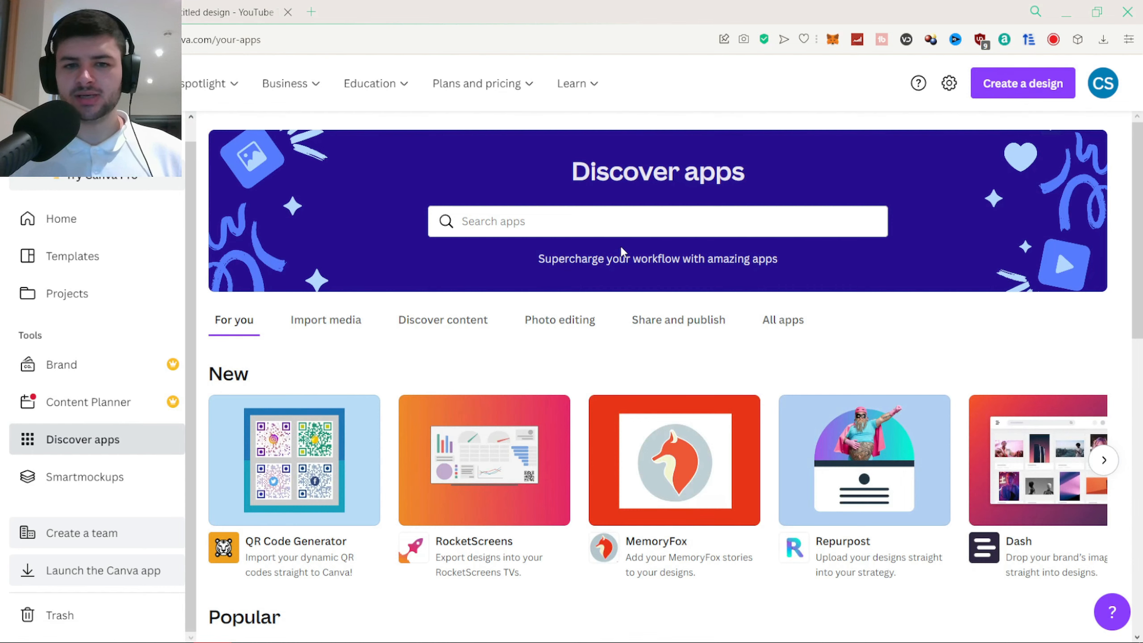
scroll(648, 318, down, 10)
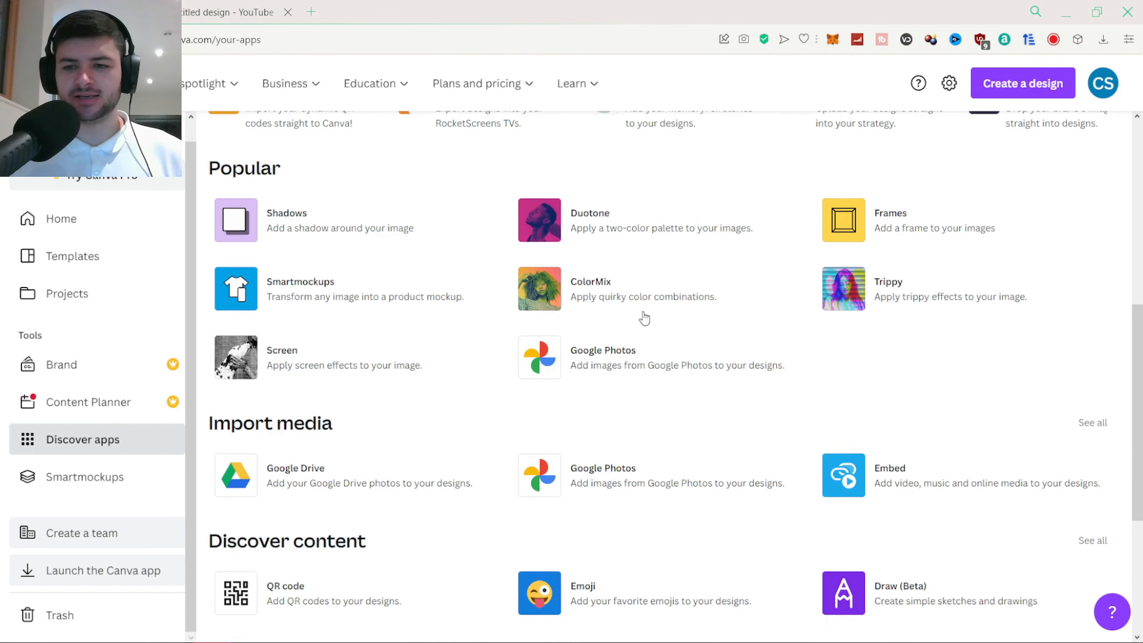
scroll(648, 320, down, 5)
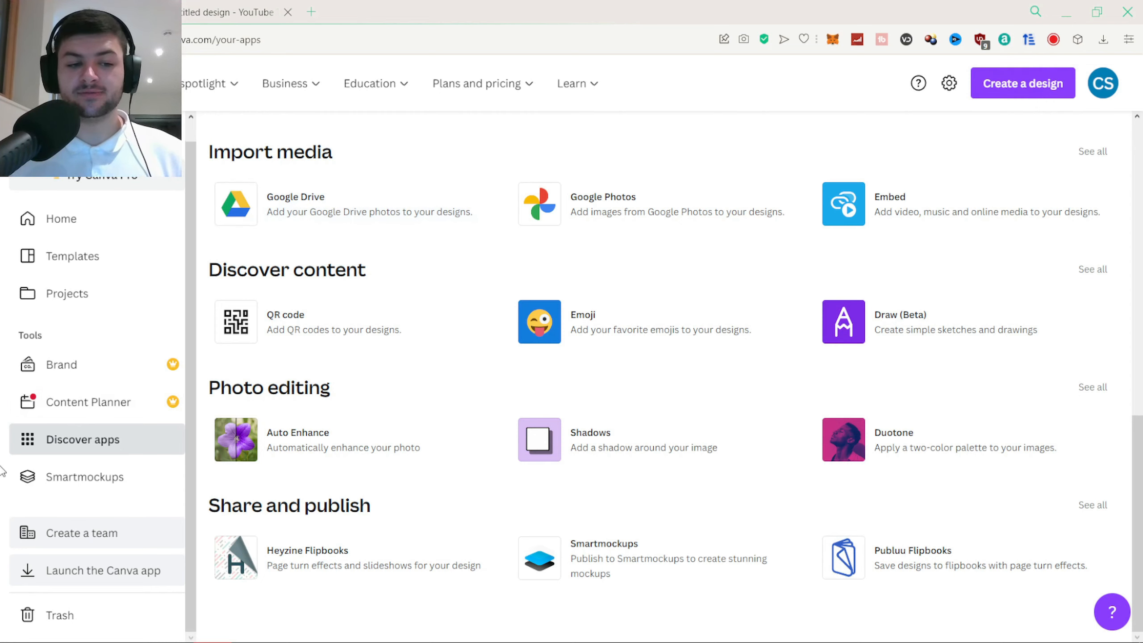
Show the Smartmockups page and look over its Technology categories and the trending and new mockups
click(60, 479)
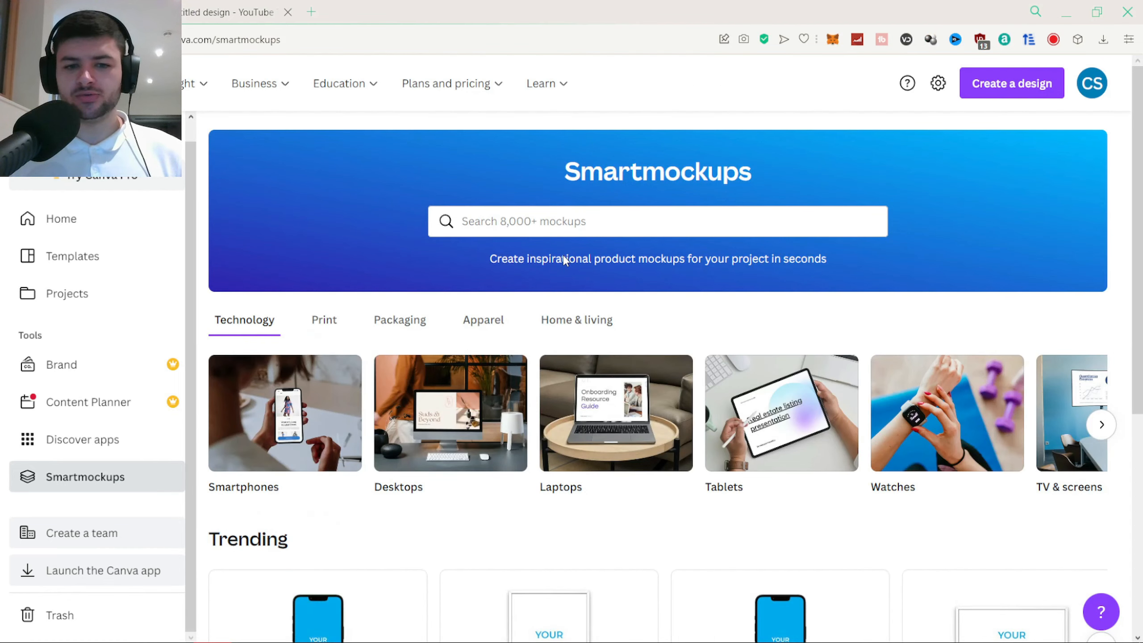
scroll(548, 263, down, 5)
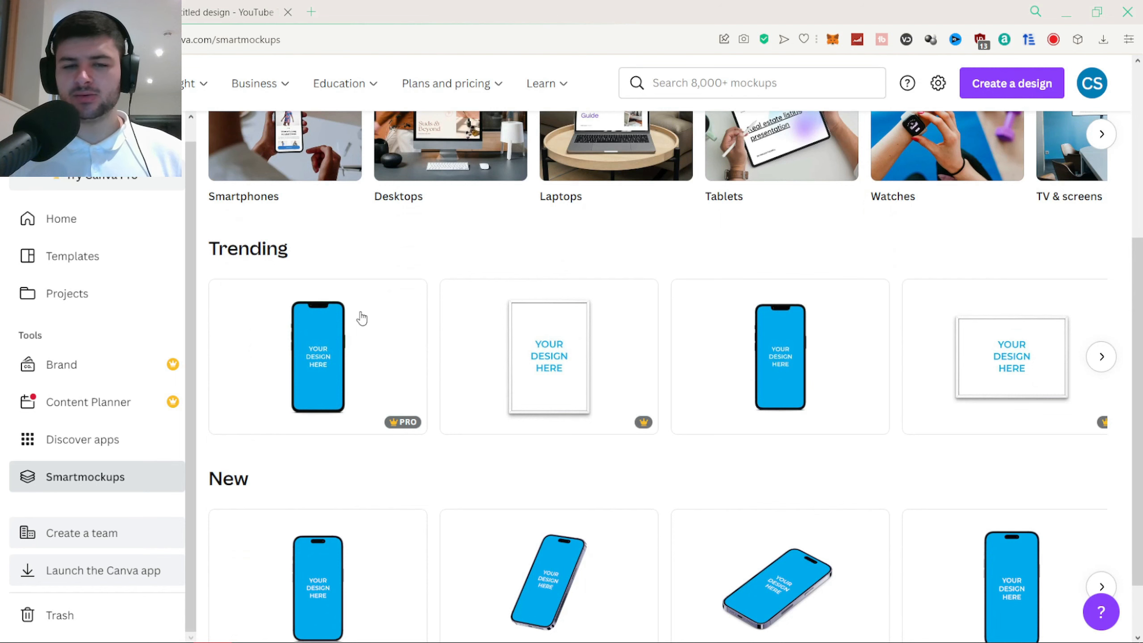
scroll(360, 319, down, 1)
right_click(405, 410)
scroll(320, 402, up, 1)
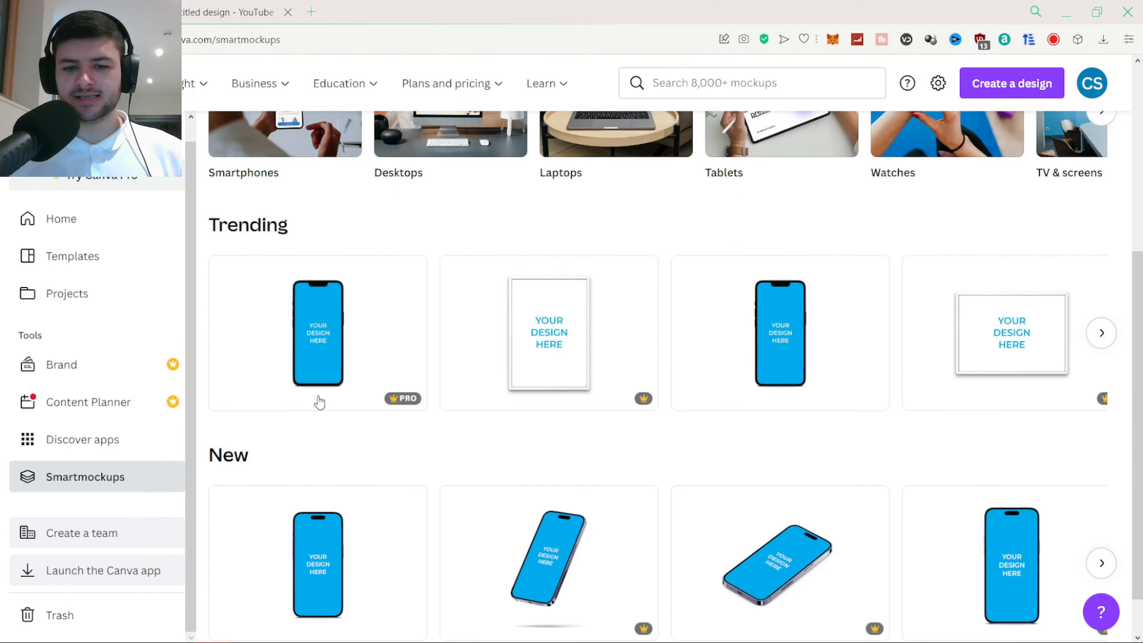
scroll(320, 402, up, 3)
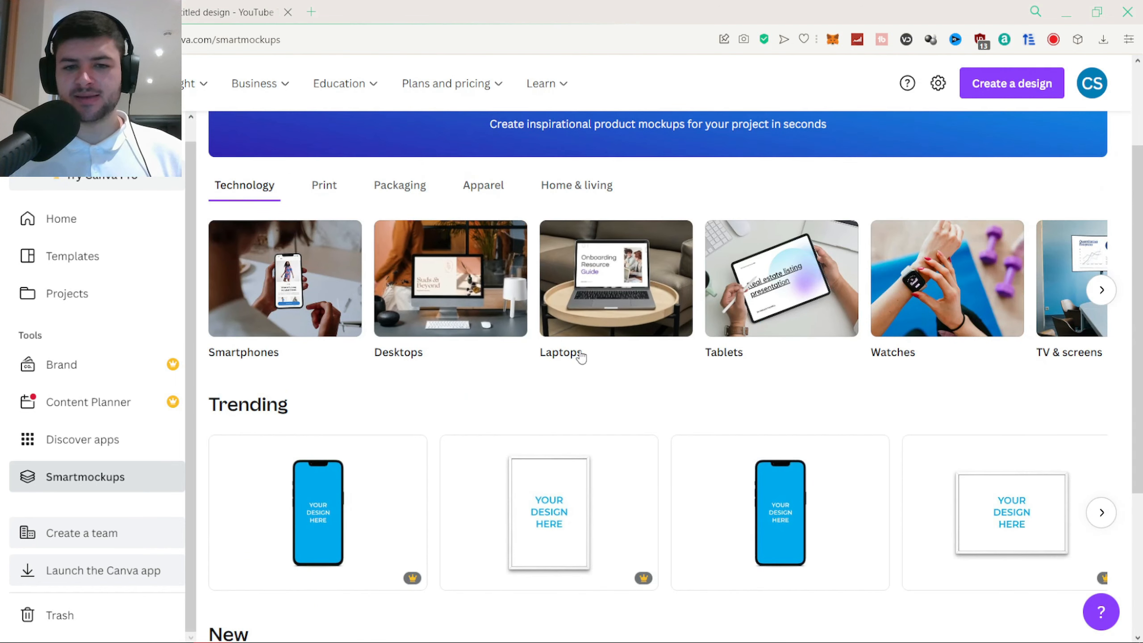
Show the Laptops mockup collection and look through the available laptop mockups
click(625, 253)
scroll(451, 271, down, 5)
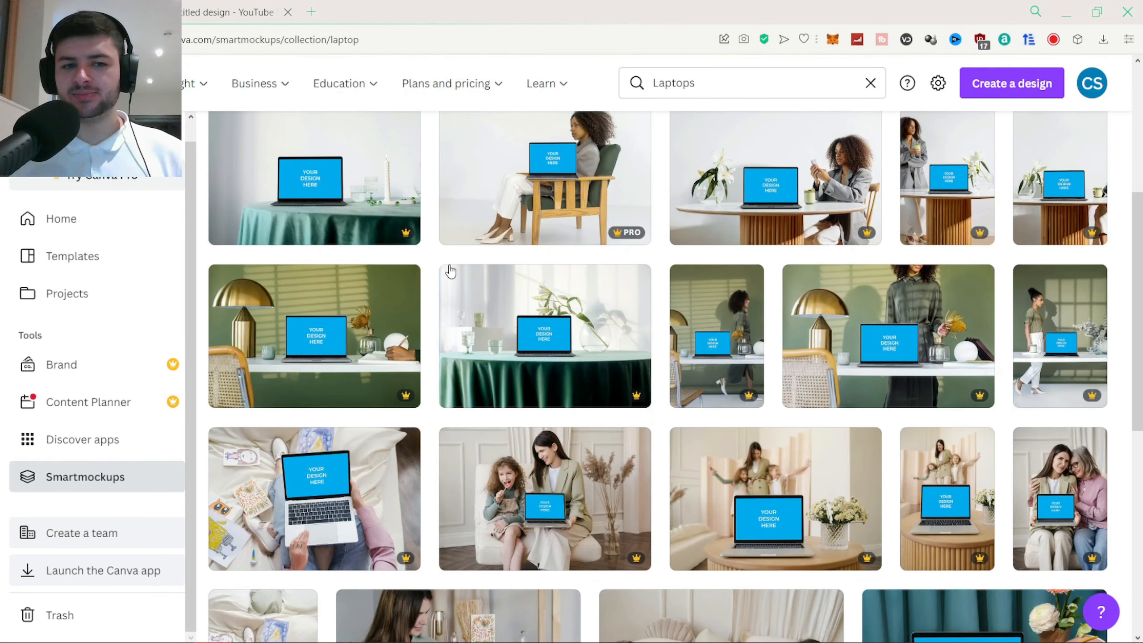
scroll(582, 263, down, 3)
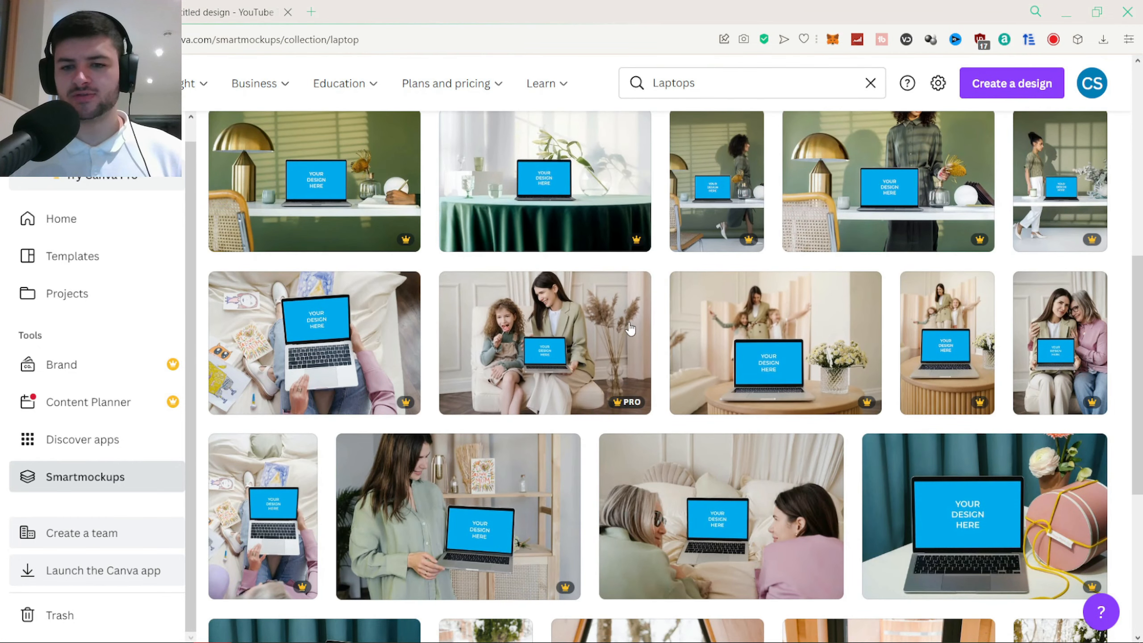
scroll(536, 290, down, 5)
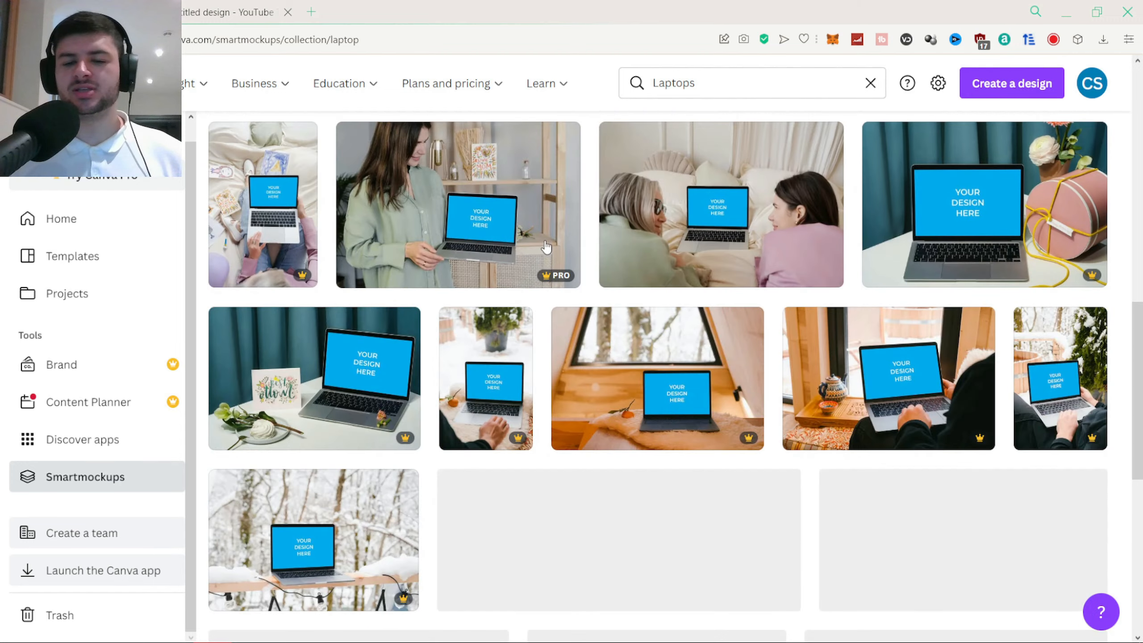
scroll(50, 532, down, 3)
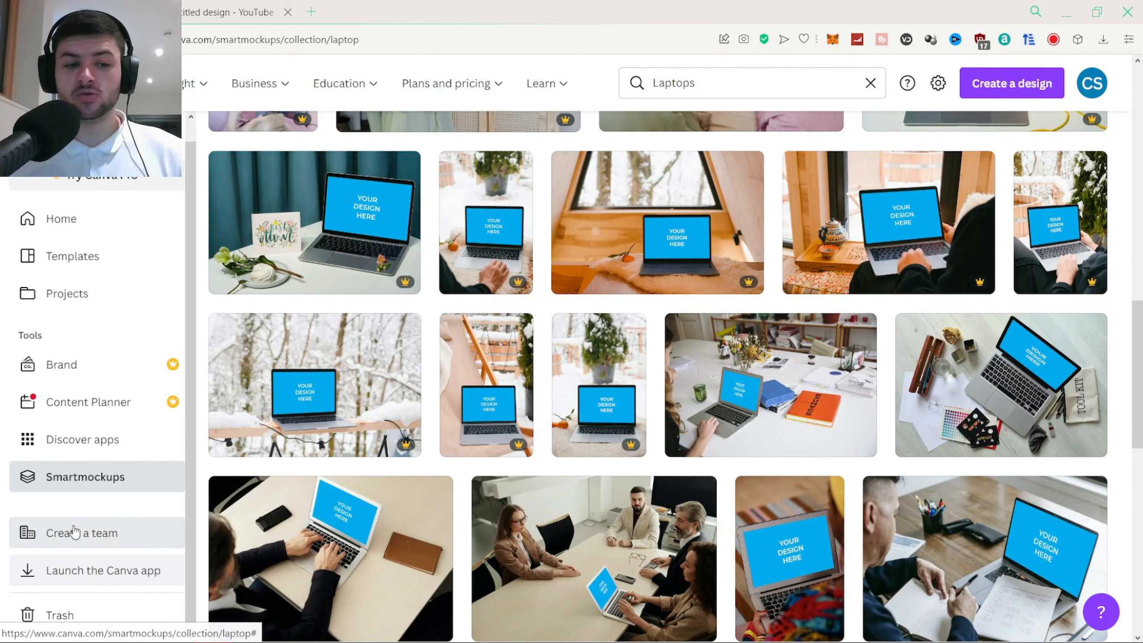
View the team creation form with its Team Name and Logo fields, and close it without creating a team
click(106, 526)
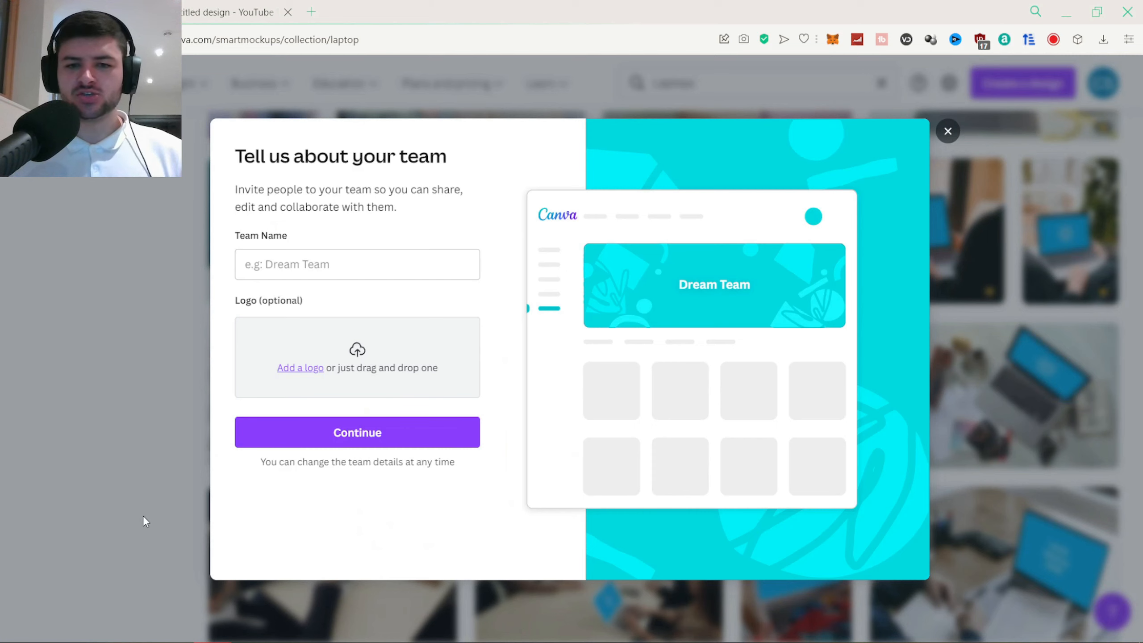
click(271, 261)
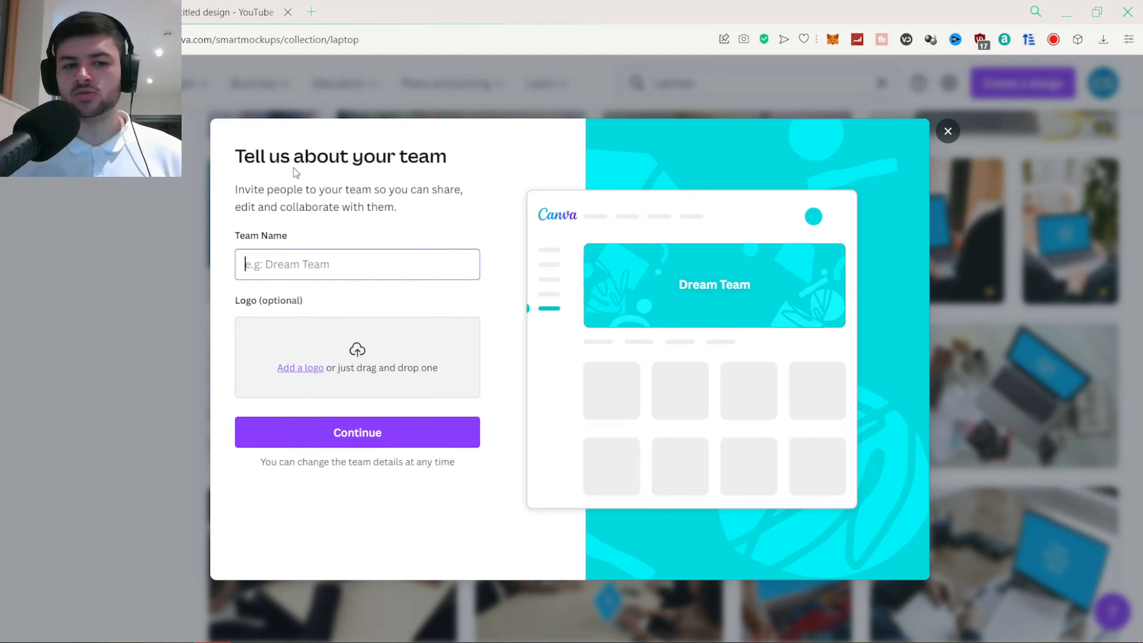
click(184, 310)
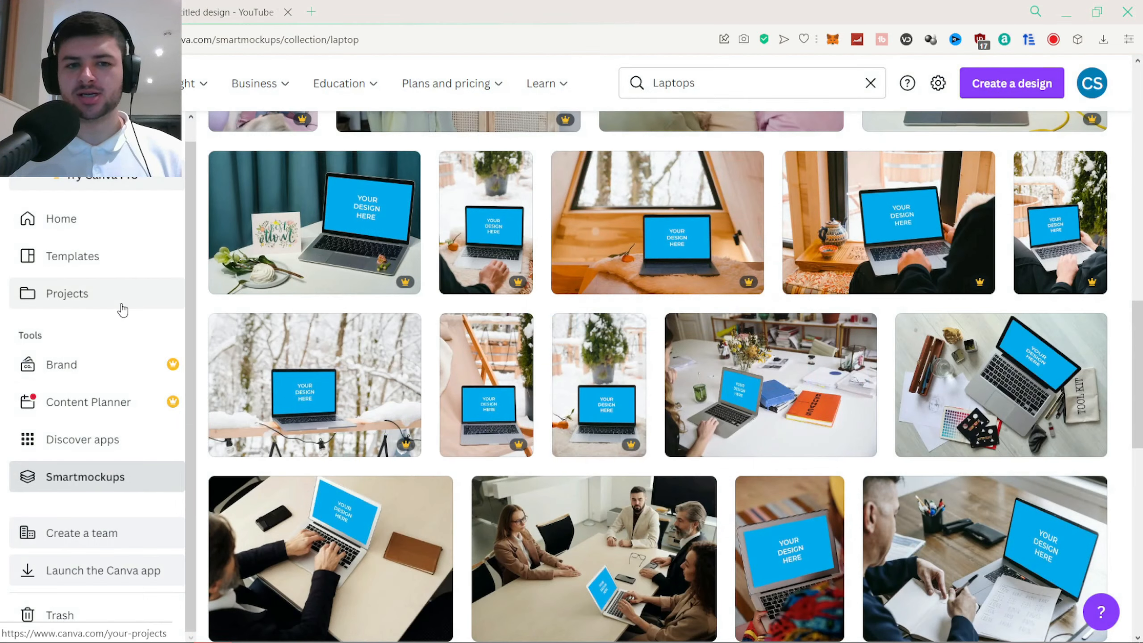
Return to the blank YouTube Thumbnail design and apply the "Crypto Next Move" template from the thumbnail templates
scroll(108, 342, down, 3)
scroll(107, 365, up, 15)
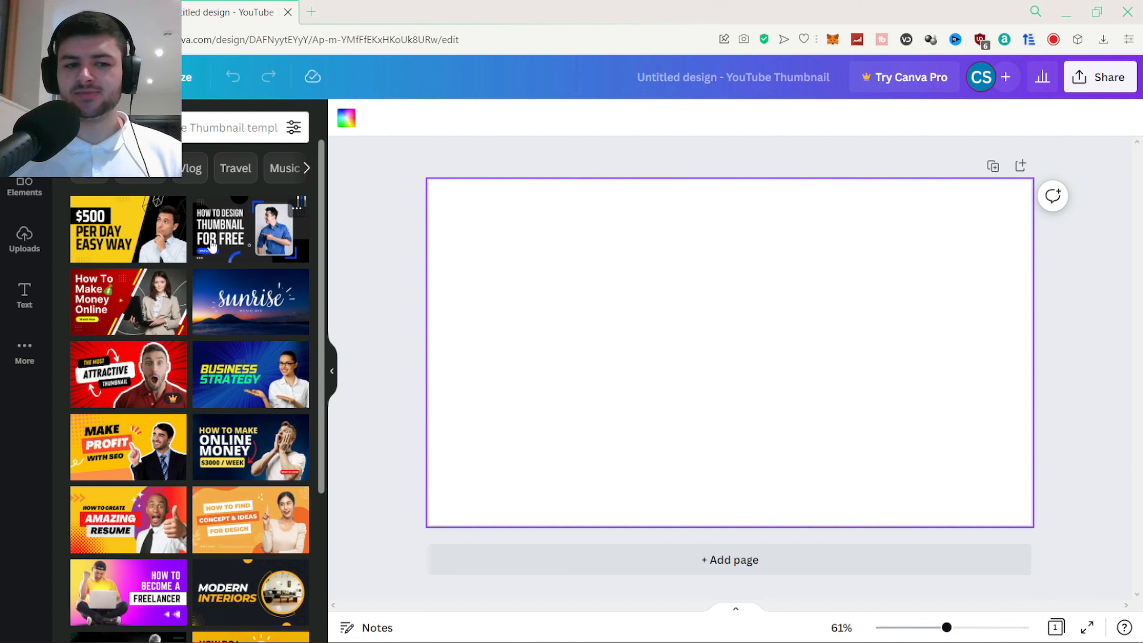
scroll(204, 354, down, 6)
scroll(204, 354, up, 4)
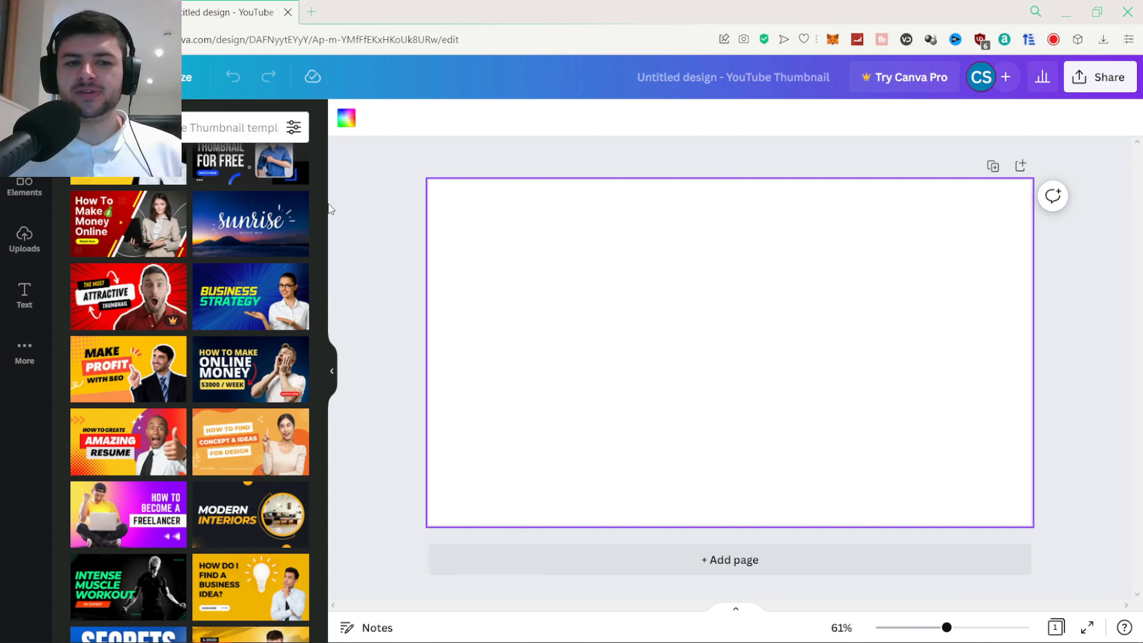
drag(324, 204, 313, 388)
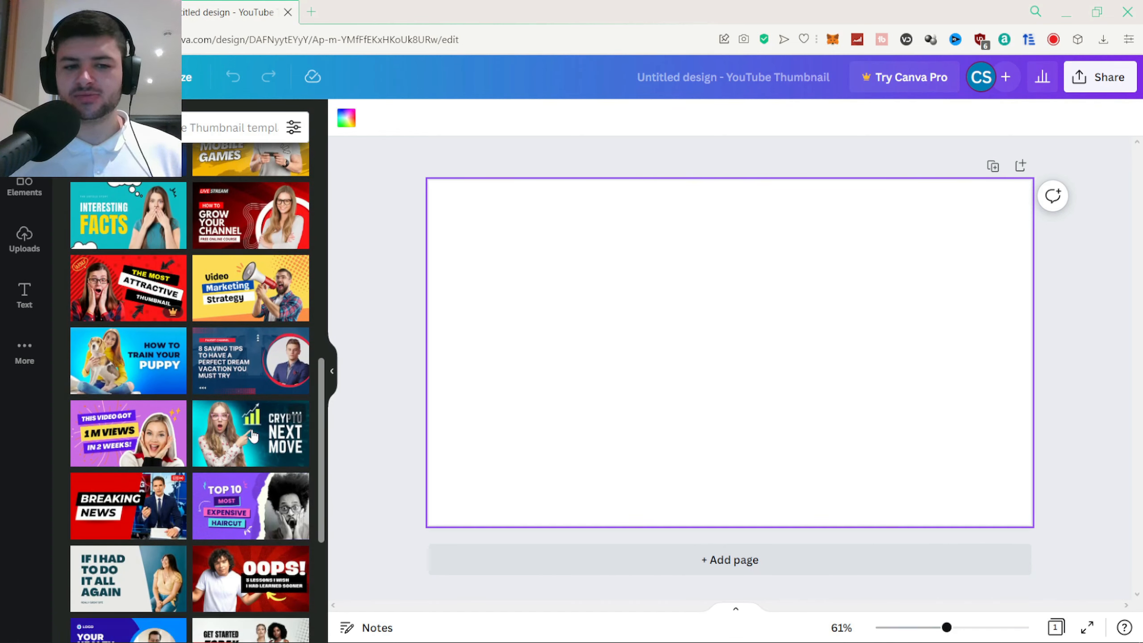
scroll(221, 430, down, 10)
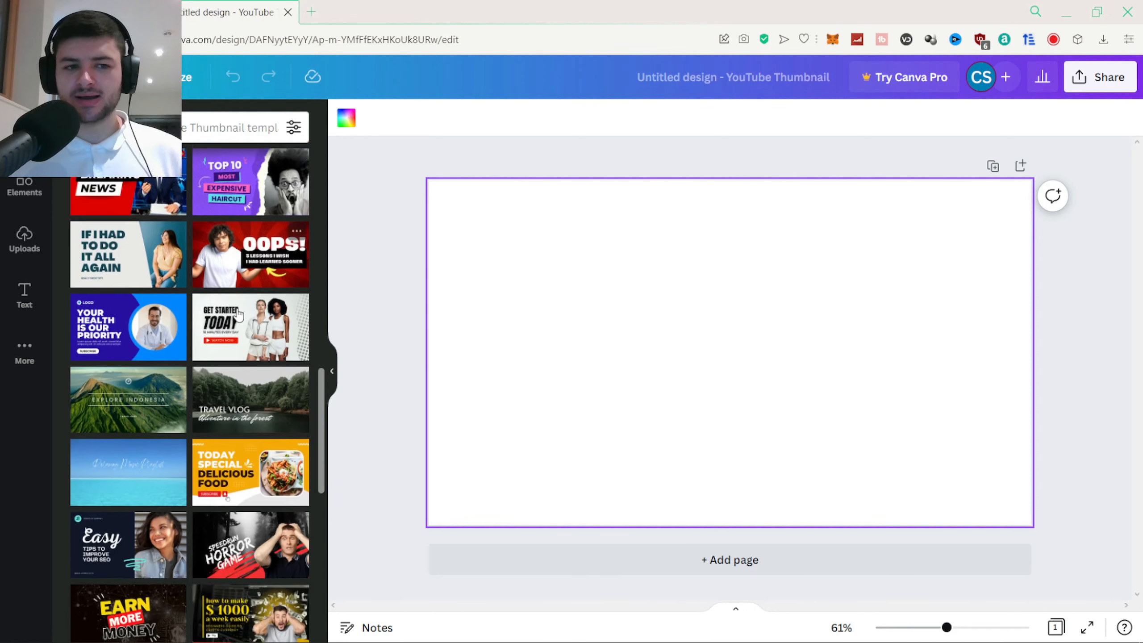
scroll(234, 311, down, 5)
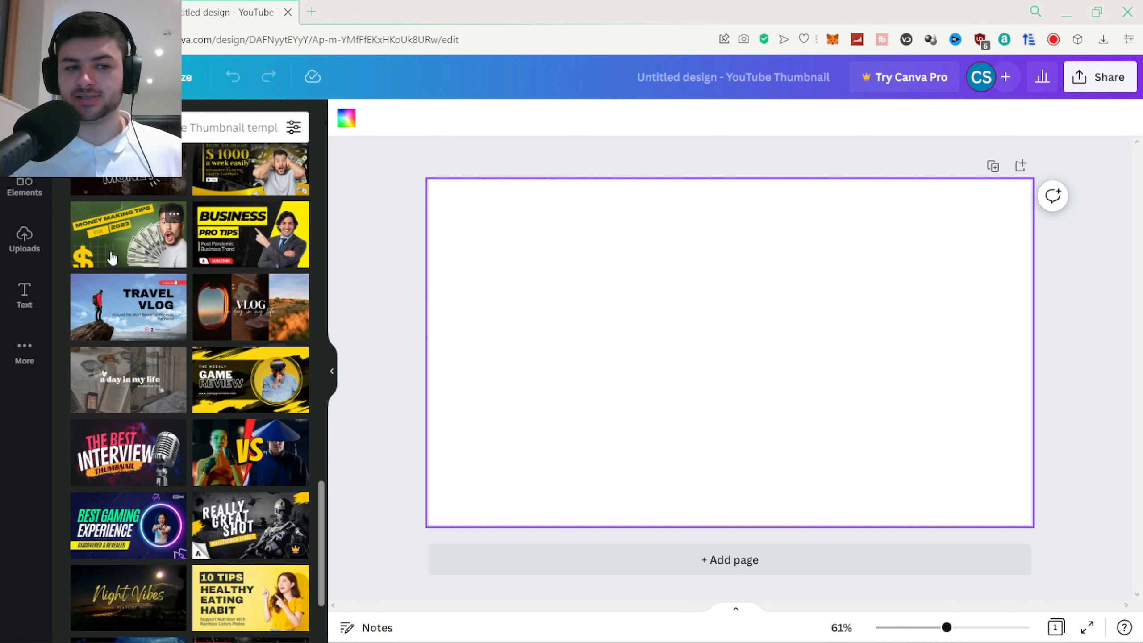
scroll(252, 279, up, 10)
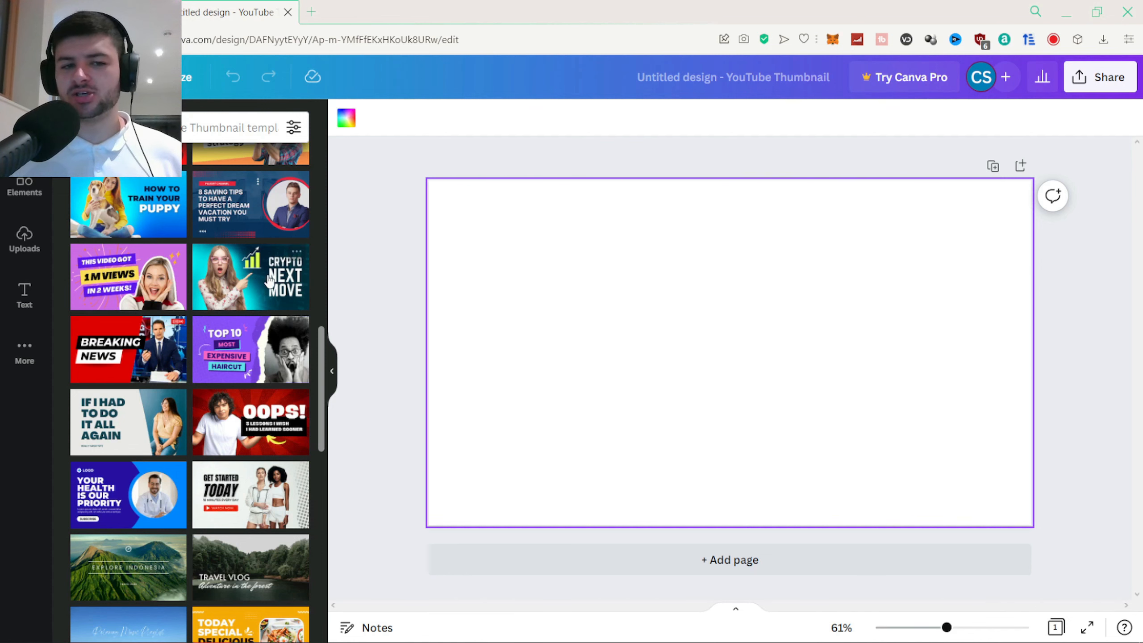
click(246, 276)
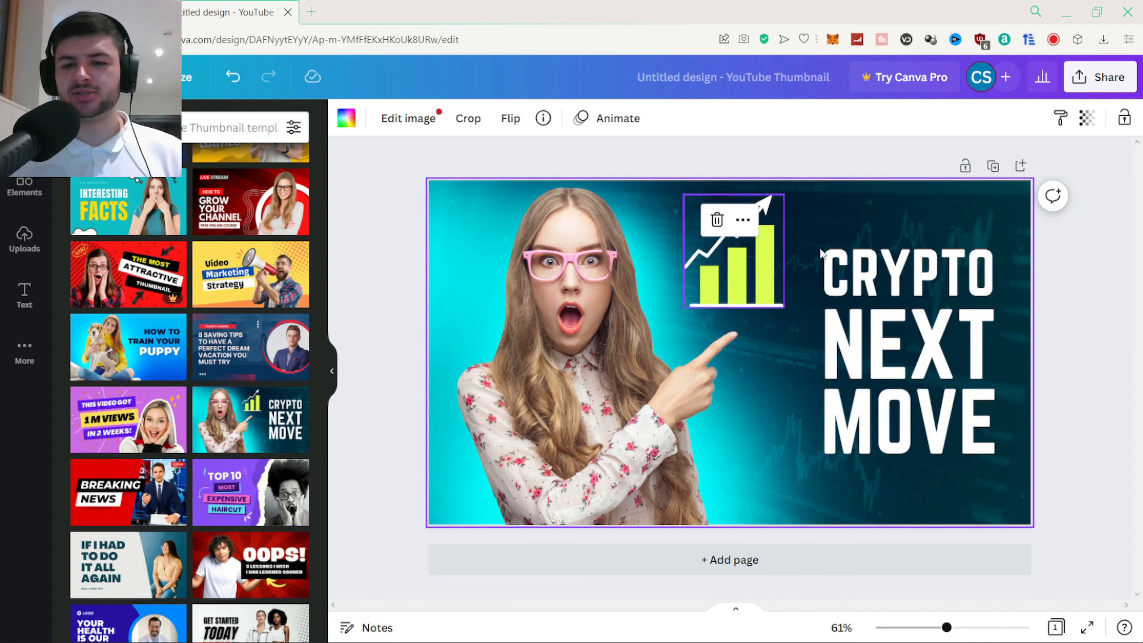
Delete the photo of the pointing woman from the thumbnail, leaving its crop mode without changes
click(577, 285)
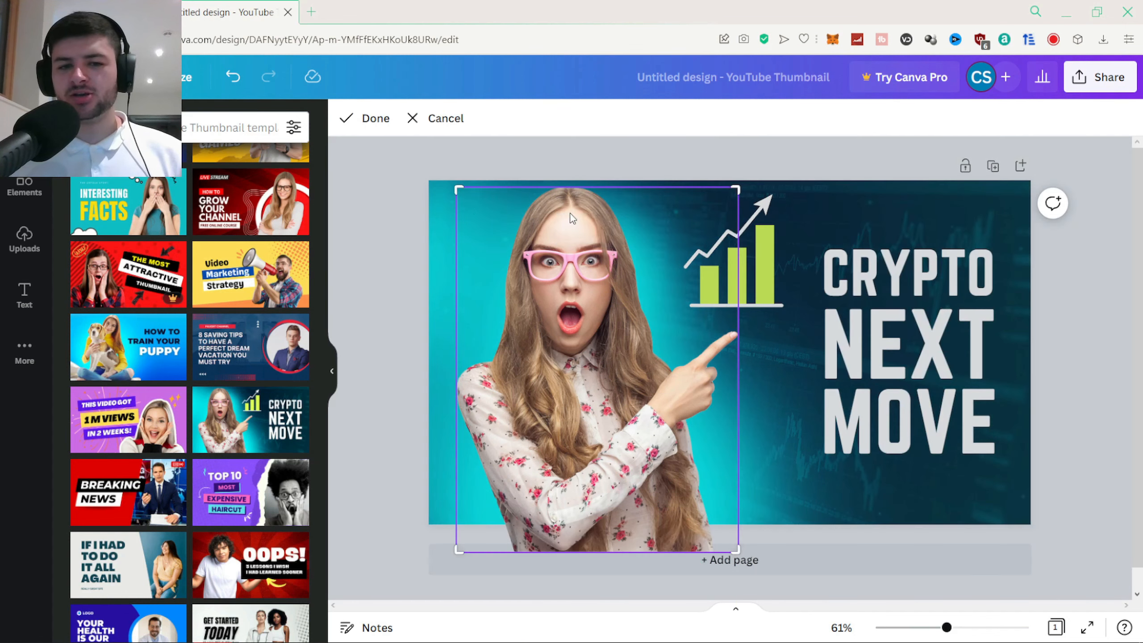
double_click(569, 225)
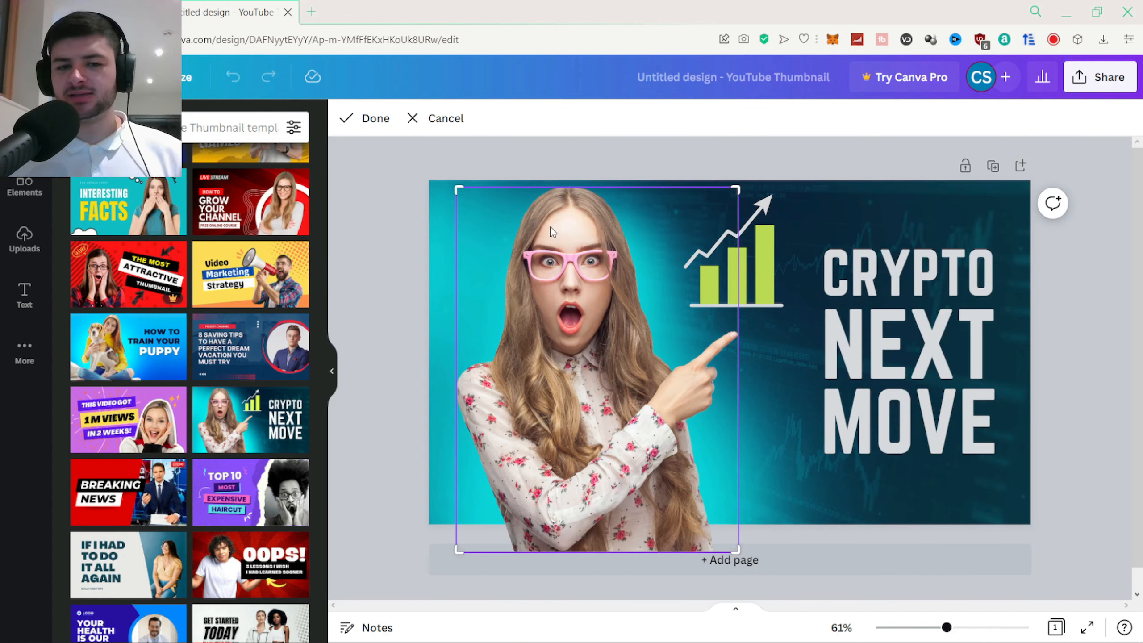
click(439, 118)
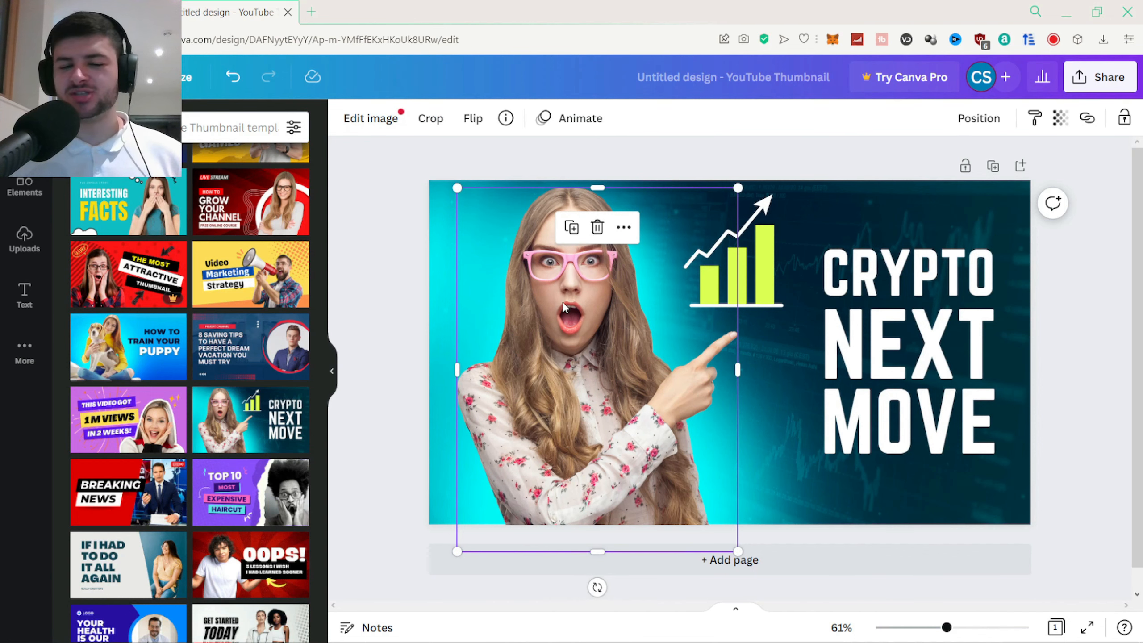
click(597, 227)
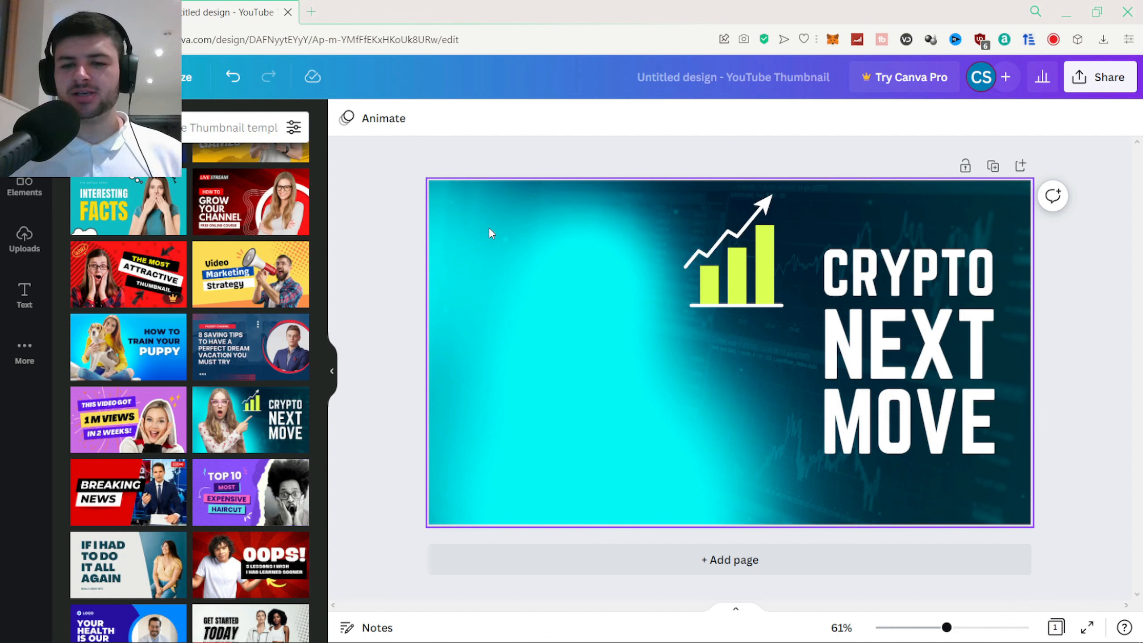
Replace the three headline lines of the thumbnail with "BEST", "NEW" and "ALTCOIN!"
double_click(915, 273)
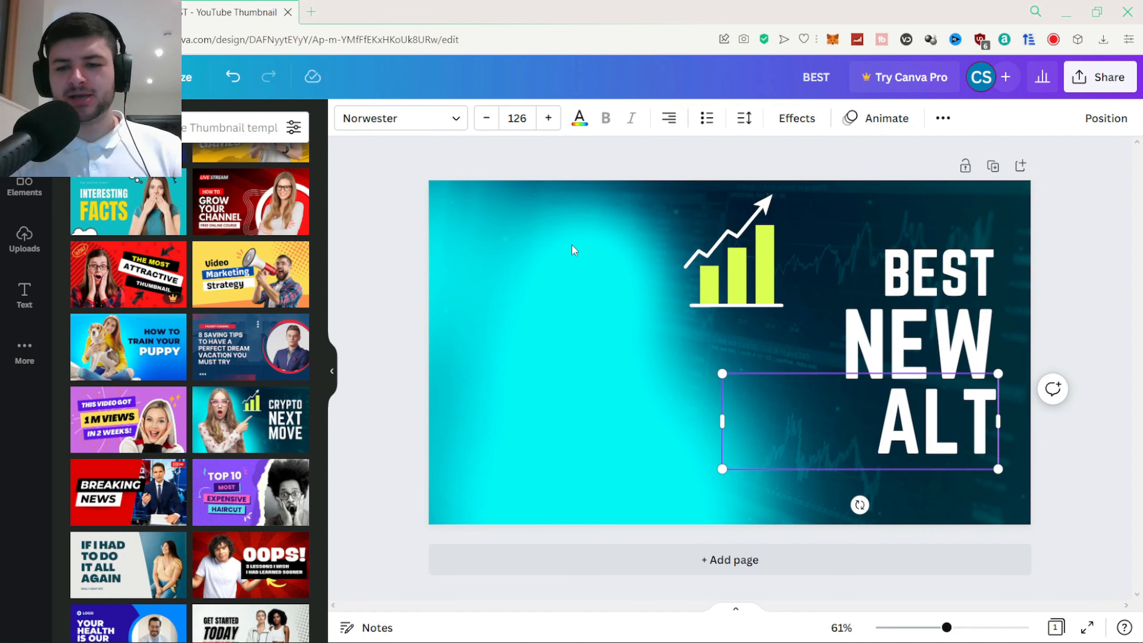
text(COIN!)
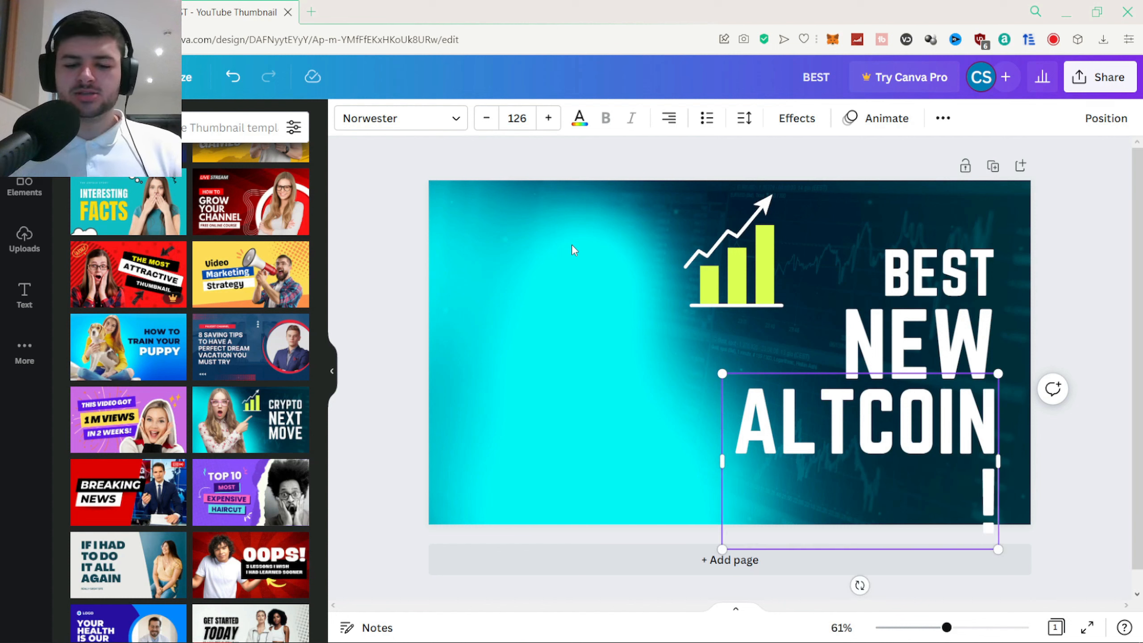
Widen the text box of the third headline line so that "ALTCOIN!" fits on one line
key(BackSpace)
text(!)
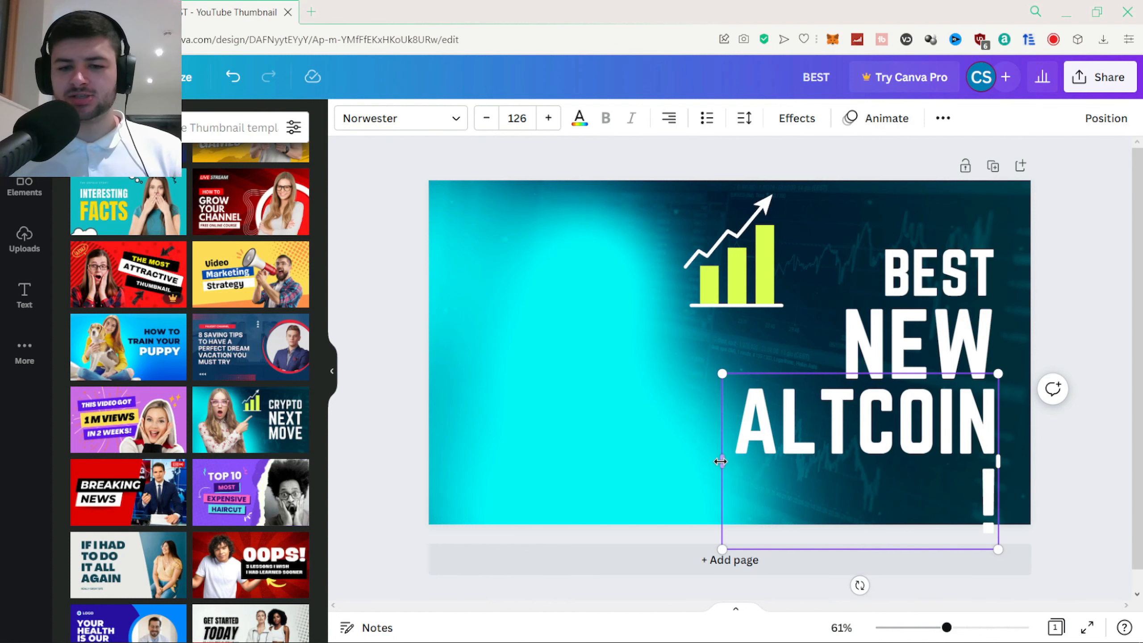
drag(722, 421, 684, 421)
click(754, 493)
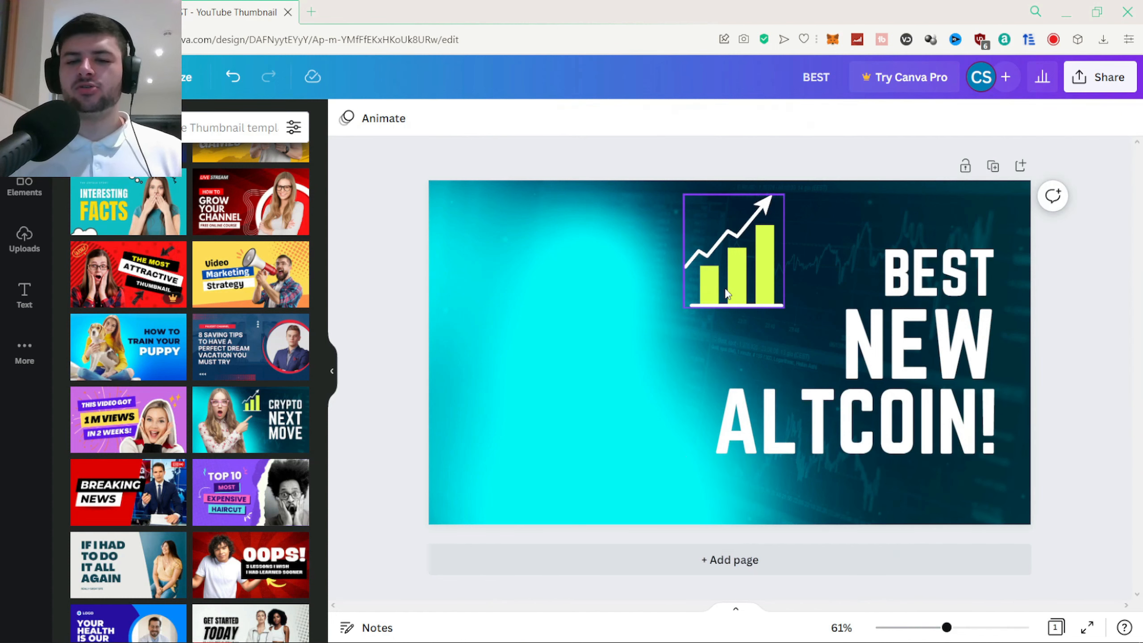
Enlarge the bar chart graphic and shrink it back to its former size above the headline
double_click(739, 269)
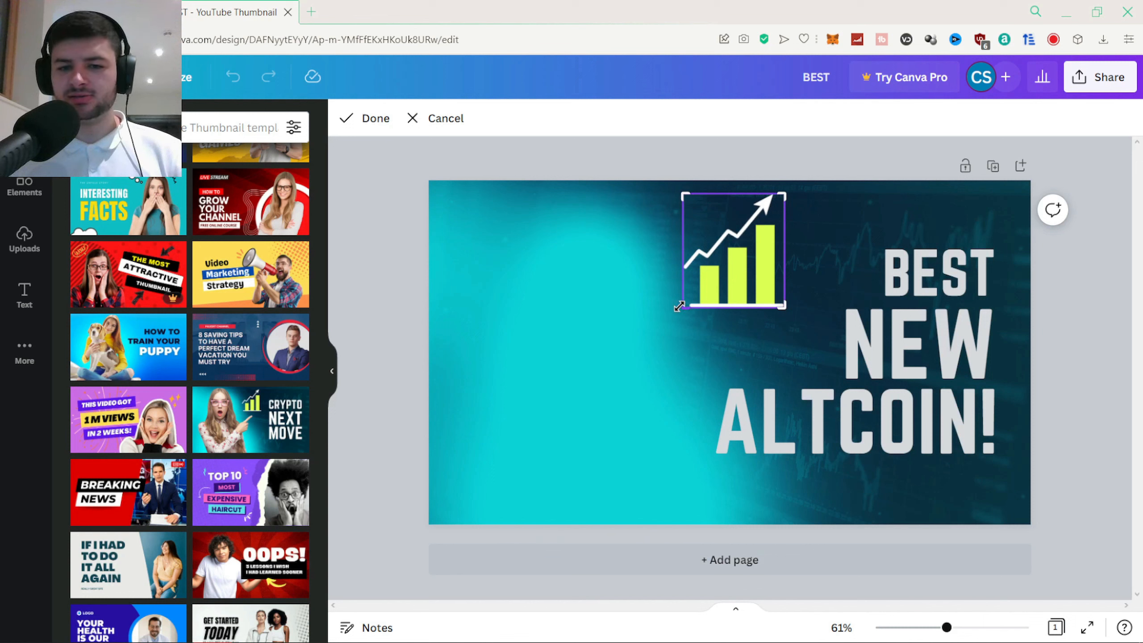
drag(679, 306, 585, 400)
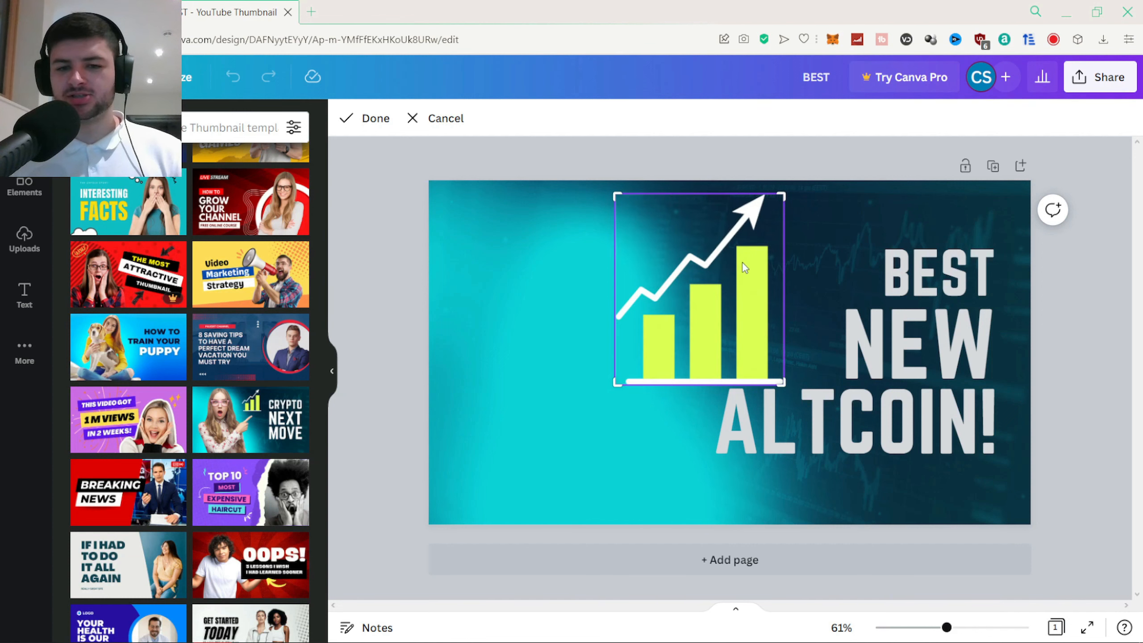
click(672, 155)
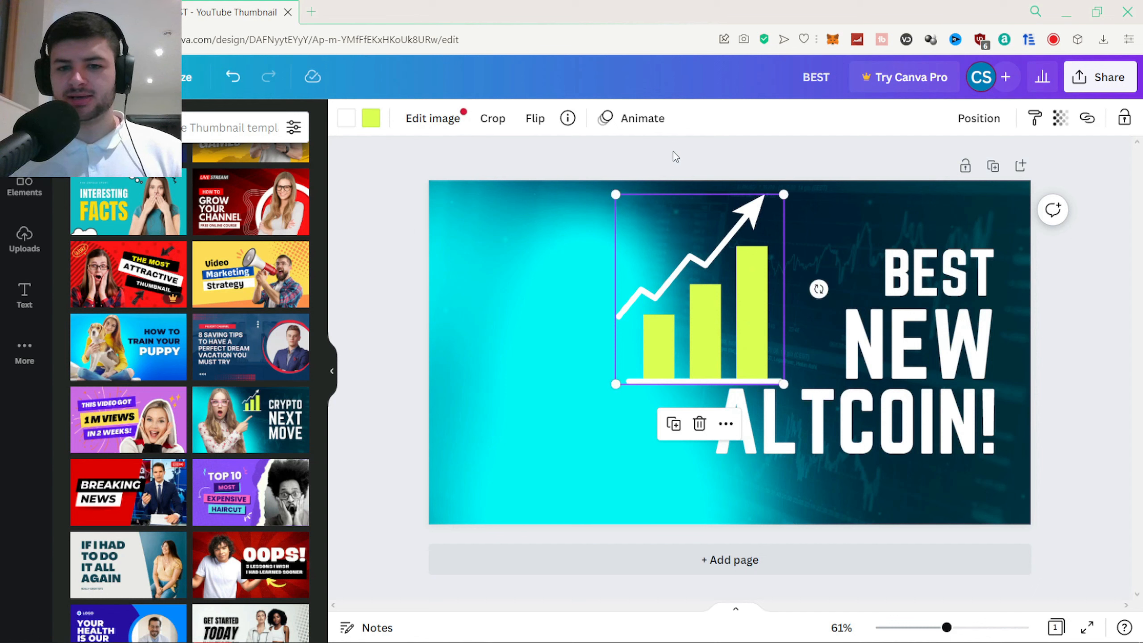
drag(616, 383, 674, 311)
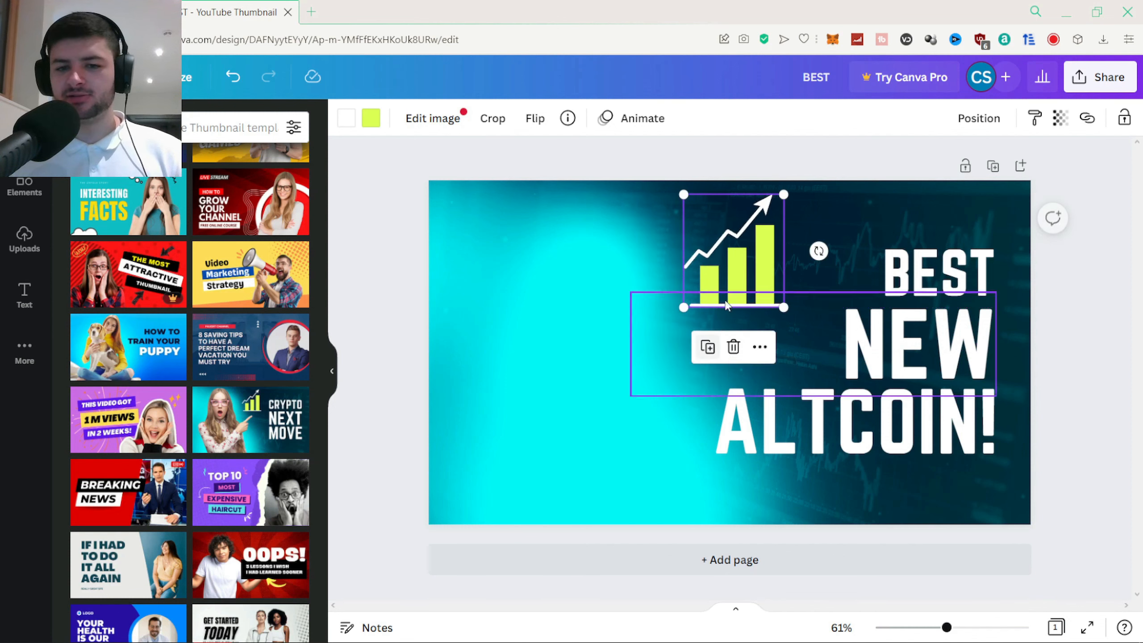
click(1102, 303)
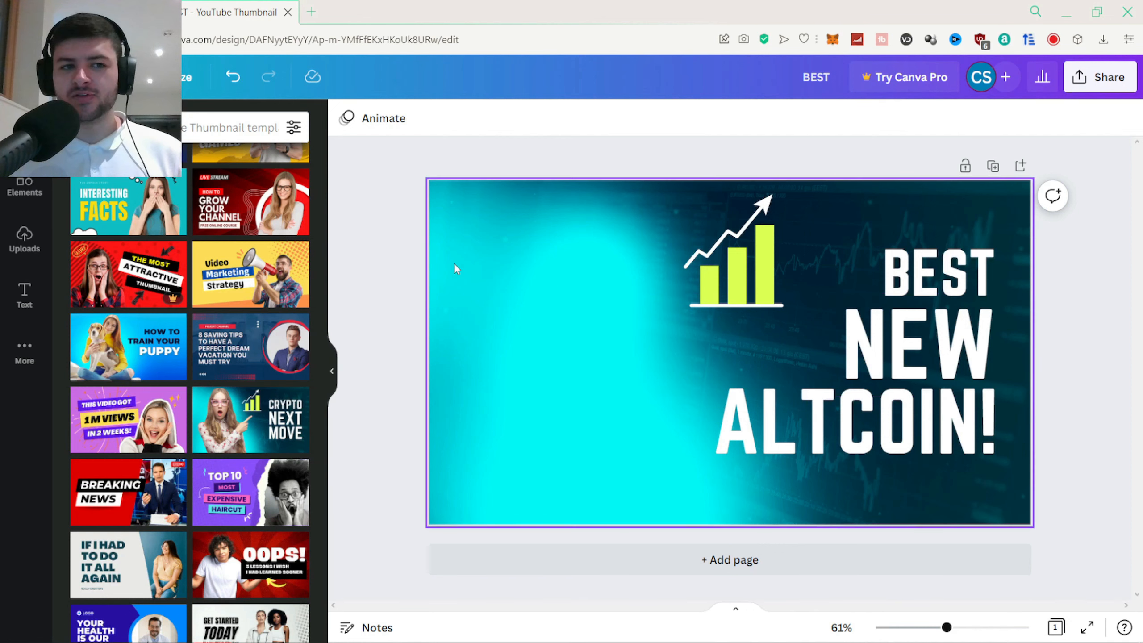
Add the uploaded photo of the man in a black T-shirt to the thumbnail, dismissing the file chooser without uploading anything
click(24, 240)
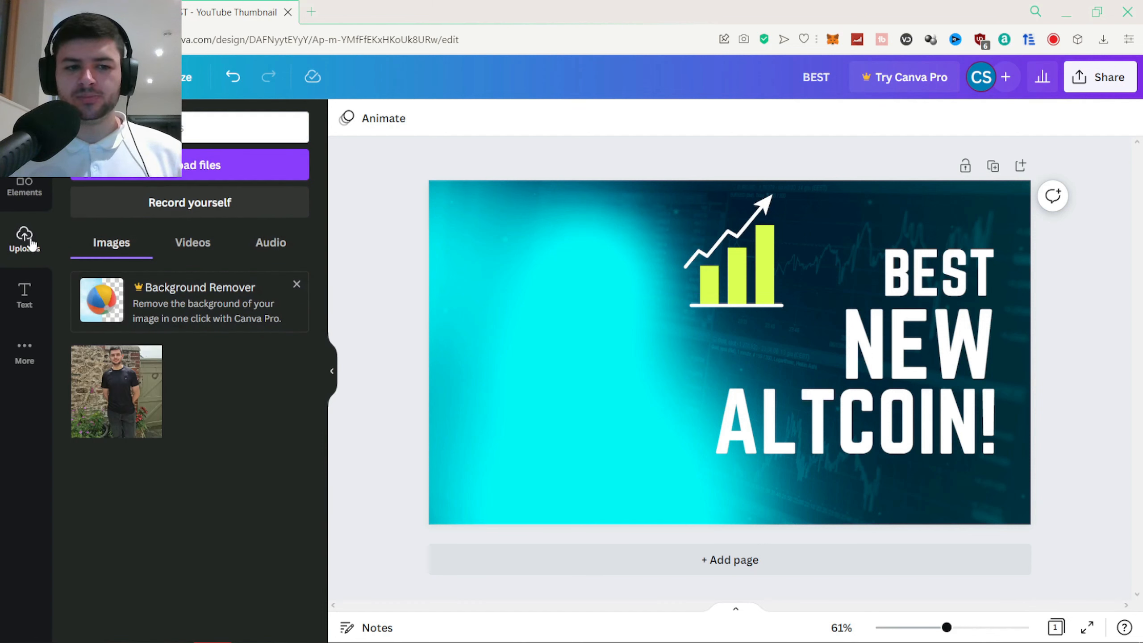
click(125, 386)
drag(679, 306, 588, 289)
click(208, 161)
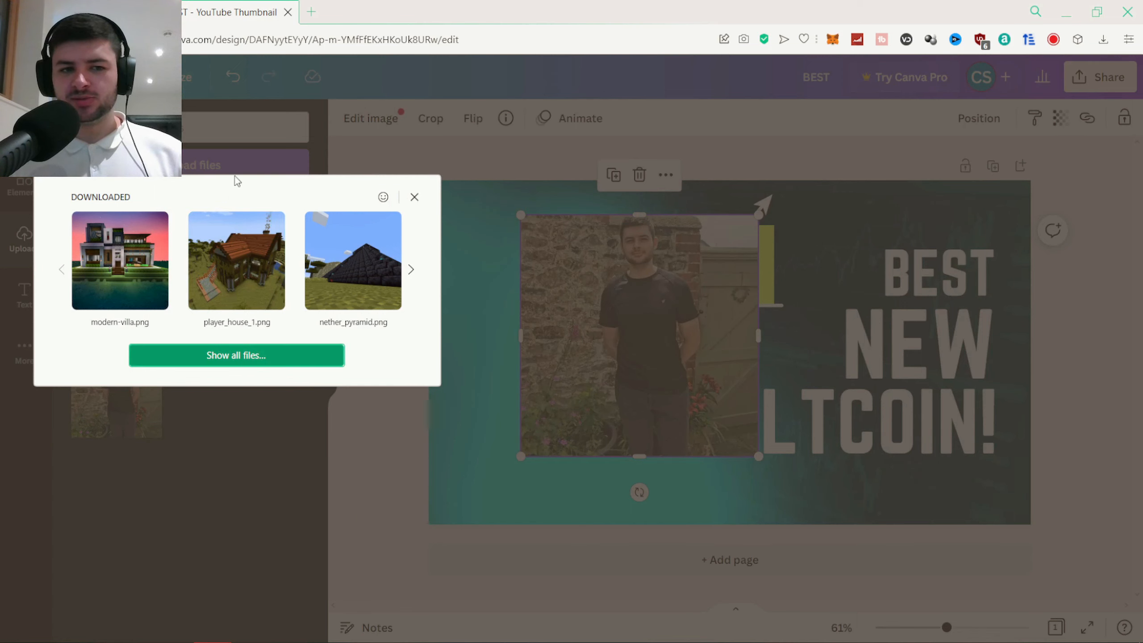
click(310, 124)
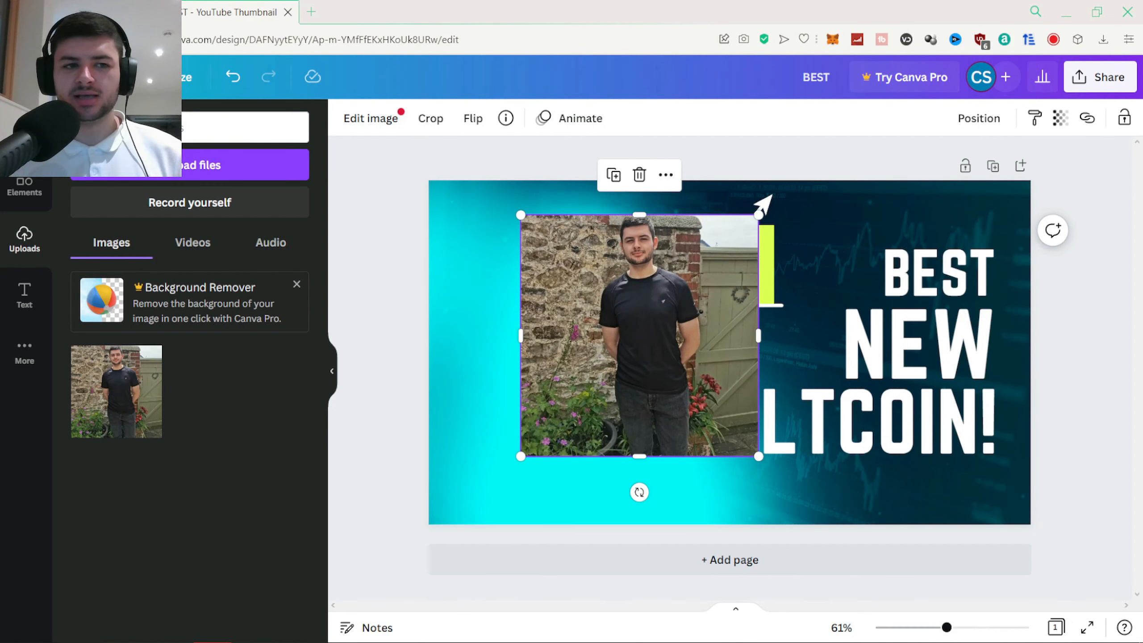
click(24, 130)
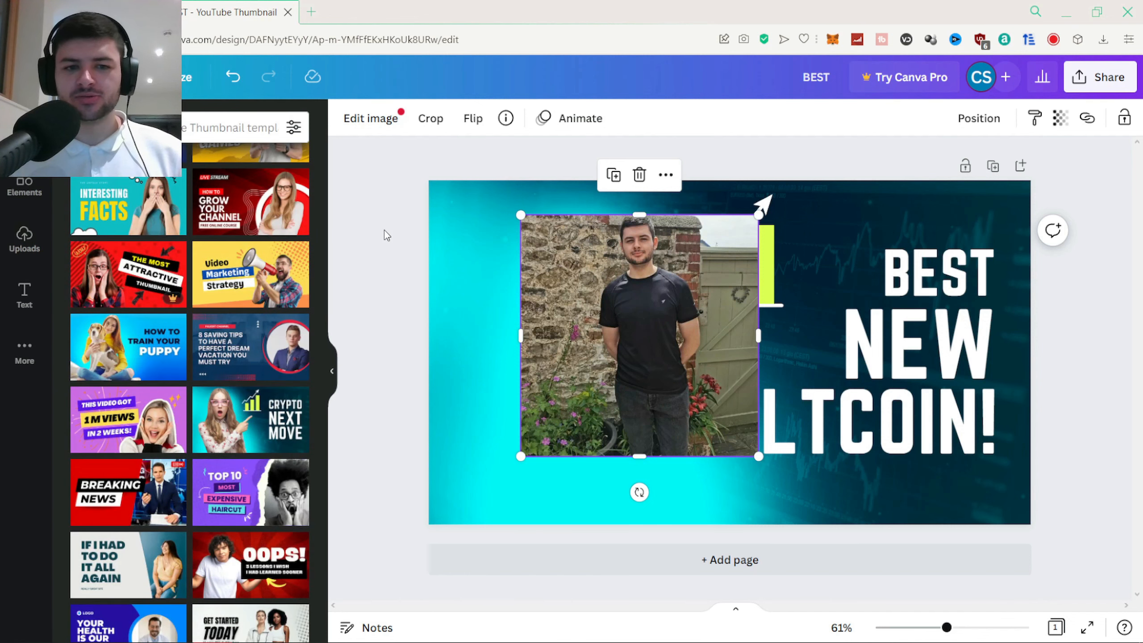
Move the photo around the thumbnail and view its layering and page alignment options
double_click(628, 256)
click(480, 258)
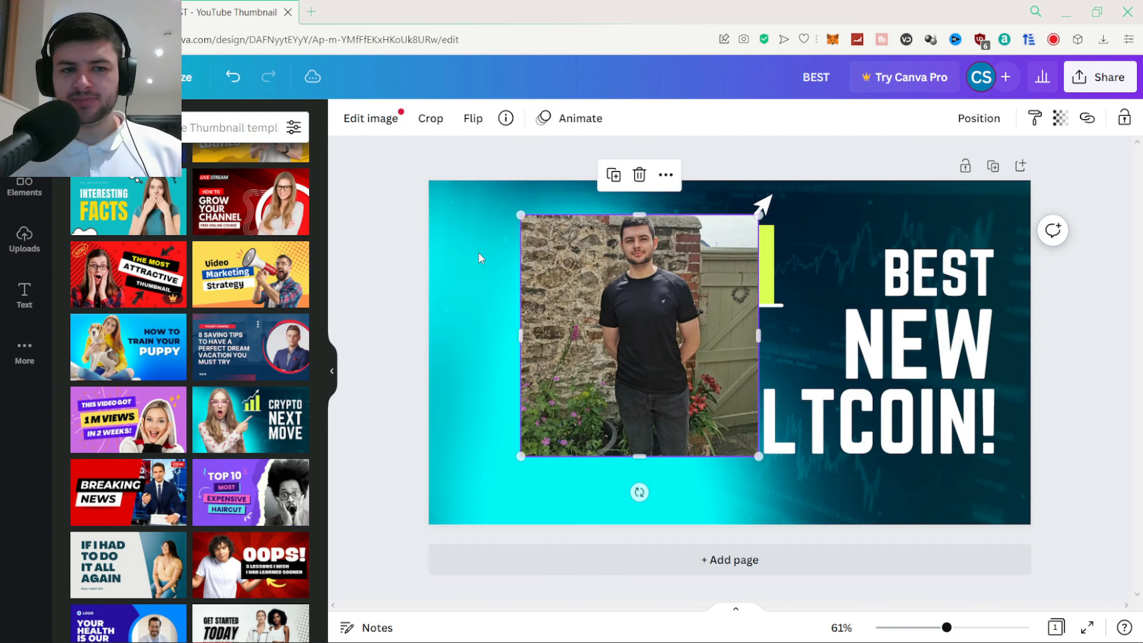
drag(674, 294, 620, 282)
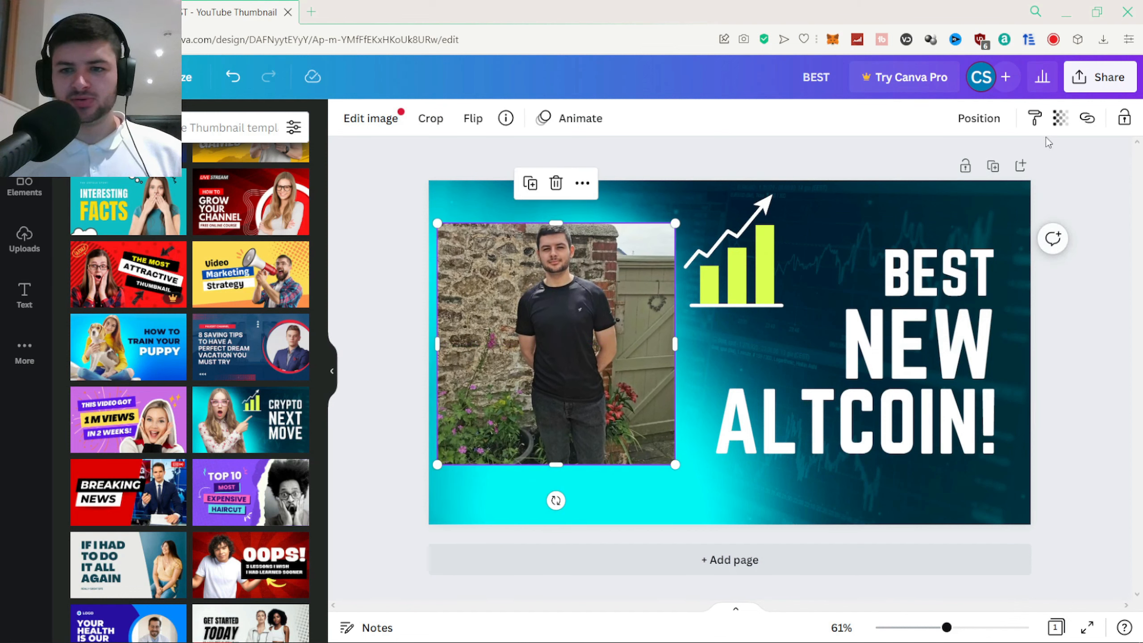
click(975, 121)
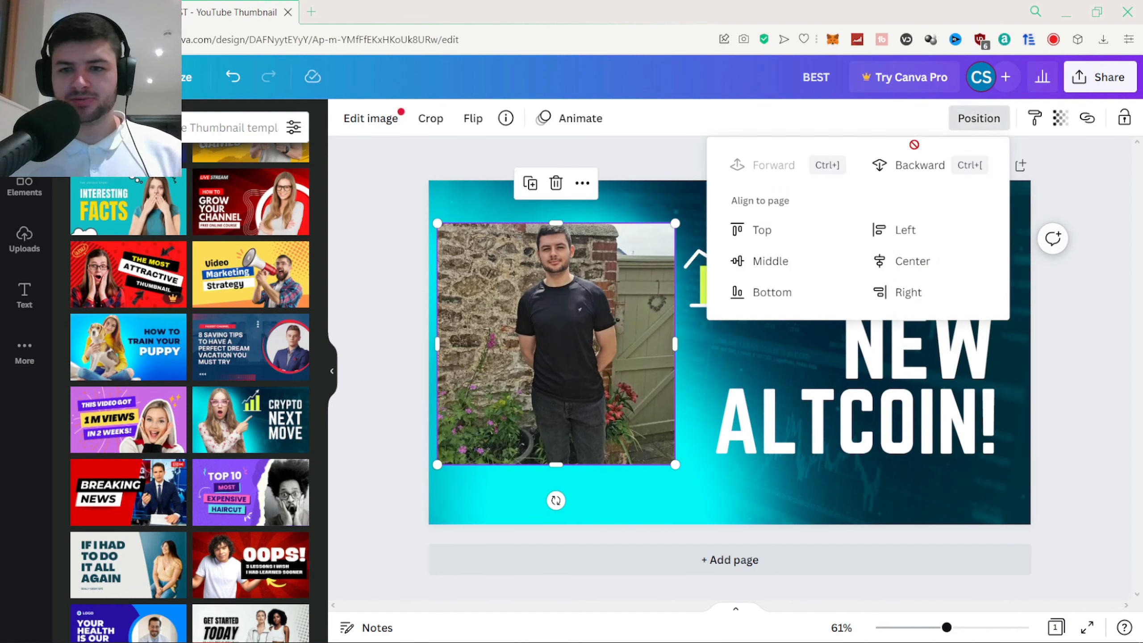
drag(634, 283, 821, 319)
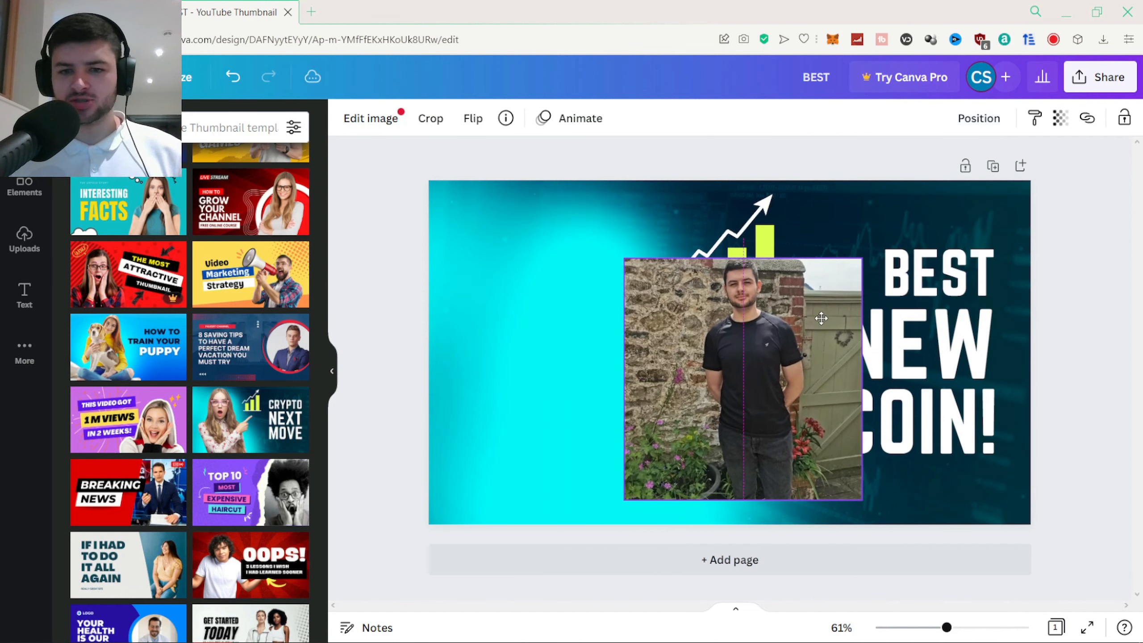
double_click(821, 319)
click(686, 218)
drag(695, 317, 659, 291)
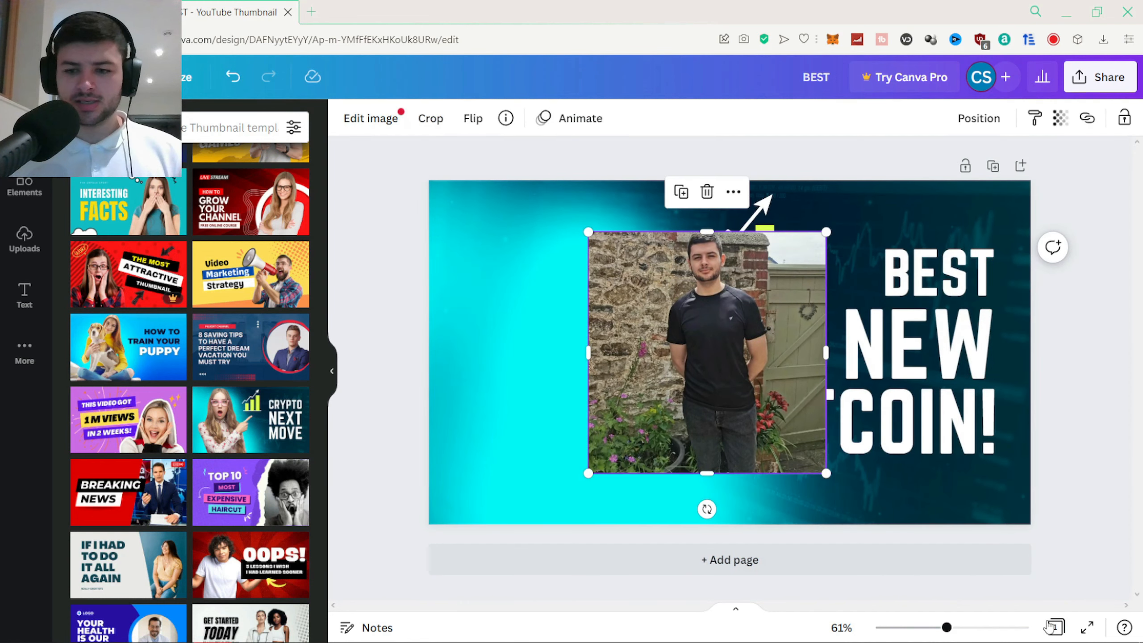
View the thumbnail in the page grid and in full screen, and return to the editor
click(1055, 627)
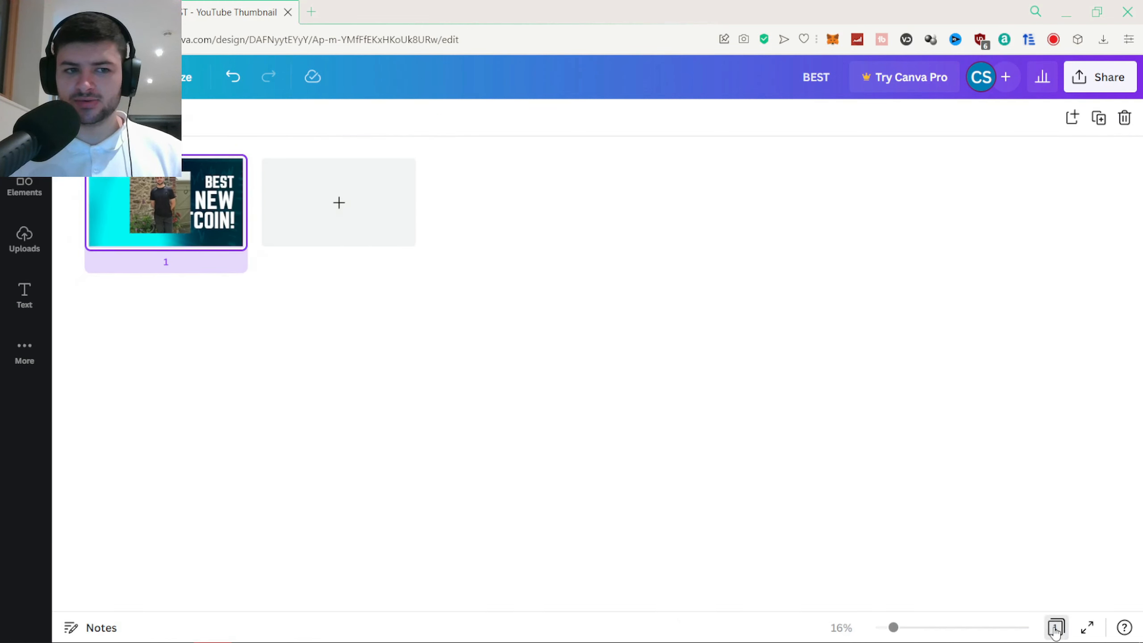
click(1055, 627)
click(1086, 630)
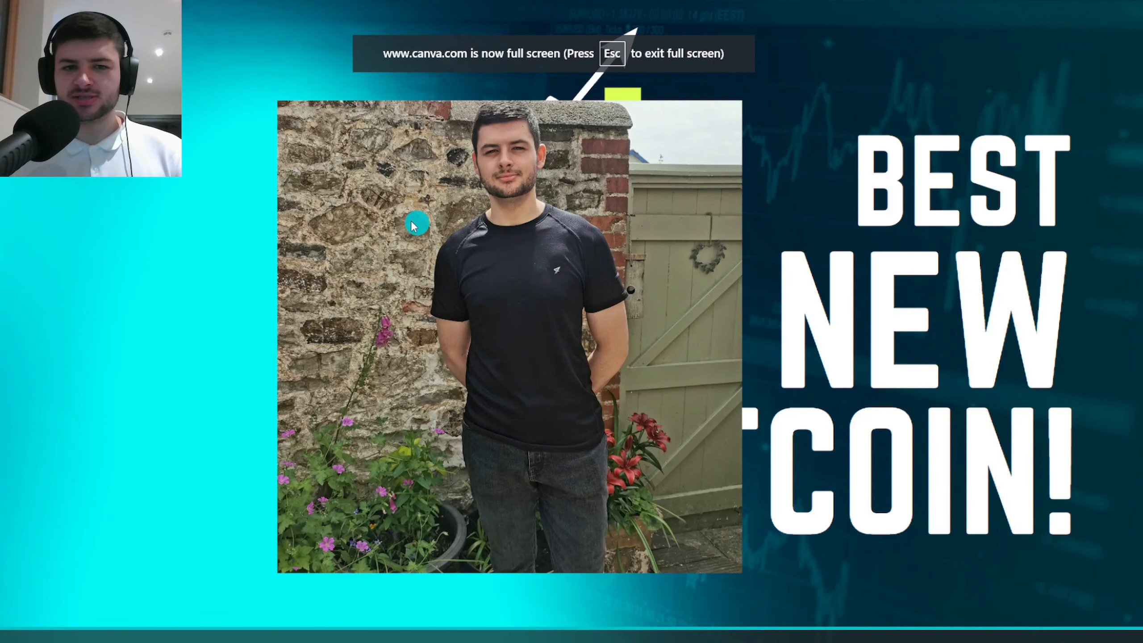
key(Escape)
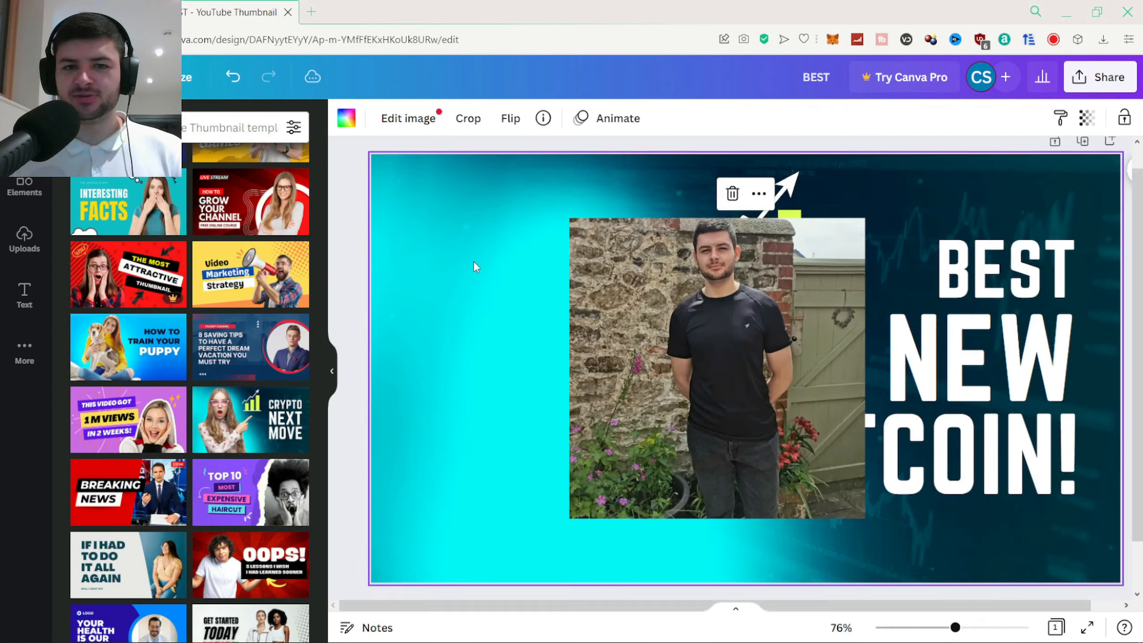
Open the photo's image adjustments and move the photo beside the headline, onto the cyan area of the background
click(418, 123)
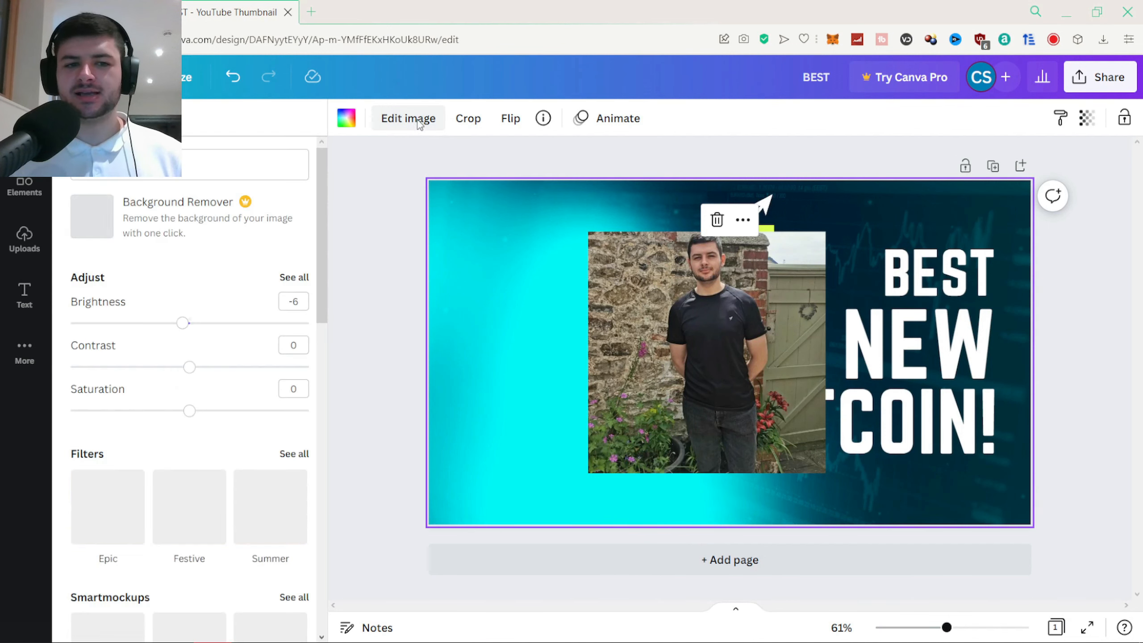
click(705, 291)
drag(695, 308, 580, 308)
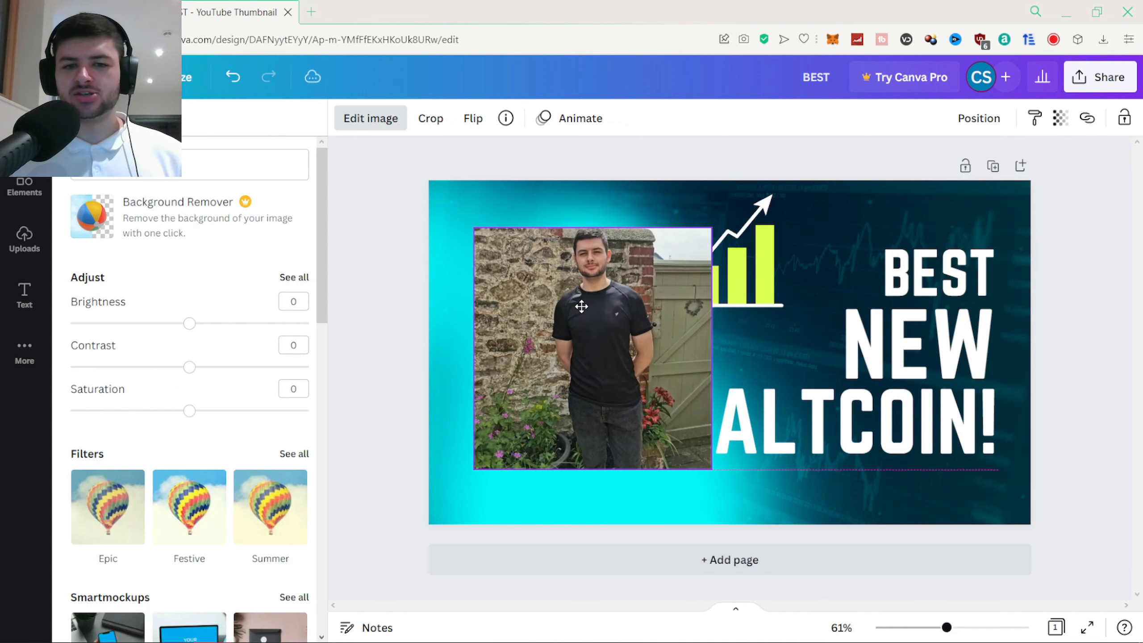
Set the photo's brightness to 13, contrast to 26 and saturation to 17, and apply the Festive filter
drag(189, 327, 208, 368)
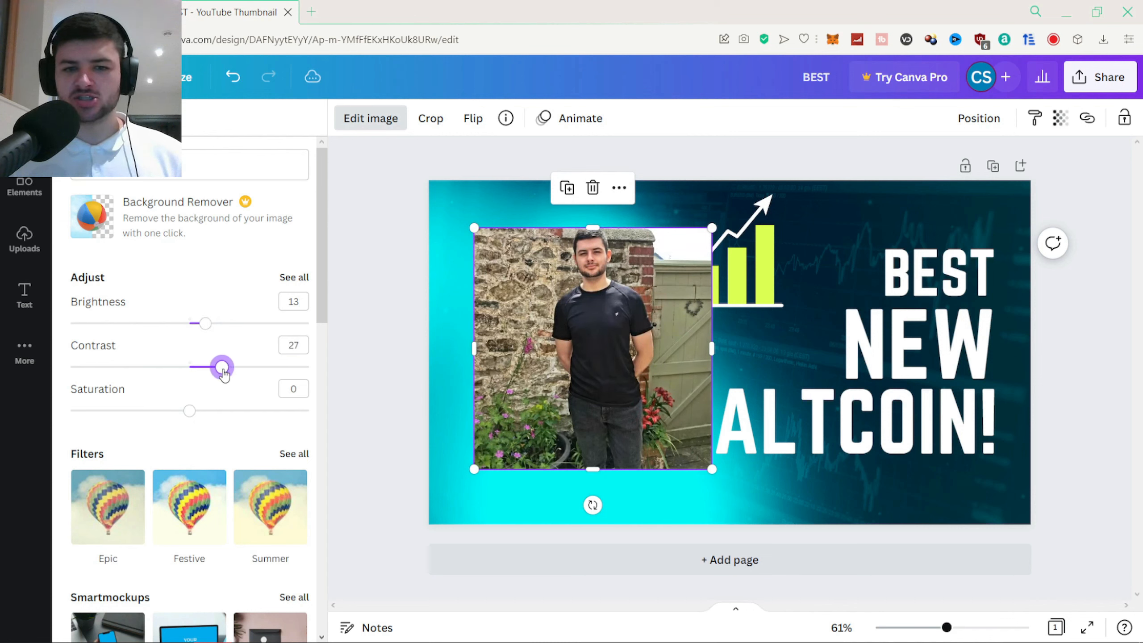
drag(182, 416, 257, 411)
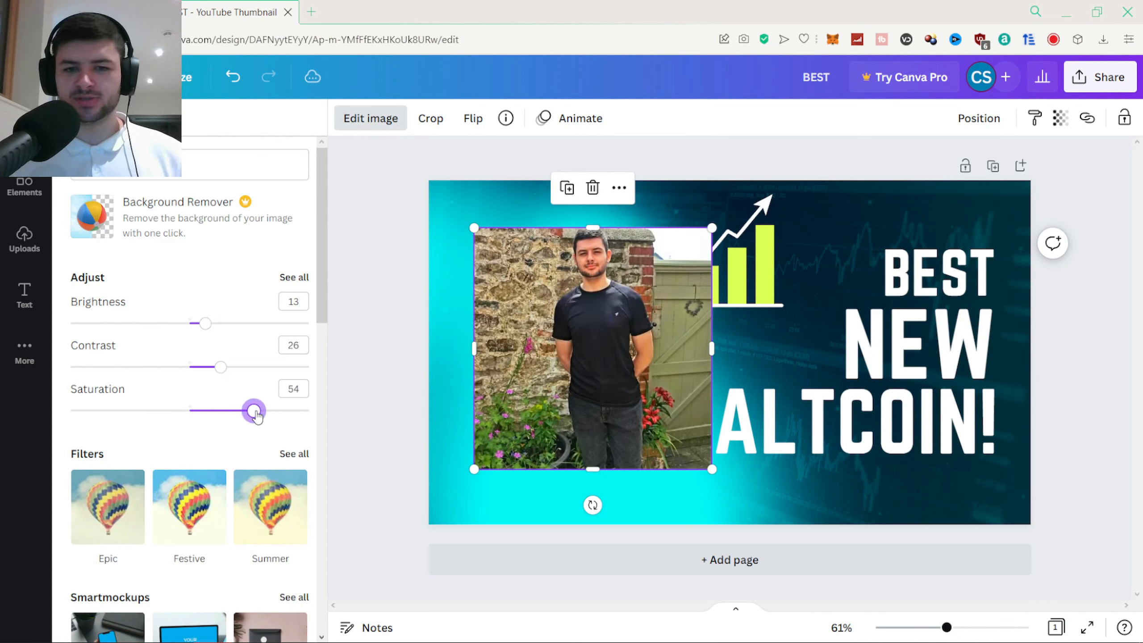
scroll(233, 414, down, 3)
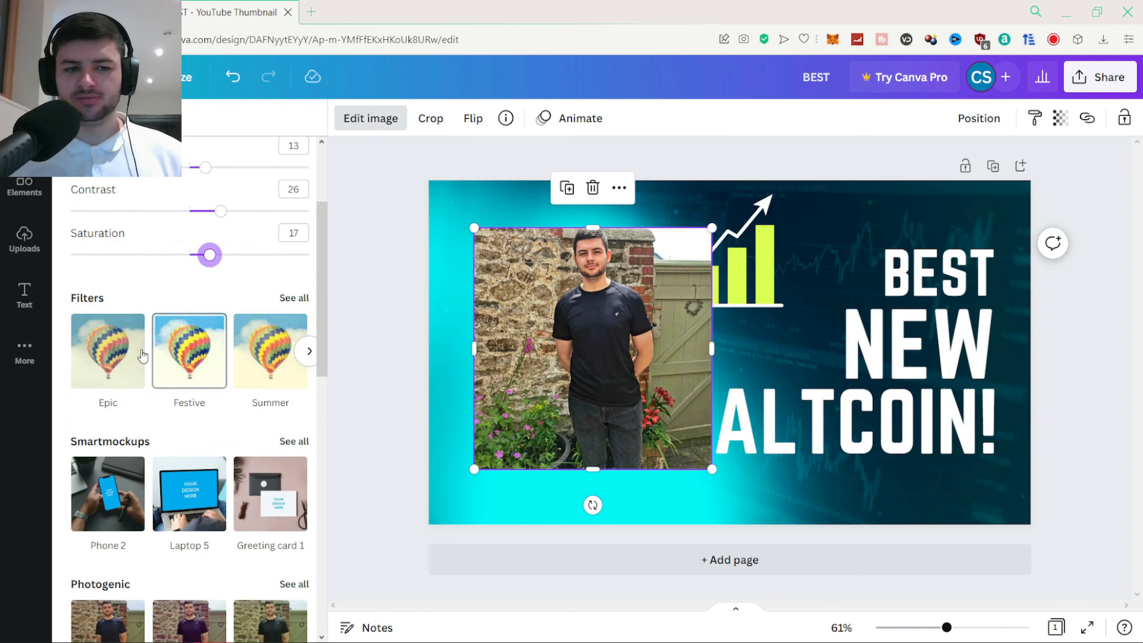
click(118, 355)
click(193, 351)
scroll(110, 234, up, 3)
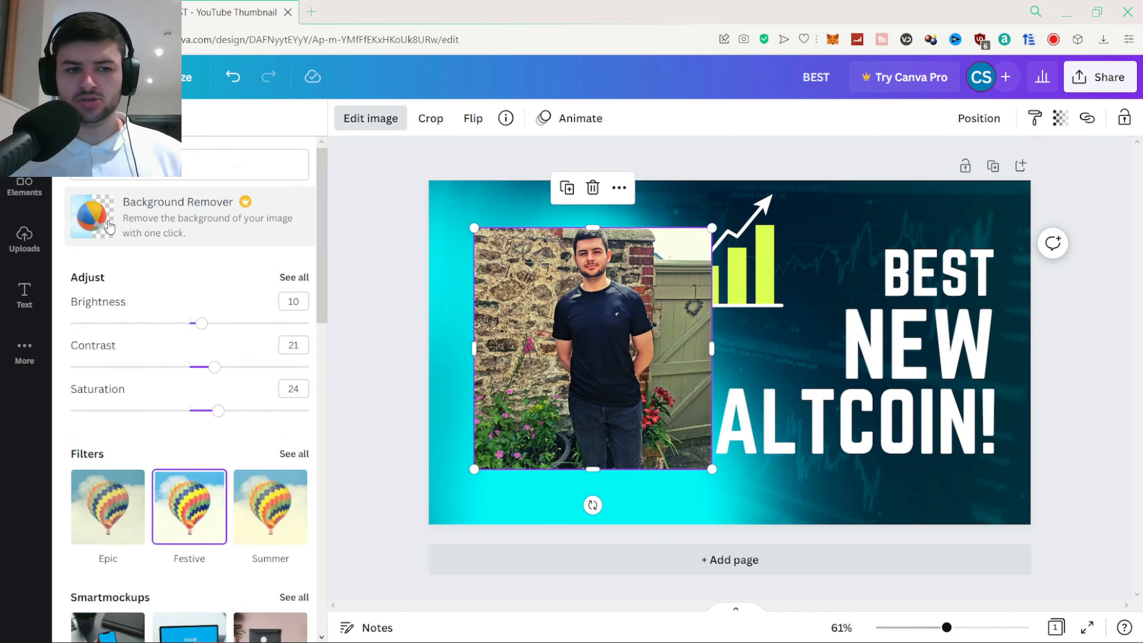
Try the Background Remover on the photo and dismiss the Canva Pro subscription offer
click(109, 223)
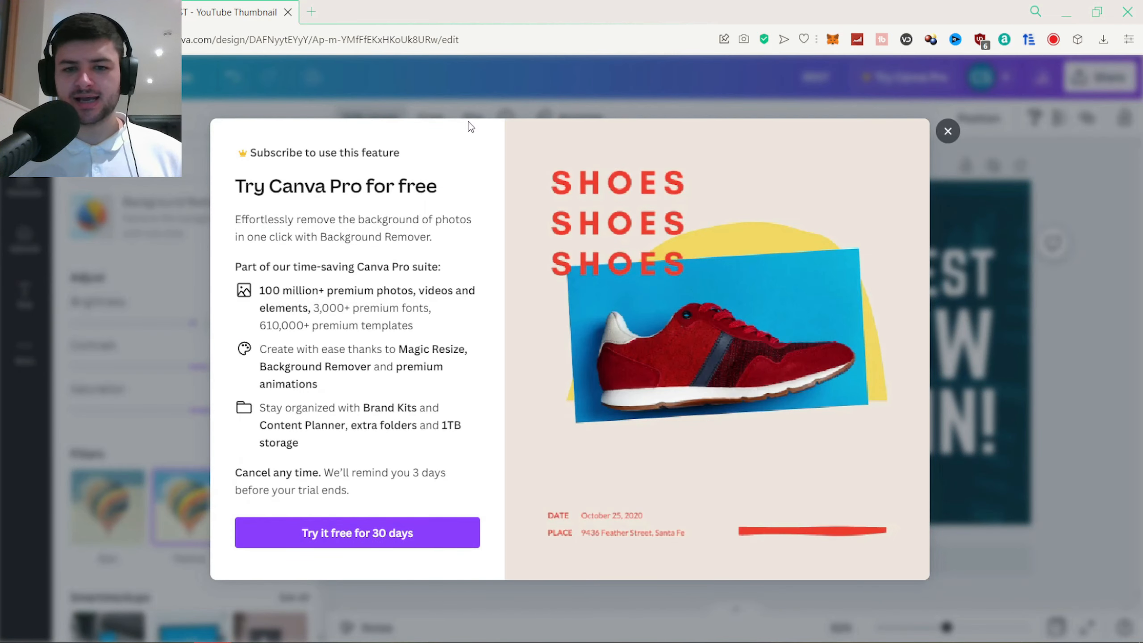
click(488, 87)
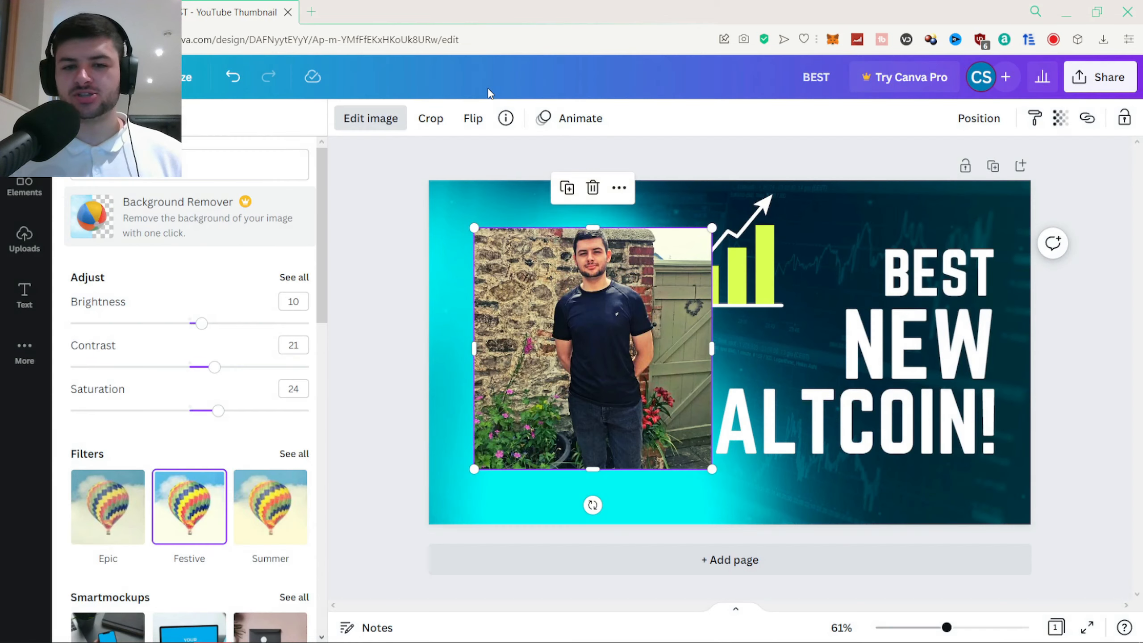
Preview the photo in an enlarged Phone 2 smartmockup, and cancel the image edits
scroll(107, 245, down, 5)
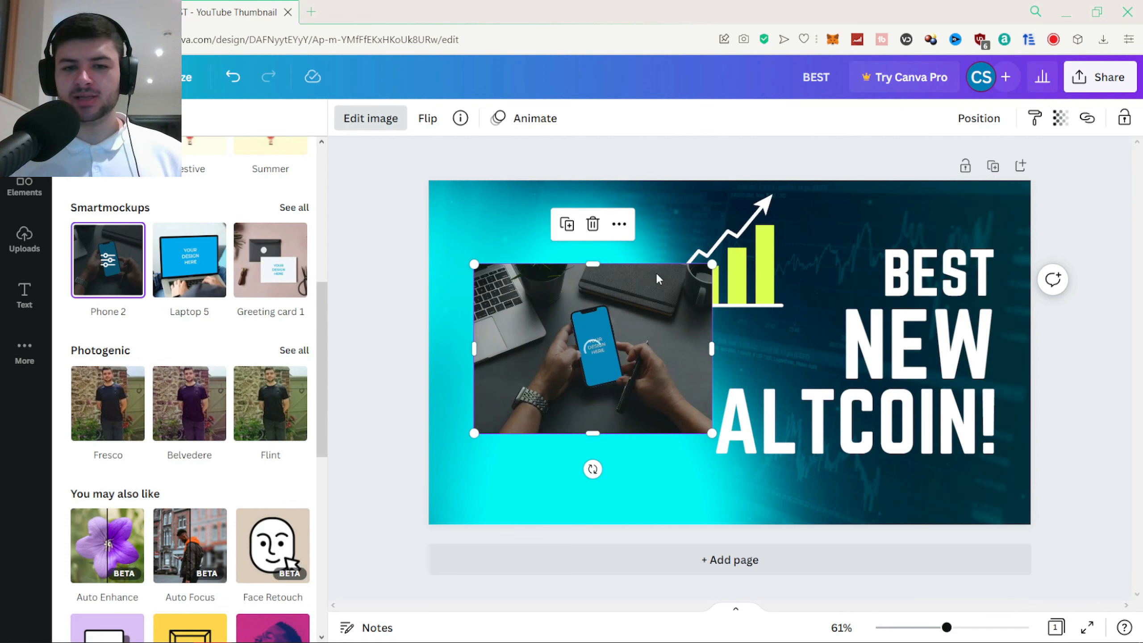
drag(711, 264, 876, 150)
drag(694, 284, 704, 311)
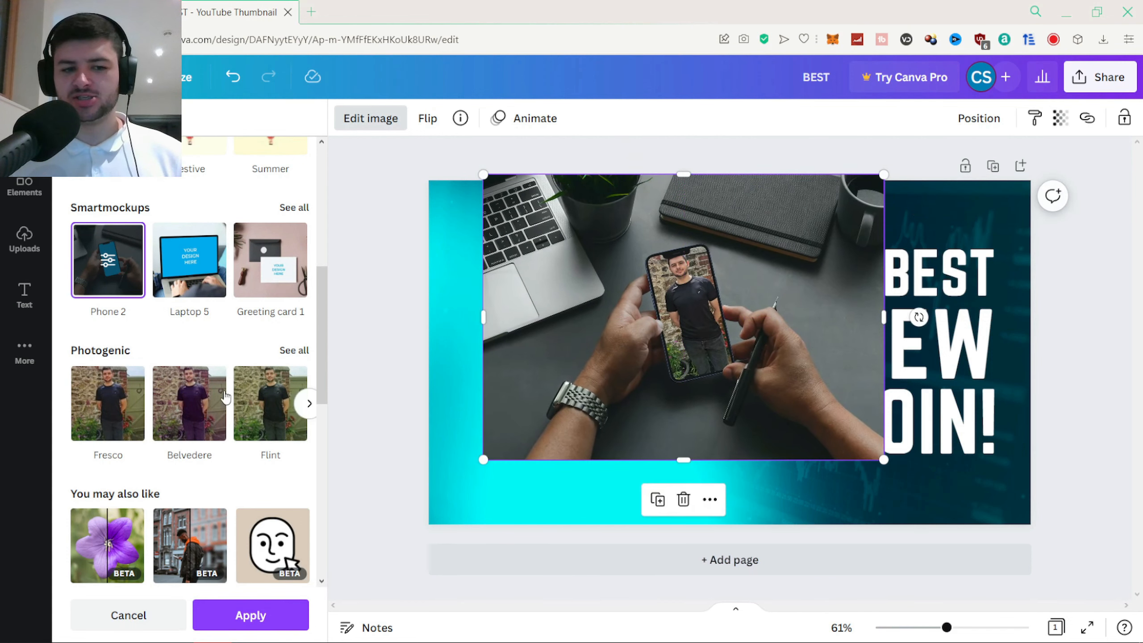
scroll(221, 387, down, 10)
scroll(208, 265, up, 18)
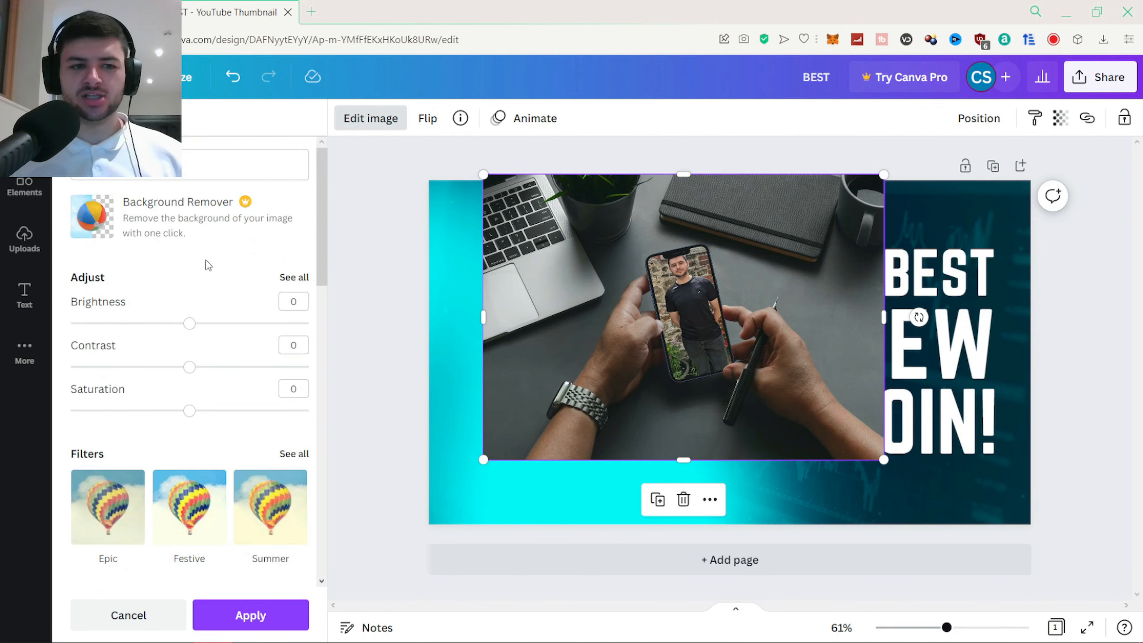
click(149, 611)
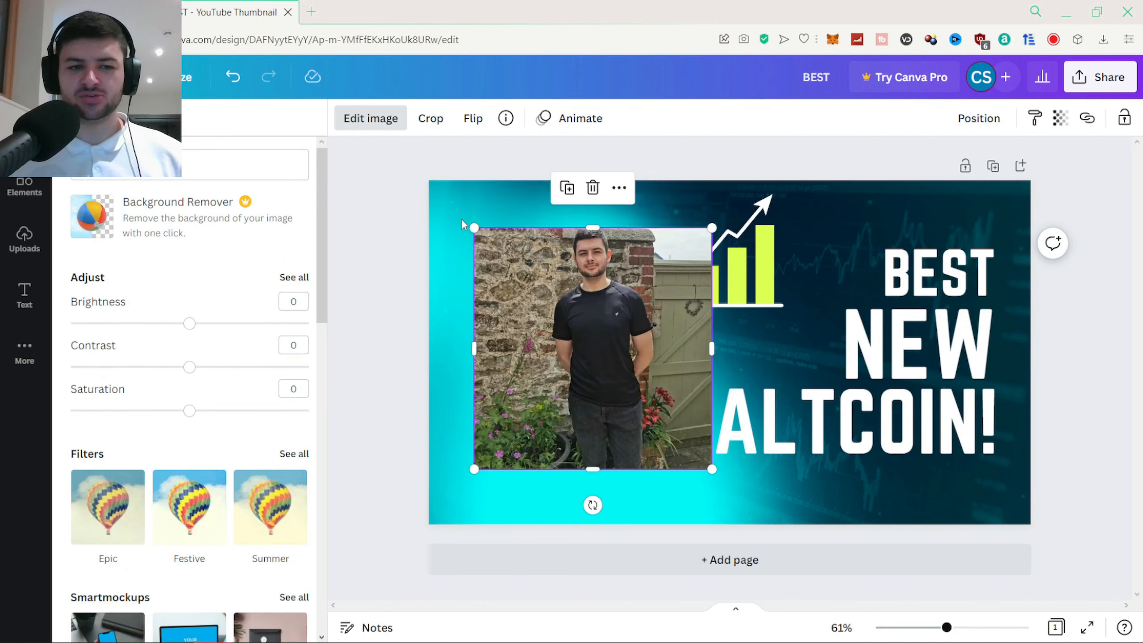
click(376, 119)
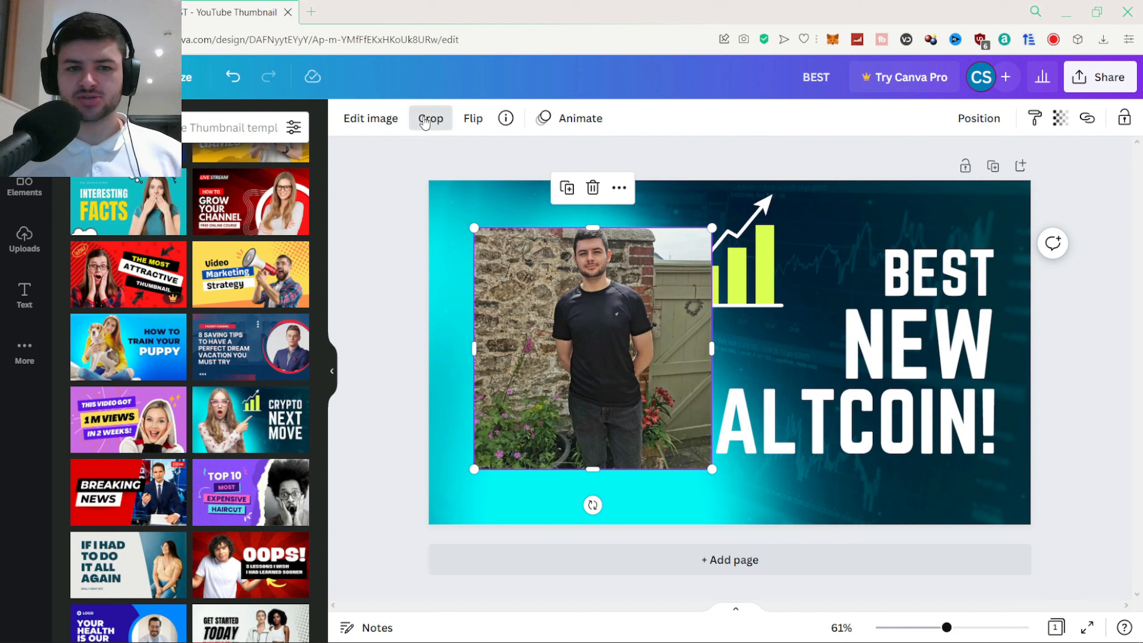
Crop the empty wall beside the man off the photo, and enlarge it to cover the cyan side of the thumbnail
click(425, 121)
drag(470, 226, 552, 228)
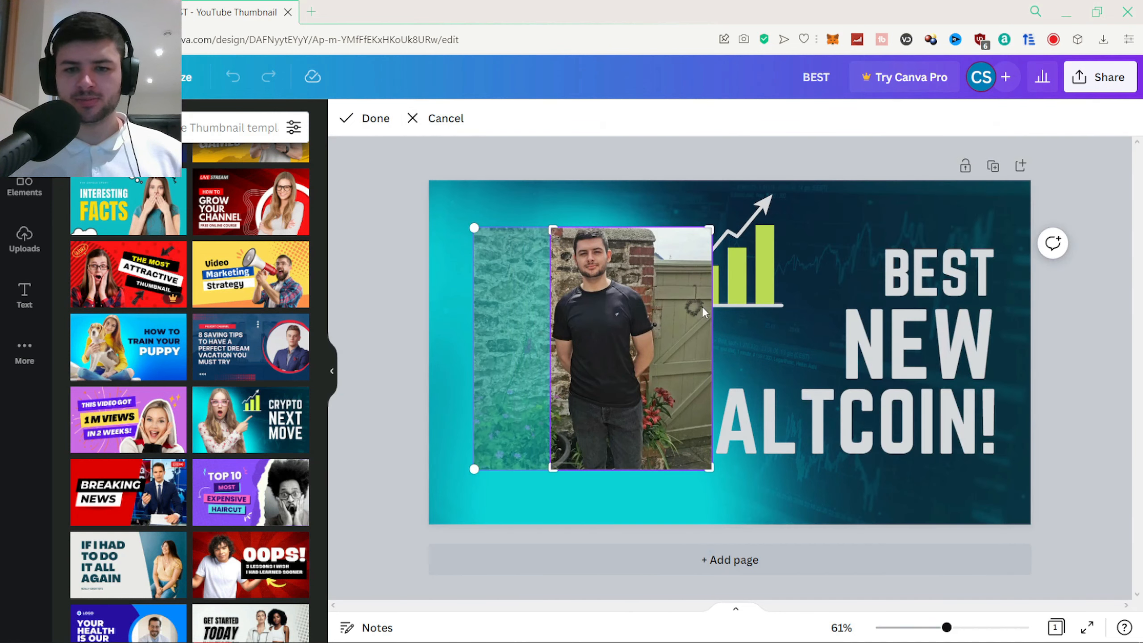
drag(706, 241, 833, 71)
click(387, 120)
drag(635, 317, 525, 538)
drag(630, 251, 707, 181)
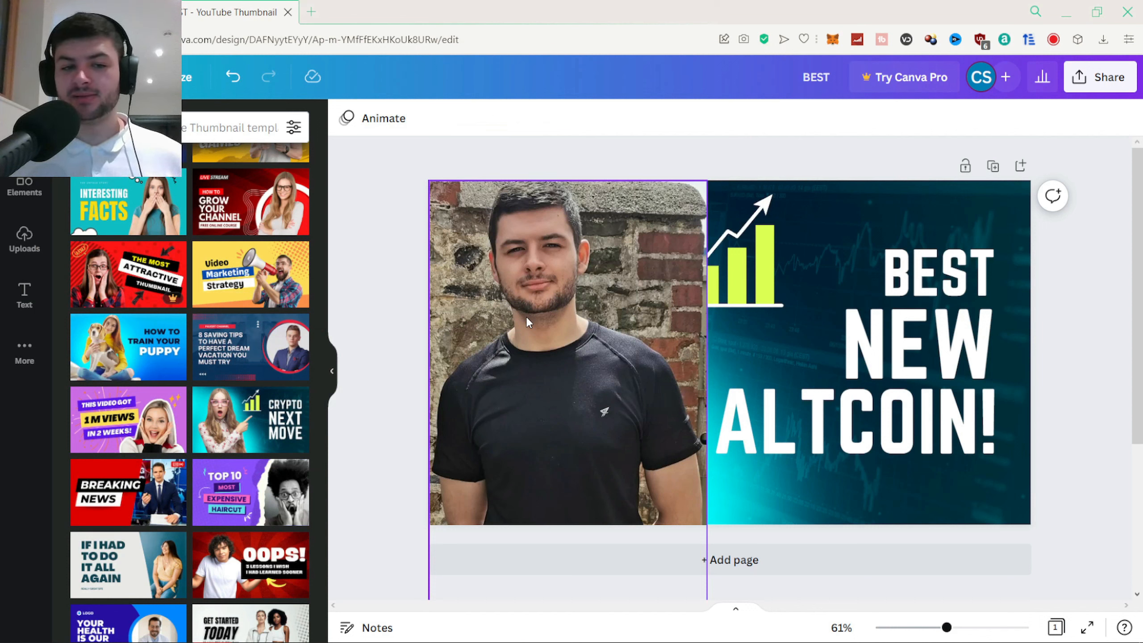
Flip the man's photo horizontally and flip it back to its original direction
click(624, 276)
click(473, 118)
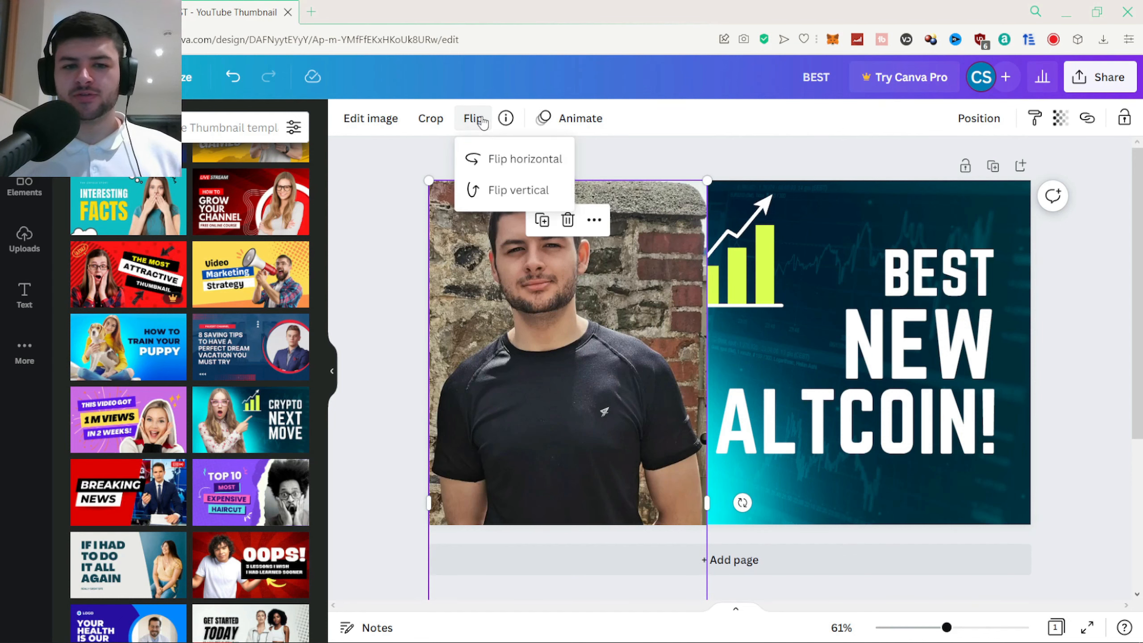
click(490, 158)
key(Escape)
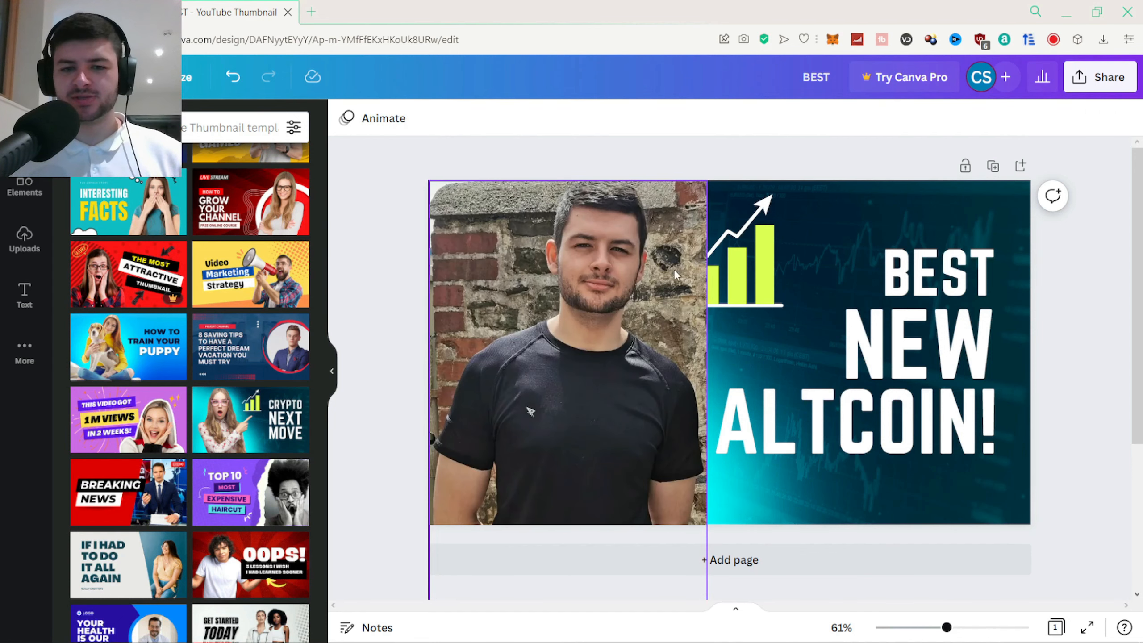
click(609, 301)
click(473, 118)
click(496, 159)
drag(947, 628, 953, 628)
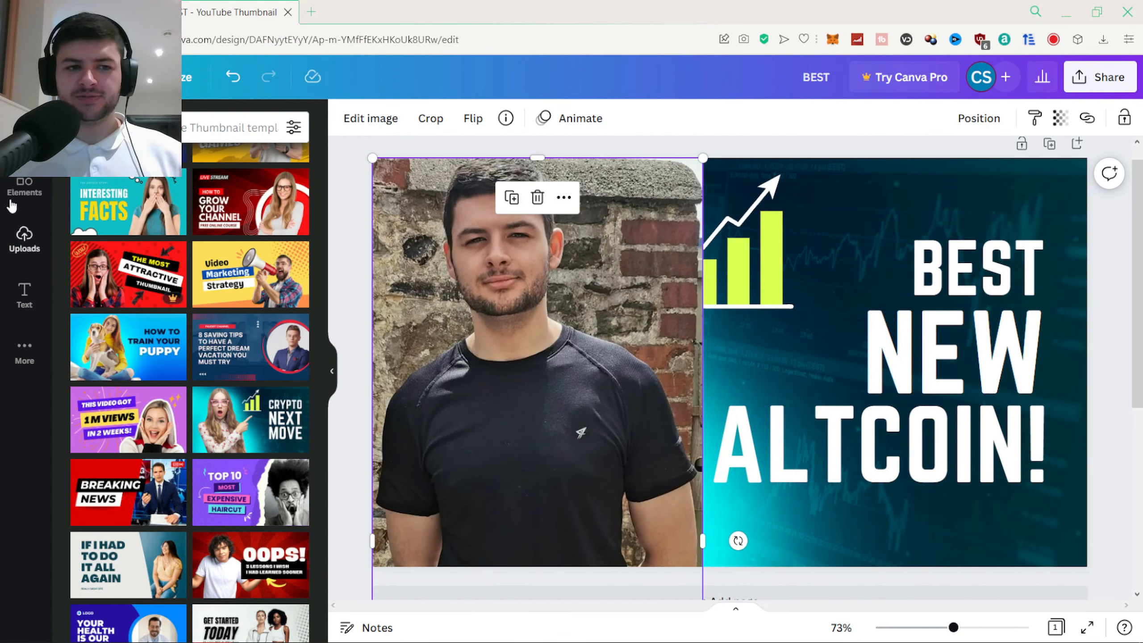
Open the elements library and shift the photo left to uncover the whole bar chart graphic
click(22, 185)
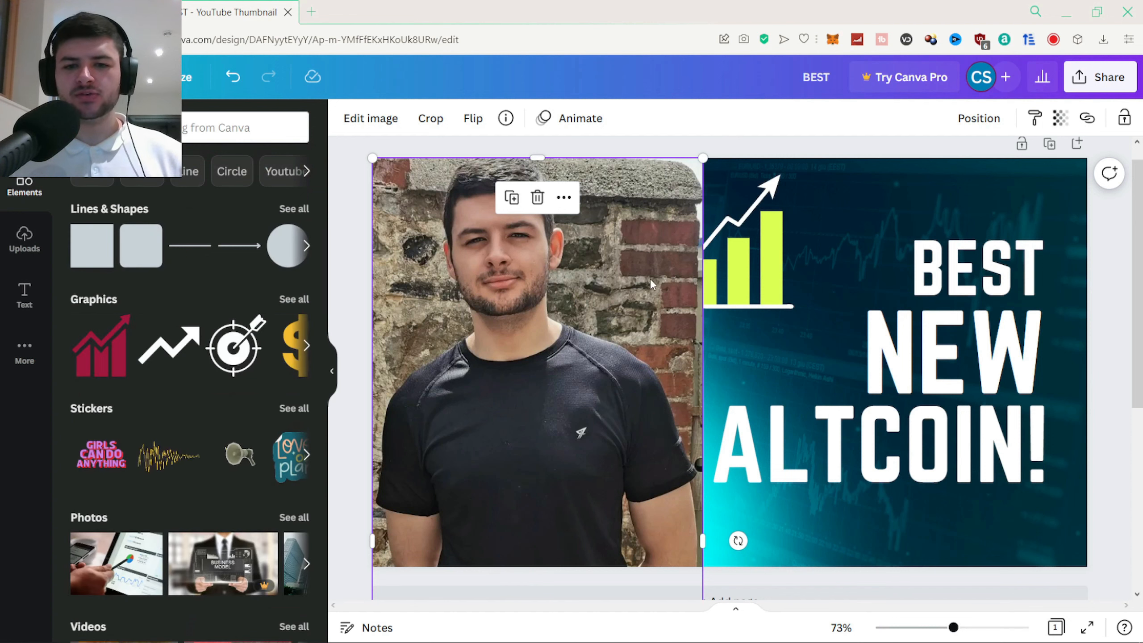
drag(583, 268, 507, 269)
double_click(507, 269)
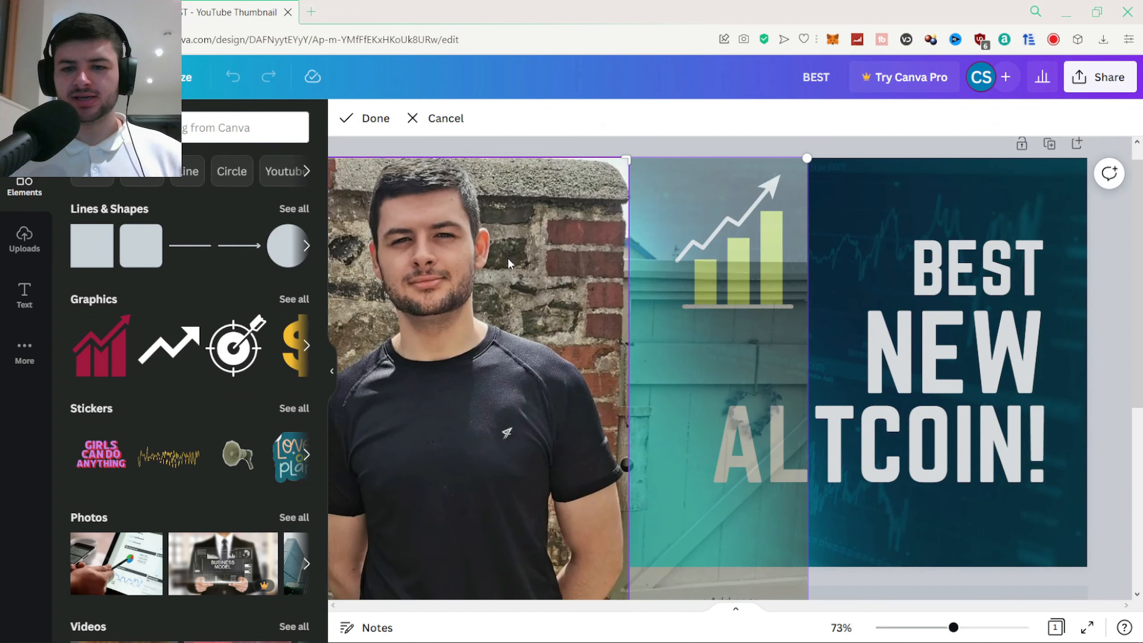
click(910, 157)
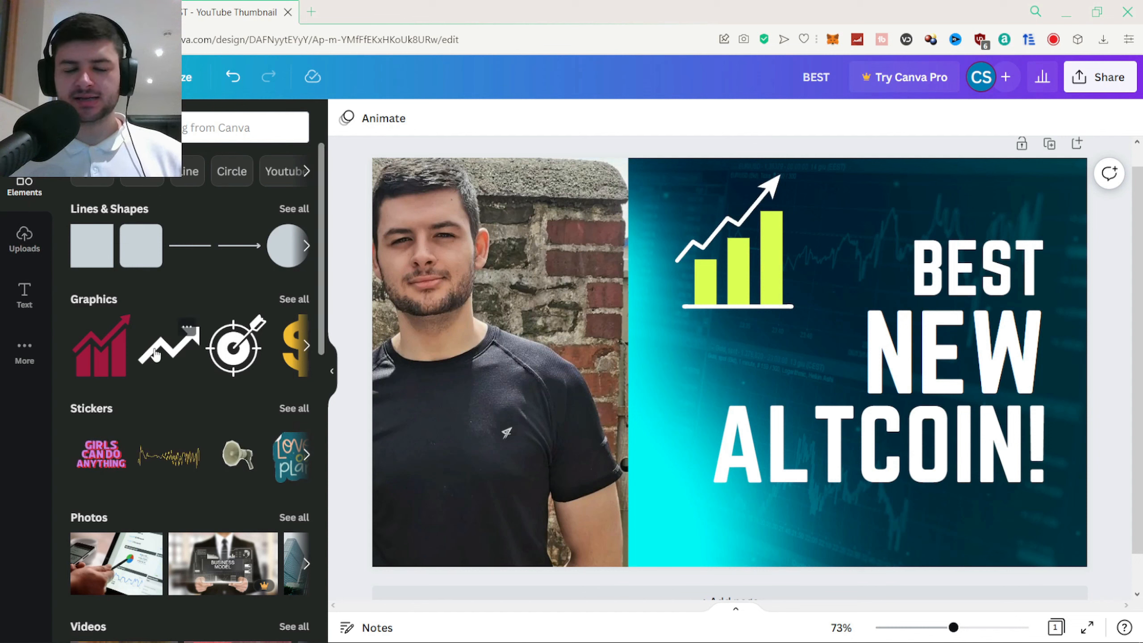
Add a right-pointing block arrow from the shapes collection below the chart graphic, and stretch it longer toward the word NEW
click(306, 247)
click(294, 209)
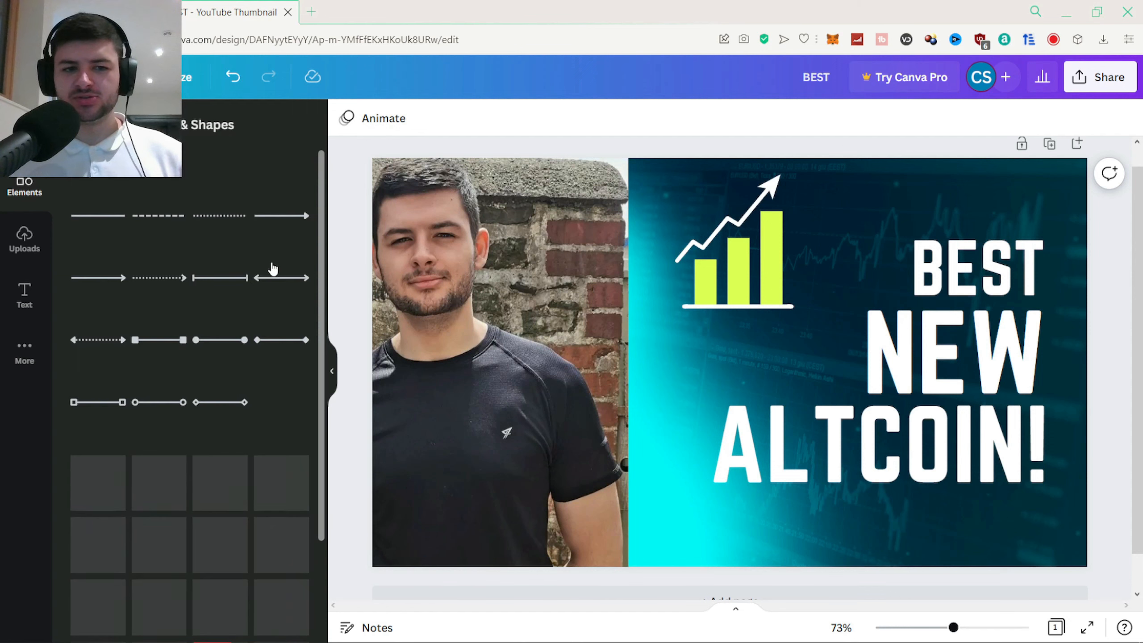
scroll(247, 302, down, 3)
scroll(247, 302, down, 5)
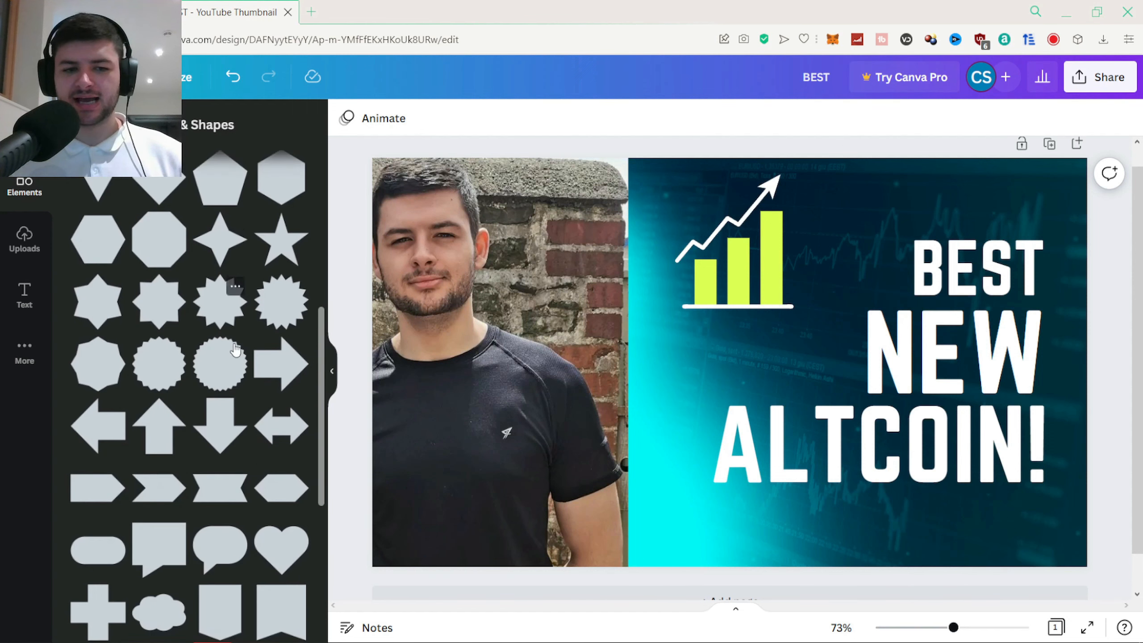
click(284, 377)
drag(757, 343, 739, 369)
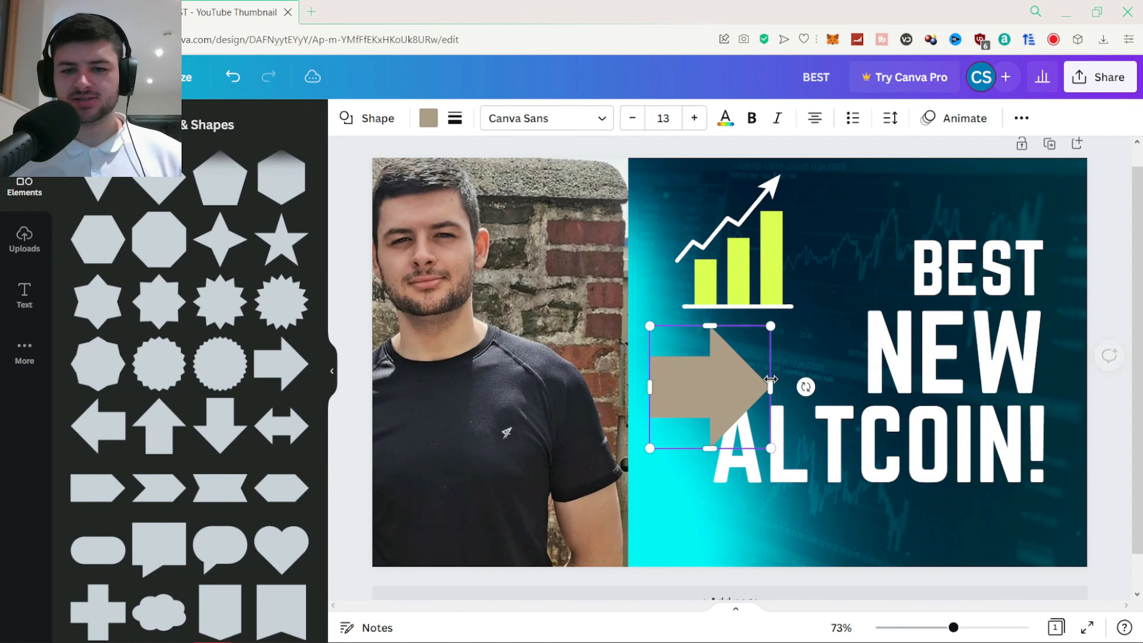
drag(849, 384, 789, 382)
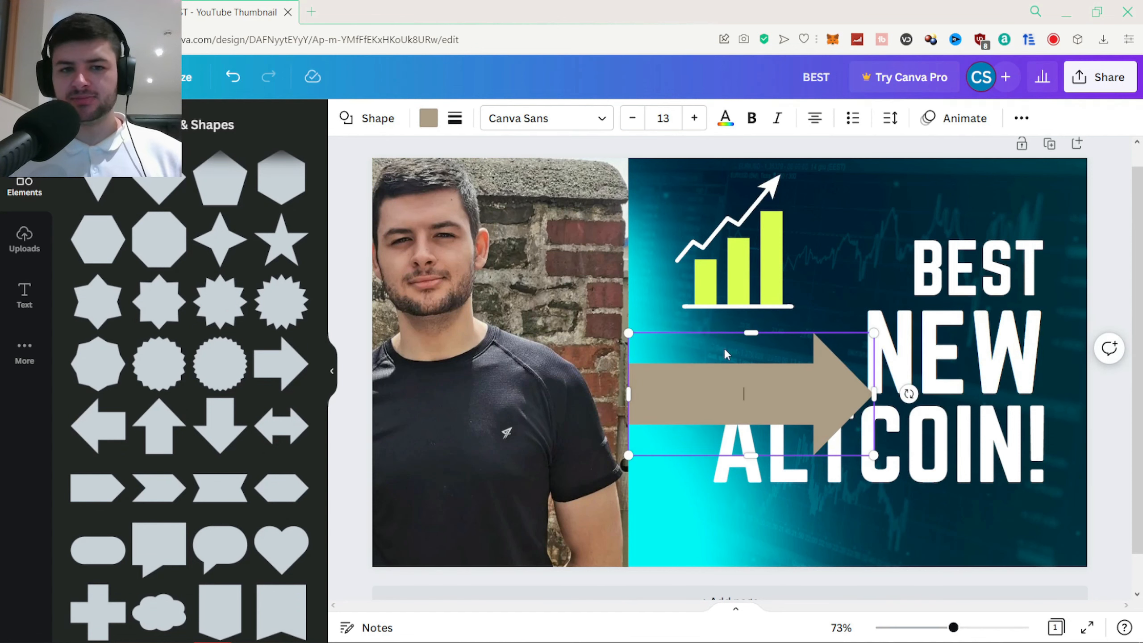
Fill the arrow with the default bright red colour
click(428, 117)
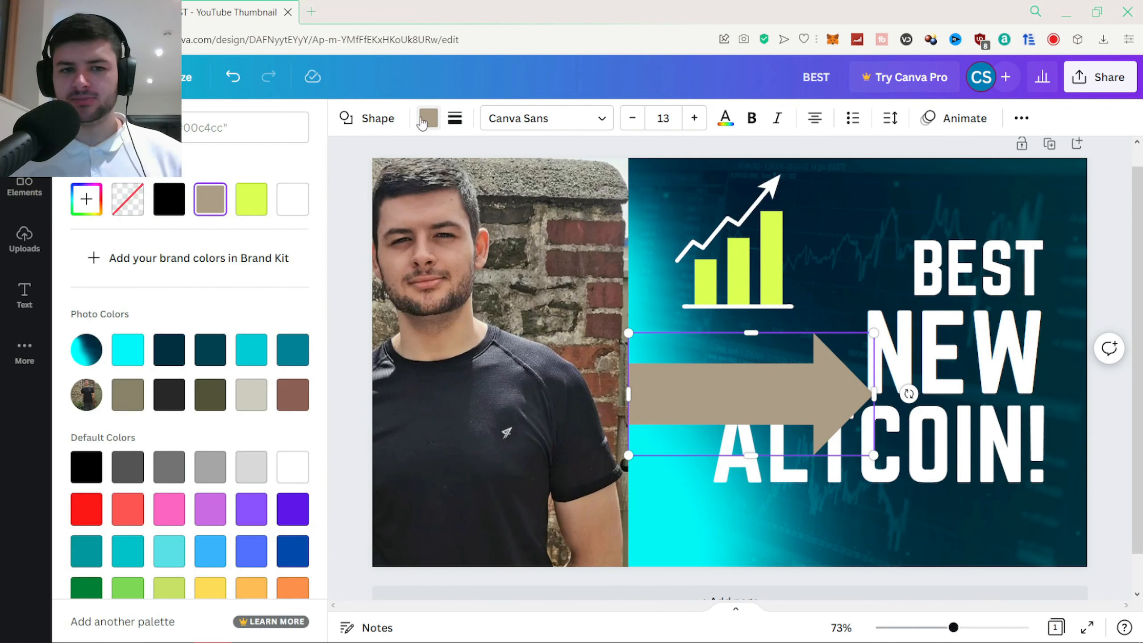
click(90, 507)
click(795, 372)
click(856, 347)
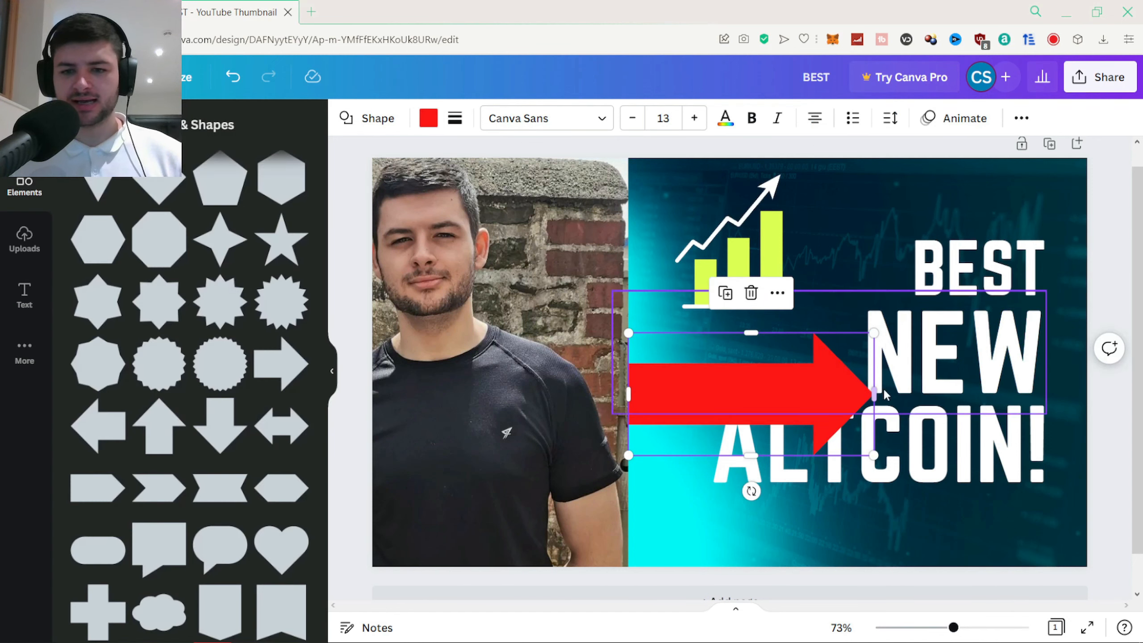
Tilt the red arrow slightly, shrink it, and fit it under the chart with its tip beside the word NEW
drag(751, 490, 754, 422)
drag(790, 380, 775, 337)
drag(611, 406, 676, 376)
drag(765, 321, 764, 339)
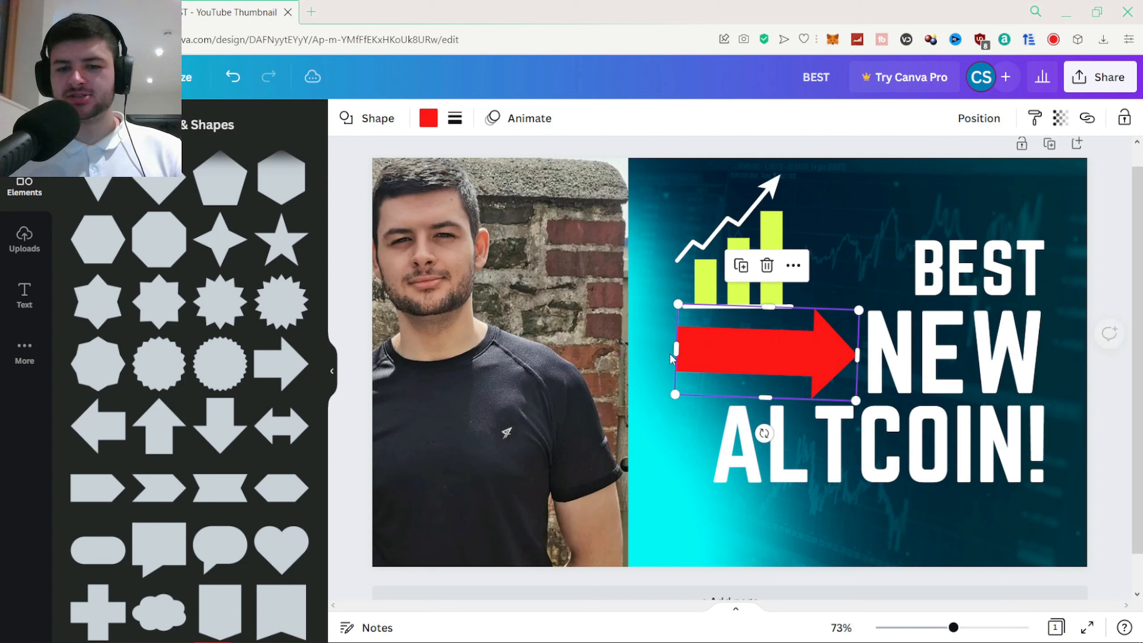
drag(680, 351, 704, 362)
Nudge the bar chart graphic slightly right above the arrow, and extend the arrow's tail slightly to the left
click(752, 256)
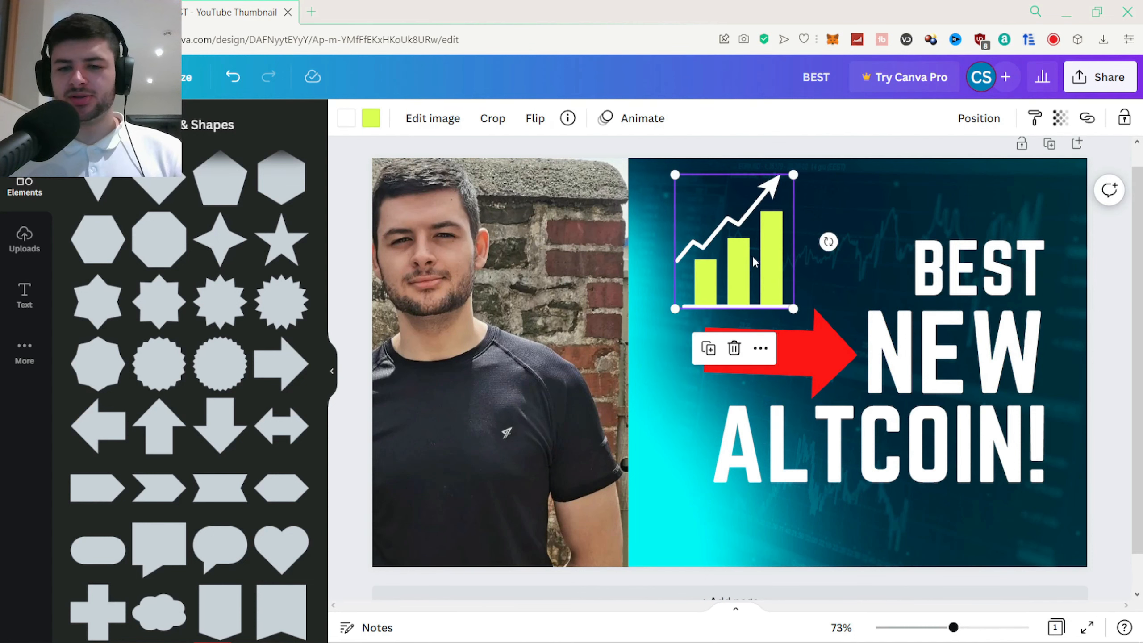
mouse_move(752, 256)
mouse_down()
mouse_move(768, 247)
mouse_move(766, 256)
mouse_up()
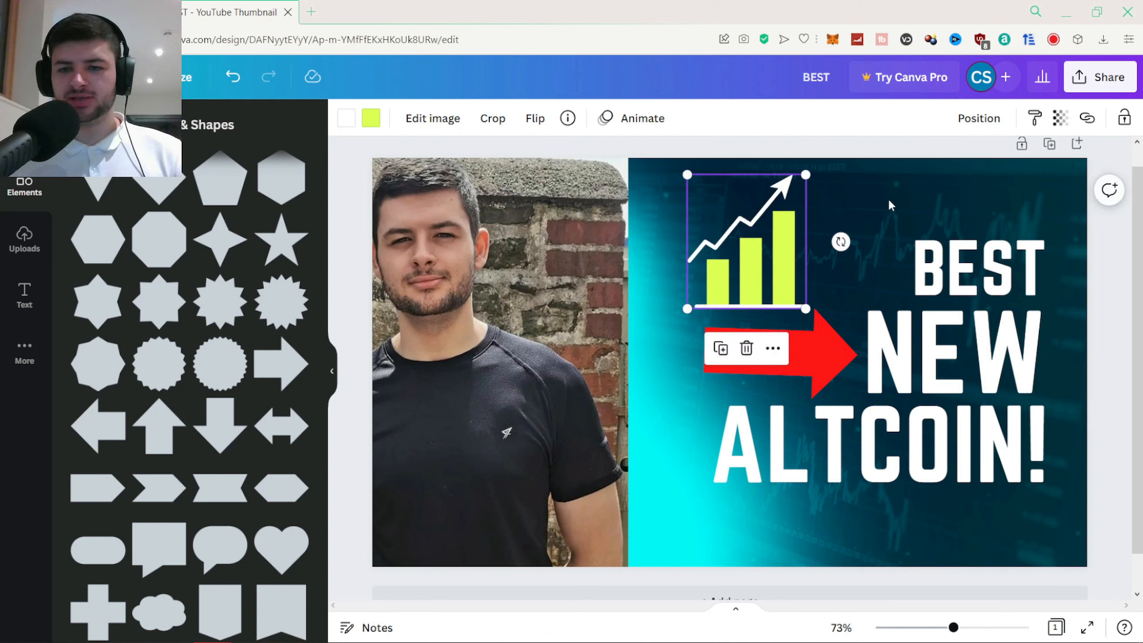
click(906, 160)
click(720, 346)
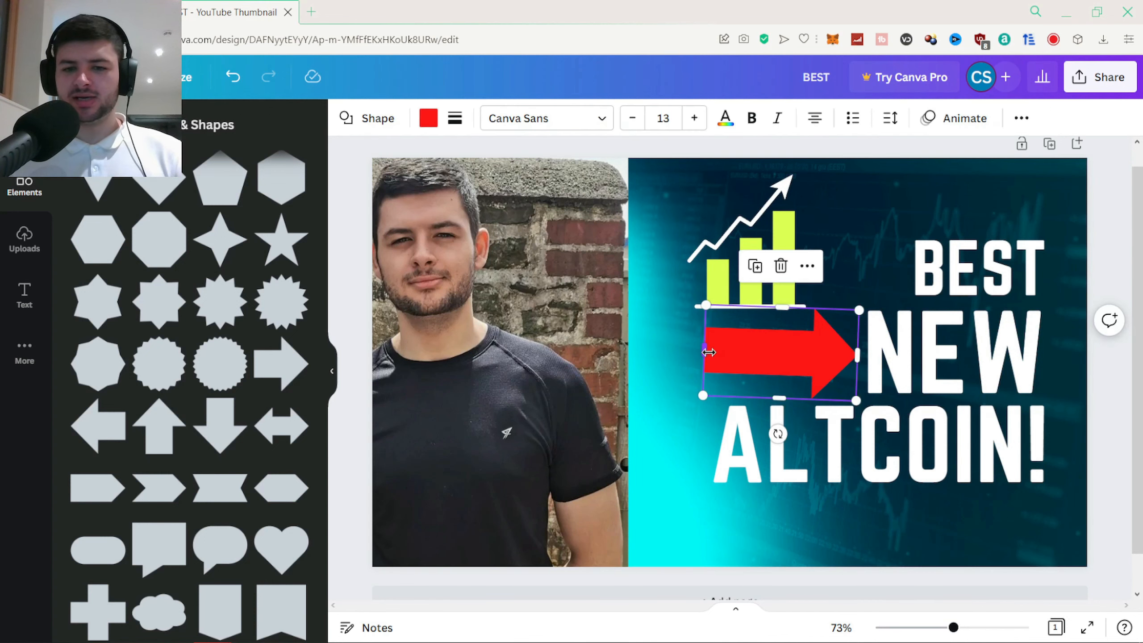
drag(704, 353, 700, 353)
click(1102, 303)
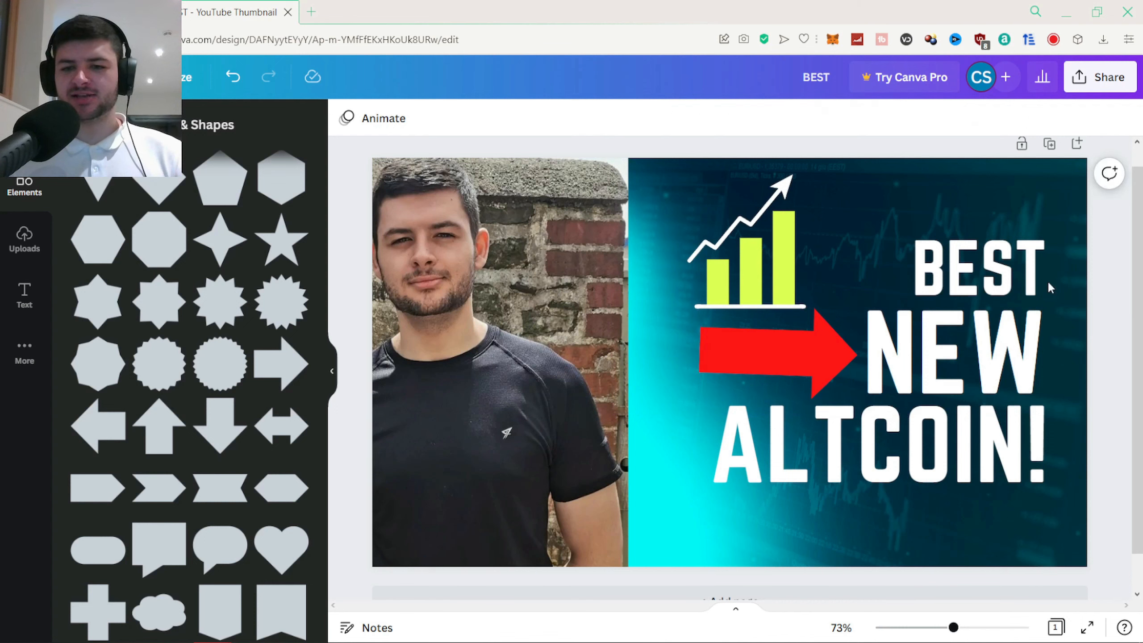
Move the man's photo right until its edge meets the tail of the red arrow
drag(397, 283, 466, 278)
double_click(510, 269)
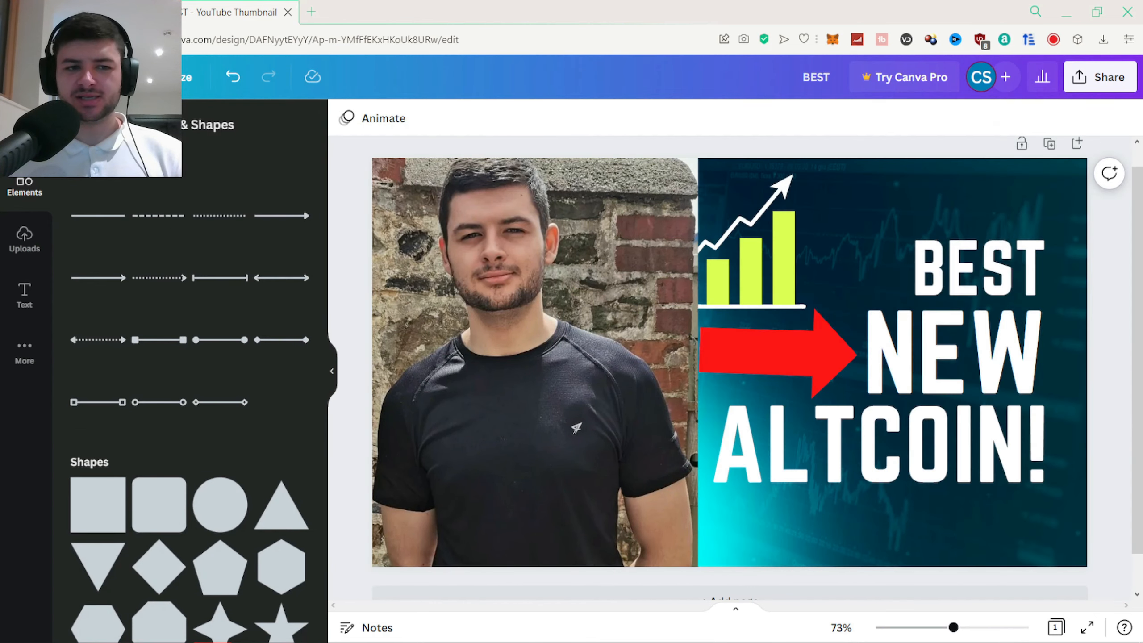
Add the dark red rising bar chart from the graphics collection, and place it over the existing chart above the arrow
click(77, 125)
scroll(216, 383, down, 2)
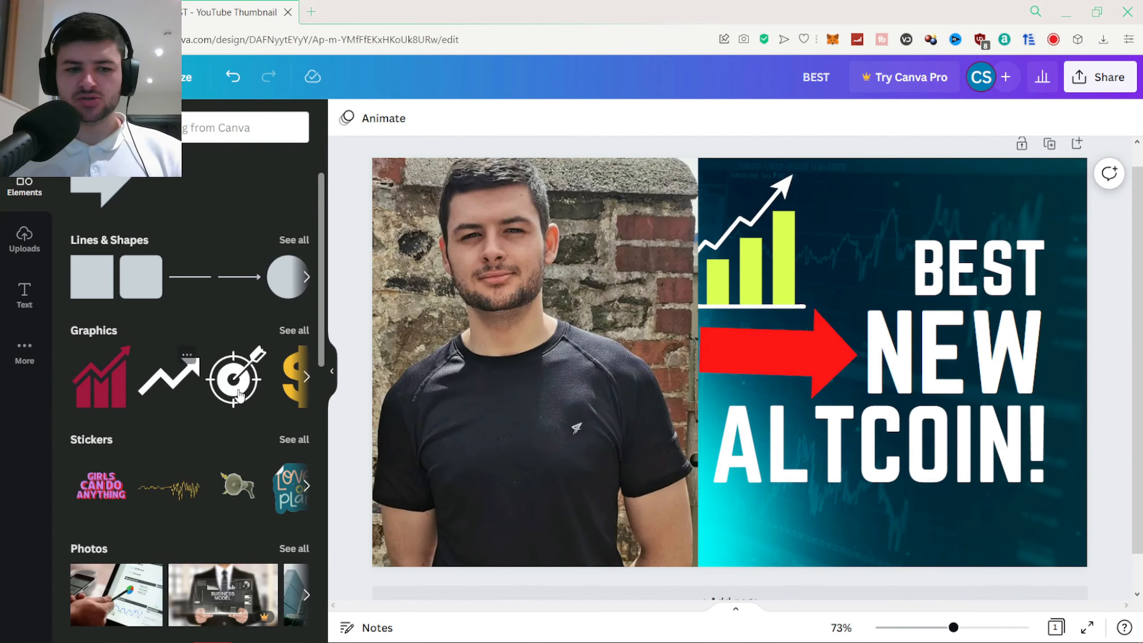
click(117, 396)
drag(754, 357, 813, 289)
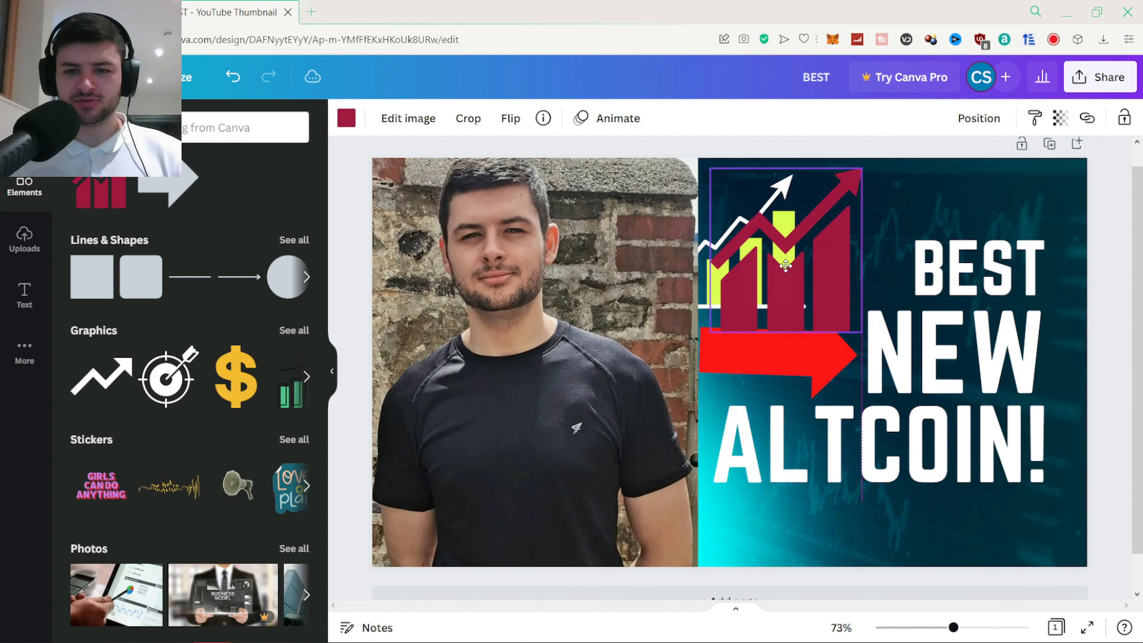
double_click(813, 288)
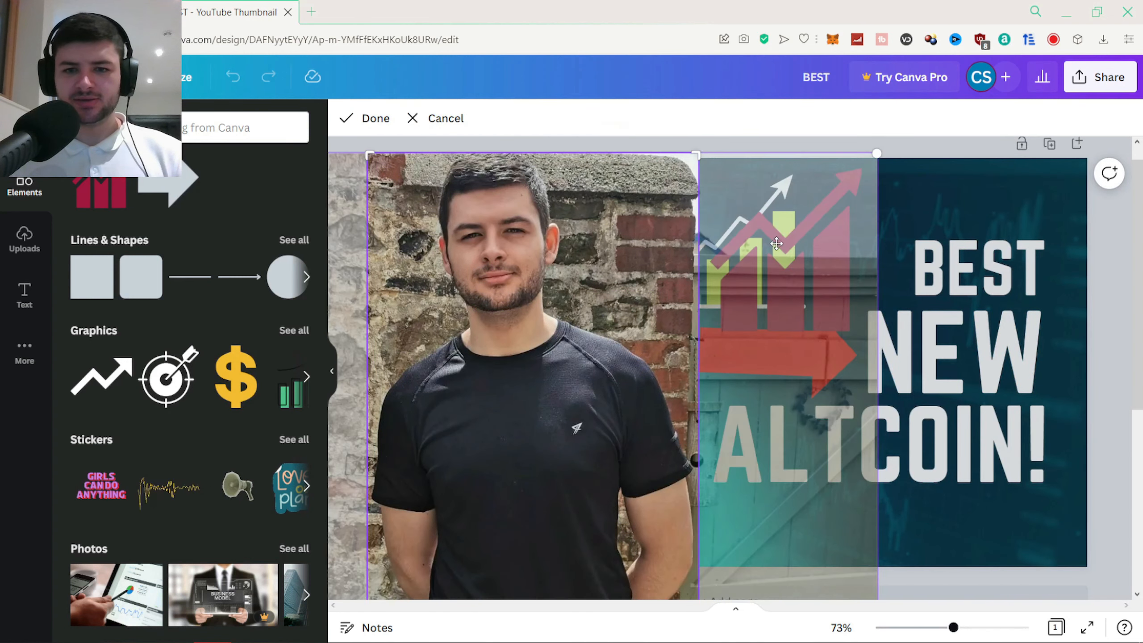
double_click(901, 166)
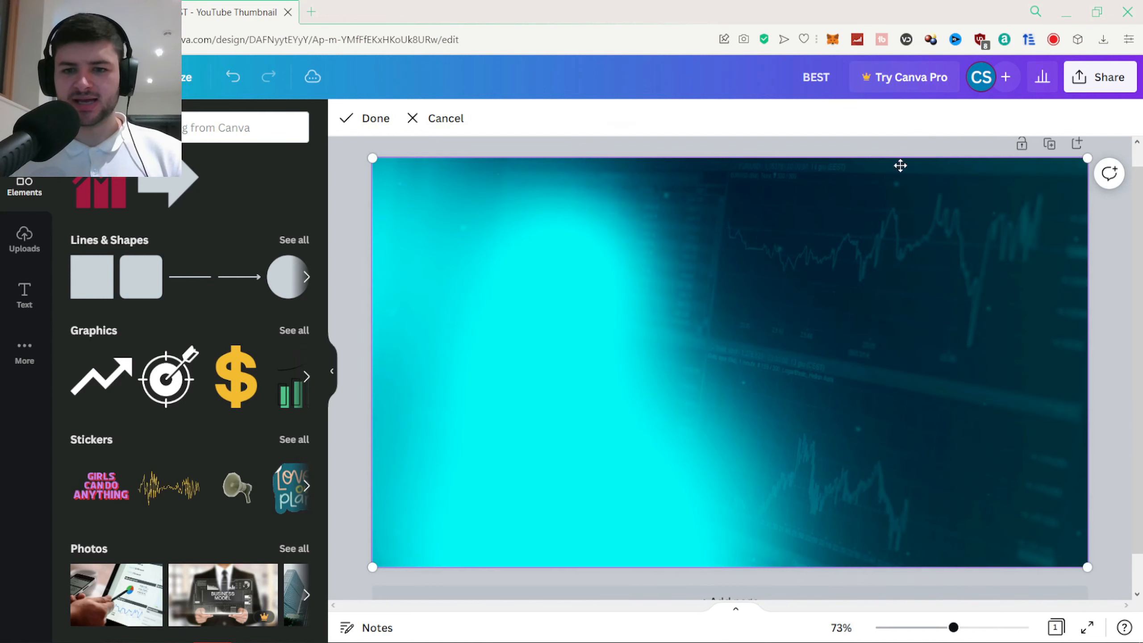
Recolour the new rising bar chart with the lime green already used in the design
click(821, 248)
click(347, 119)
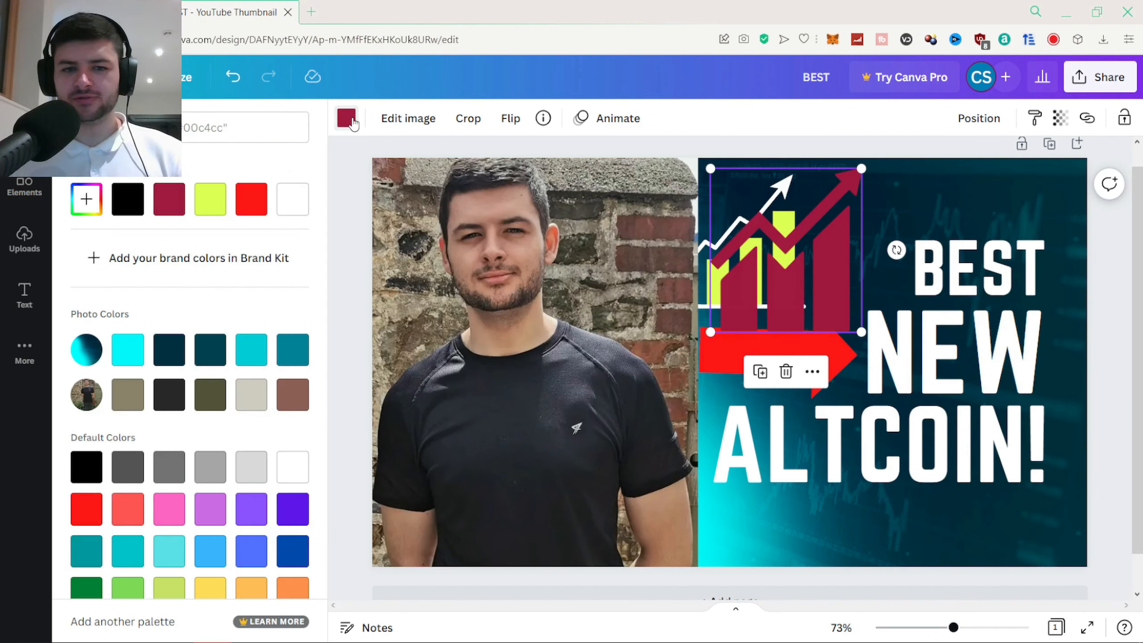
click(211, 199)
Delete the old white and lime chart, and fit the new lime chart at a smaller size above the red arrow
drag(906, 303, 806, 275)
click(787, 279)
key(Delete)
drag(795, 265, 826, 282)
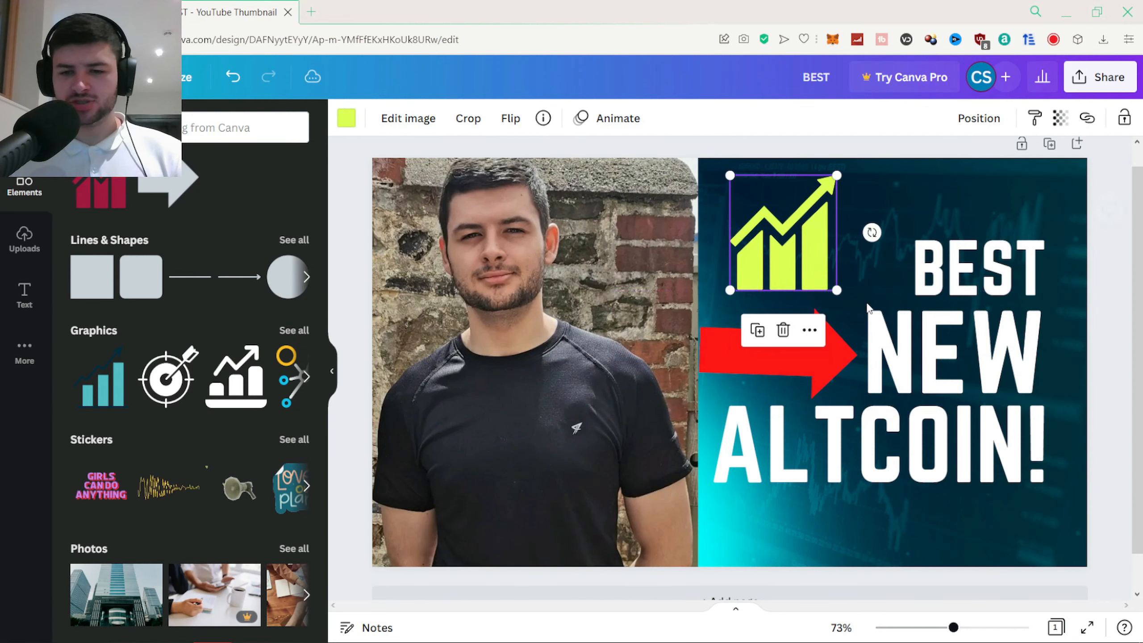
click(1101, 254)
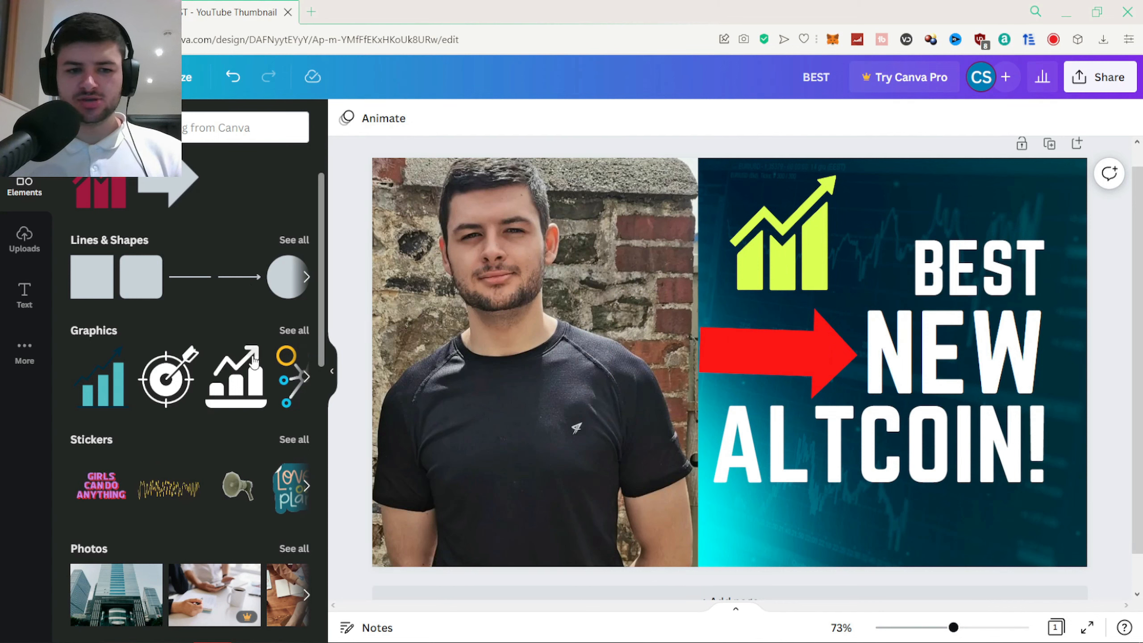
Browse the elements library's photos, videos, audio, charts, tables, frames, grids and graphics collections
scroll(181, 364, down, 3)
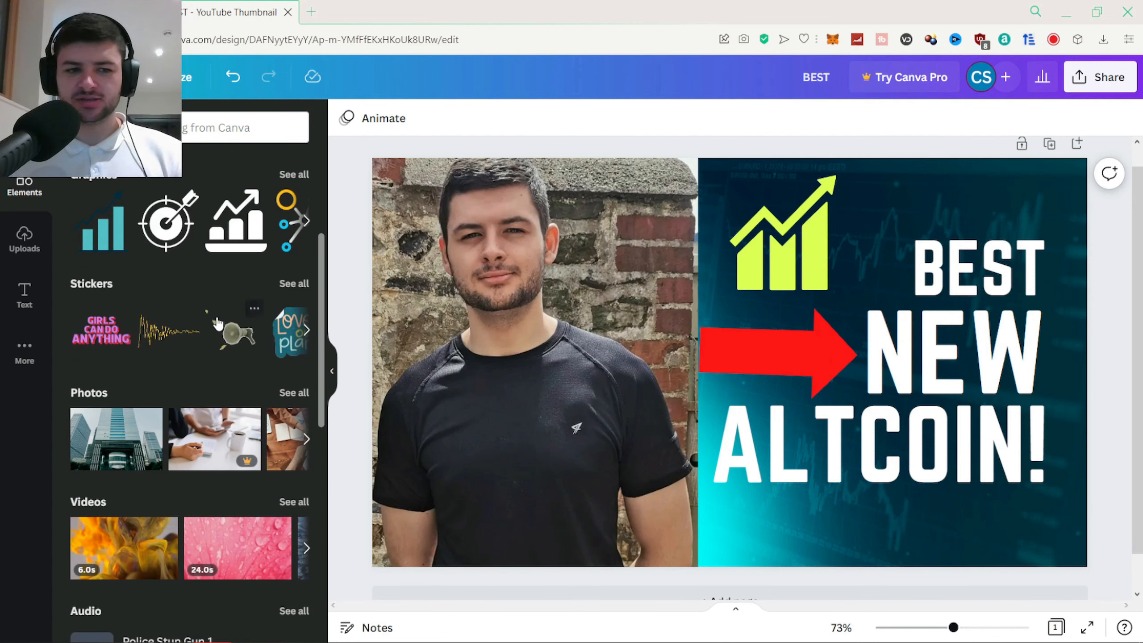
scroll(191, 342, down, 3)
click(306, 283)
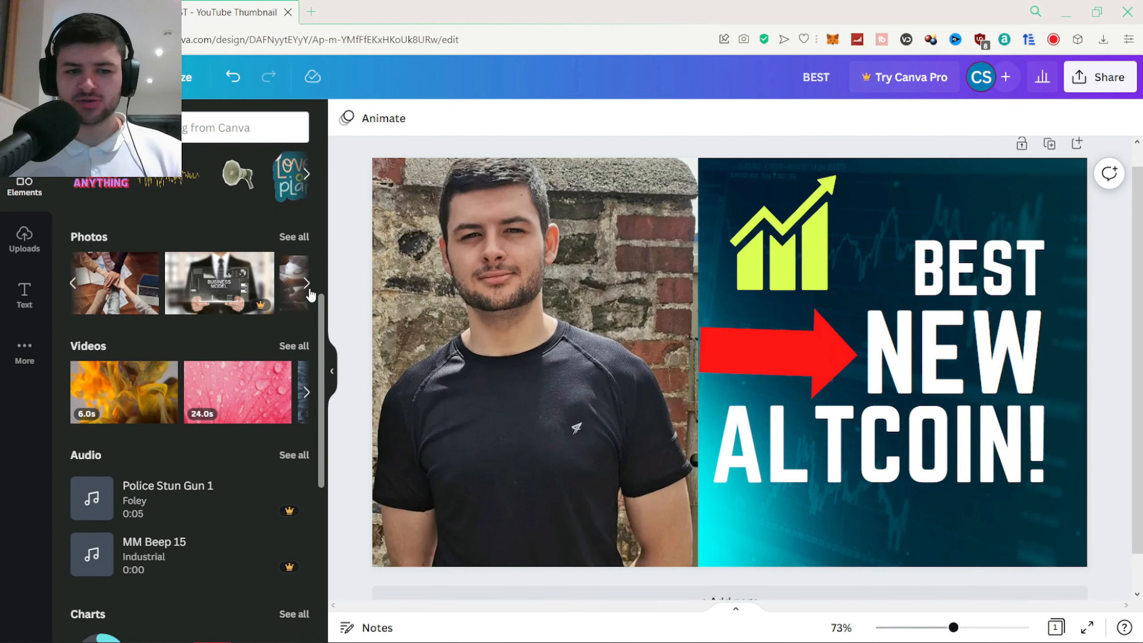
scroll(221, 383, down, 5)
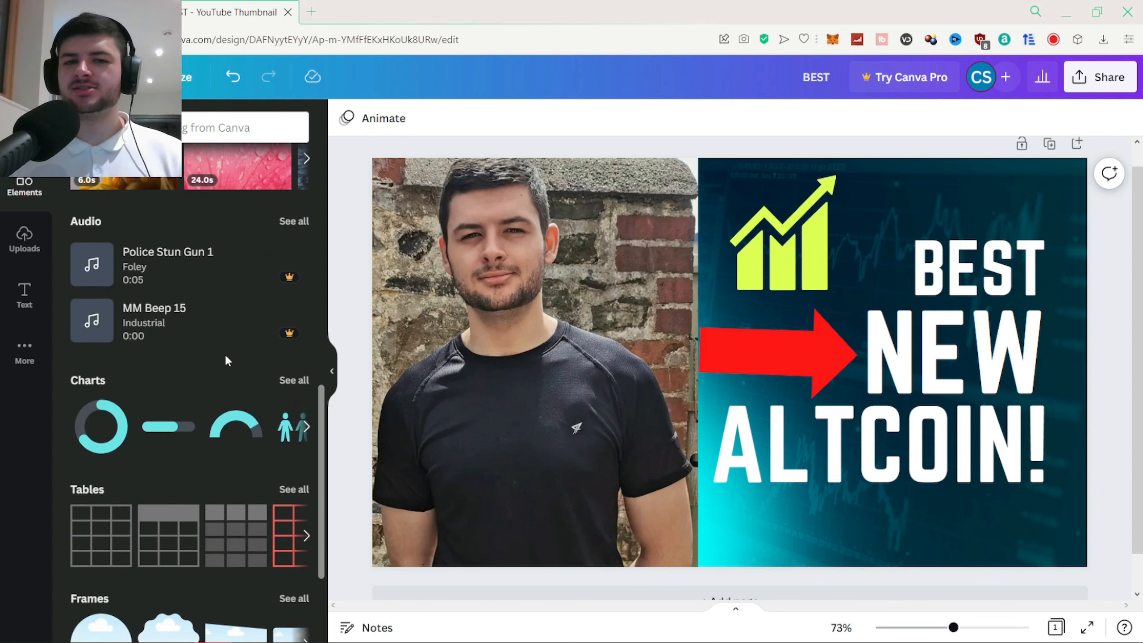
scroll(223, 334, down, 9)
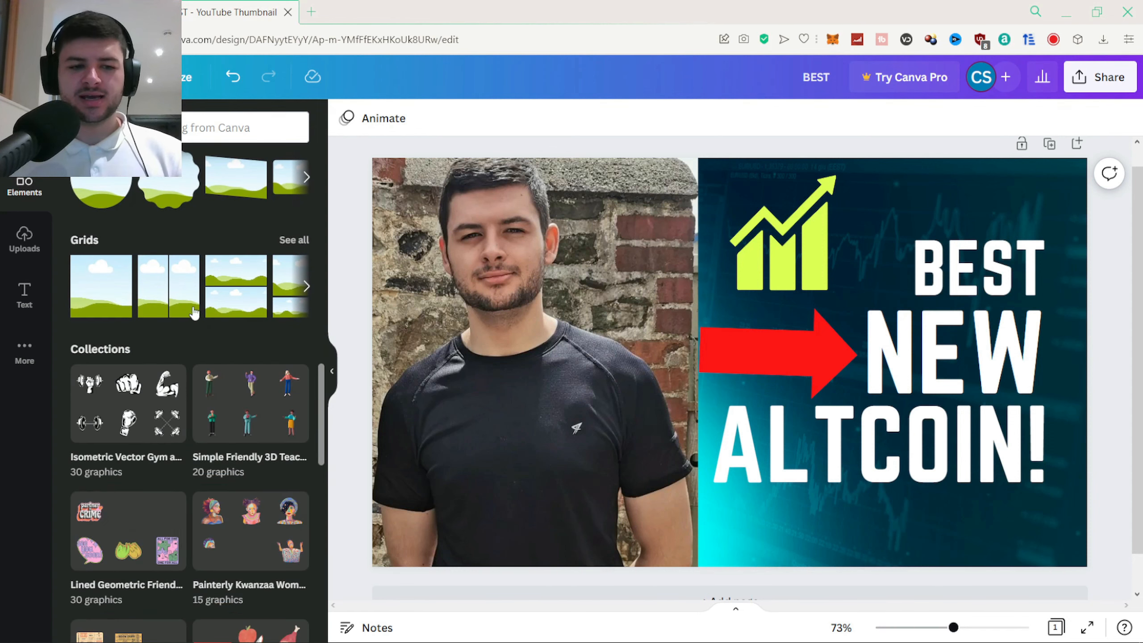
scroll(194, 313, down, 15)
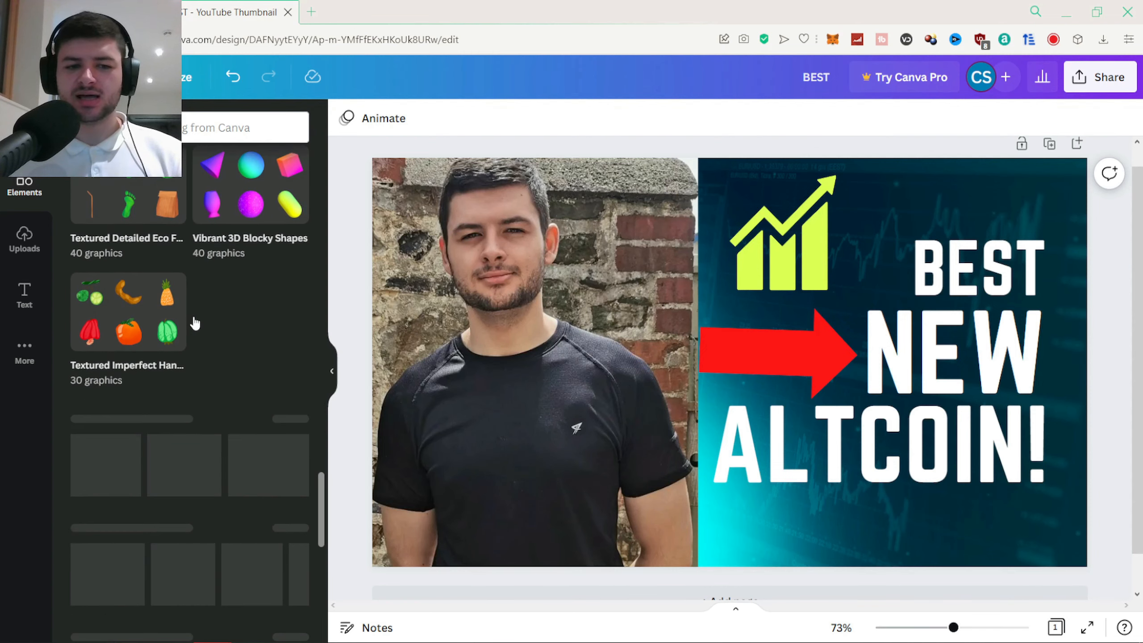
scroll(189, 288, down, 8)
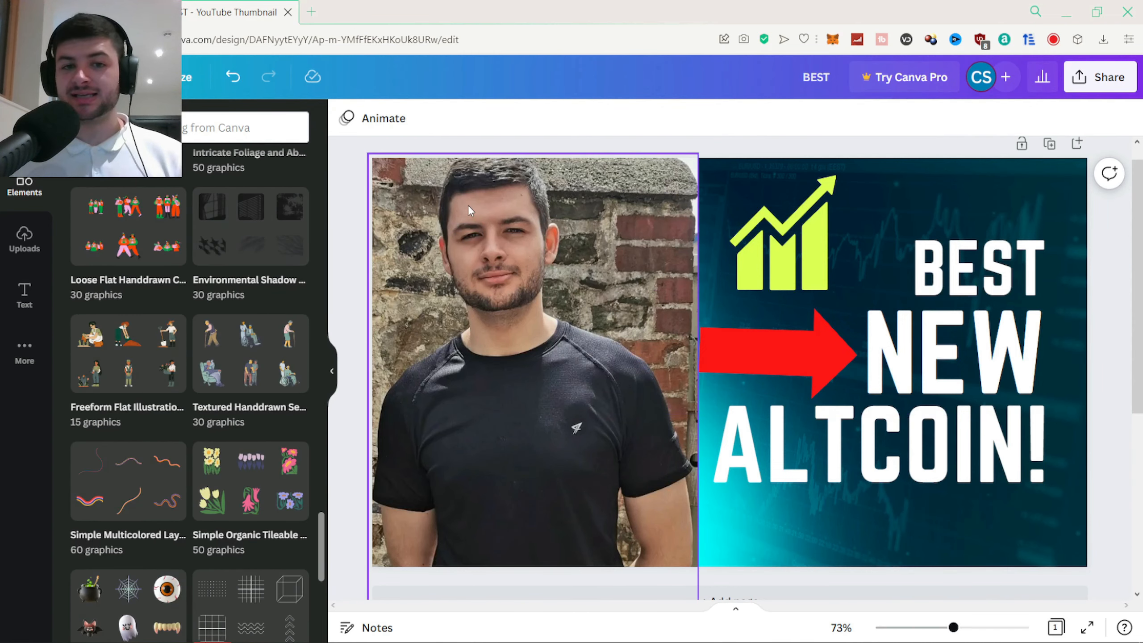
scroll(180, 315, down, 8)
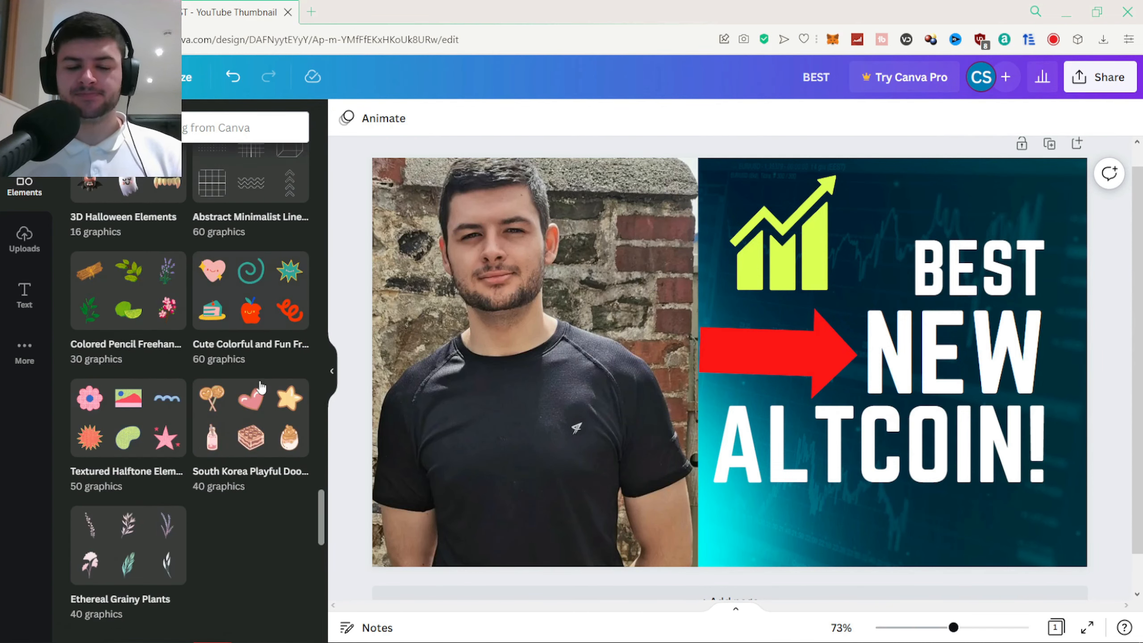
scroll(176, 312, down, 3)
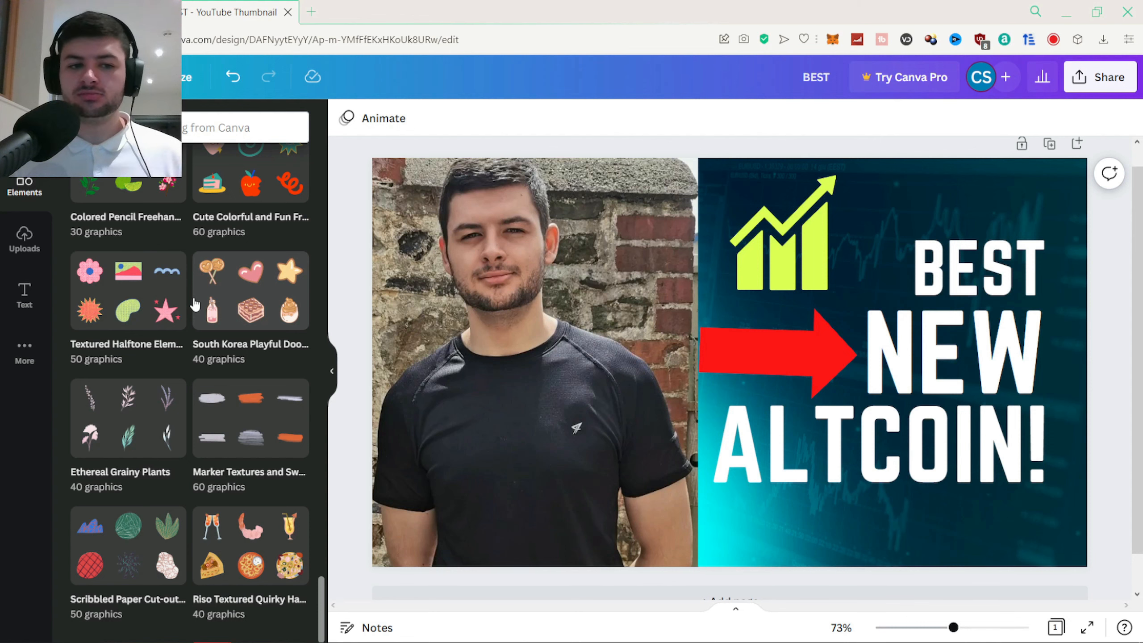
scroll(199, 310, up, 2)
Try adding the pink heart from the South Korea Playful collection to the thumbnail, and delete it
click(221, 373)
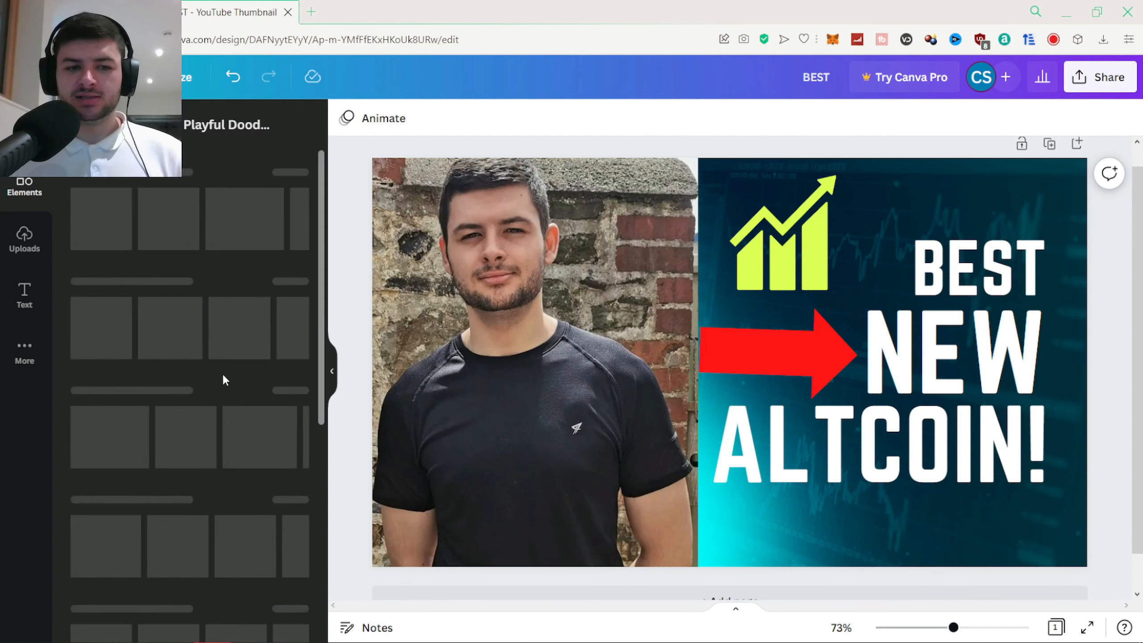
click(200, 221)
drag(725, 368, 756, 311)
key(Delete)
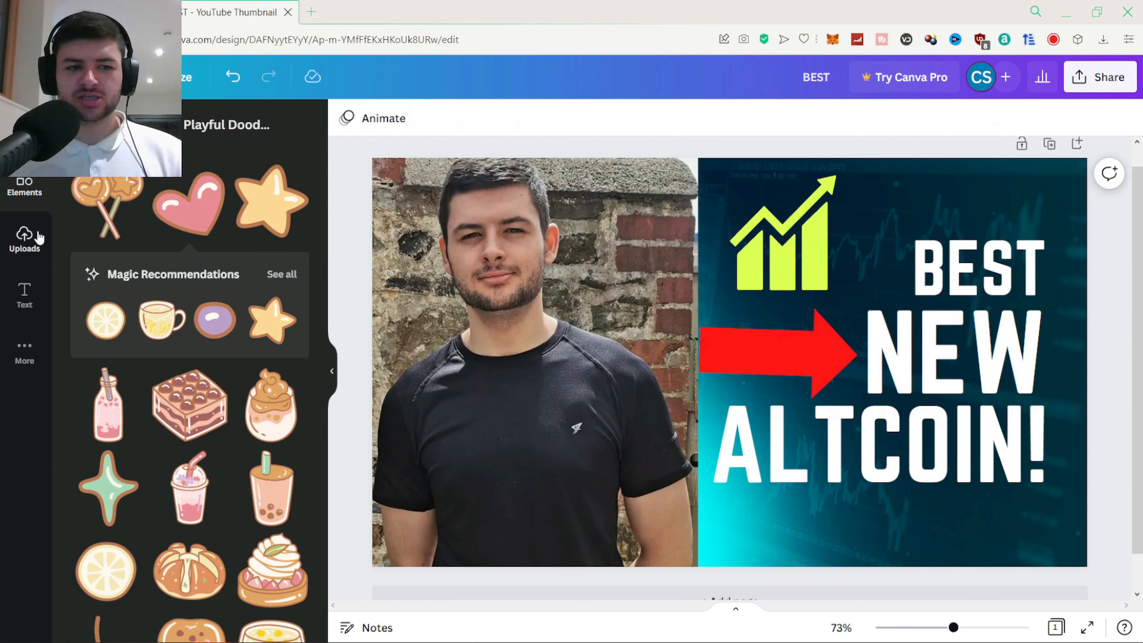
Try copying the "NEW" text and pasting a duplicate onto the thumbnail, move the duplicate around, and delete it
click(25, 293)
click(914, 338)
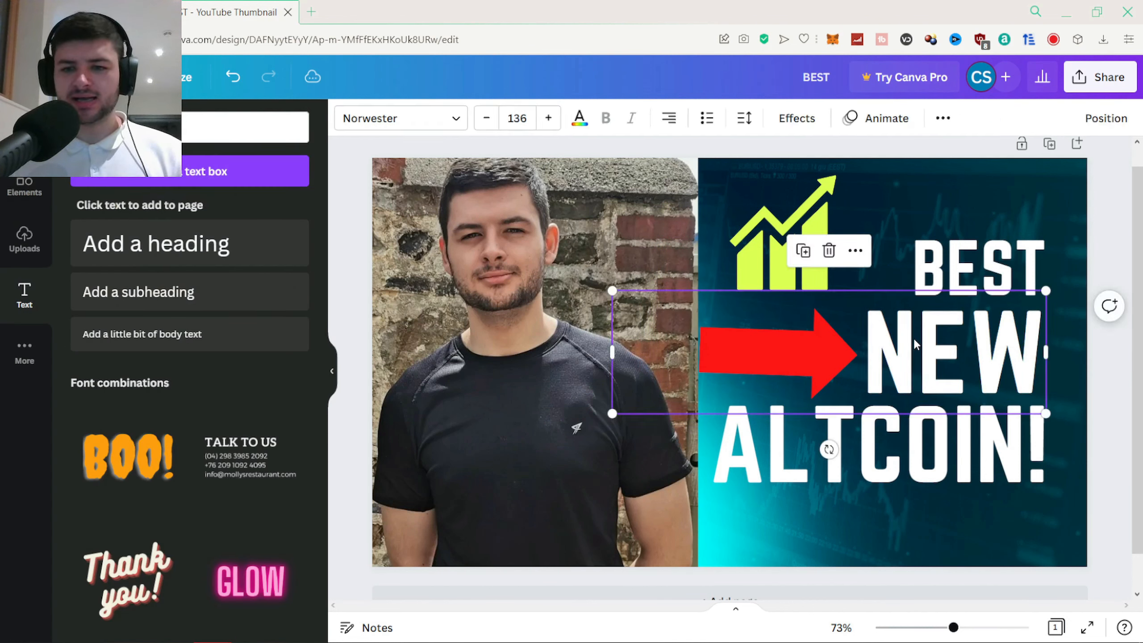
right_click(906, 352)
click(918, 303)
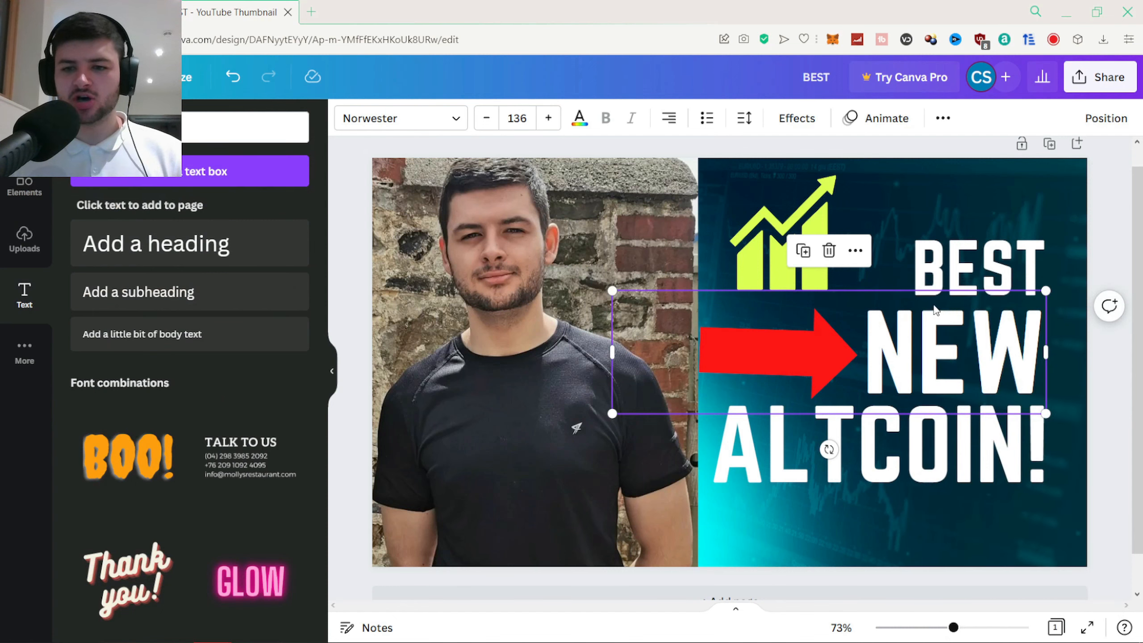
right_click(655, 175)
click(723, 231)
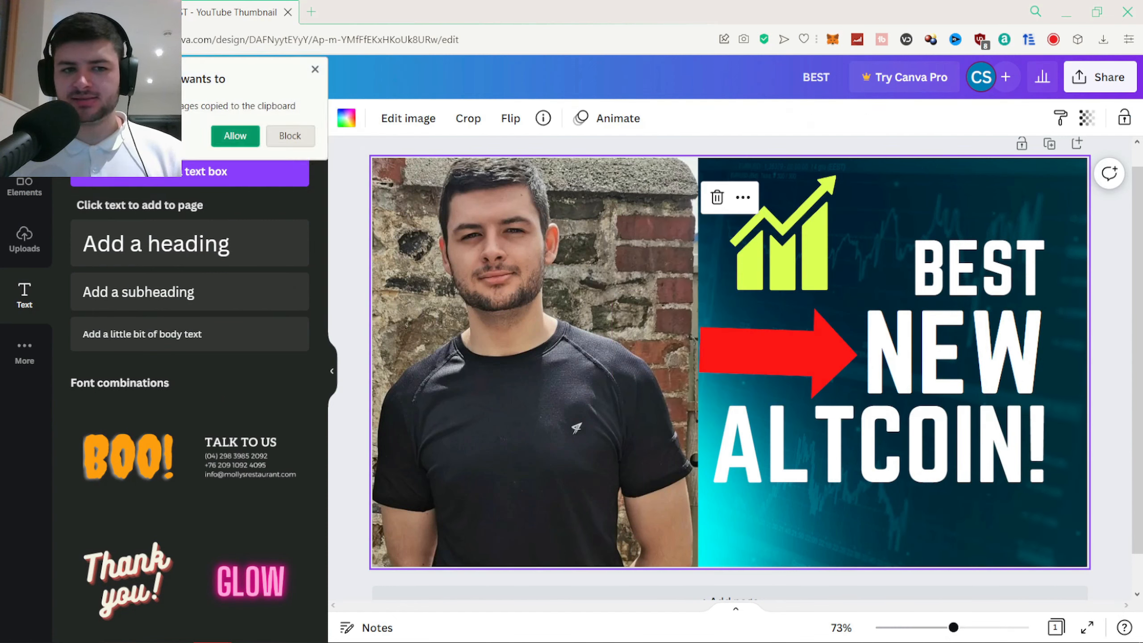
click(235, 136)
drag(849, 274, 858, 193)
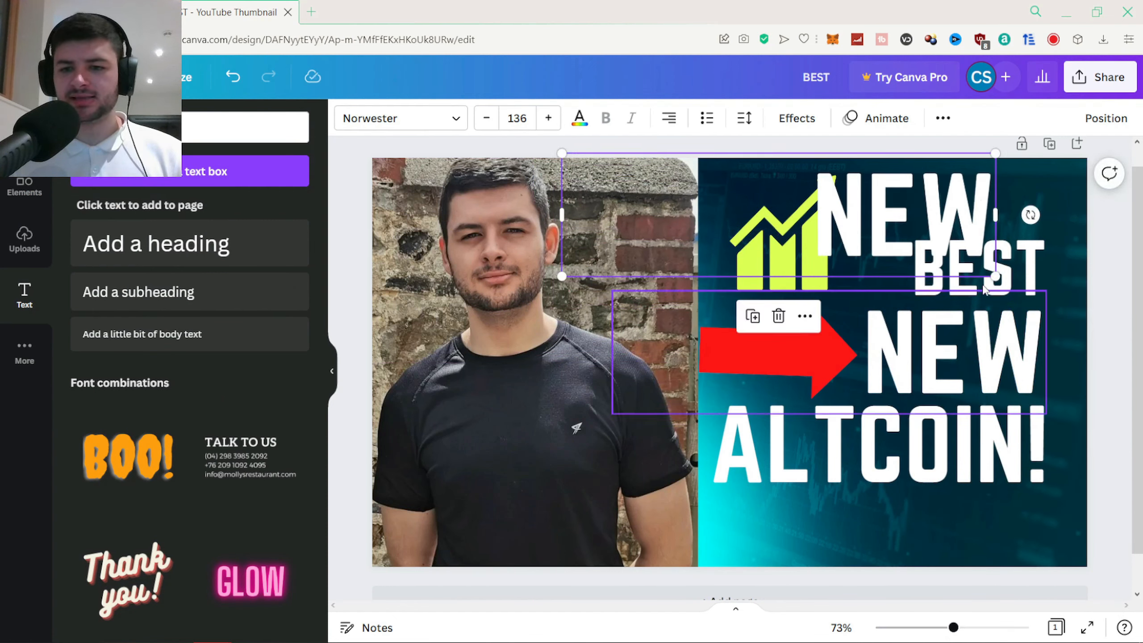
drag(905, 220, 844, 527)
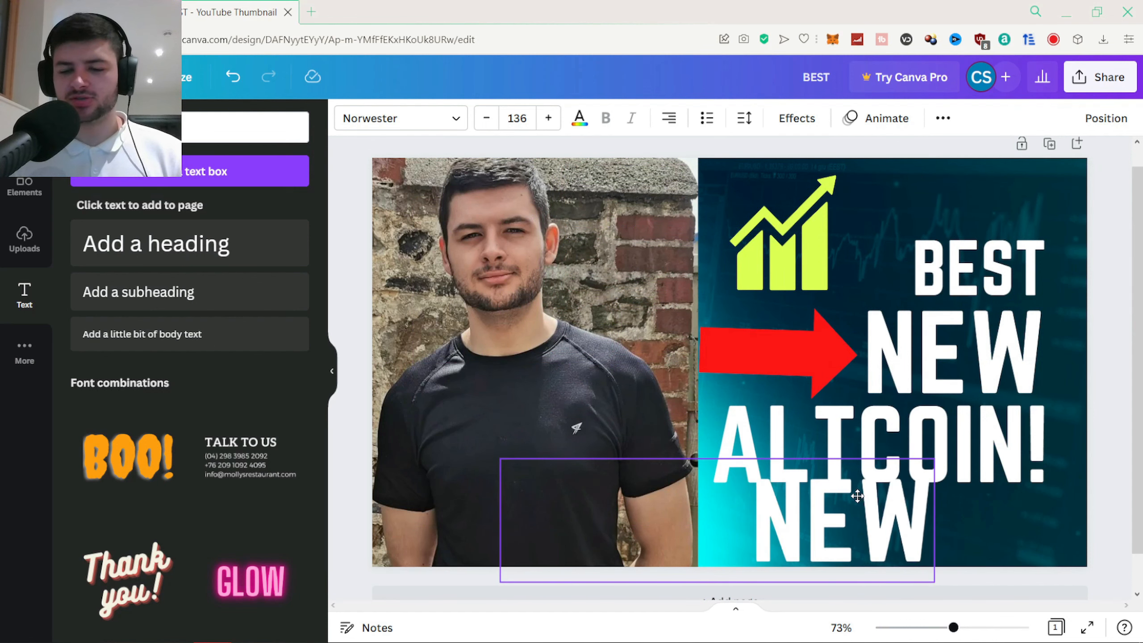
key(Delete)
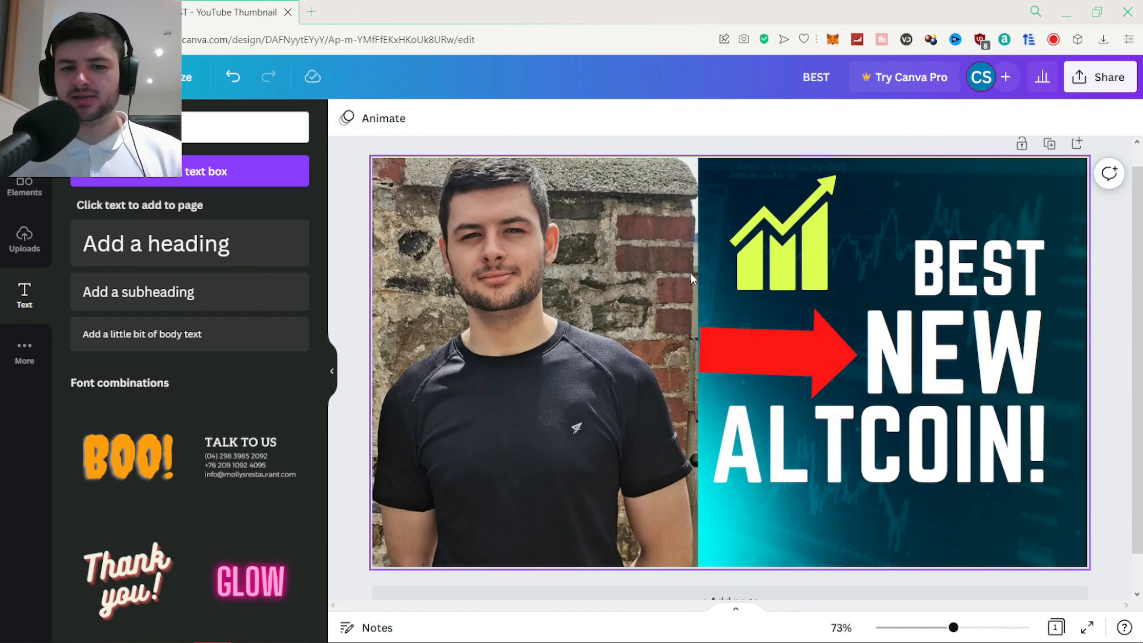
Send the portrait photo backward one layer and move it to the right half of the thumbnail
right_click(640, 315)
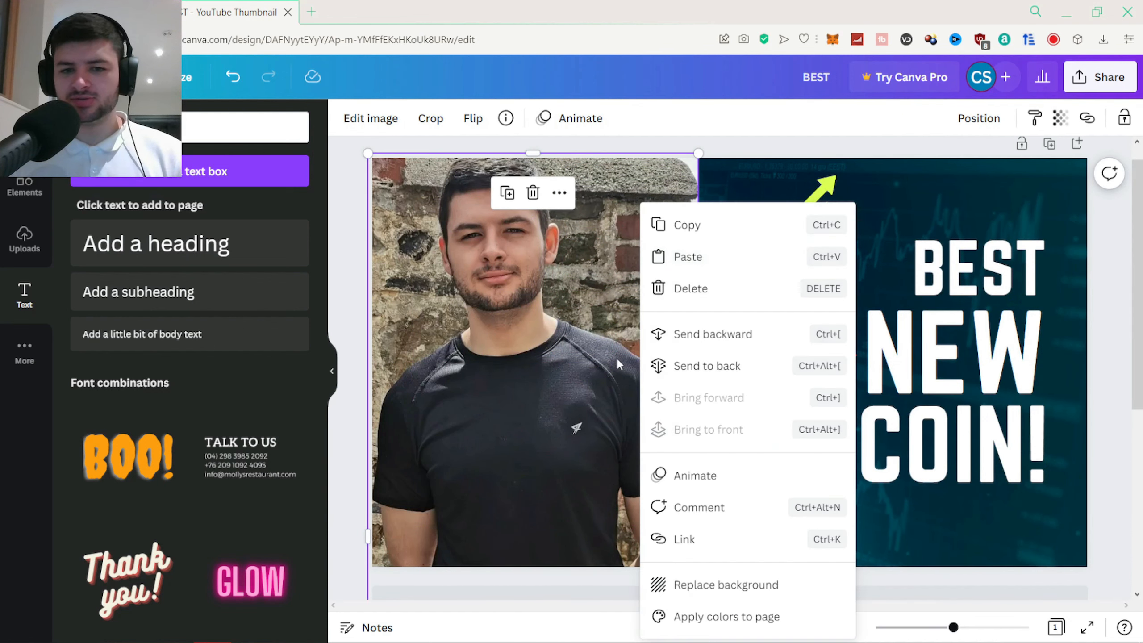
click(702, 336)
drag(726, 334, 802, 321)
drag(501, 263, 906, 269)
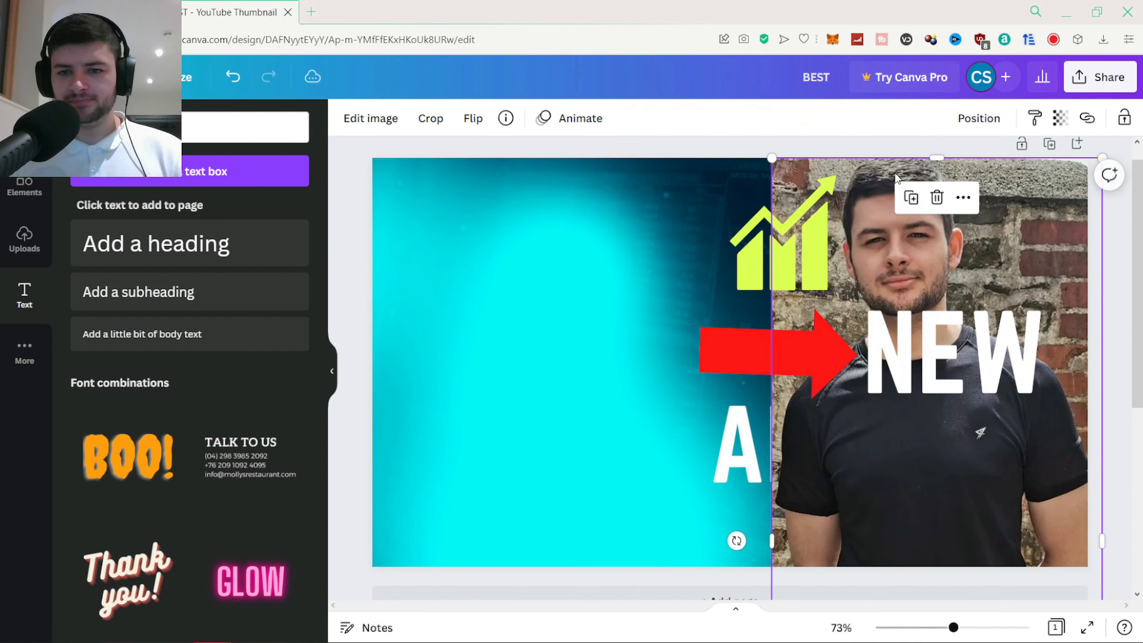
Send the portrait photo to the back of the layers and move it back to the thumbnail's left half
right_click(893, 171)
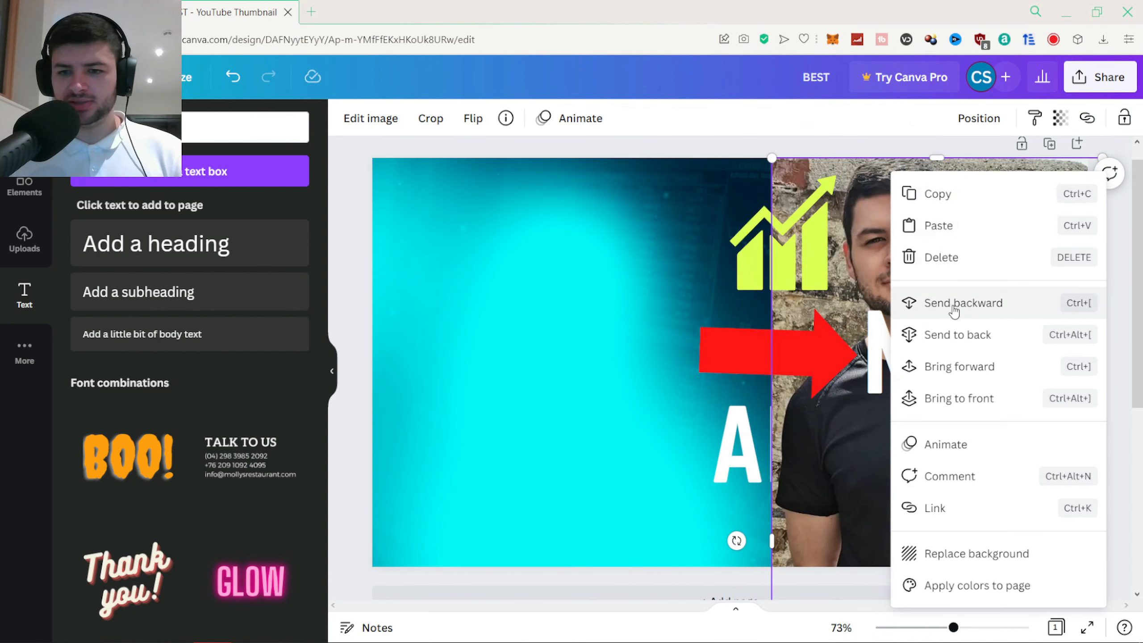
click(957, 335)
drag(871, 175, 468, 179)
drag(652, 286, 643, 284)
click(676, 135)
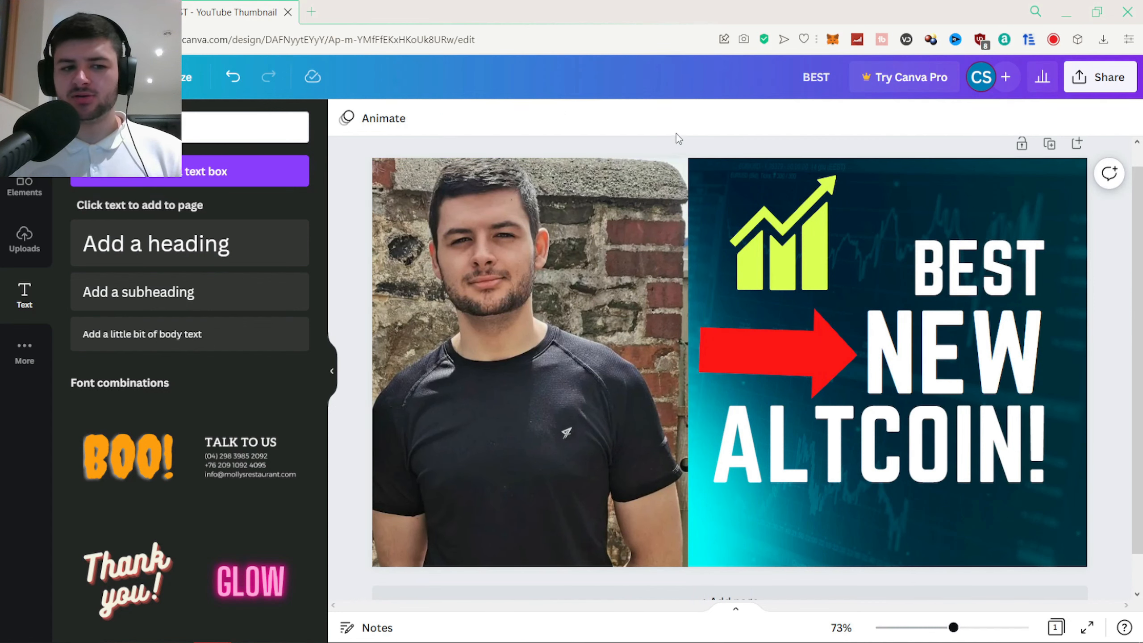
Try replacing the design's background with the portrait photo, and undo the replacement
right_click(608, 256)
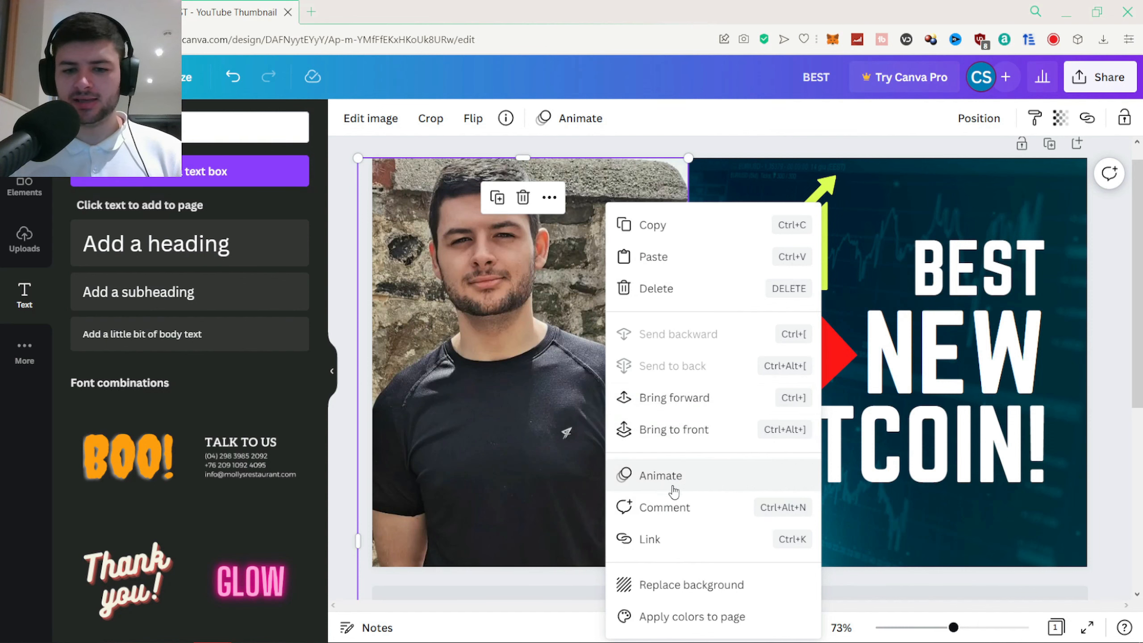
click(675, 584)
click(448, 254)
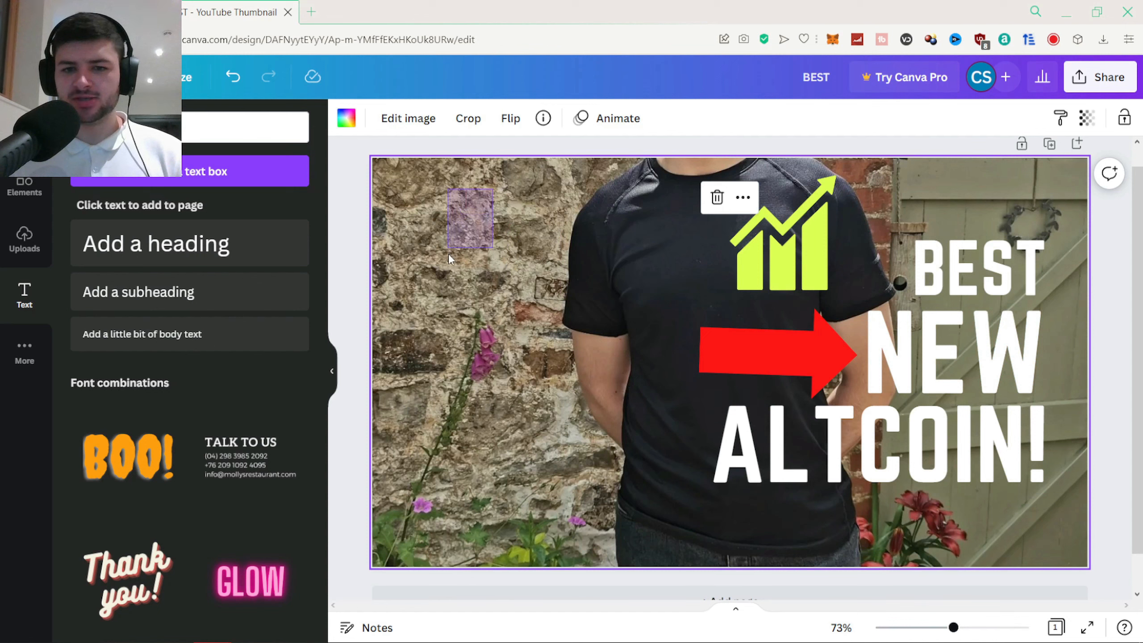
key(ctrl+z)
click(630, 184)
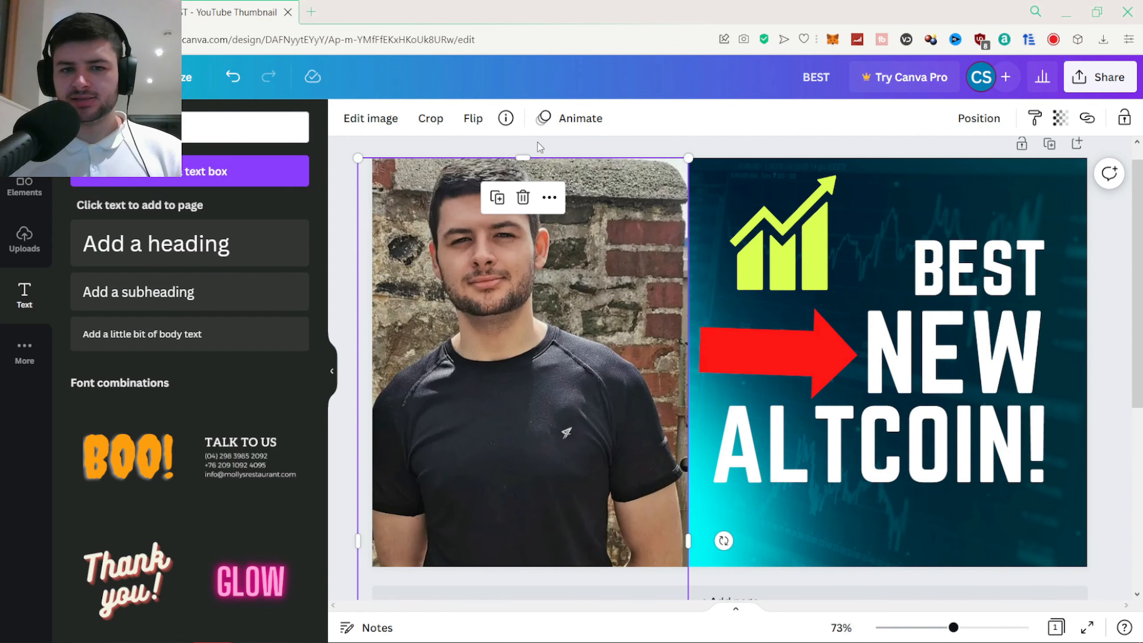
click(595, 145)
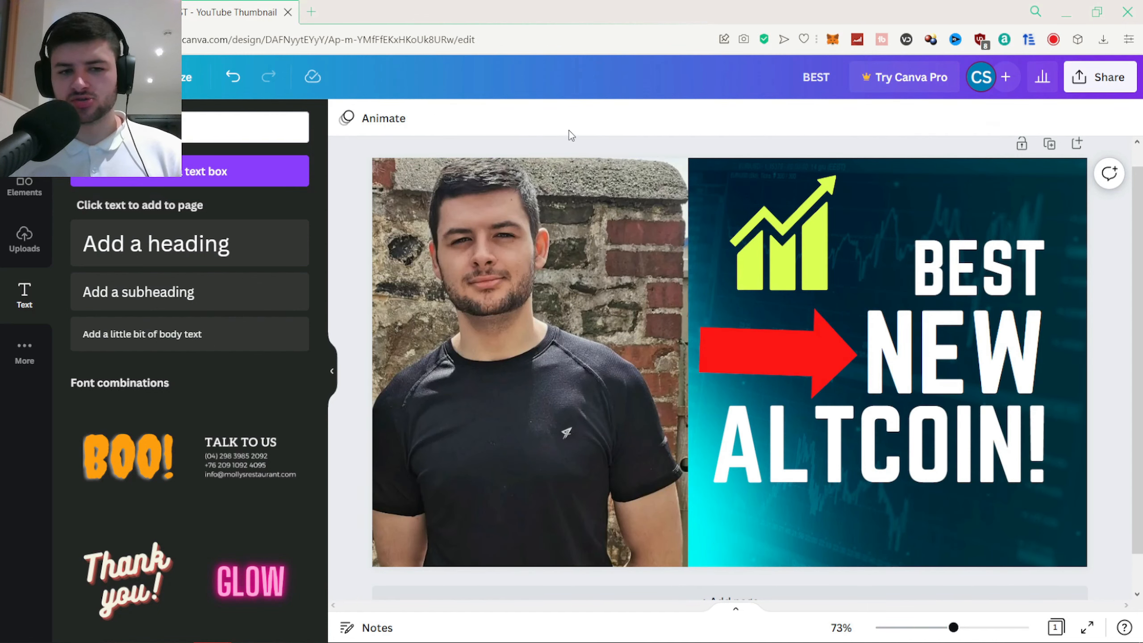
Show the rulers and guides, and shift the portrait photo slightly towards the centre of the thumbnail
click(101, 77)
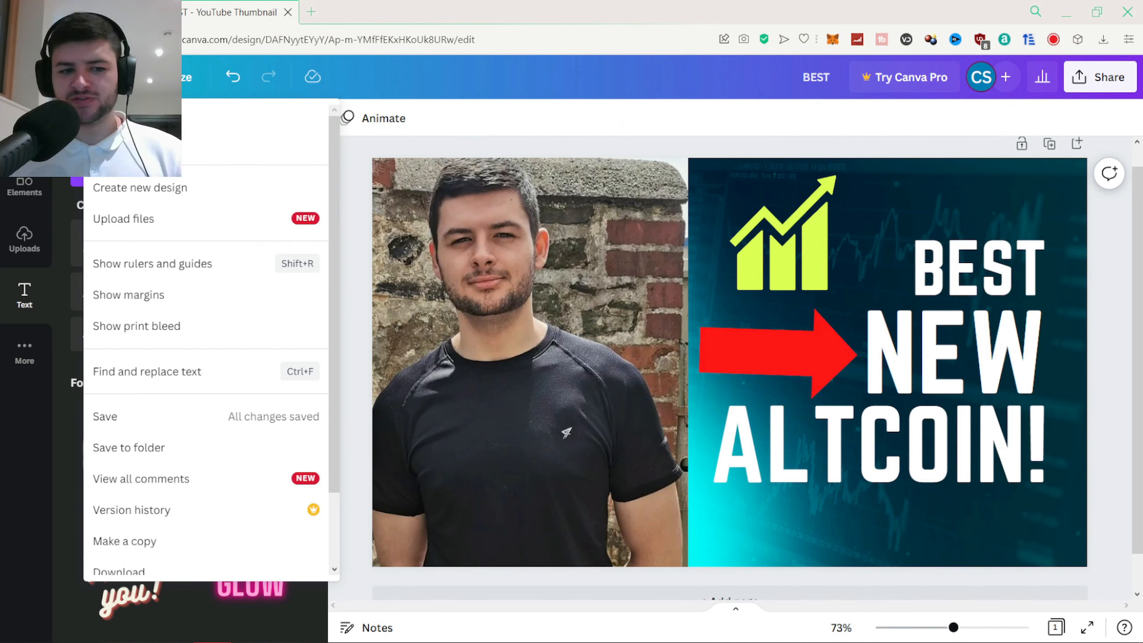
scroll(206, 346, down, 2)
scroll(211, 288, up, 2)
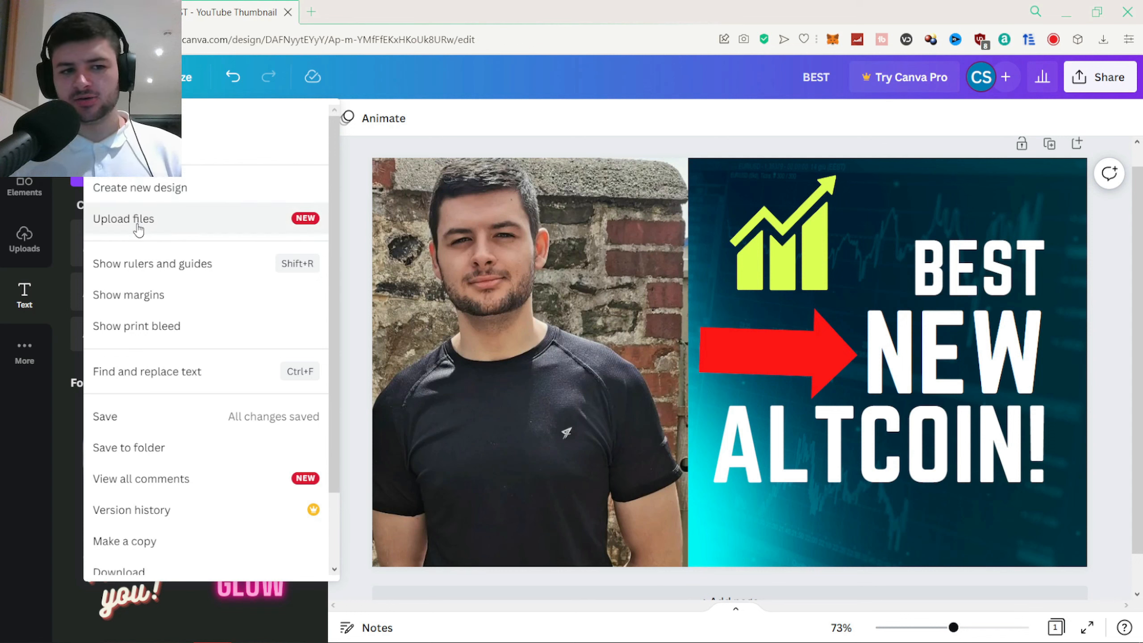
click(135, 264)
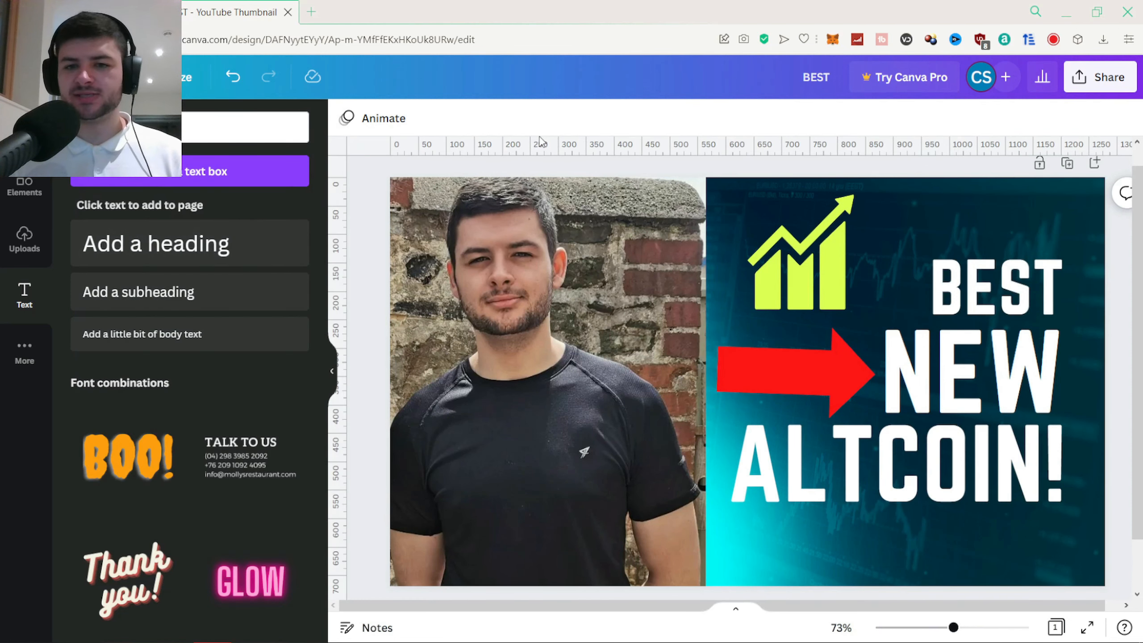
drag(660, 208, 728, 189)
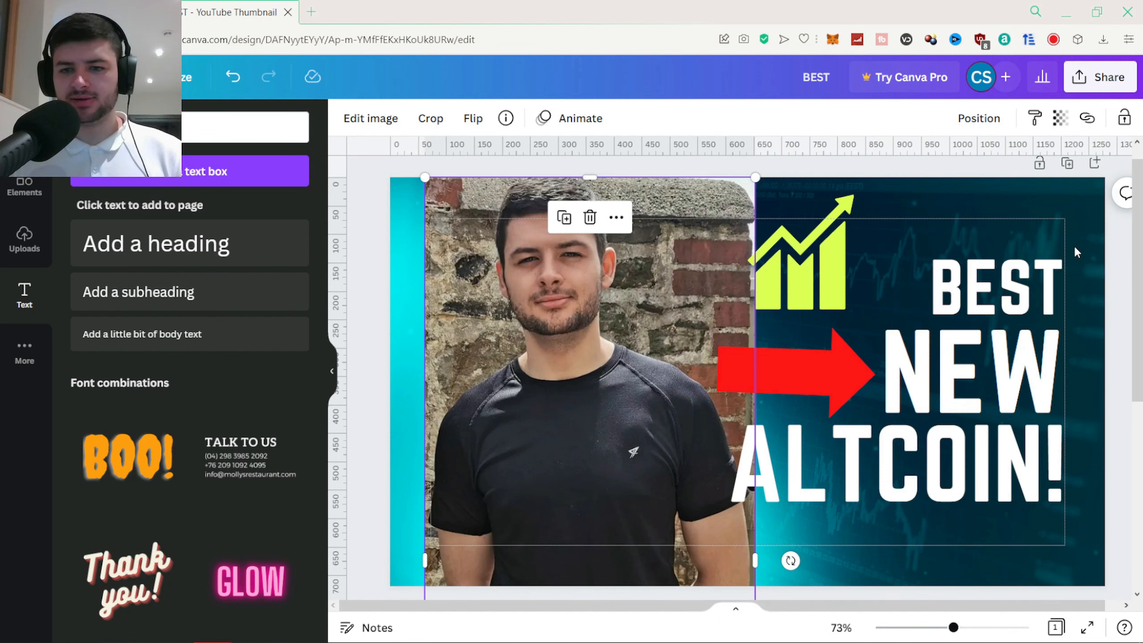
Hide the rulers and guides, and look through the remaining file options
click(104, 77)
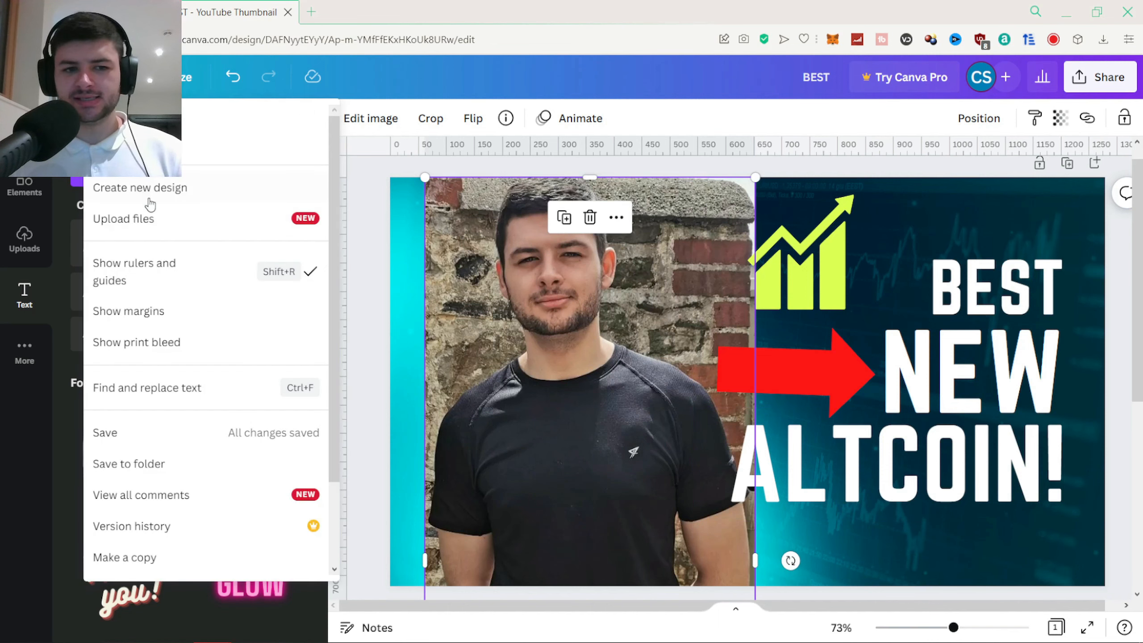
click(152, 264)
click(104, 76)
scroll(140, 335, down, 2)
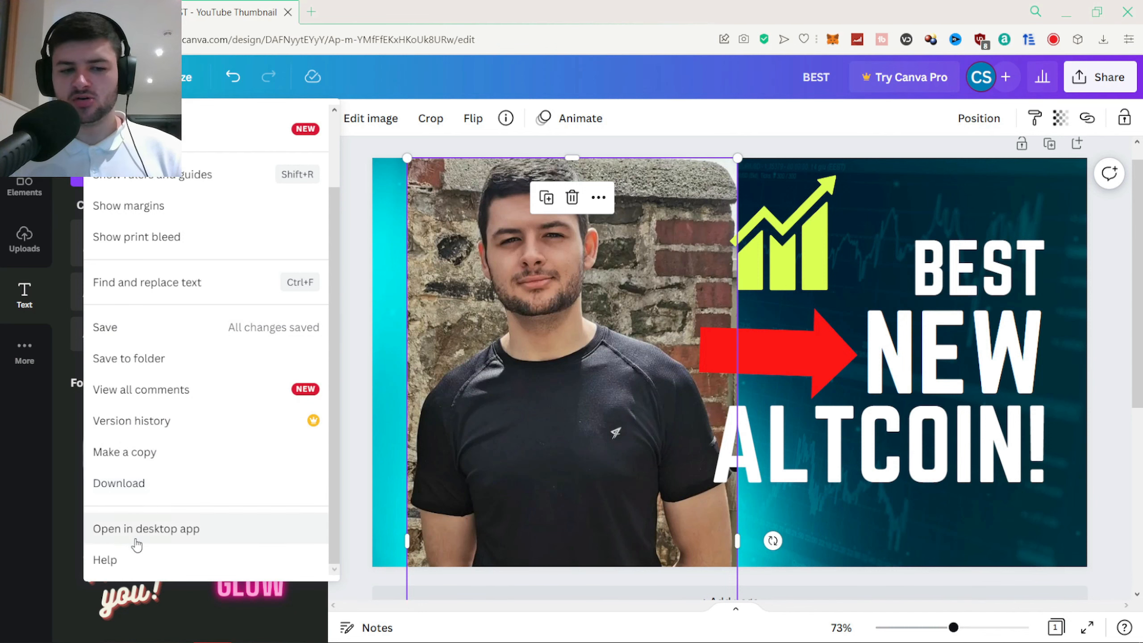
click(385, 546)
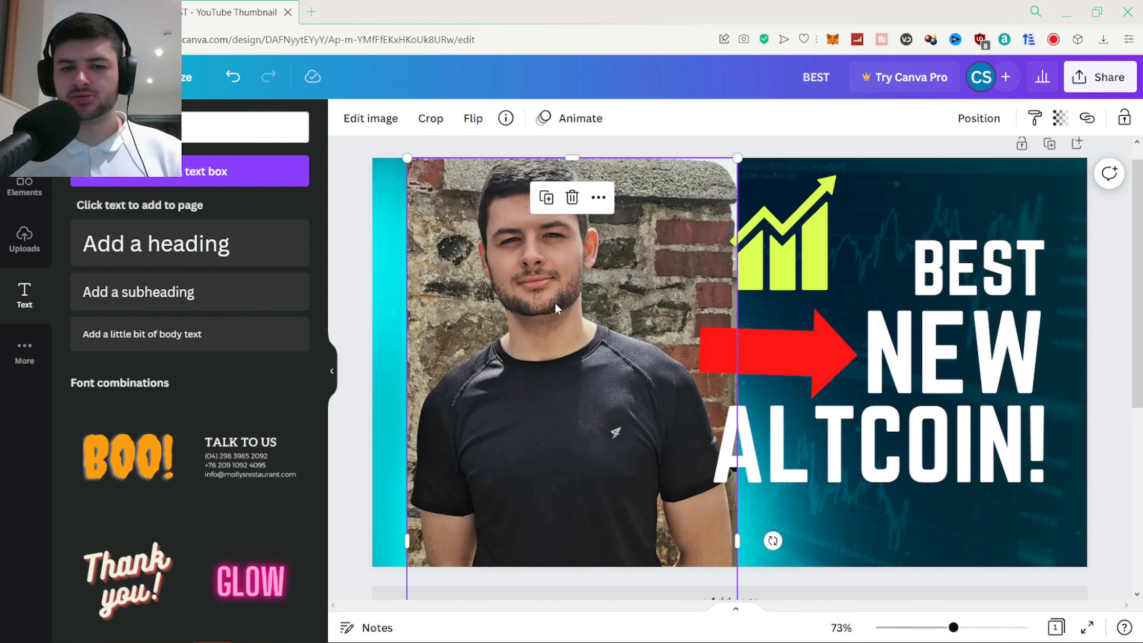
Delete the portrait photo and browse the stock photo library, including its Food category
key(Delete)
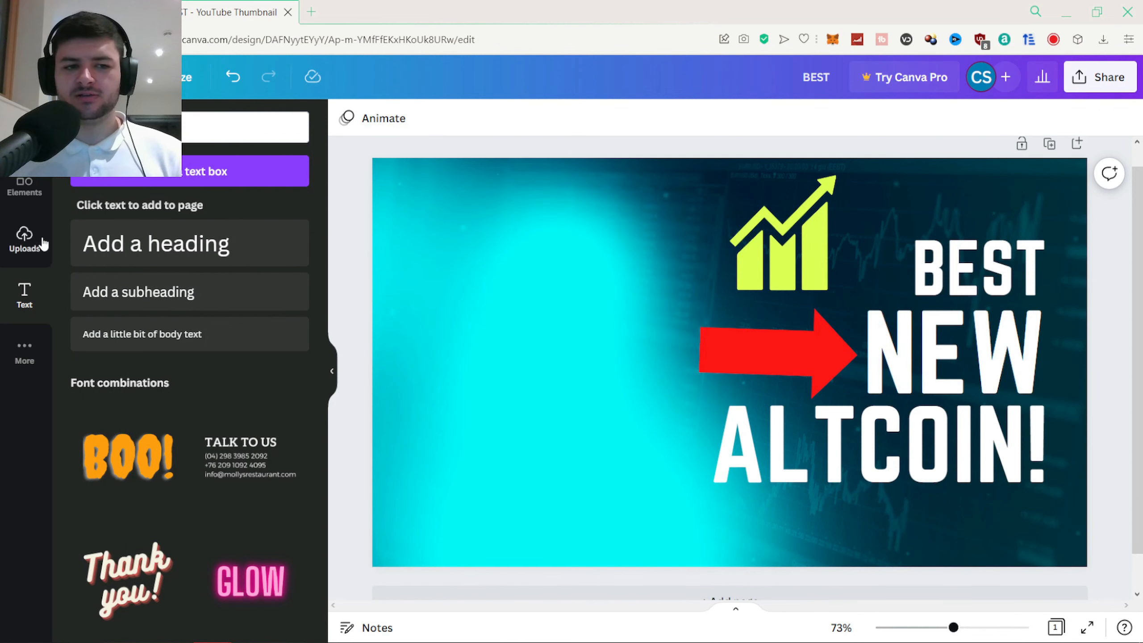
scroll(120, 258, down, 3)
click(27, 353)
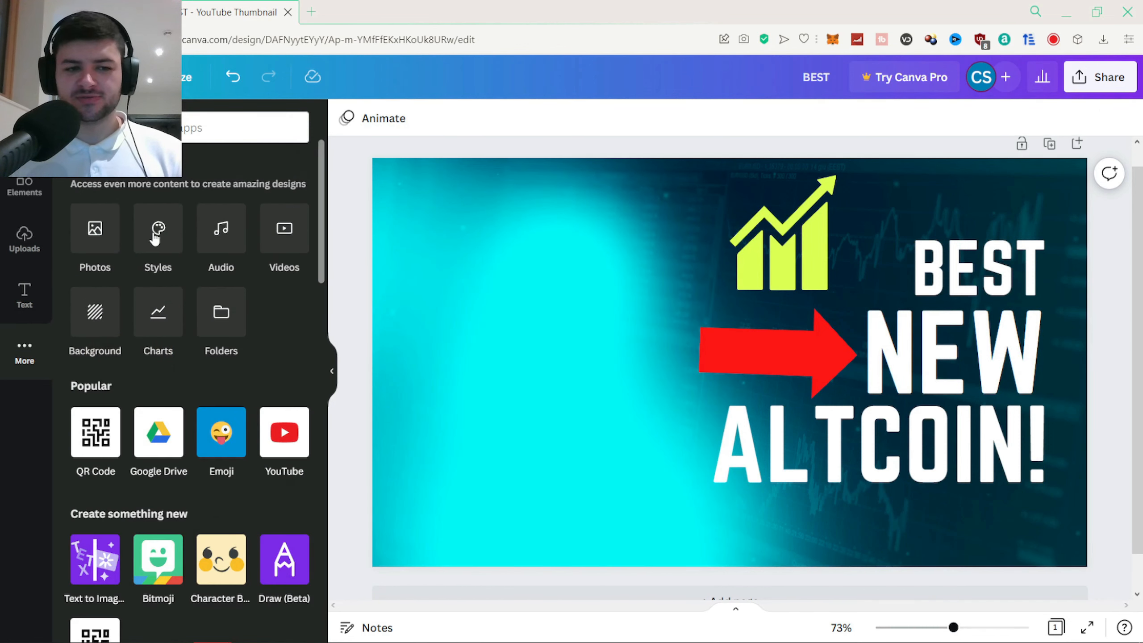
click(106, 225)
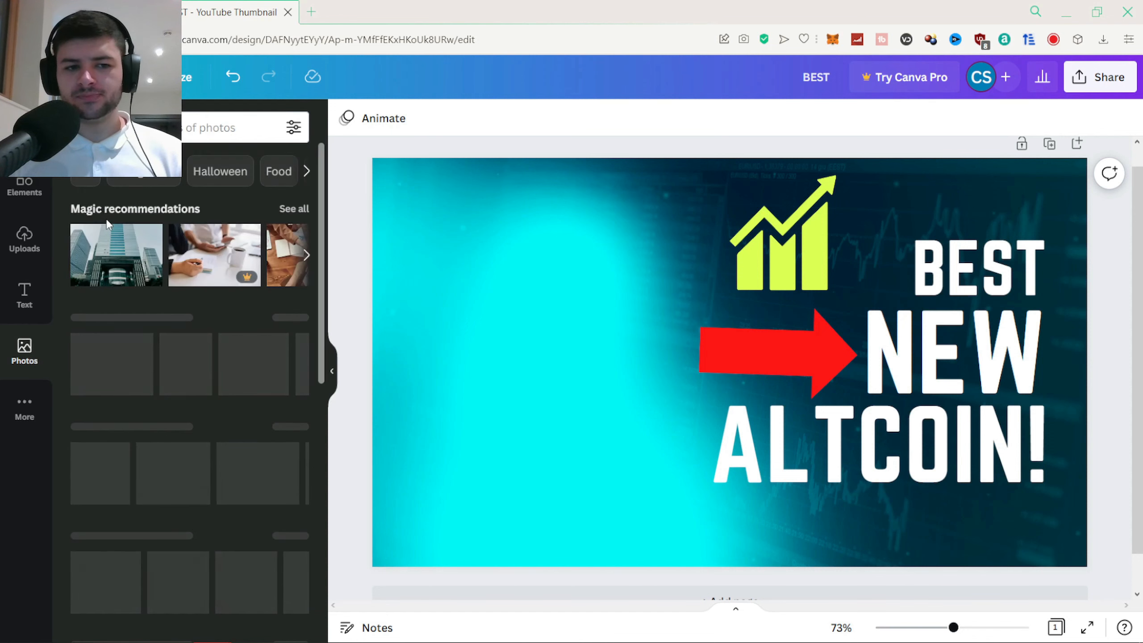
click(280, 173)
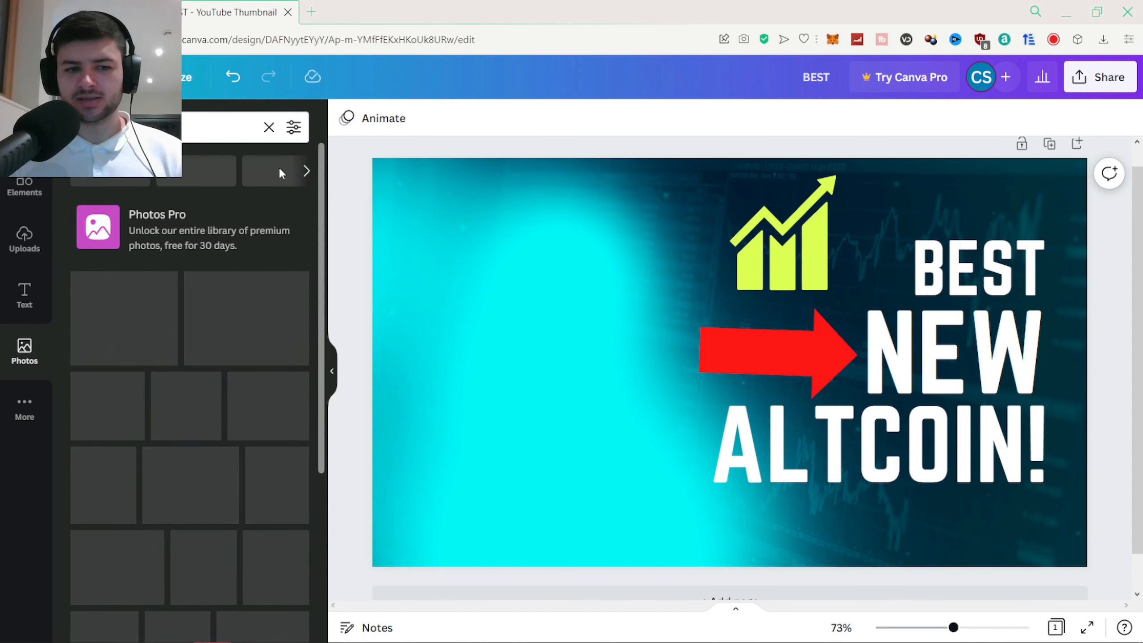
click(260, 127)
Add the trending photo of the man leaning on a clothes rack, and enlarge it to fill the thumbnail's left half
click(273, 387)
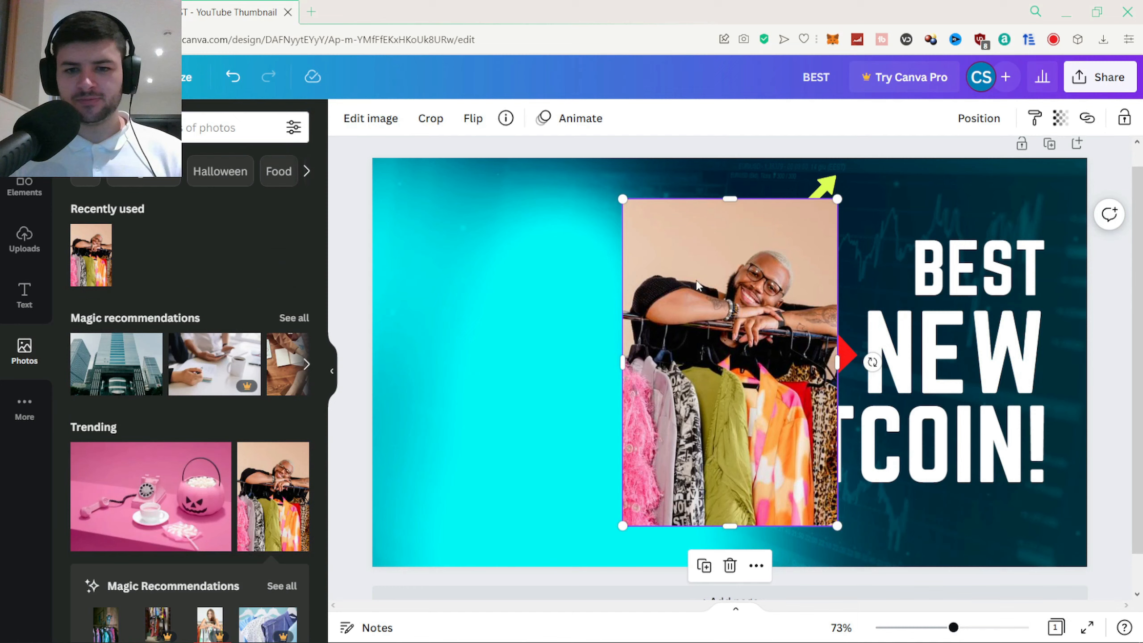
drag(697, 285, 498, 354)
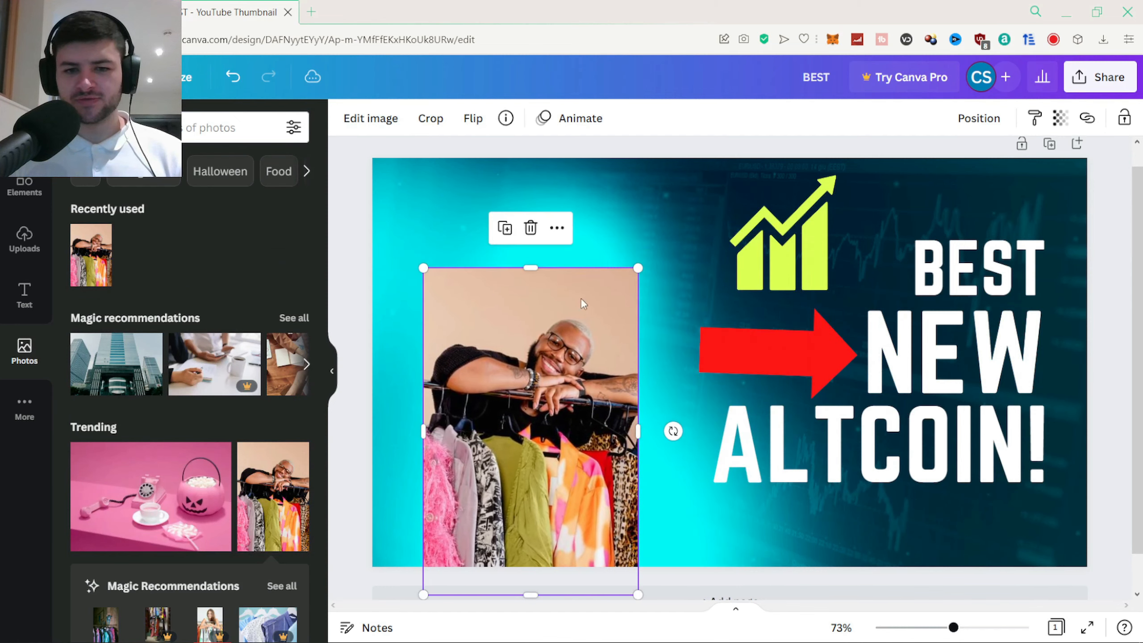
drag(639, 263, 792, 50)
drag(626, 333, 589, 264)
Add the pink Halloween telephone photo towards the thumbnail's lower right, and bring the clothes-rack photo in front of it
click(198, 478)
drag(766, 395, 836, 419)
right_click(837, 419)
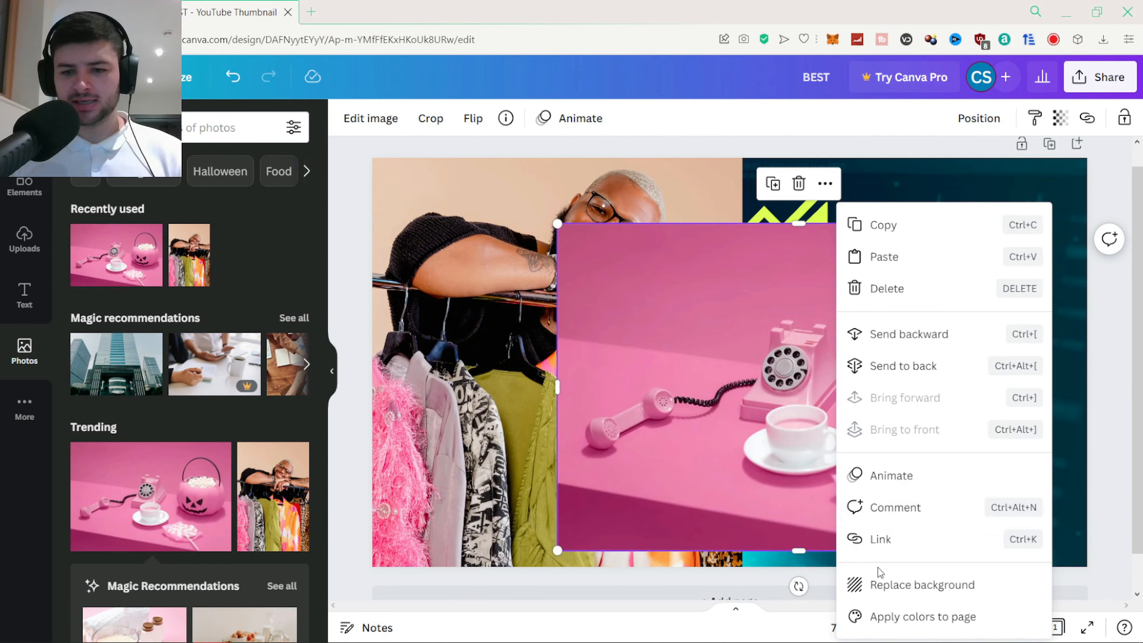
click(905, 371)
drag(889, 382, 936, 395)
right_click(937, 395)
click(768, 428)
click(491, 201)
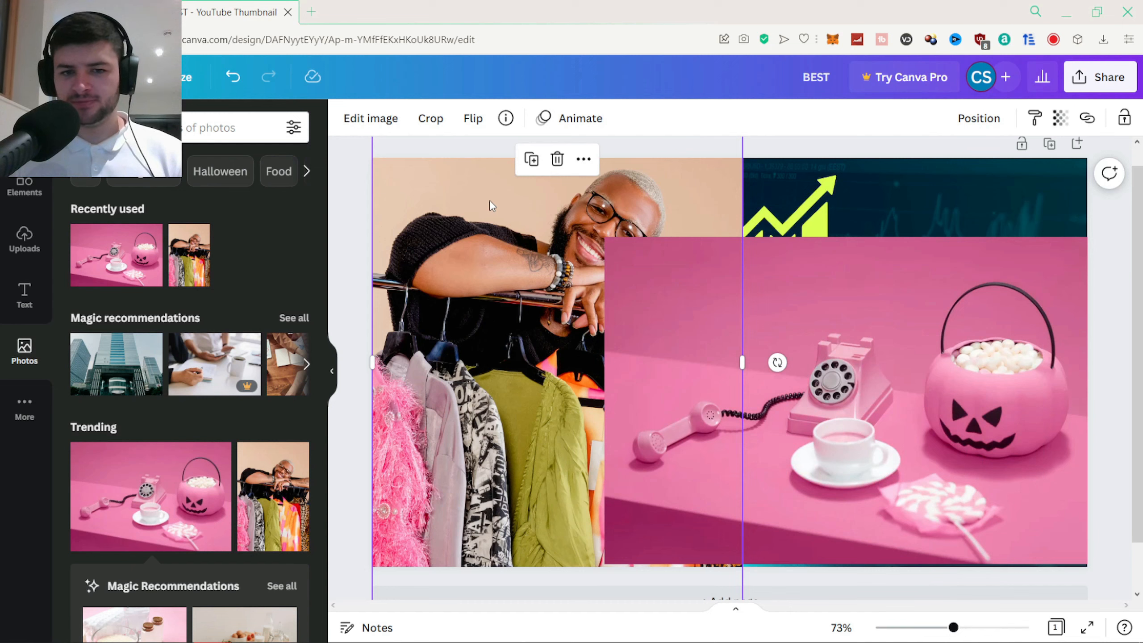
key(ctrl+])
Enlarge the pink Halloween photo and position it to cover the whole right half of the thumbnail
click(818, 279)
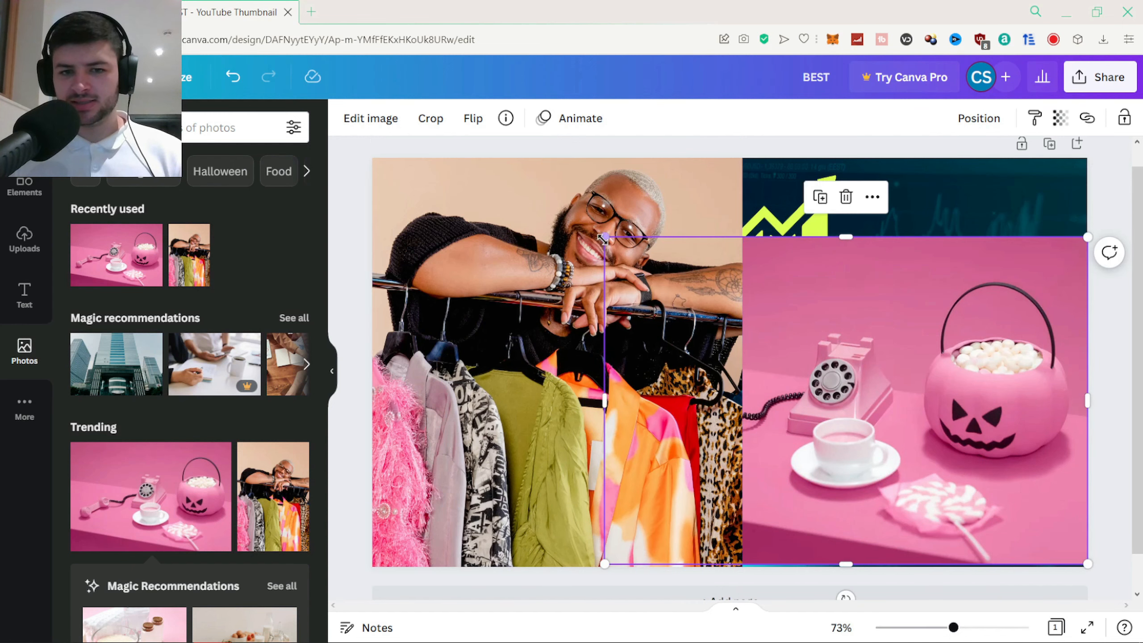
drag(606, 237, 375, 154)
drag(945, 332, 942, 348)
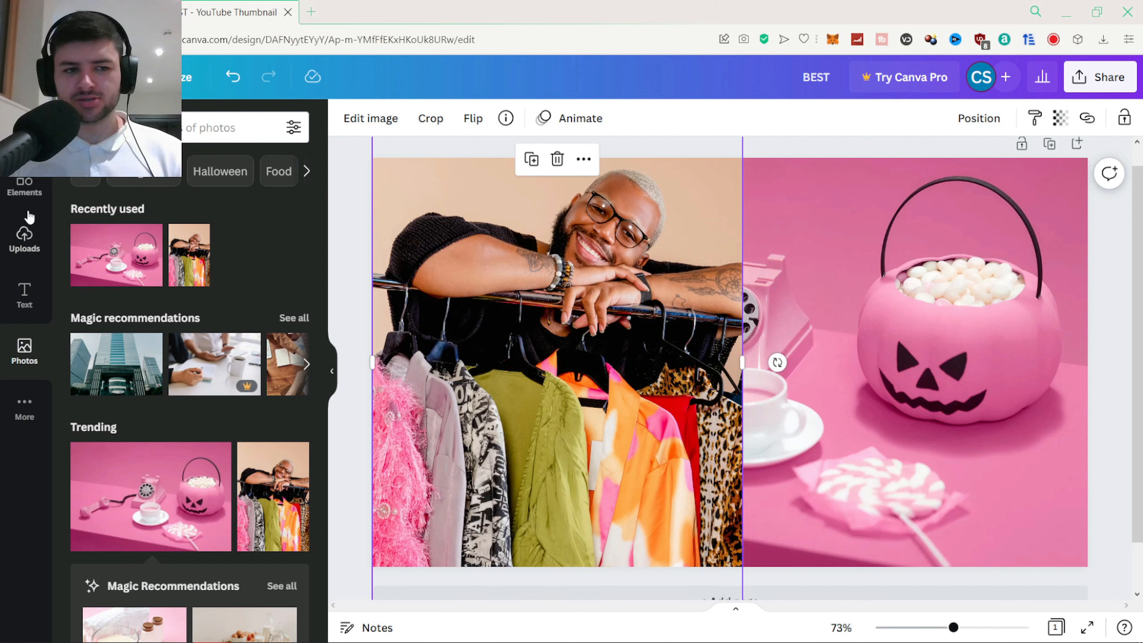
Add a plain line and set it vertically along the full-height seam between the two photos
click(24, 186)
click(100, 255)
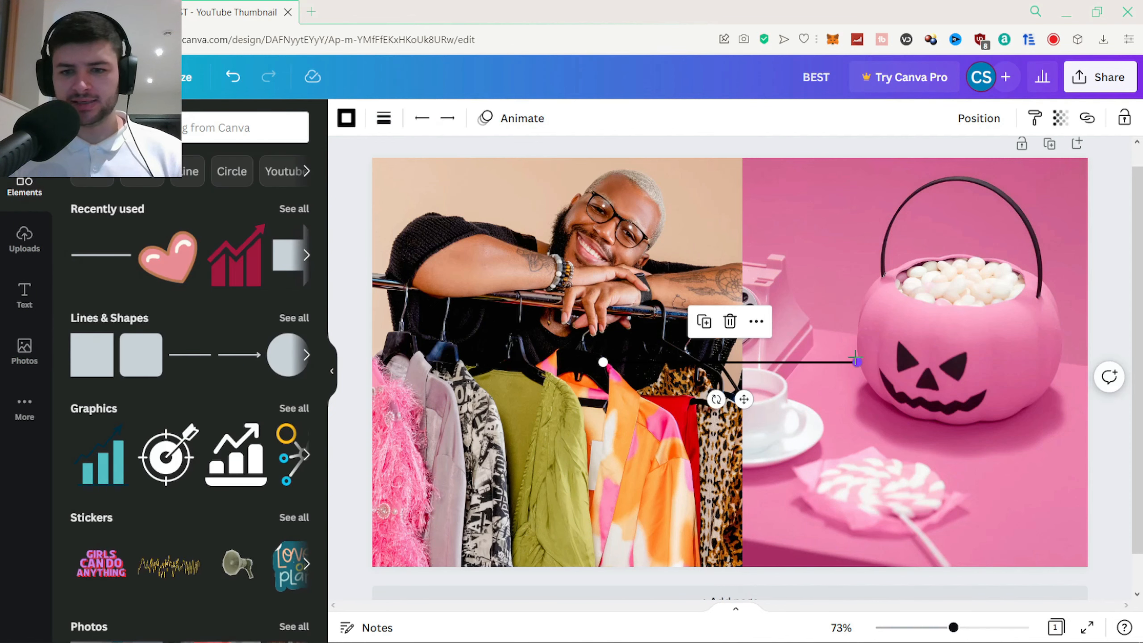
drag(856, 359, 743, 574)
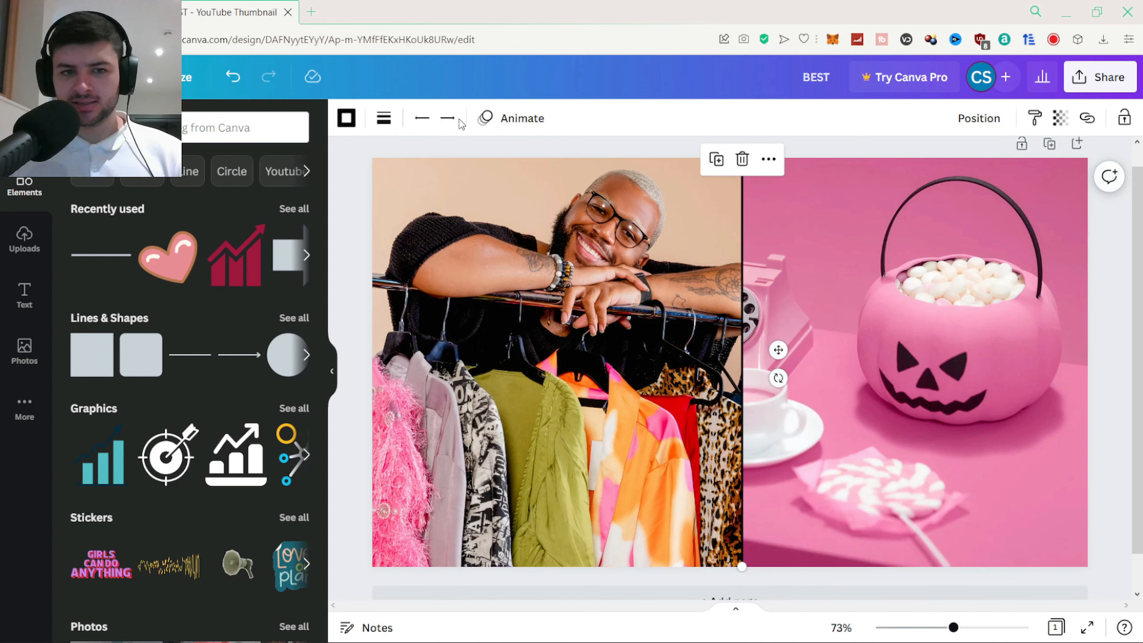
Recolour the vertical divider line between the two photos white and set its line weight to 16
click(342, 119)
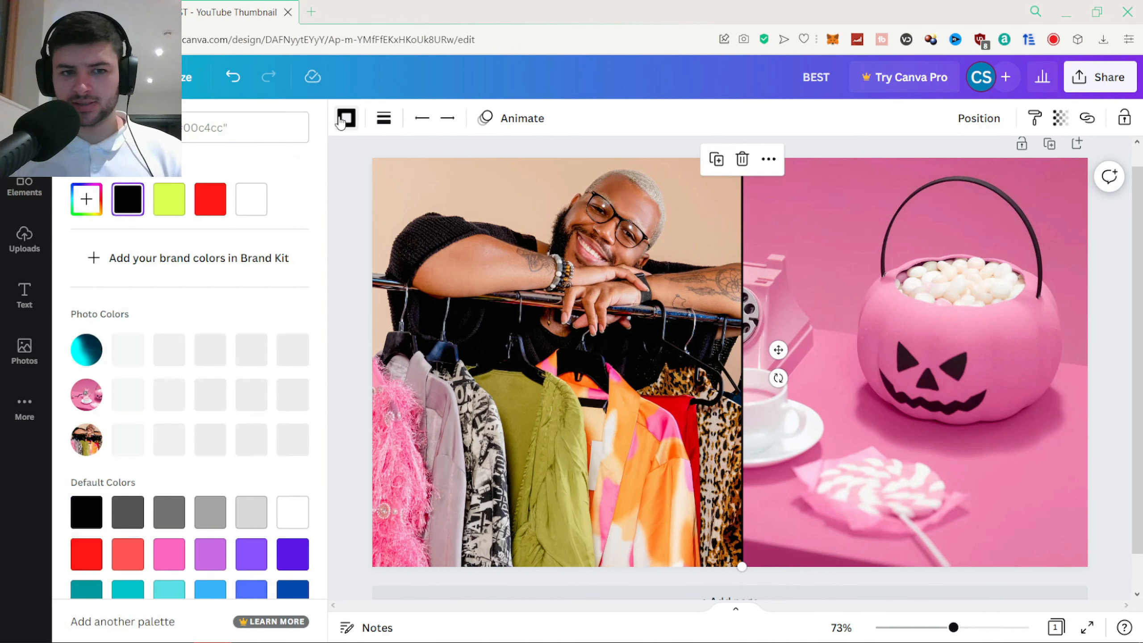
click(246, 202)
click(383, 119)
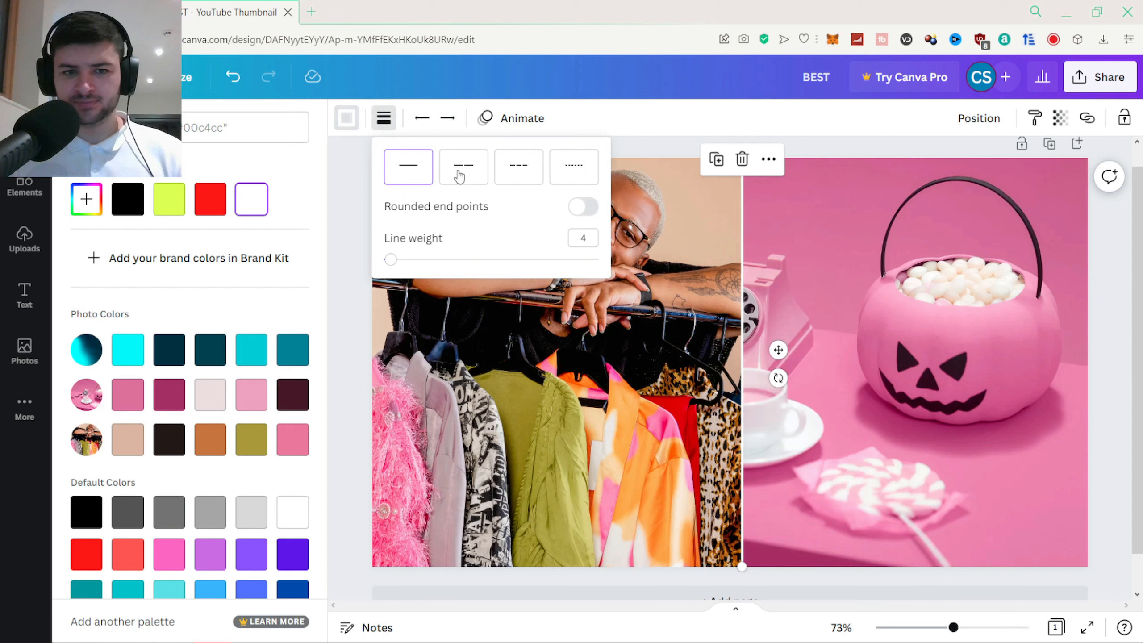
drag(387, 264, 414, 265)
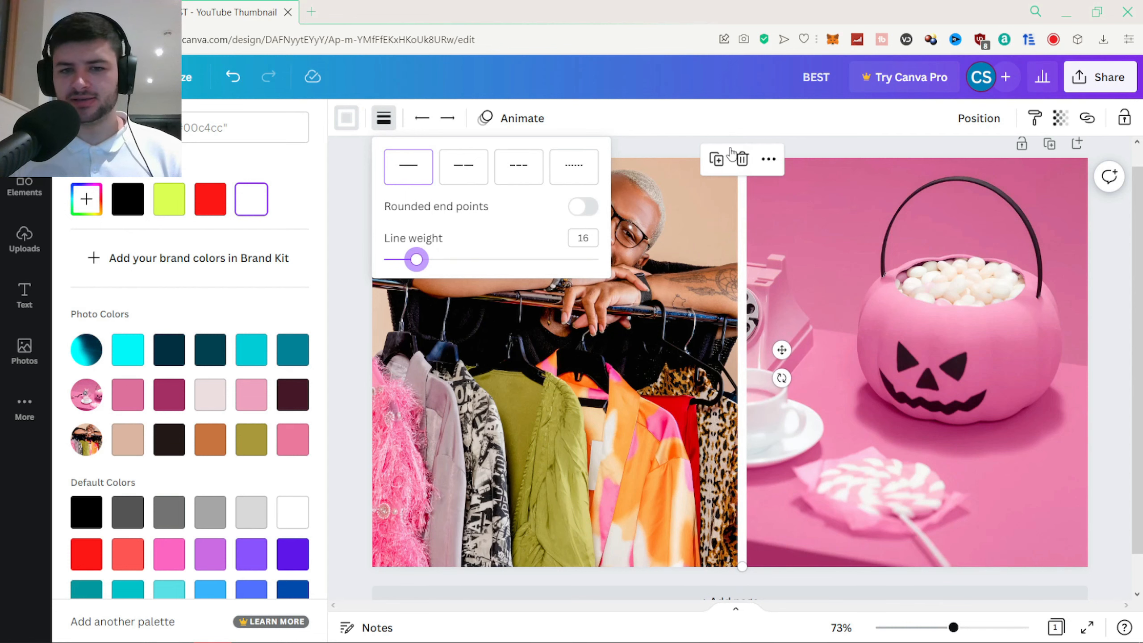
click(910, 150)
click(1105, 335)
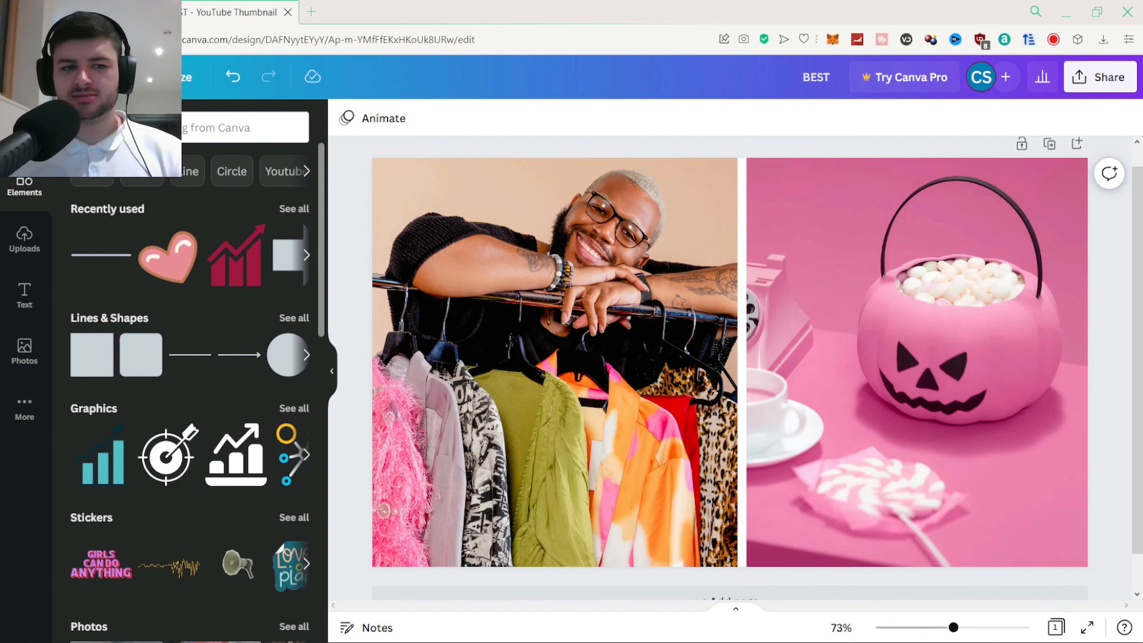
Duplicate the white divider line and lay the copy horizontally across the thumbnail's full width, slightly below mid-height
click(746, 397)
right_click(744, 387)
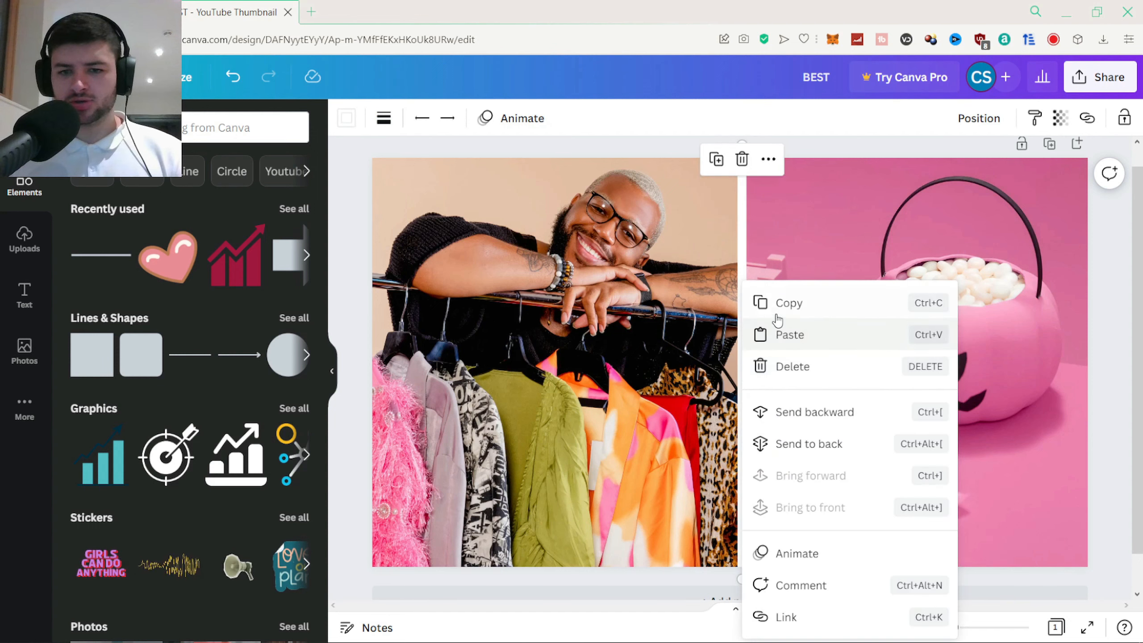
click(775, 311)
right_click(741, 373)
click(764, 341)
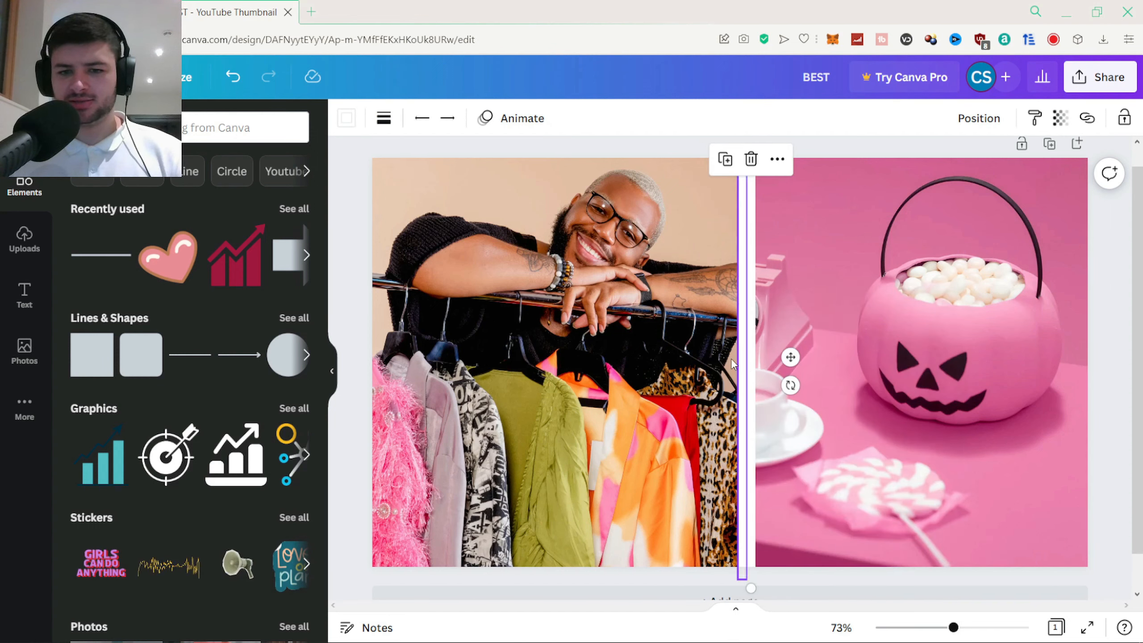
drag(740, 567, 373, 376)
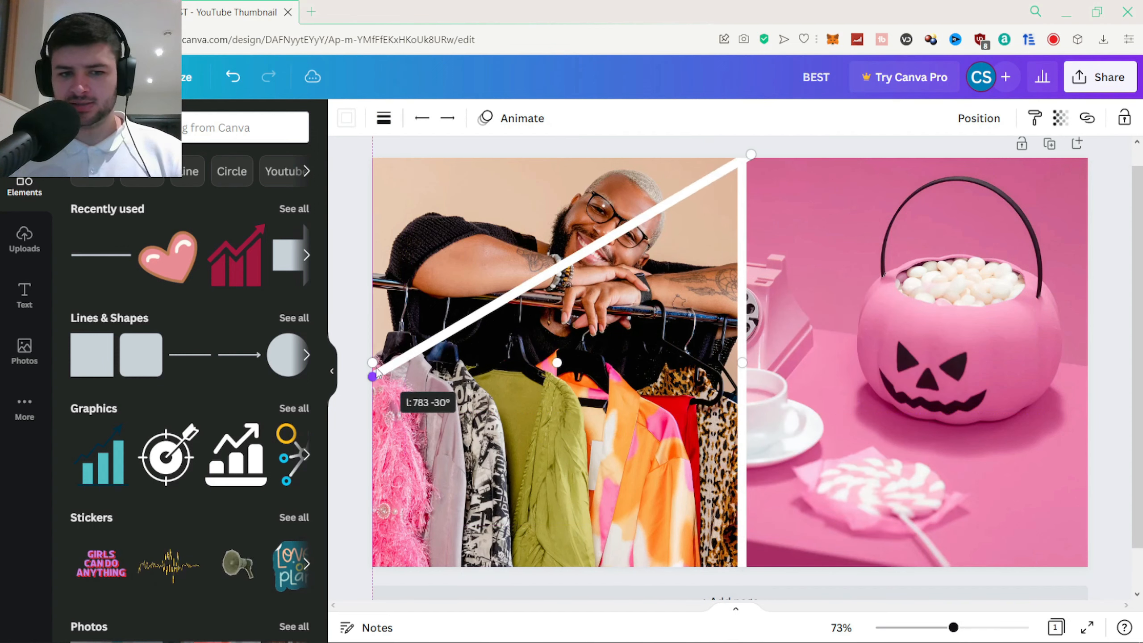
drag(750, 155, 1109, 376)
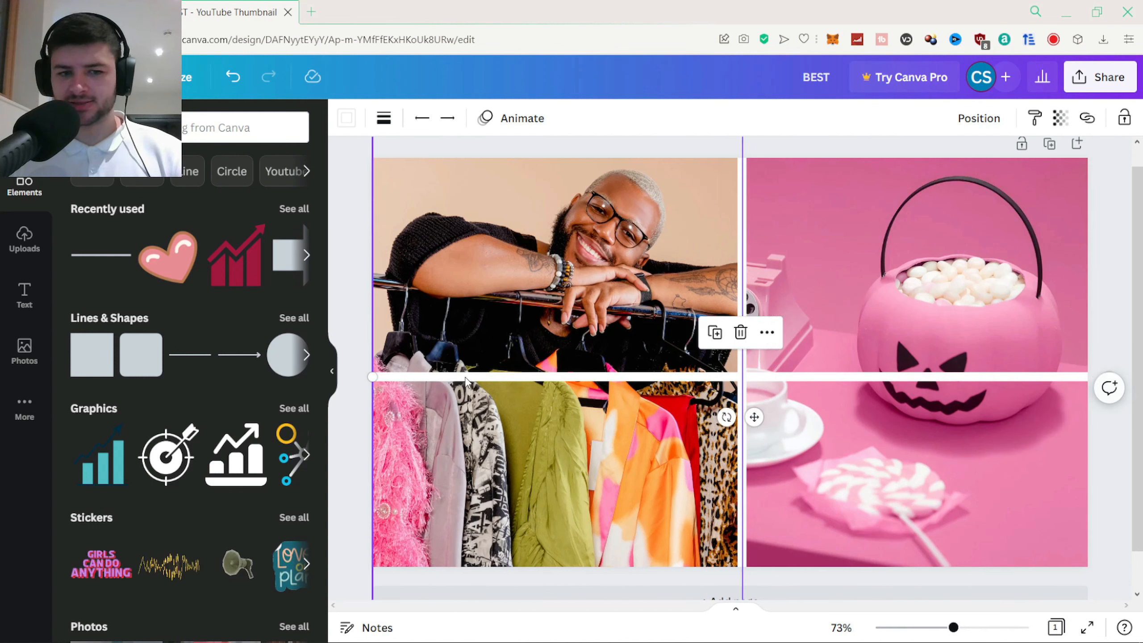
Shrink the pink Halloween photo and move it up so its telephone and pumpkin sit in the upper-right quarter
click(614, 271)
click(859, 263)
drag(935, 329, 933, 280)
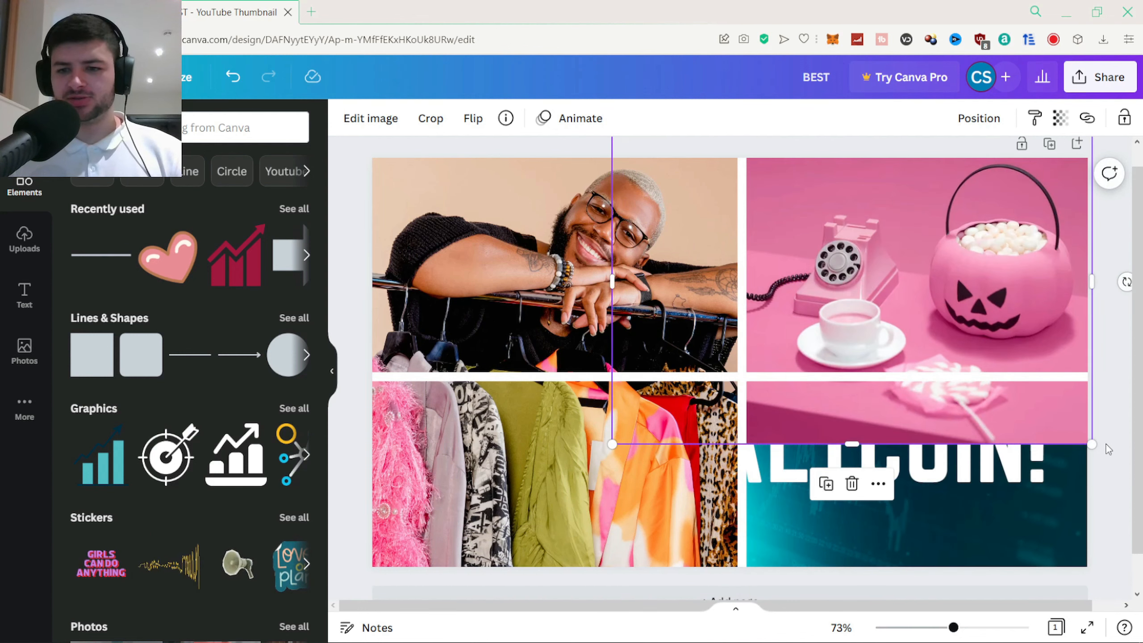
click(1108, 449)
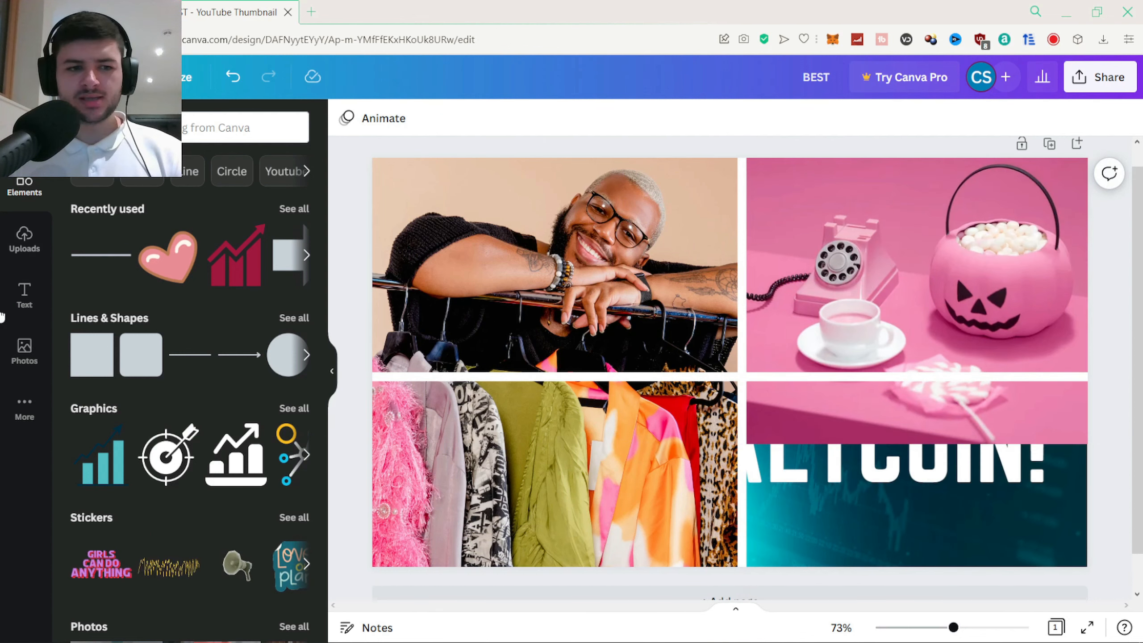
Add the recommended photo of pancakes on a wooden table and shrink it into the thumbnail's lower-left quarter
click(24, 349)
scroll(229, 396, down, 5)
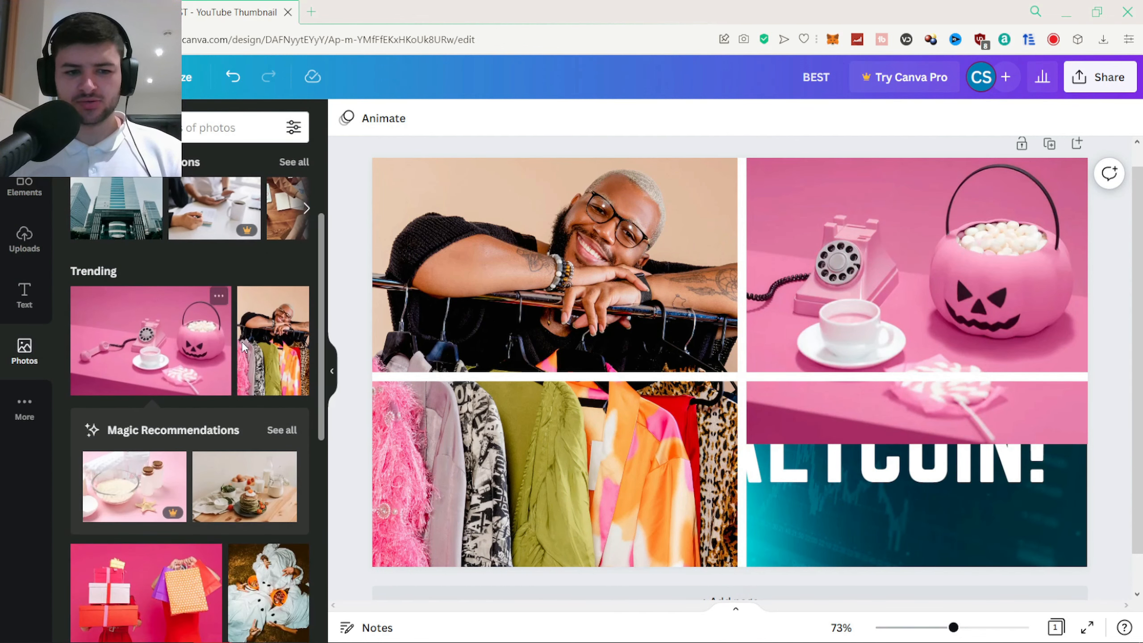
click(243, 408)
drag(662, 410, 552, 438)
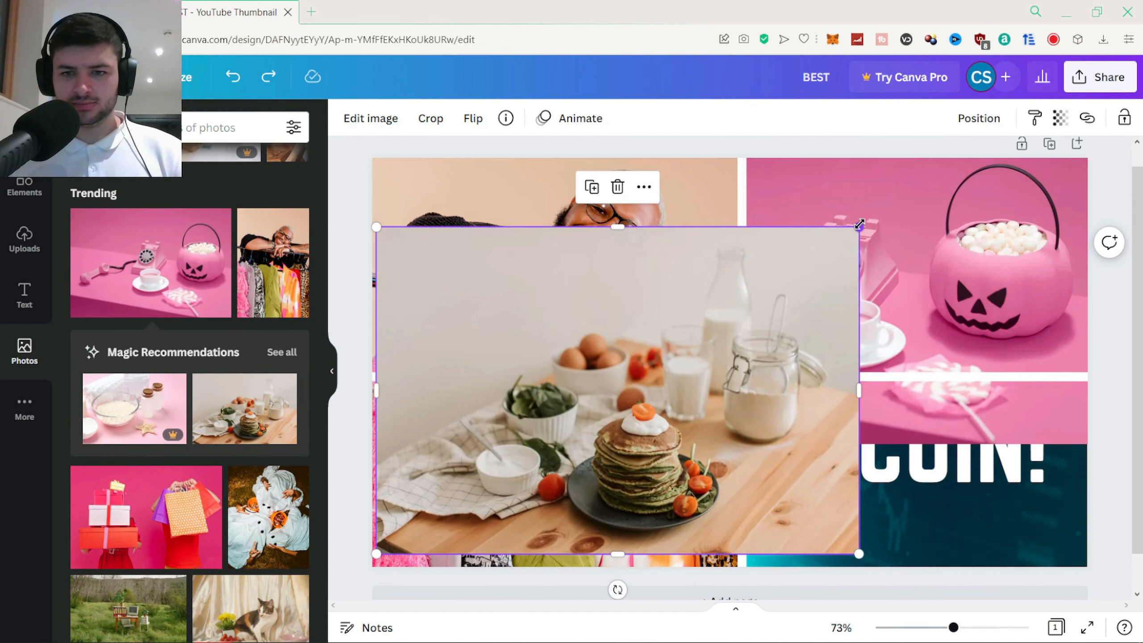
drag(857, 227, 658, 413)
Bring the horizontal white divider line to the front, above the pancake photo
right_click(712, 377)
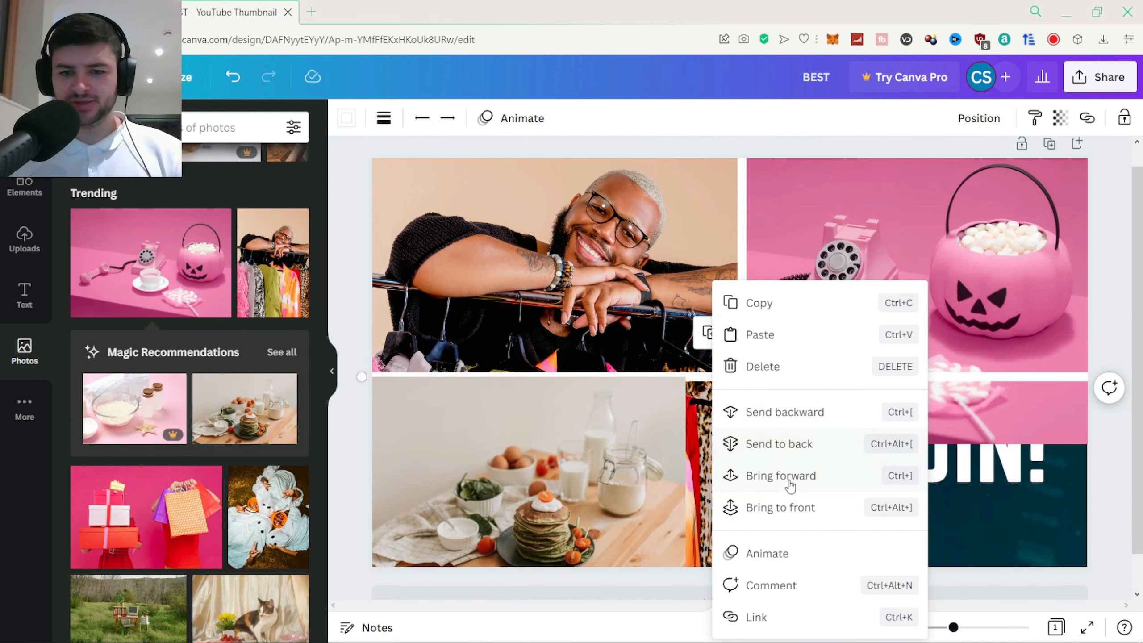
click(786, 508)
right_click(743, 287)
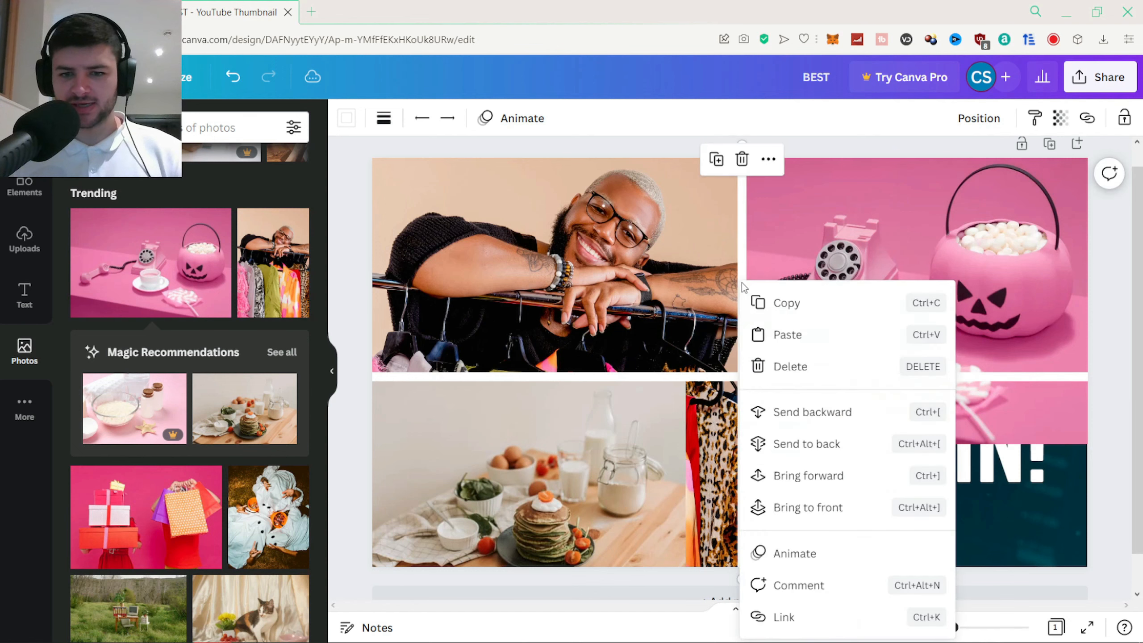
click(672, 581)
Enlarge the pancake photo to 662 px wide so it reaches the vertical line, and shift it upwards
drag(686, 585, 745, 607)
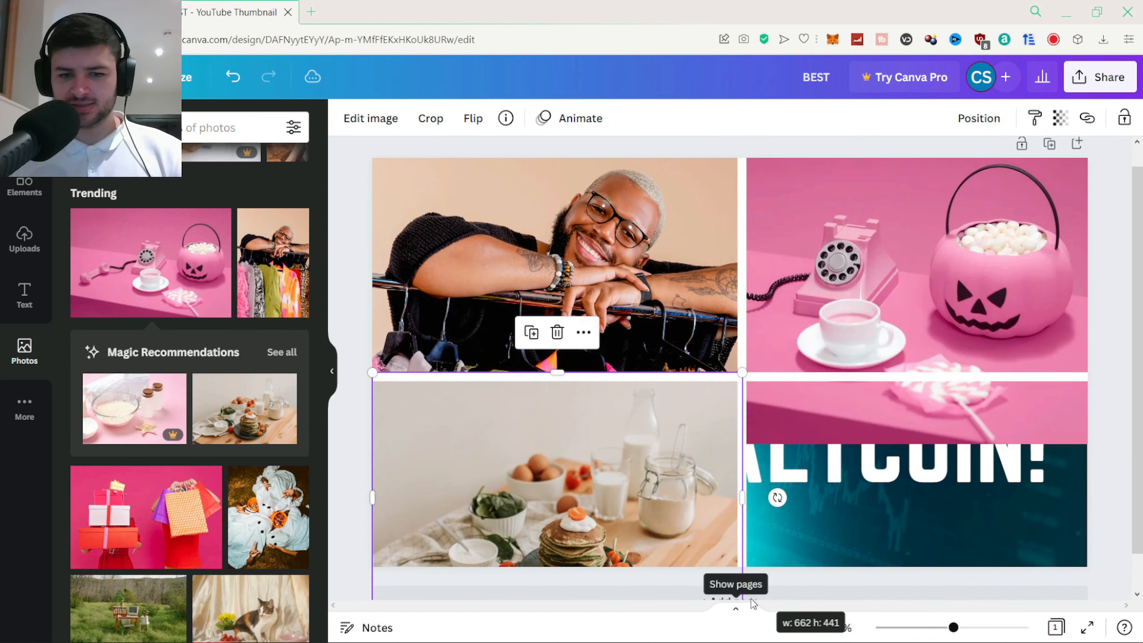
drag(705, 495, 704, 464)
key(ctrl+[)
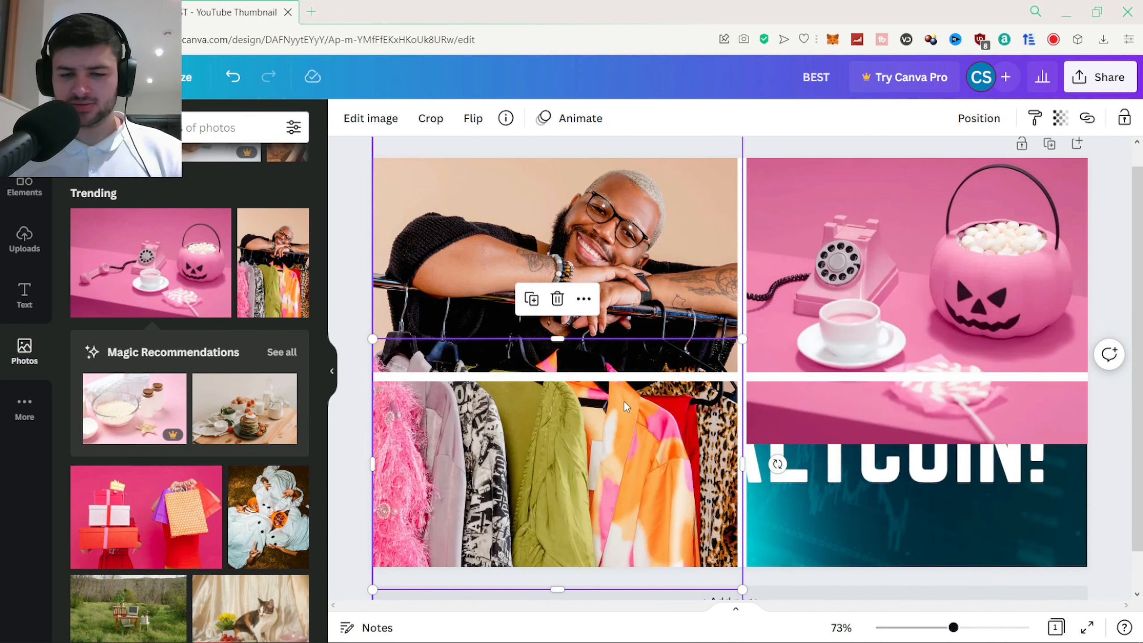
key(ctrl+])
Crop the pancake photo's upper edge down to the horizontal divider line
double_click(550, 448)
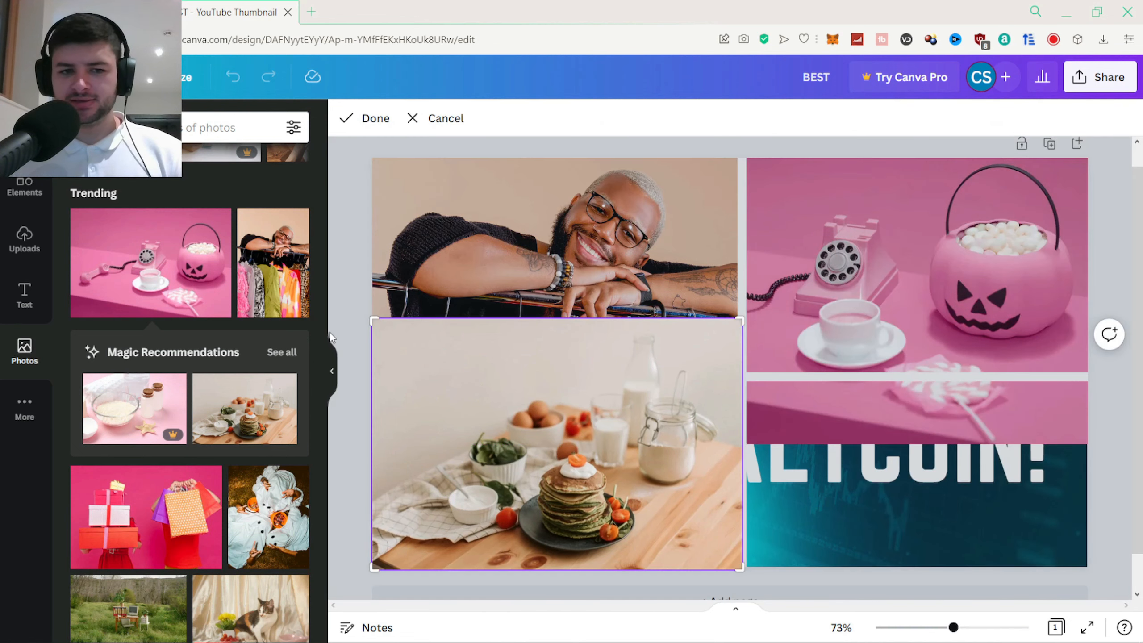
click(349, 321)
click(349, 323)
click(471, 395)
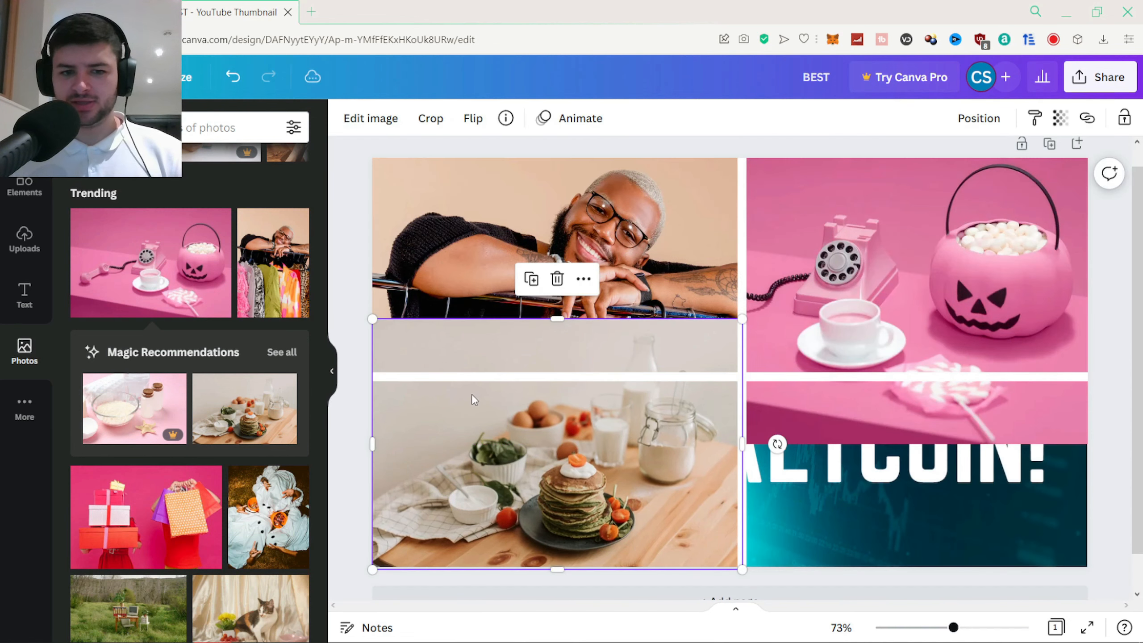
click(432, 119)
drag(375, 321, 346, 378)
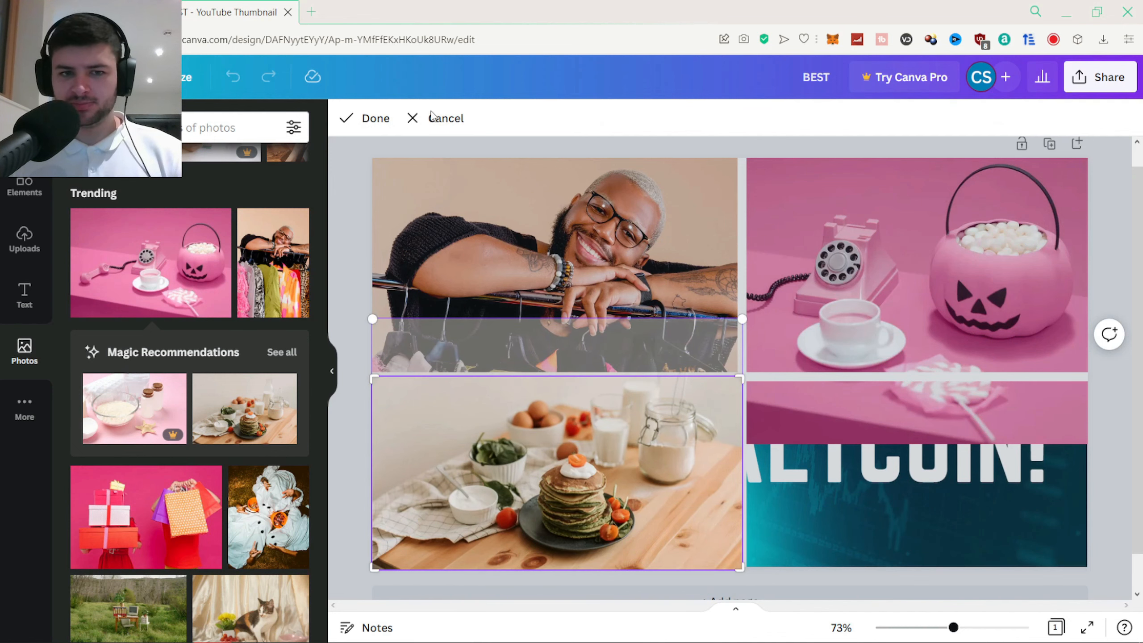
click(366, 118)
key(Escape)
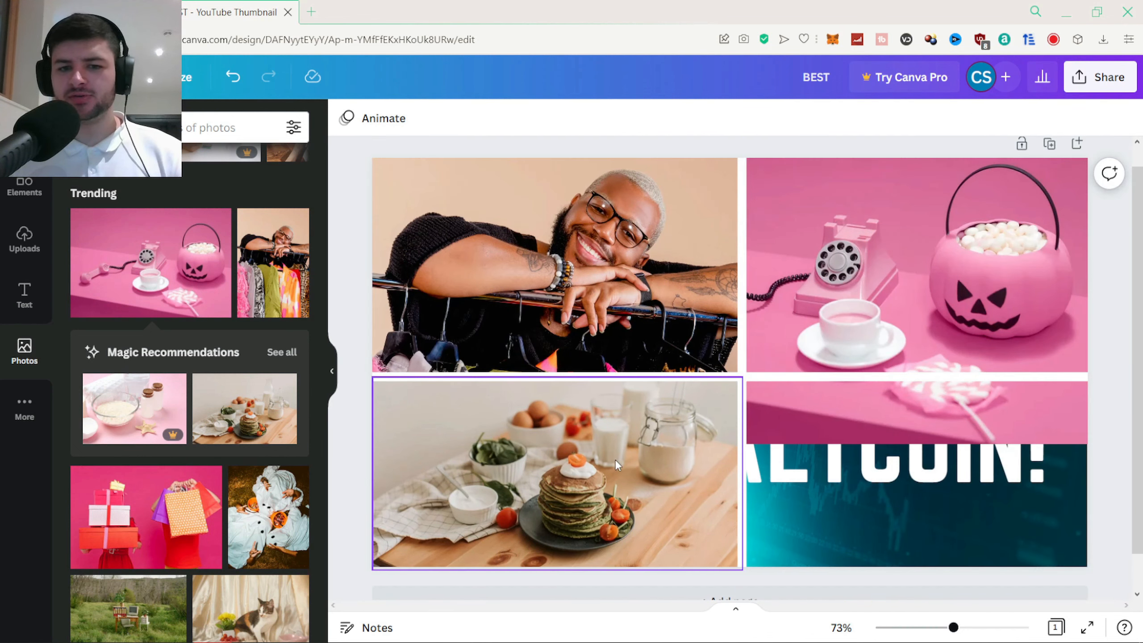
Add the trending photo of an office desk in a meadow and enlarge it over the thumbnail's lower-right quarter
click(587, 475)
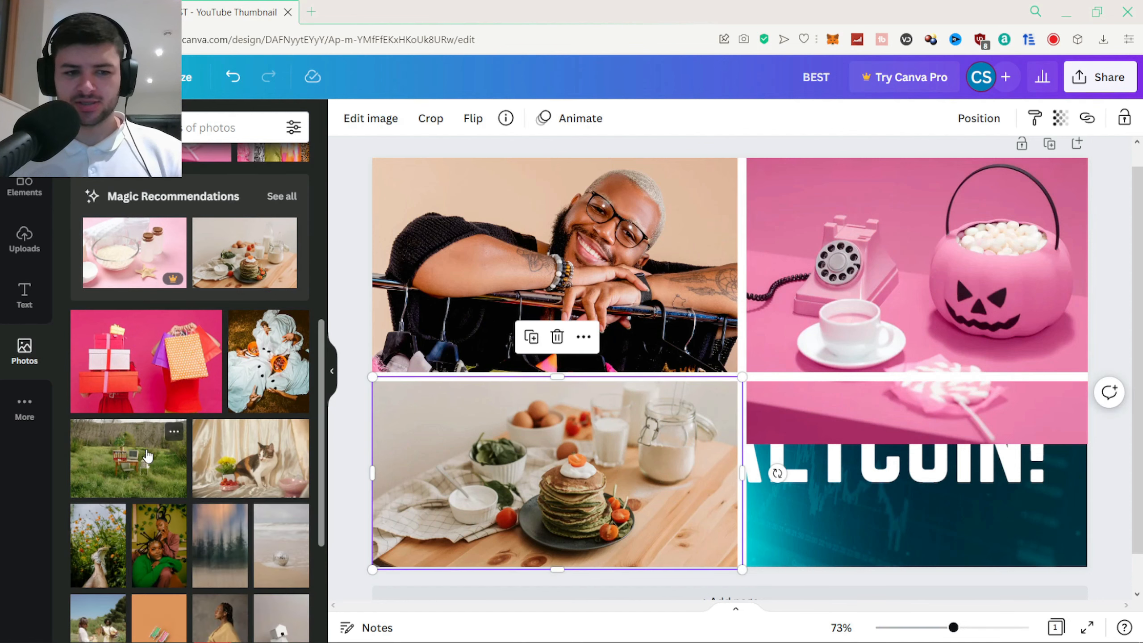
click(133, 454)
drag(705, 440, 799, 468)
drag(582, 227, 742, 336)
drag(1065, 554, 1137, 603)
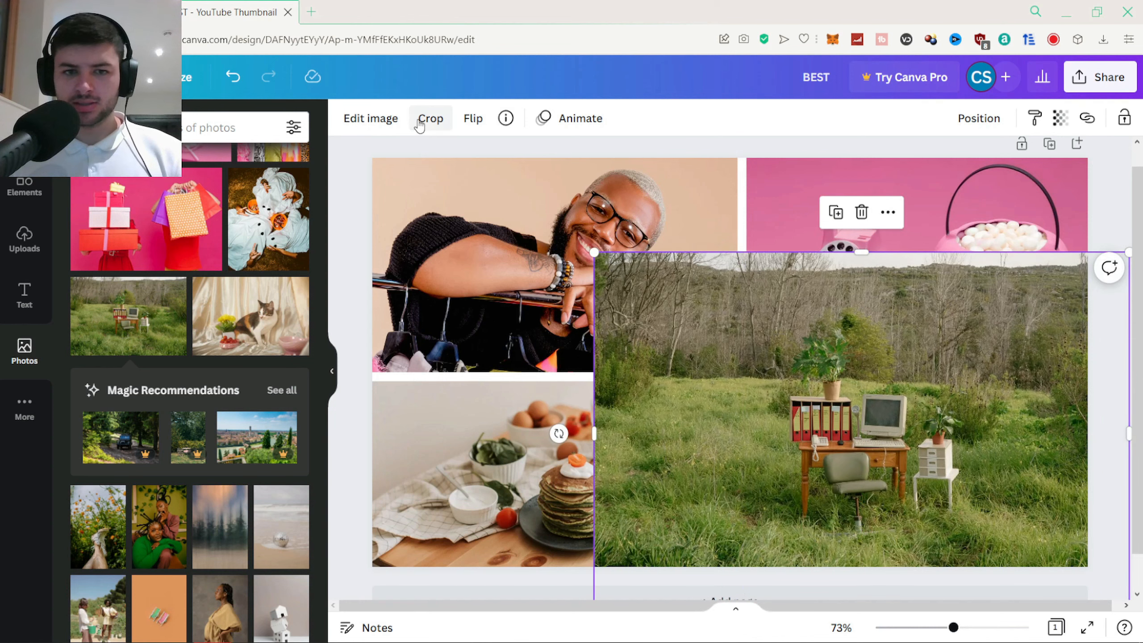
Crop the meadow desk photo's upper-left corner to where the divider lines cross, and send it backward one layer
click(425, 120)
drag(592, 254, 741, 376)
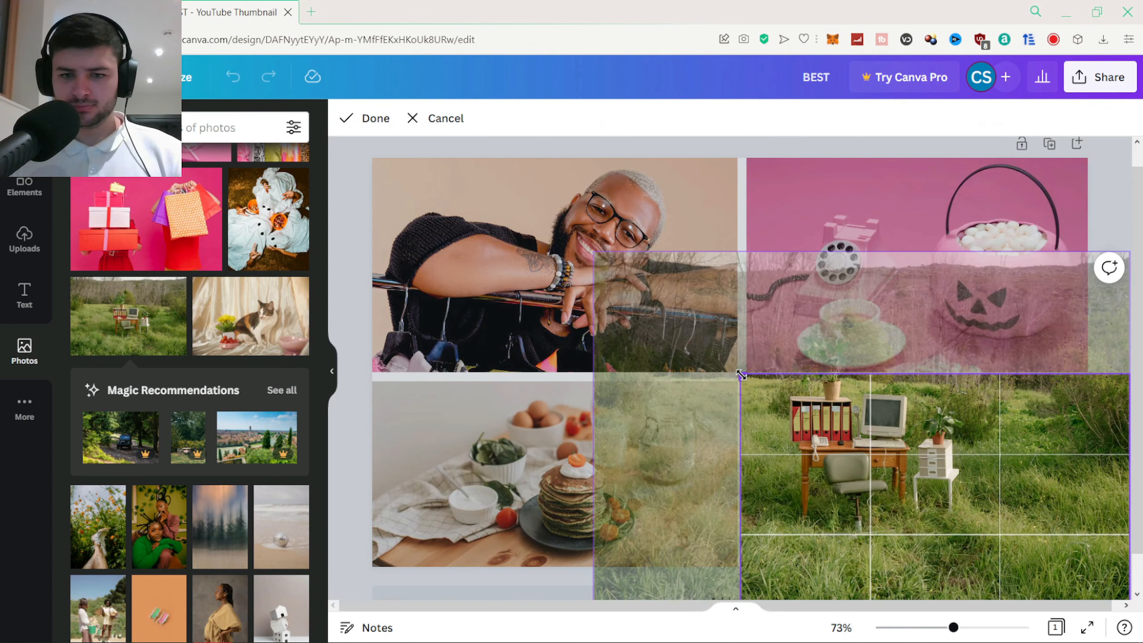
click(1113, 341)
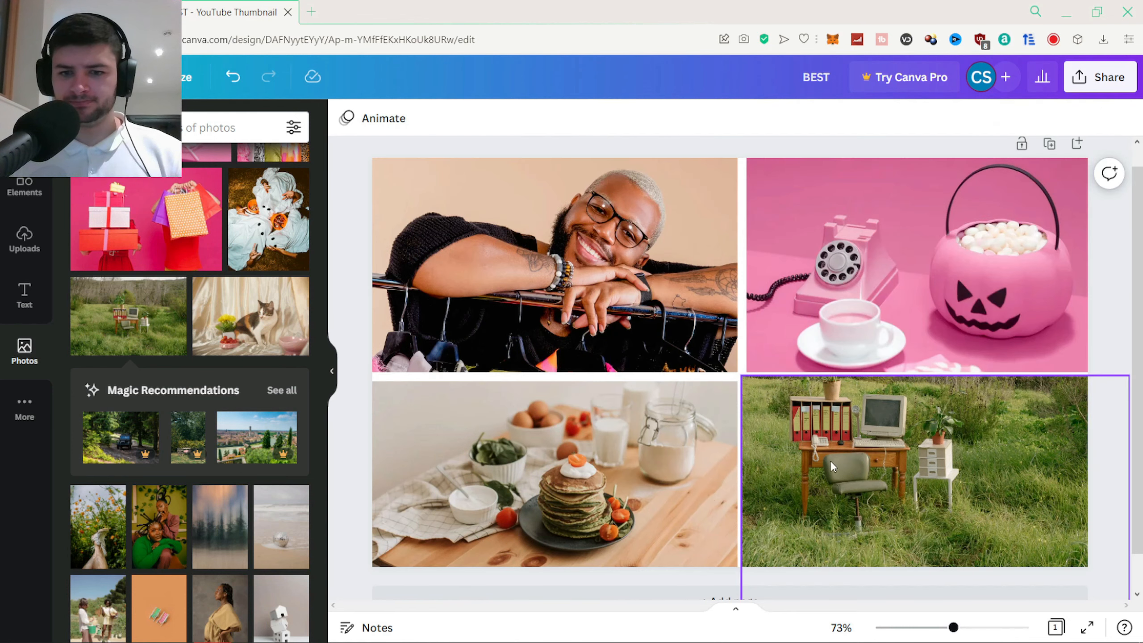
right_click(817, 398)
click(874, 363)
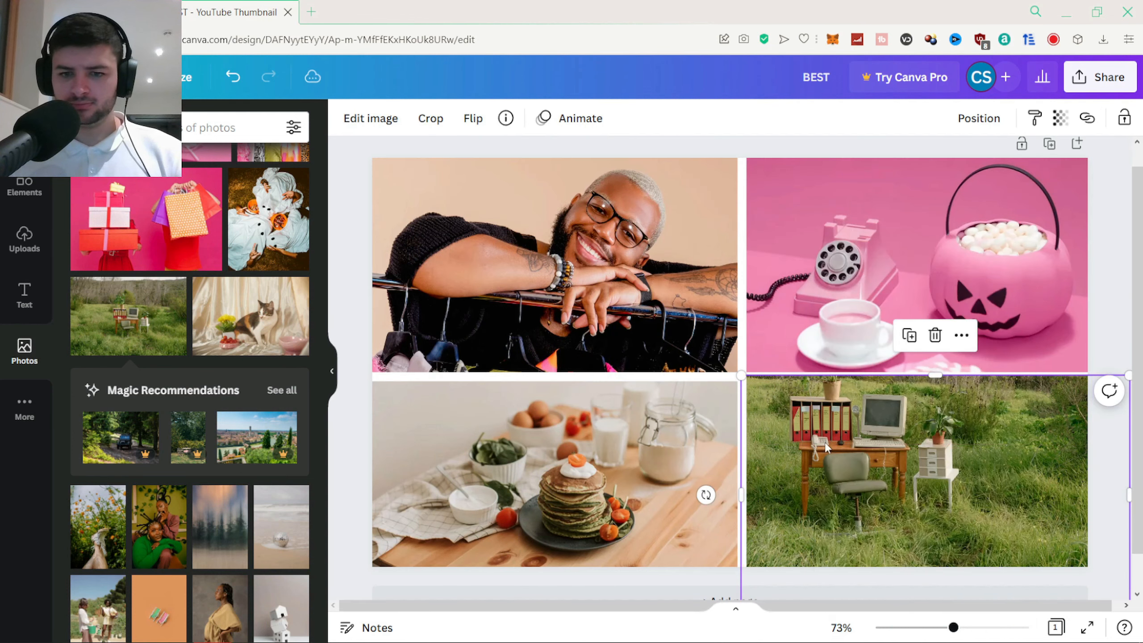
right_click(838, 443)
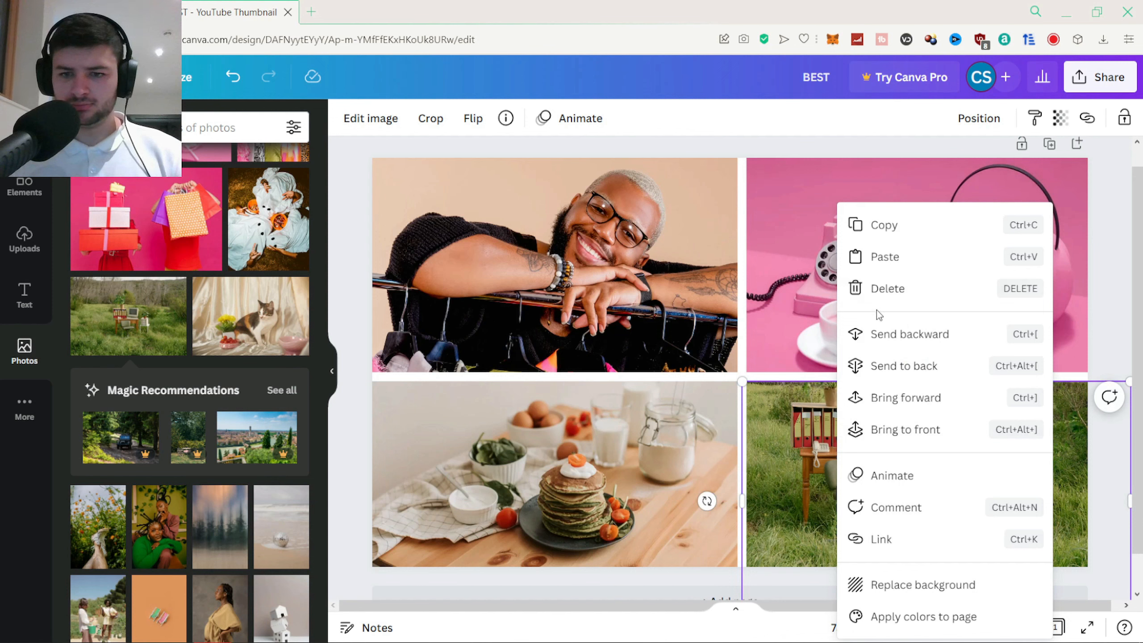
click(875, 364)
key(ctrl+z)
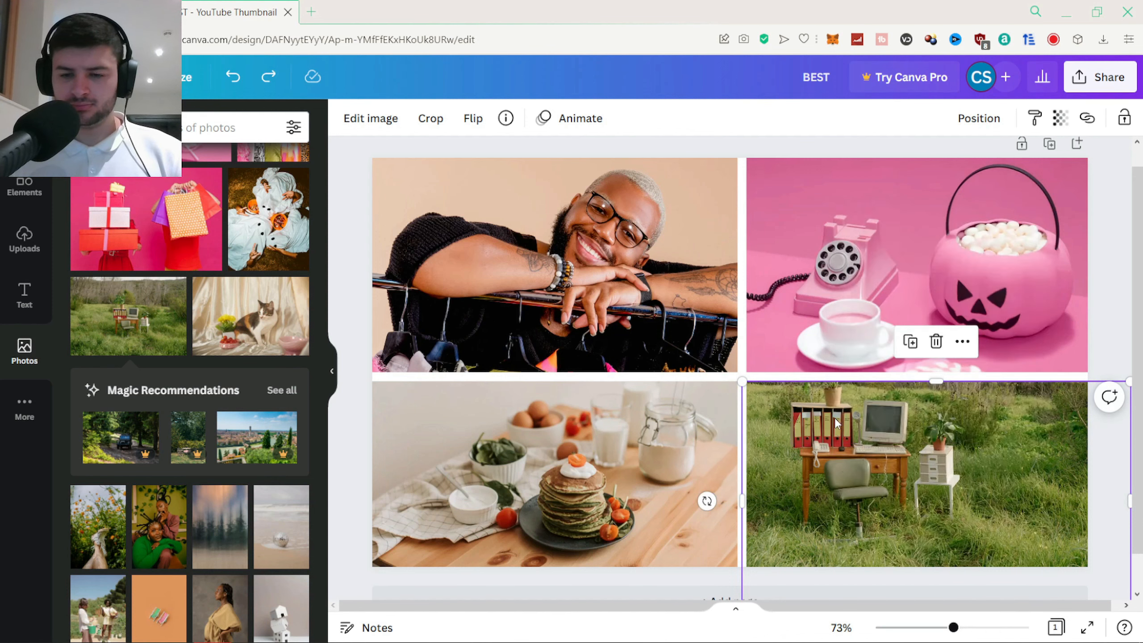
Send the meadow desk photo backward again and align its upper edge beneath the horizontal divider line
right_click(835, 420)
click(875, 334)
drag(834, 446, 835, 444)
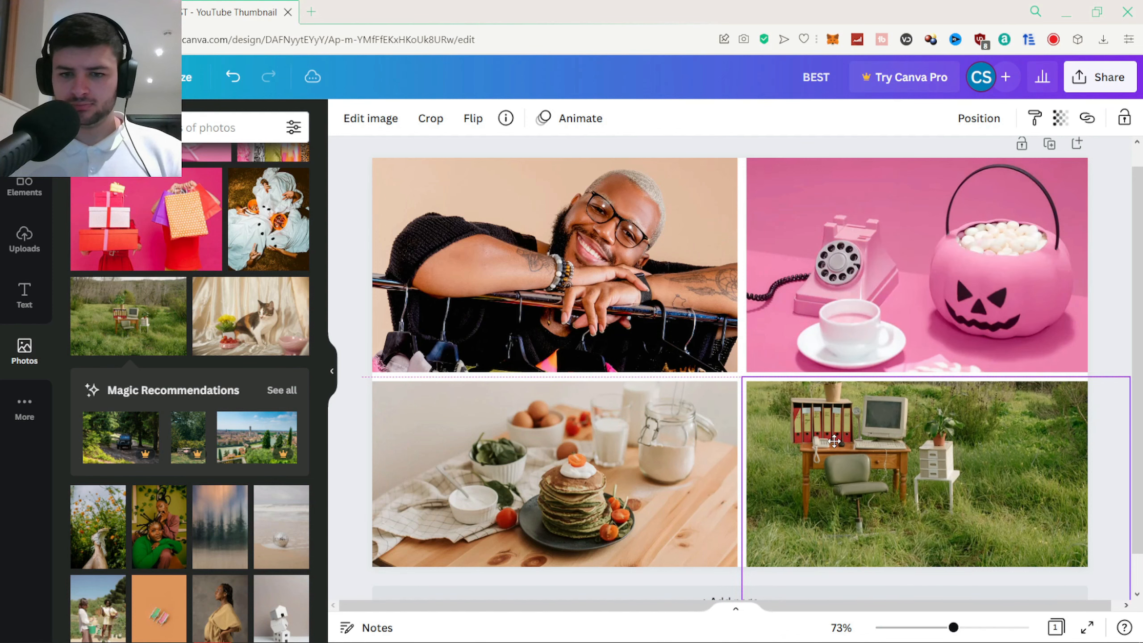
click(1107, 298)
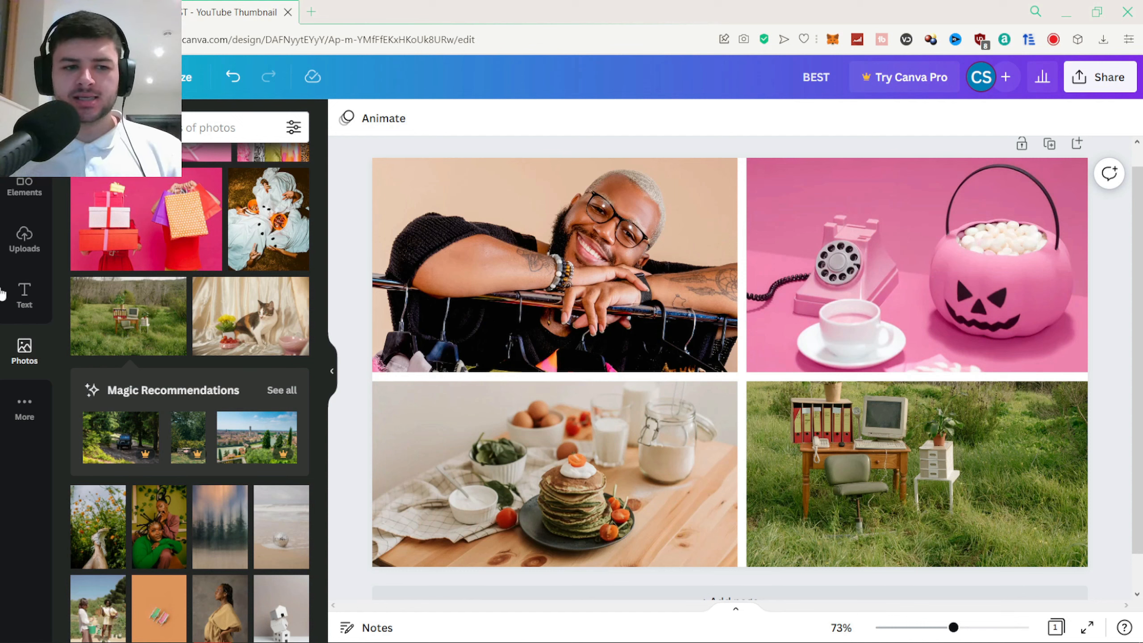
Add a heading to the thumbnail reading "INTERIOR DESIGN"
click(24, 295)
scroll(111, 332, down, 2)
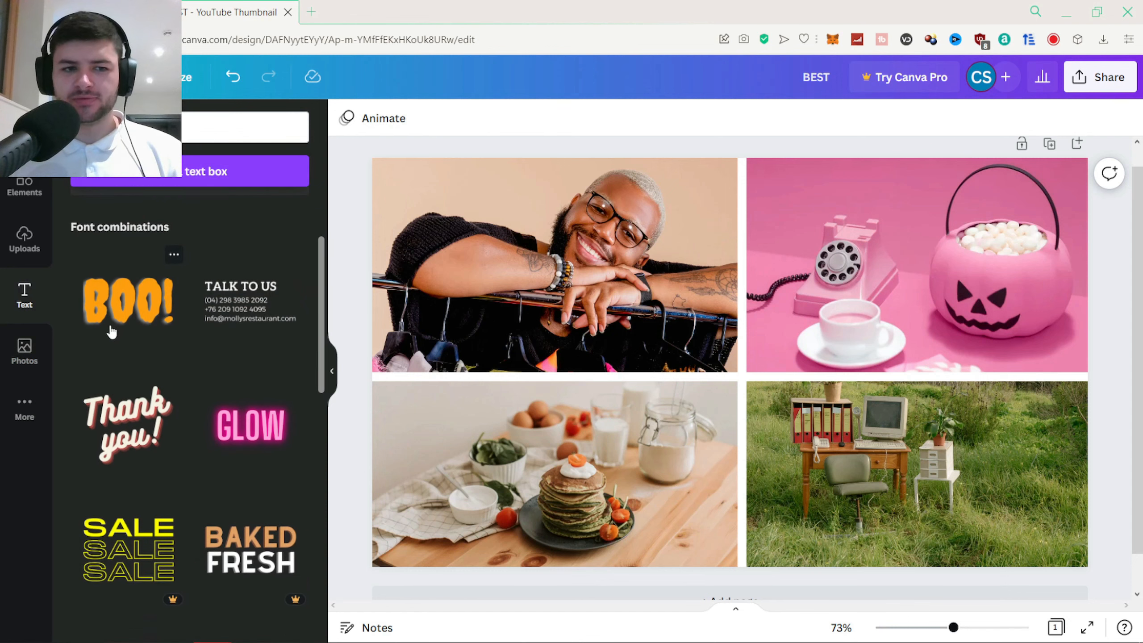
scroll(112, 332, up, 2)
click(230, 246)
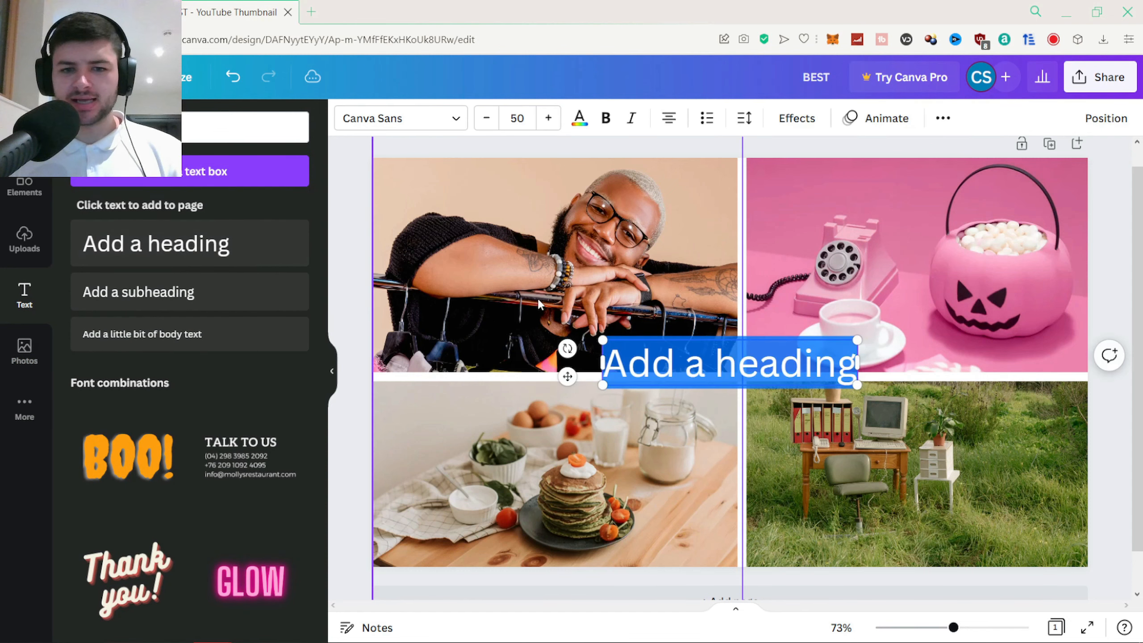
key(BackSpace)
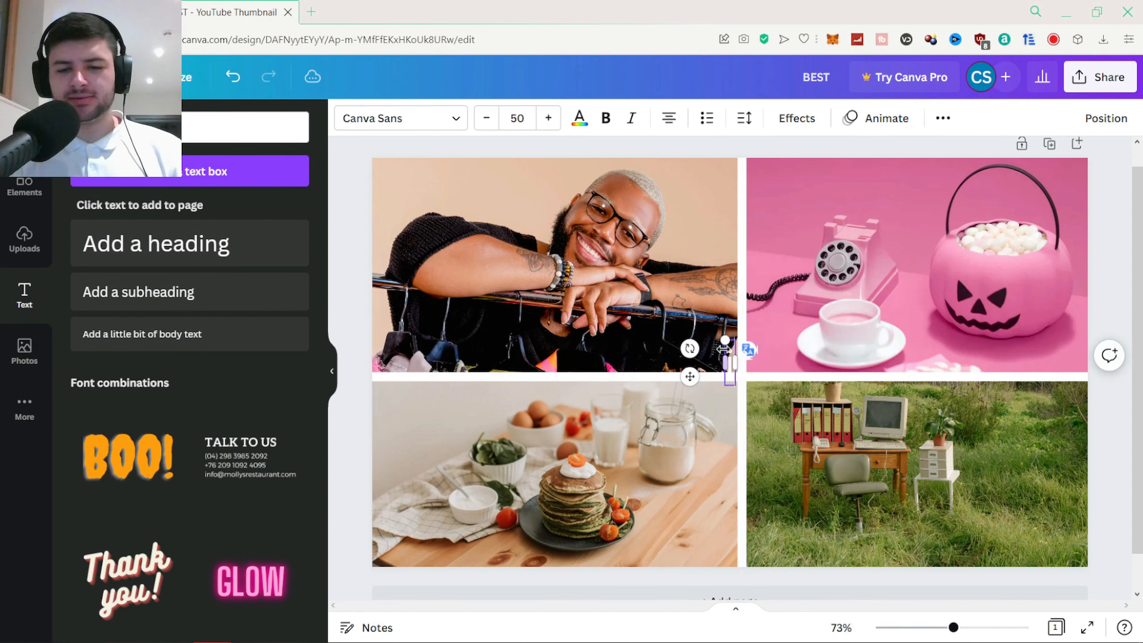
text(INTERIOR DESIGN)
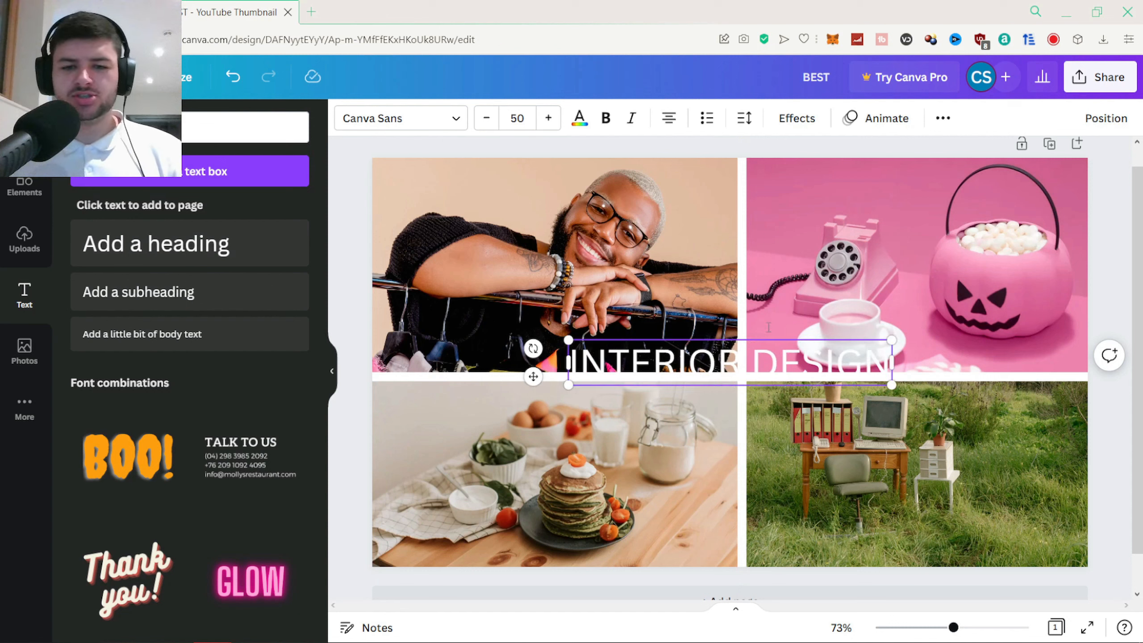
Enlarge the "INTERIOR DESIGN" heading to about size 65.9, position it over the divider lines' crossing, and make it bold
mouse_move(638, 365)
mouse_down()
mouse_move(665, 380)
mouse_move(652, 376)
mouse_up()
drag(903, 353, 1006, 340)
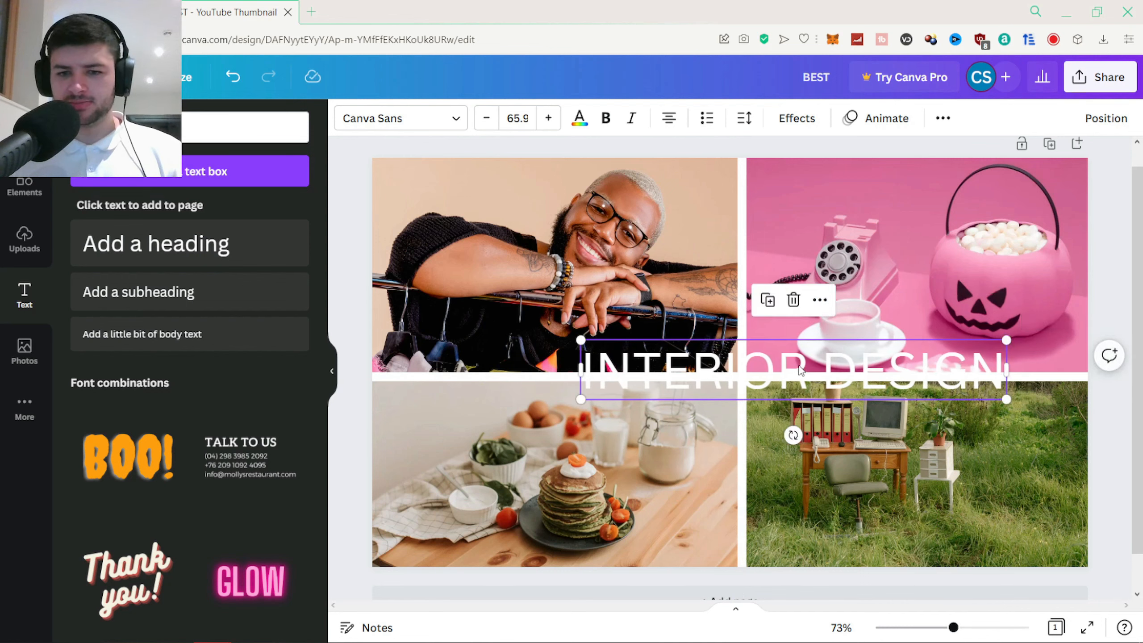
drag(800, 370, 748, 372)
click(606, 118)
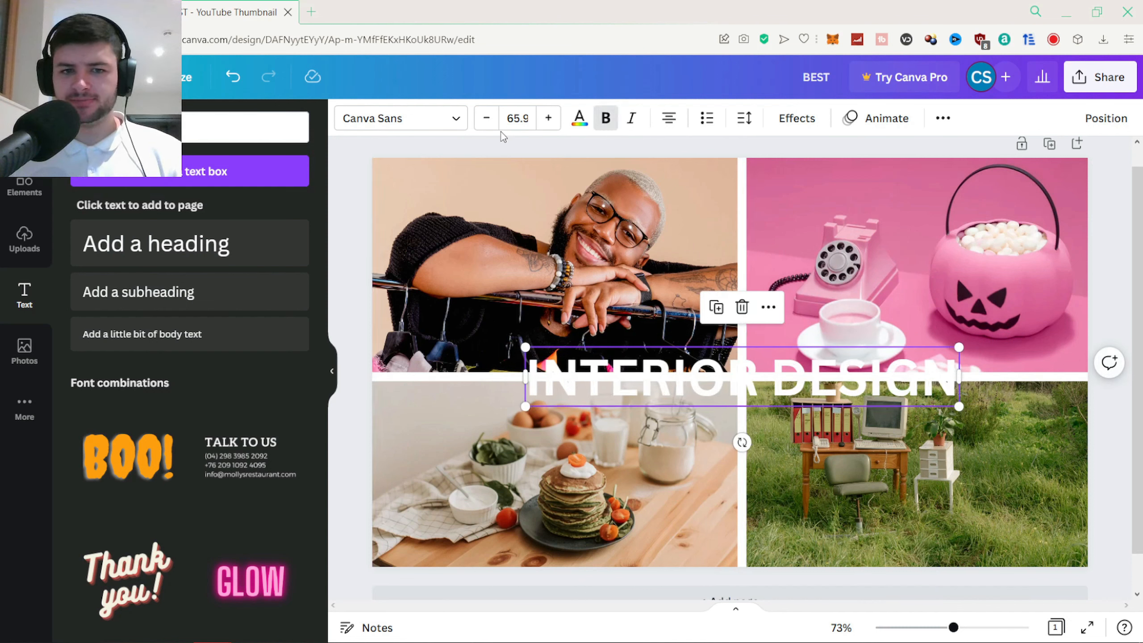
Increase the "INTERIOR DESIGN" heading's font size to 70.9 and look through the available fonts
click(548, 118)
click(548, 118)
click(548, 118)
click(548, 118)
click(548, 118)
click(430, 126)
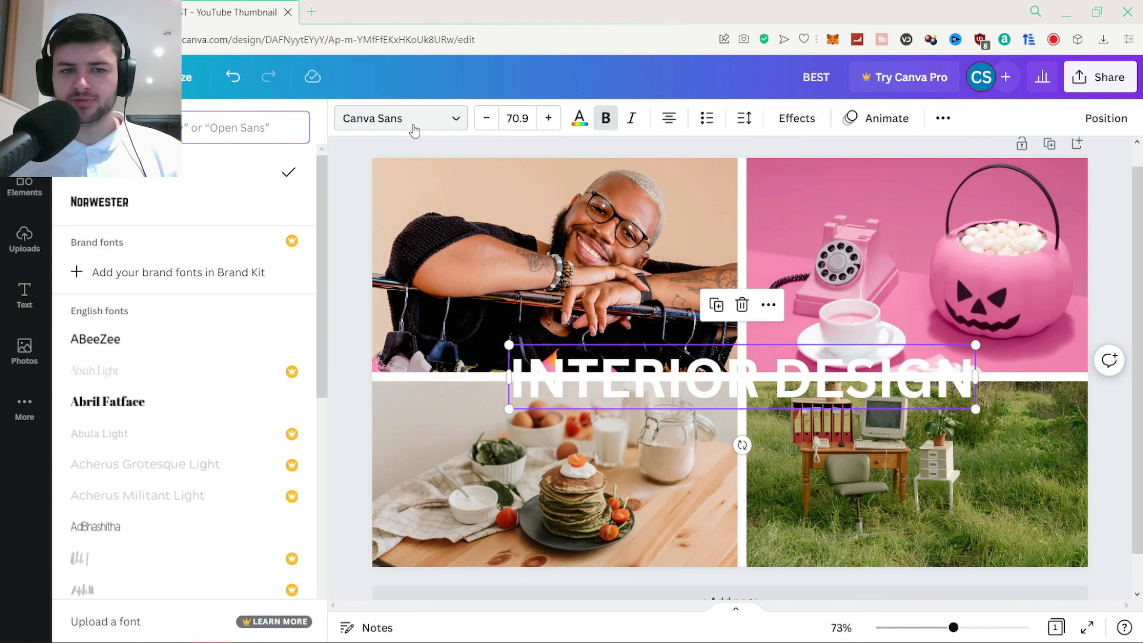
drag(322, 217, 322, 424)
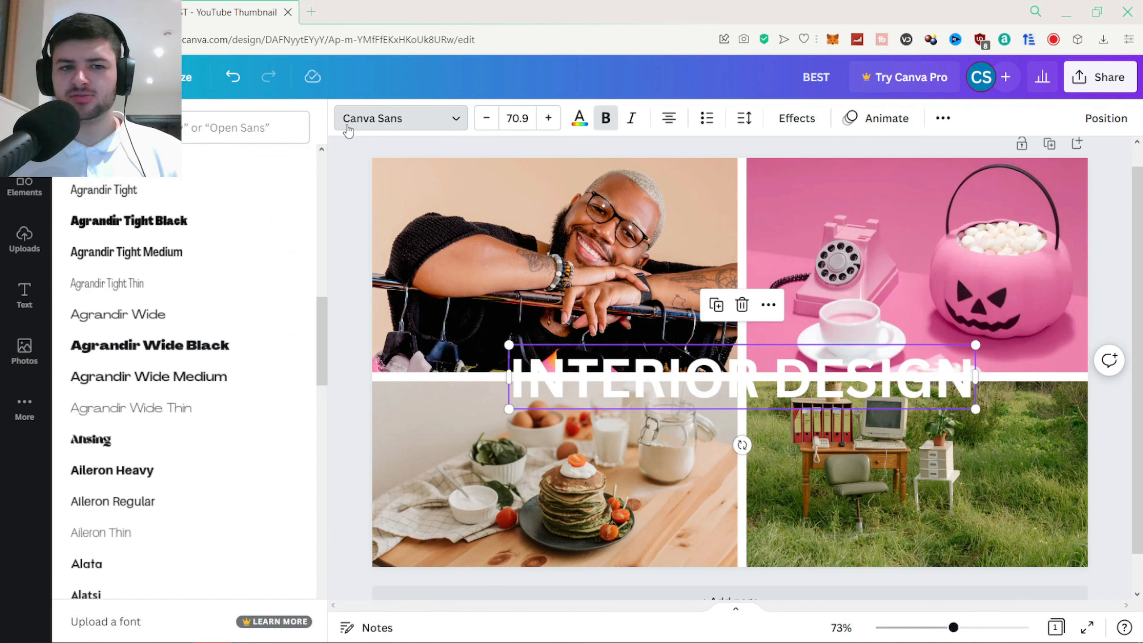
click(401, 118)
click(640, 321)
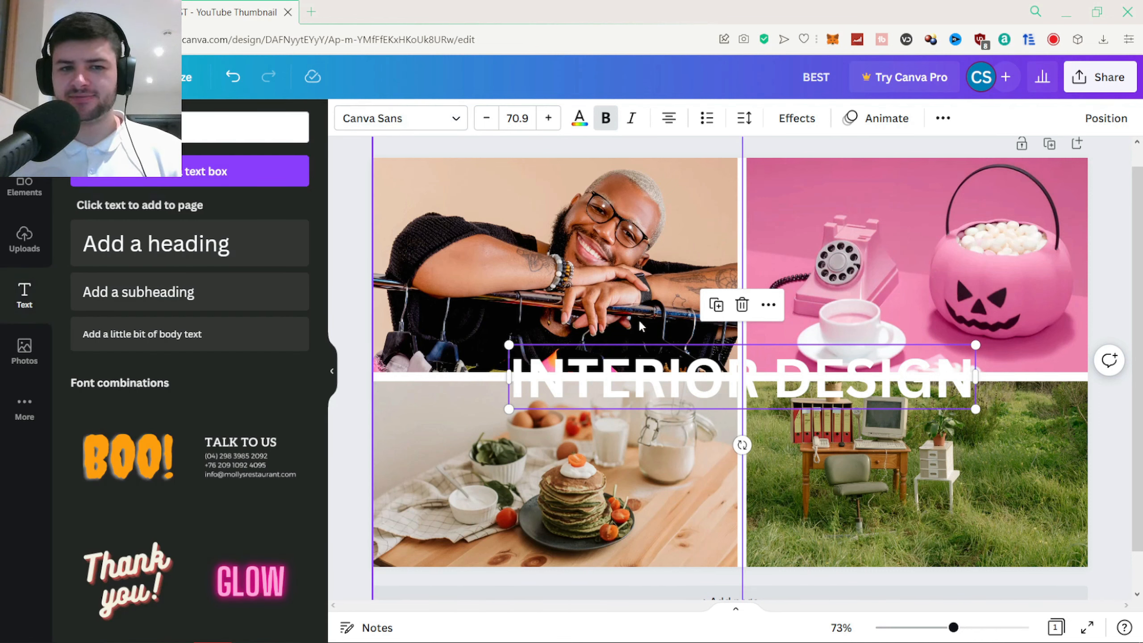
Apply the Shadow effect to the "INTERIOR DESIGN" heading and set the shadow colour to black
click(809, 117)
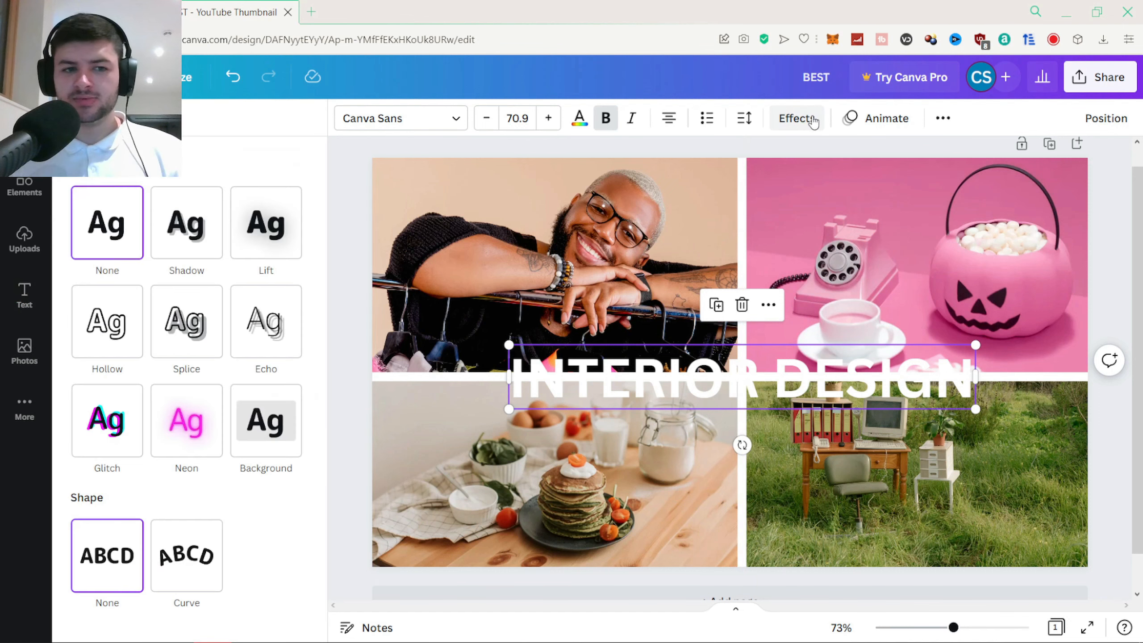
click(197, 227)
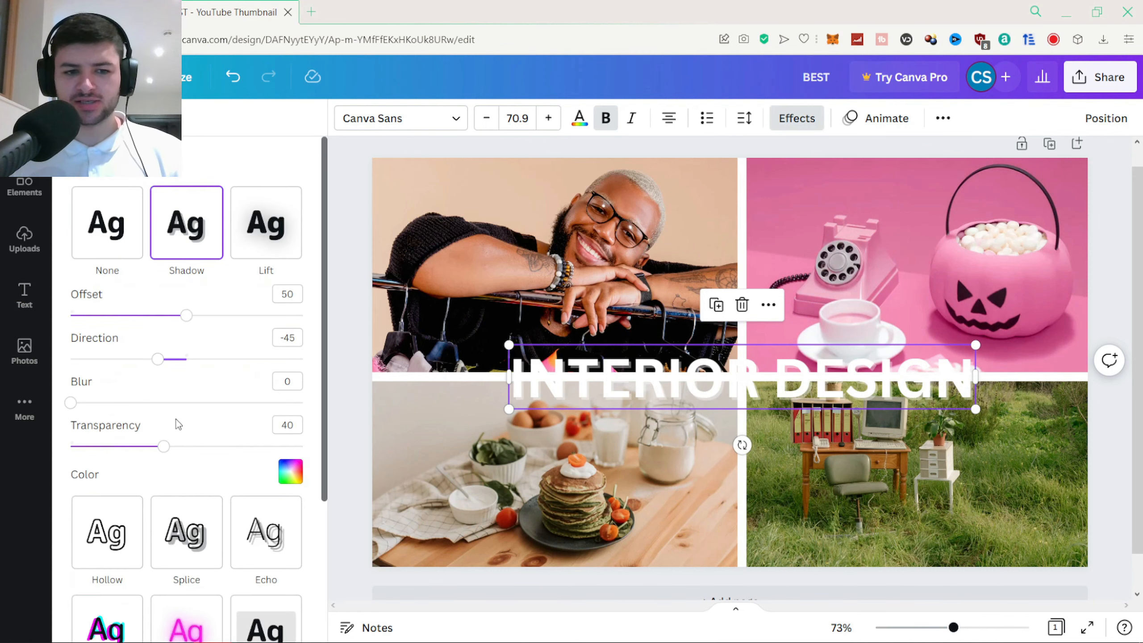
scroll(178, 425, down, 2)
click(290, 394)
click(90, 233)
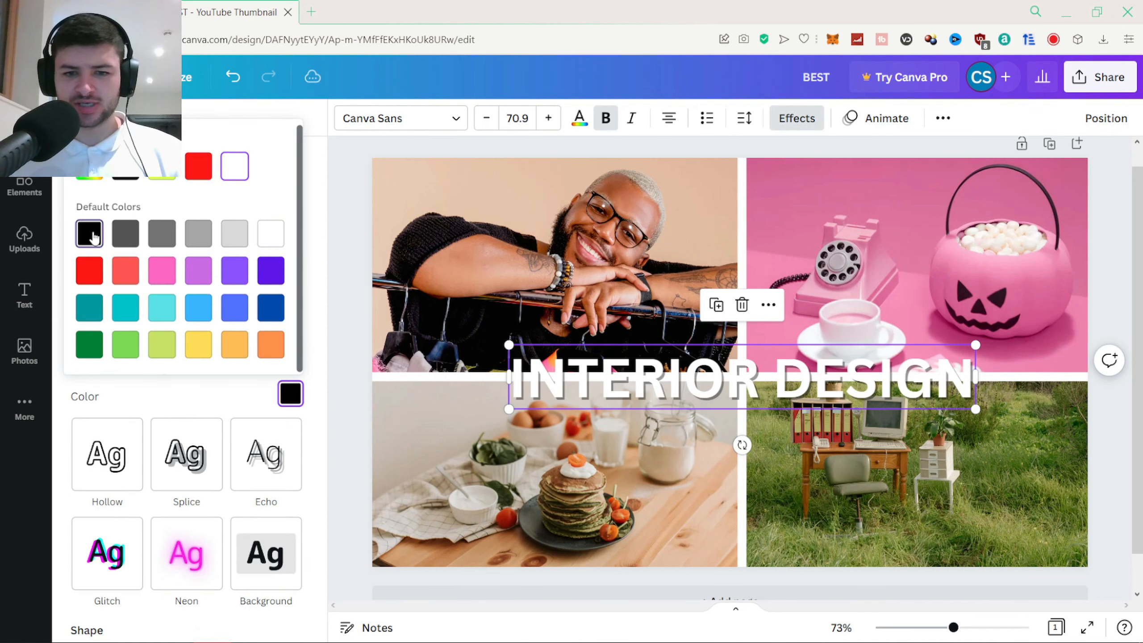
click(248, 401)
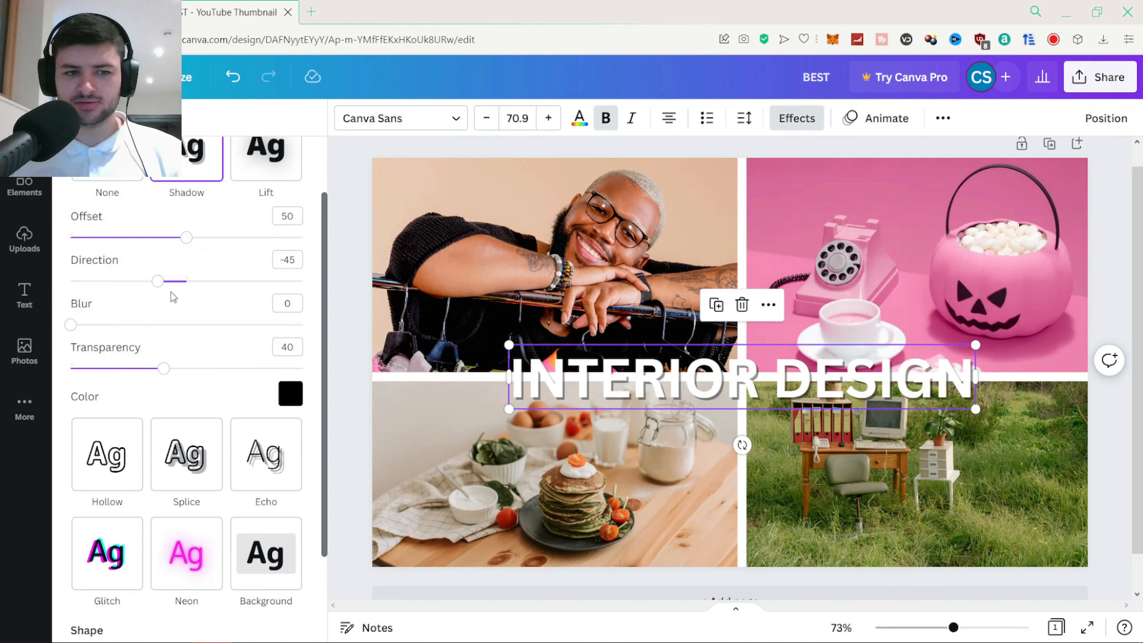
Adjust the heading shadow to offset 47, direction -54 and transparency 100, and deselect the heading
mouse_move(187, 237)
mouse_down()
mouse_move(266, 237)
mouse_move(191, 237)
mouse_up()
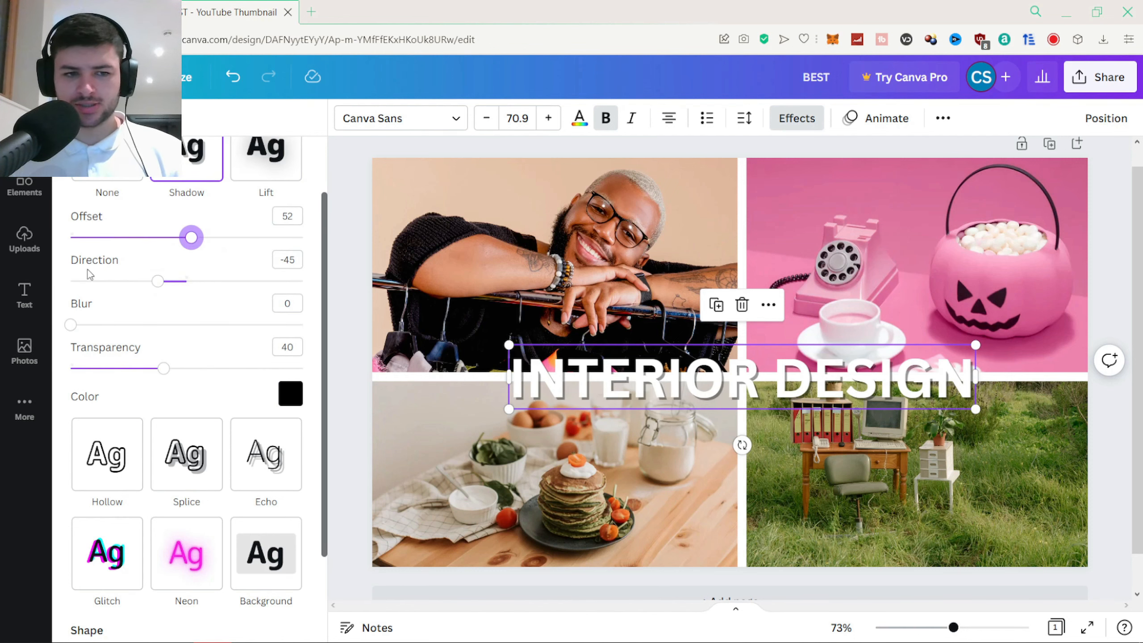
drag(164, 369, 305, 369)
drag(157, 281, 152, 280)
drag(191, 237, 180, 237)
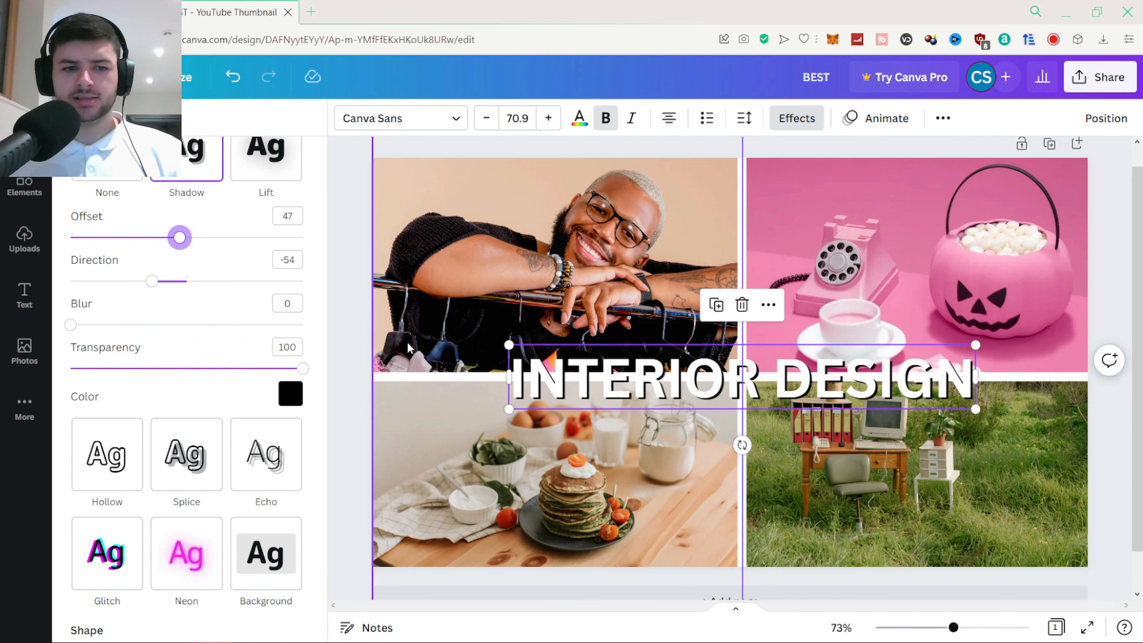
click(24, 295)
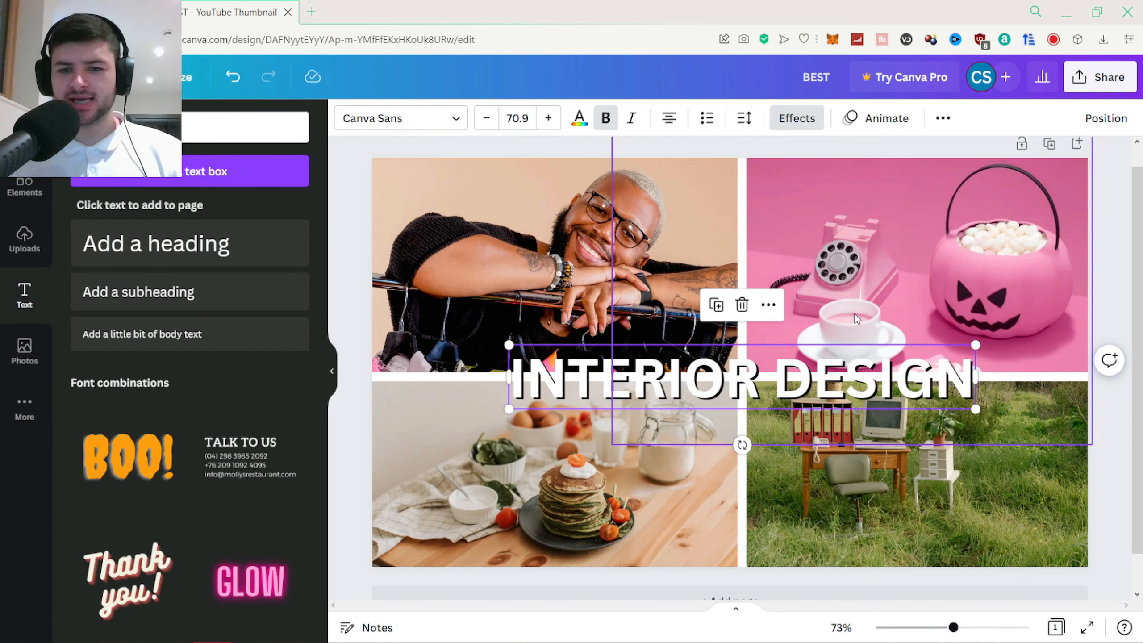
click(354, 275)
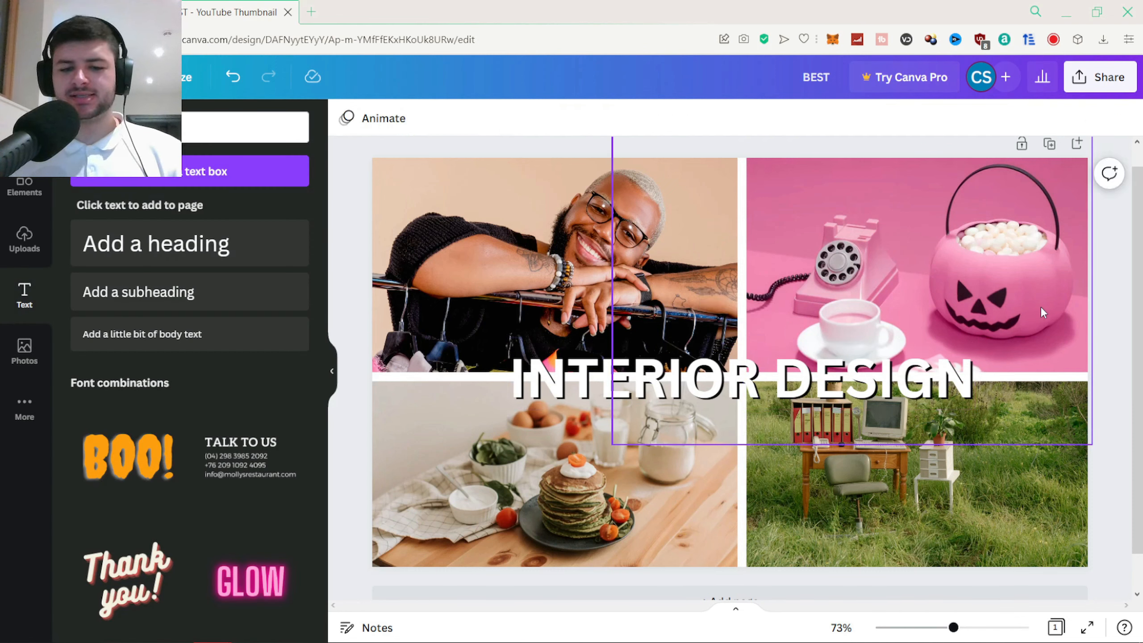
Examine how legible the thumbnail is when displayed at a very small size
scroll(1041, 306, down, 2)
scroll(1043, 312, down, 5)
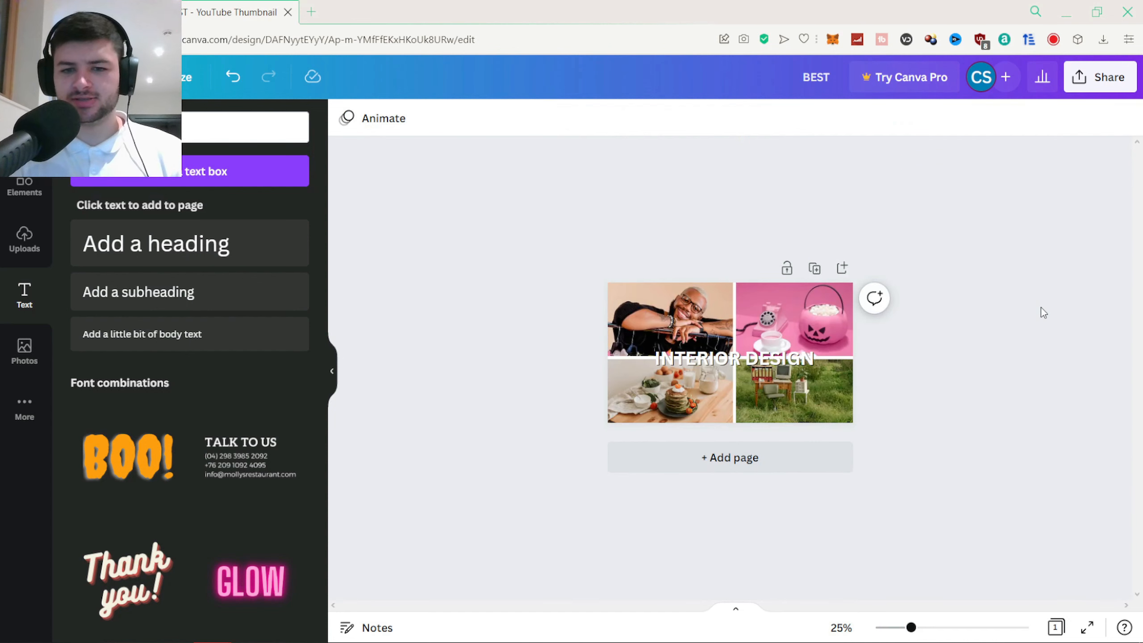
scroll(1043, 310, up, 2)
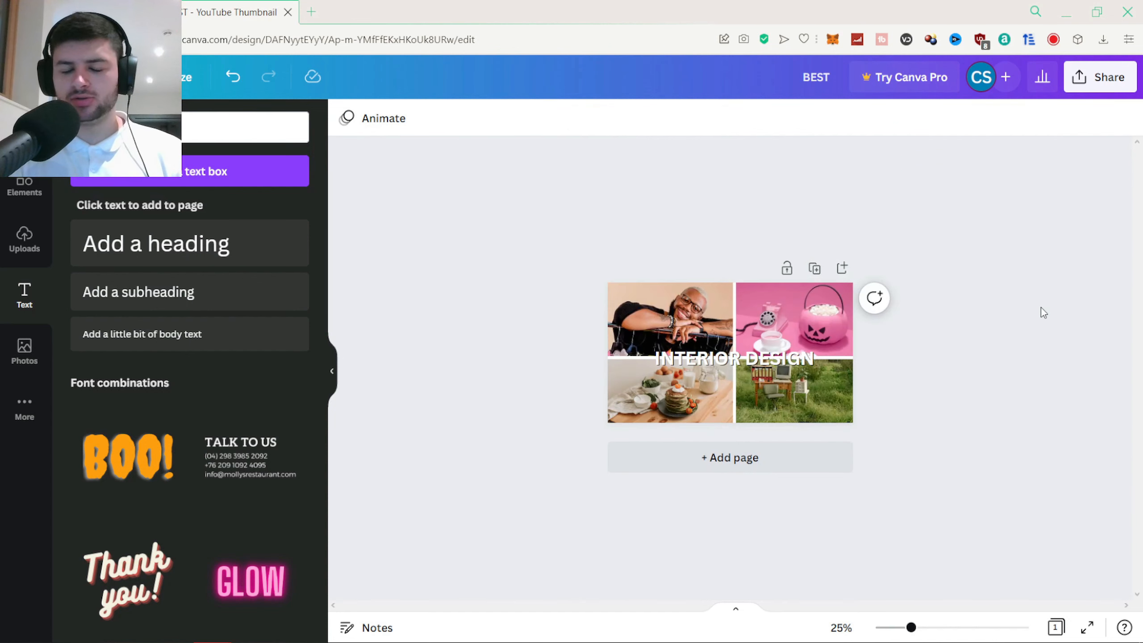
scroll(1042, 309, up, 2)
scroll(1042, 309, down, 4)
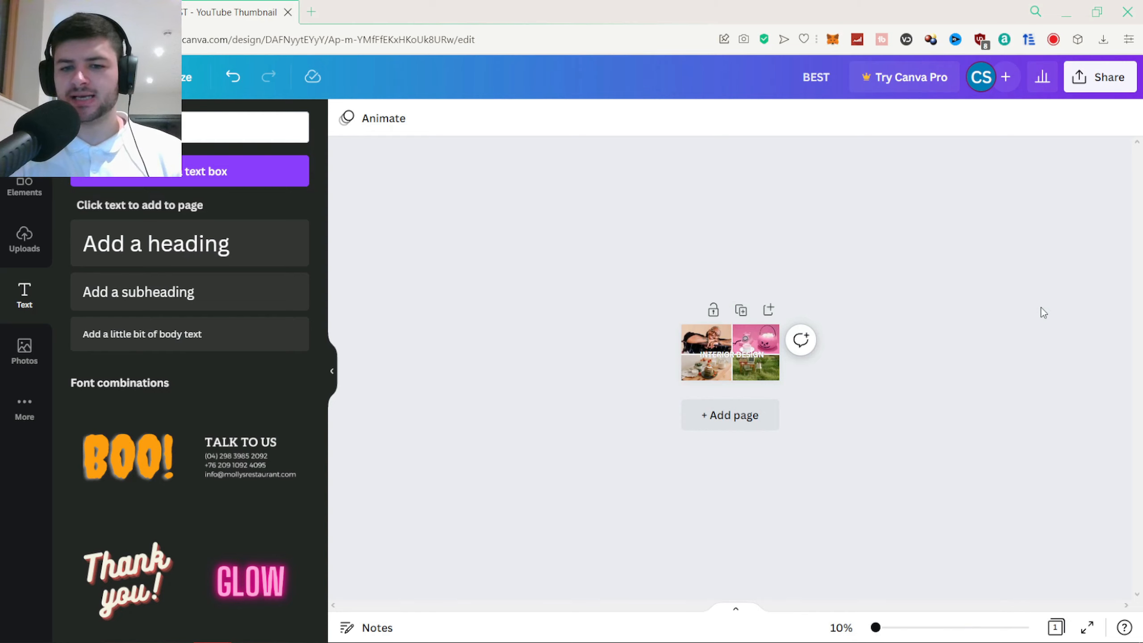
scroll(1042, 309, up, 4)
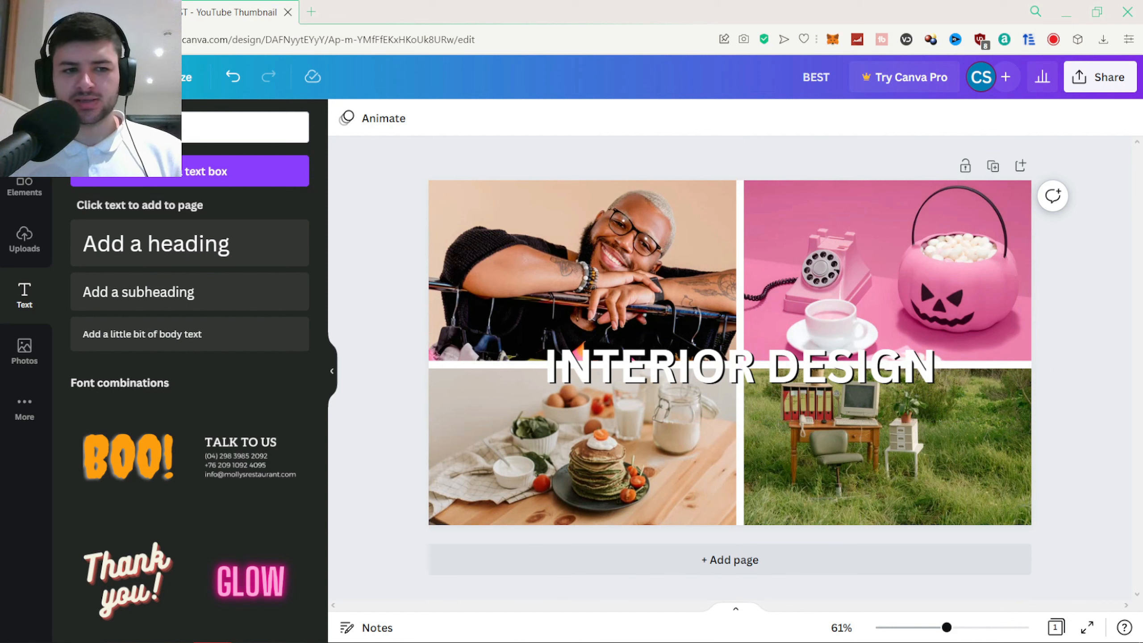
Open the design's download options and choose JPG as the file type
click(102, 76)
scroll(168, 365, down, 1)
click(165, 340)
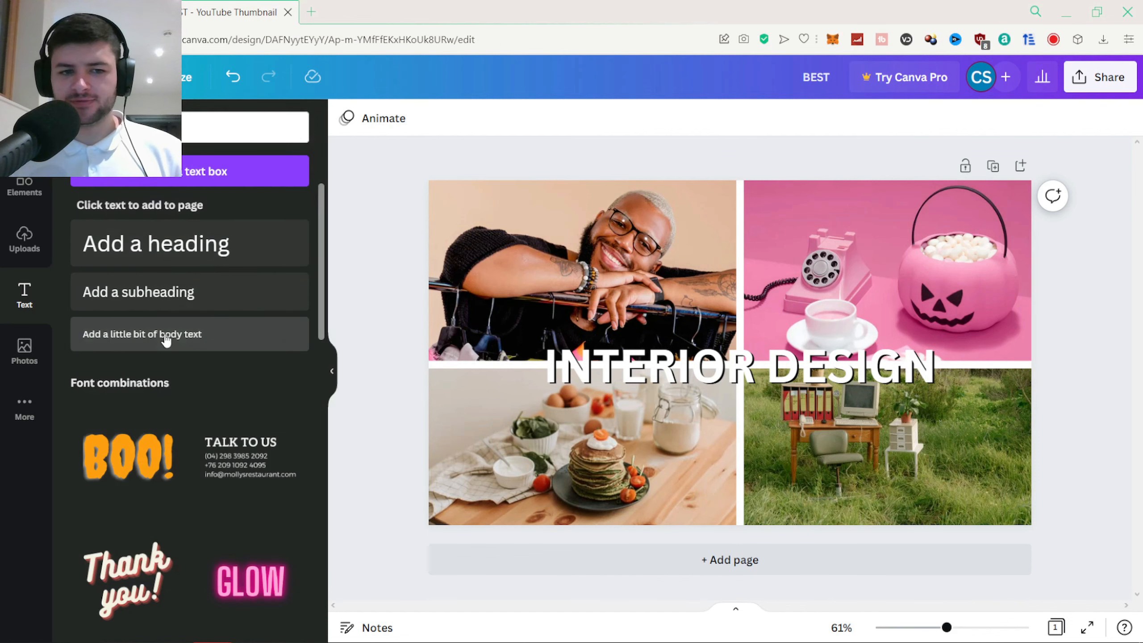
click(102, 76)
scroll(146, 297, down, 2)
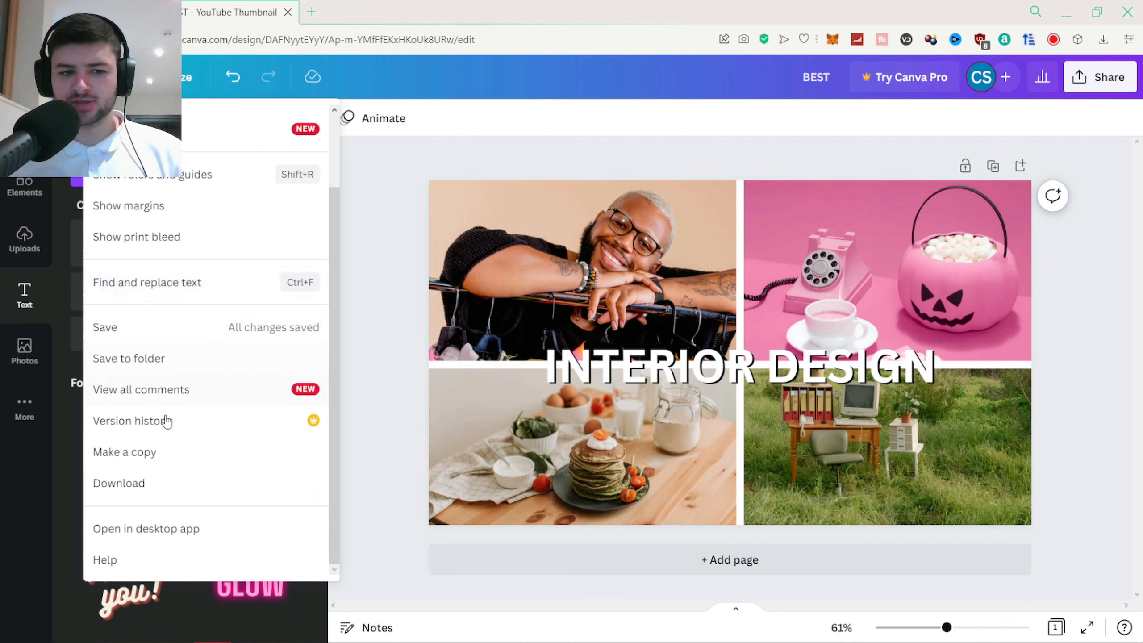
click(170, 483)
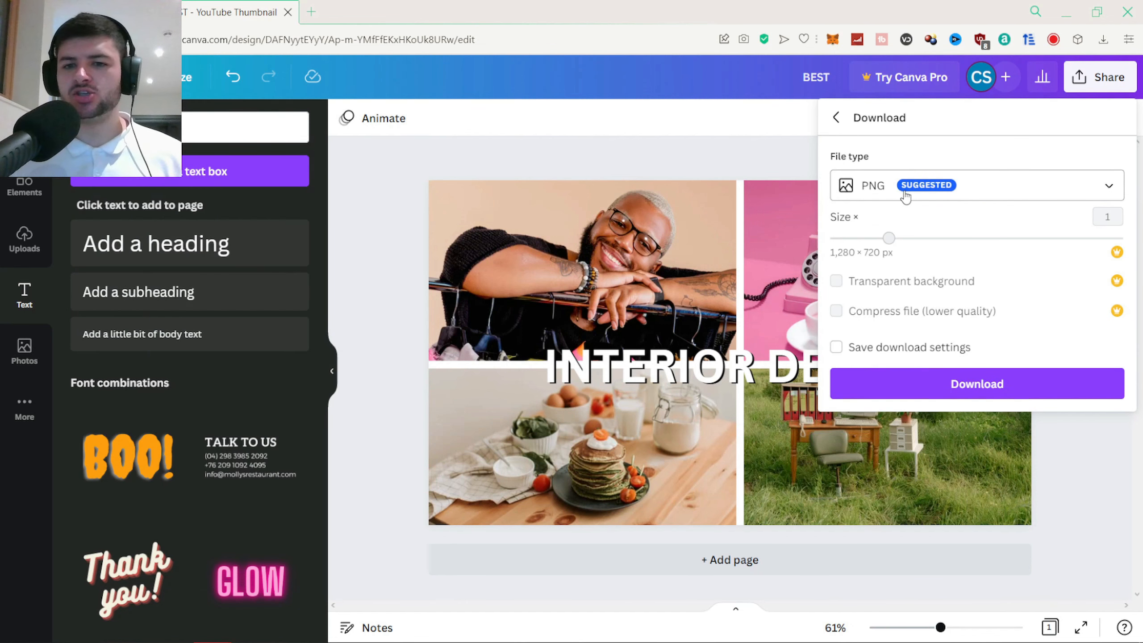
click(905, 197)
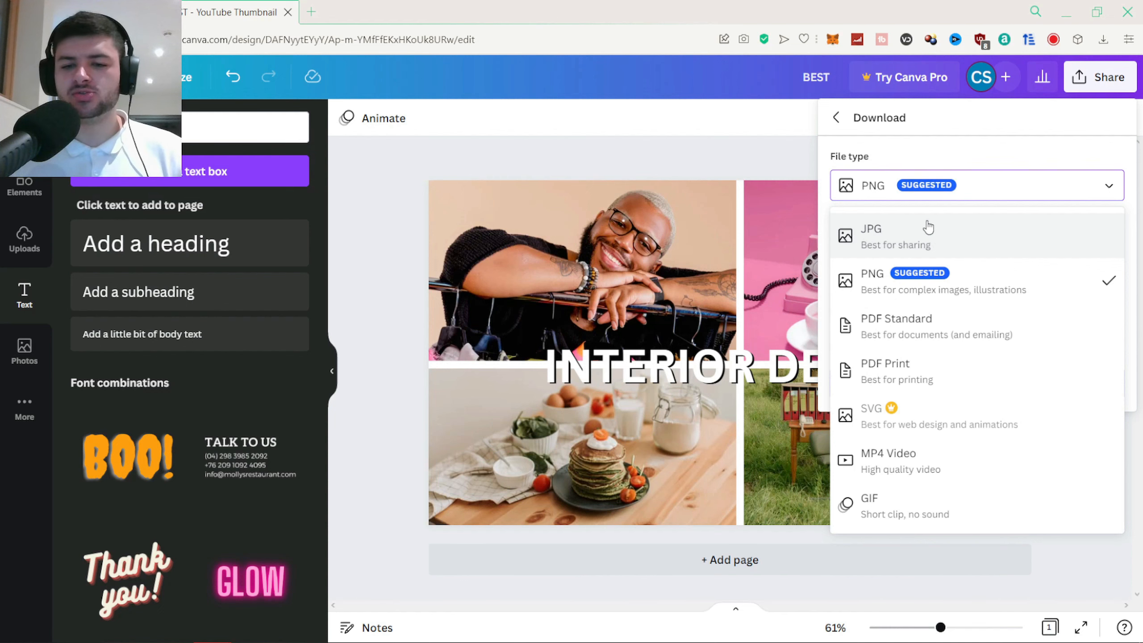
click(861, 230)
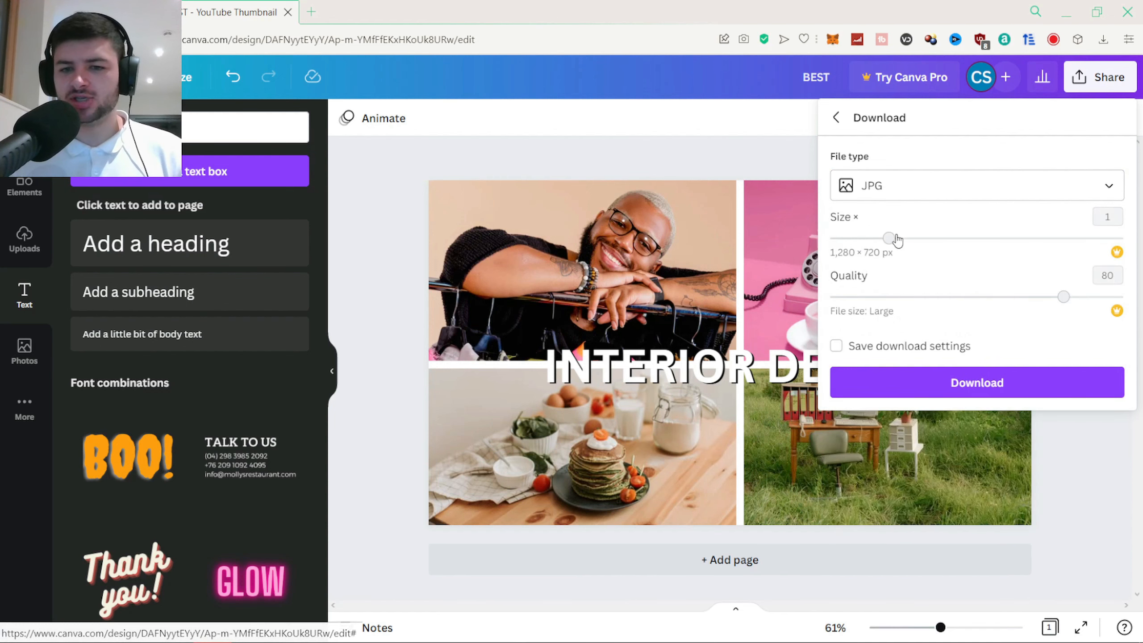
Try to change the export size, dismiss the Canva Pro offer, and download the thumbnail
click(1016, 244)
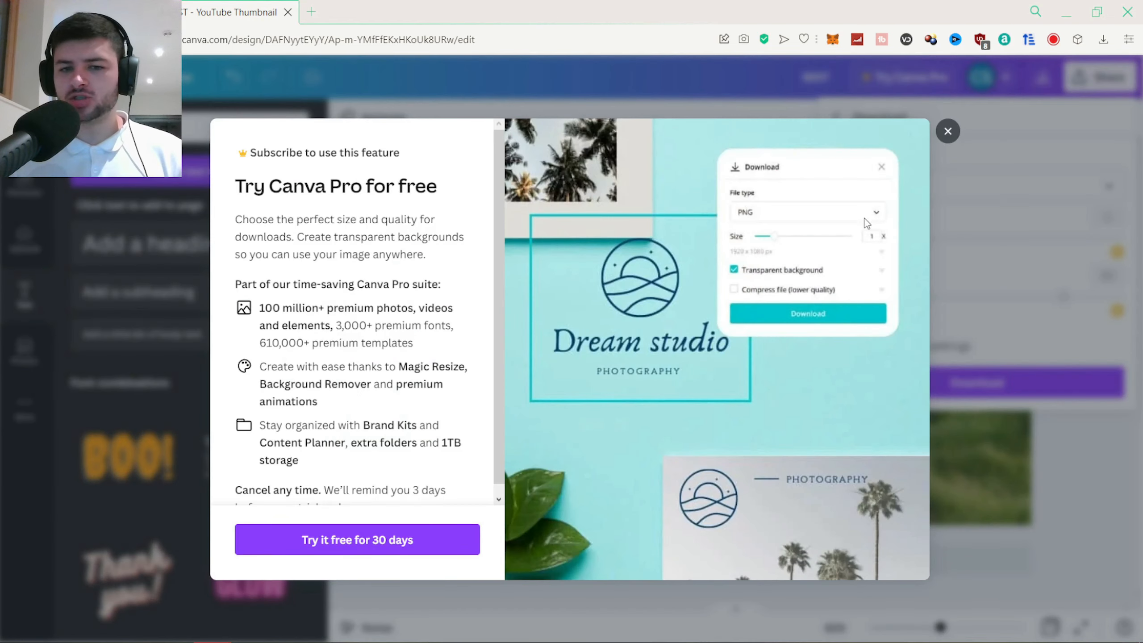
click(948, 129)
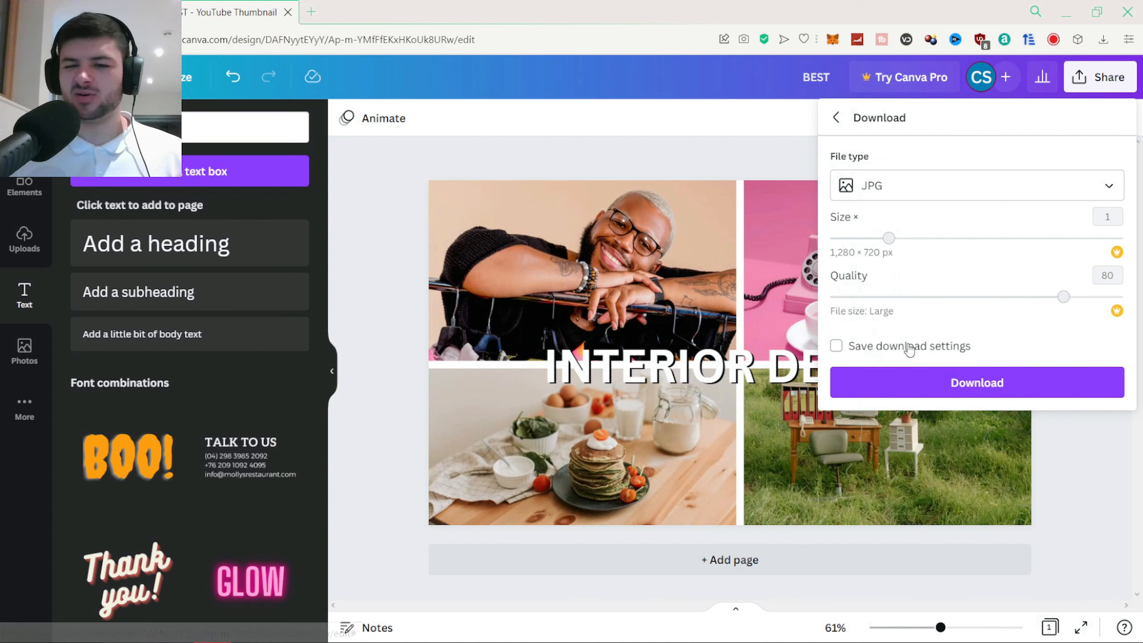
click(972, 383)
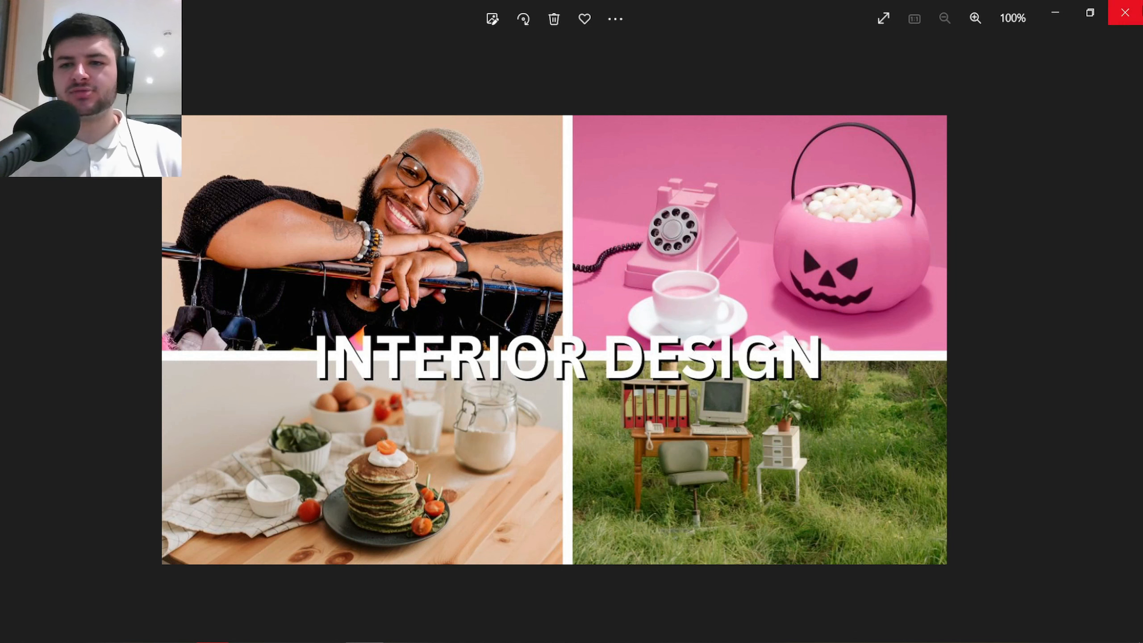
Close the downloaded image's preview and delete the collage and teal background to leave the page blank
click(1125, 13)
click(542, 223)
key(Delete)
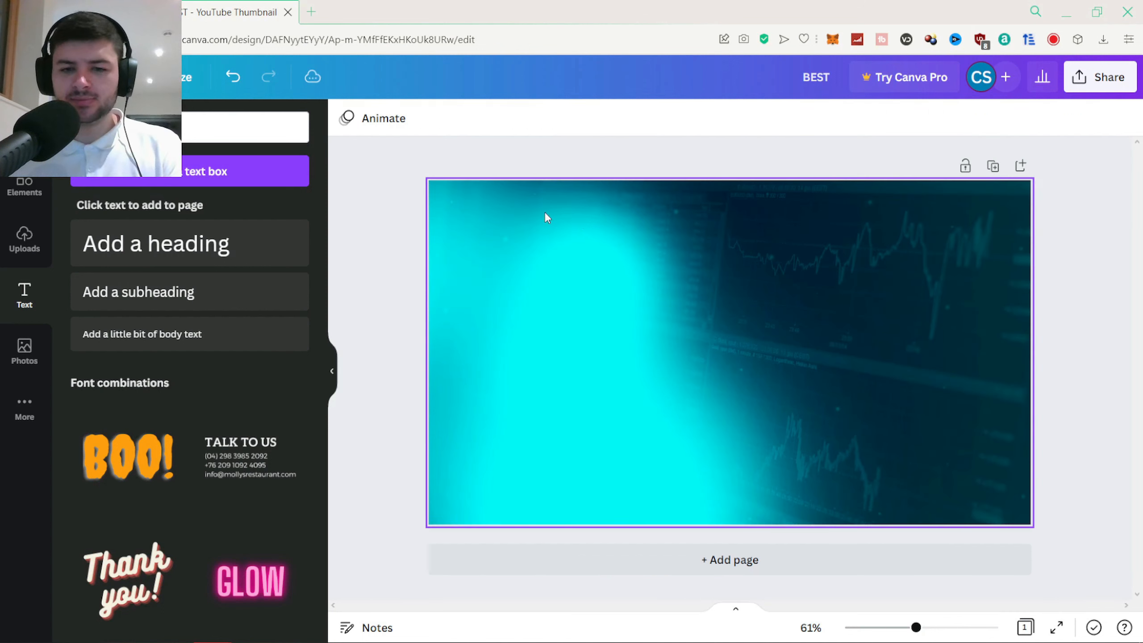
click(635, 296)
key(Delete)
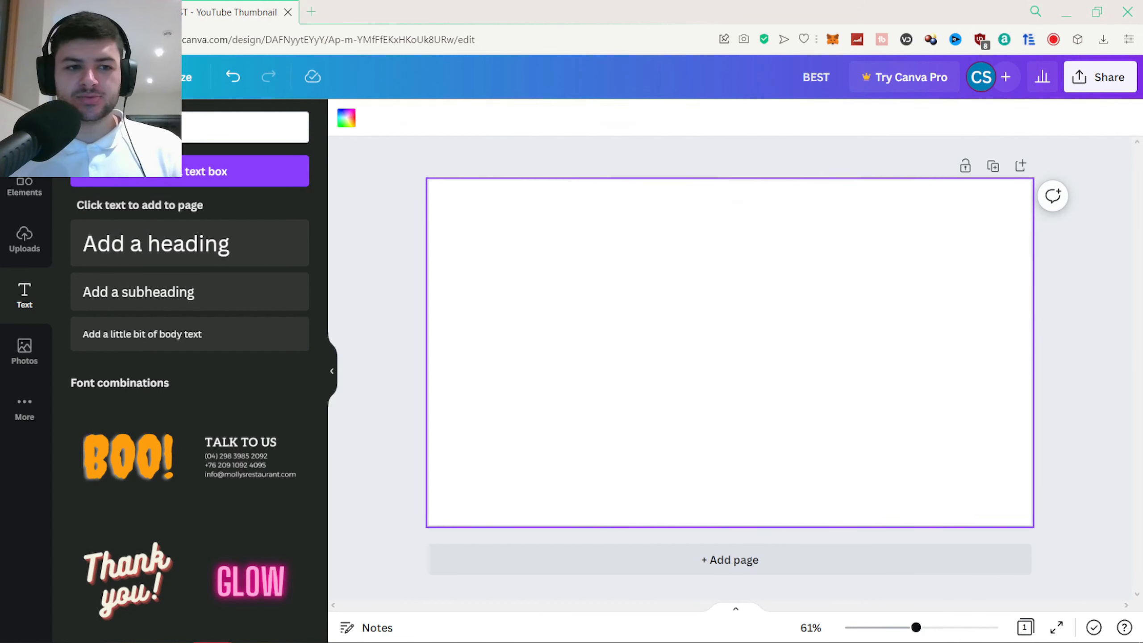
Browse the thumbnail templates and apply the yellow and black "$500 PER DAY EASY WAY" template
click(24, 130)
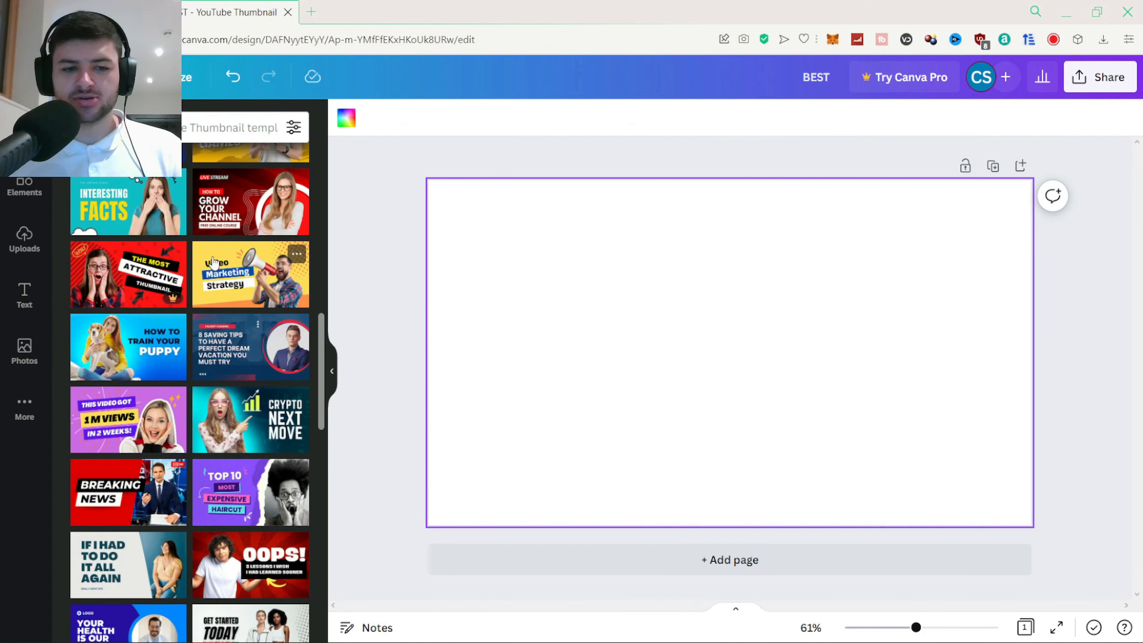
scroll(327, 392, down, 3)
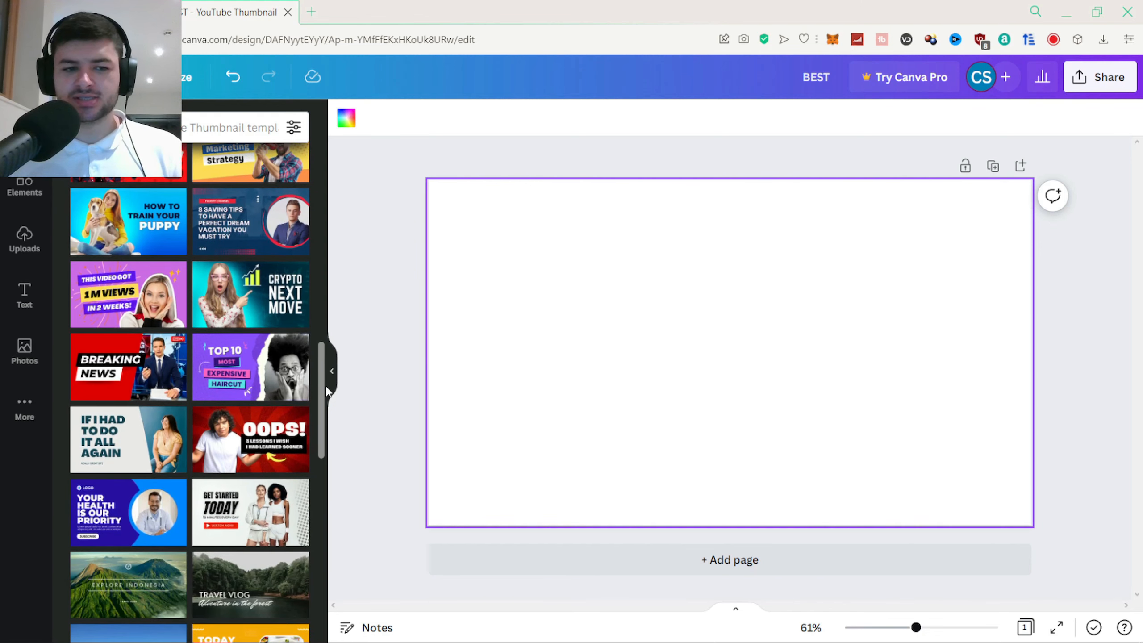
drag(327, 388, 330, 483)
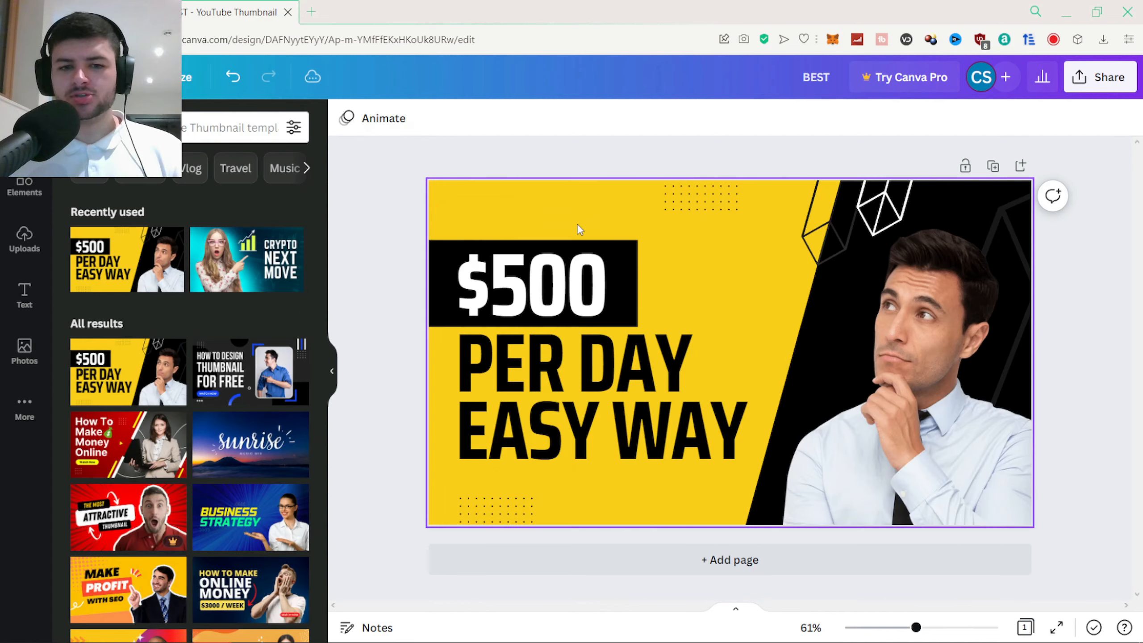
Change the "$500" text to "$5000", widen its box to fit one line, and centre it on the black rectangle
double_click(540, 268)
click(539, 282)
text(0)
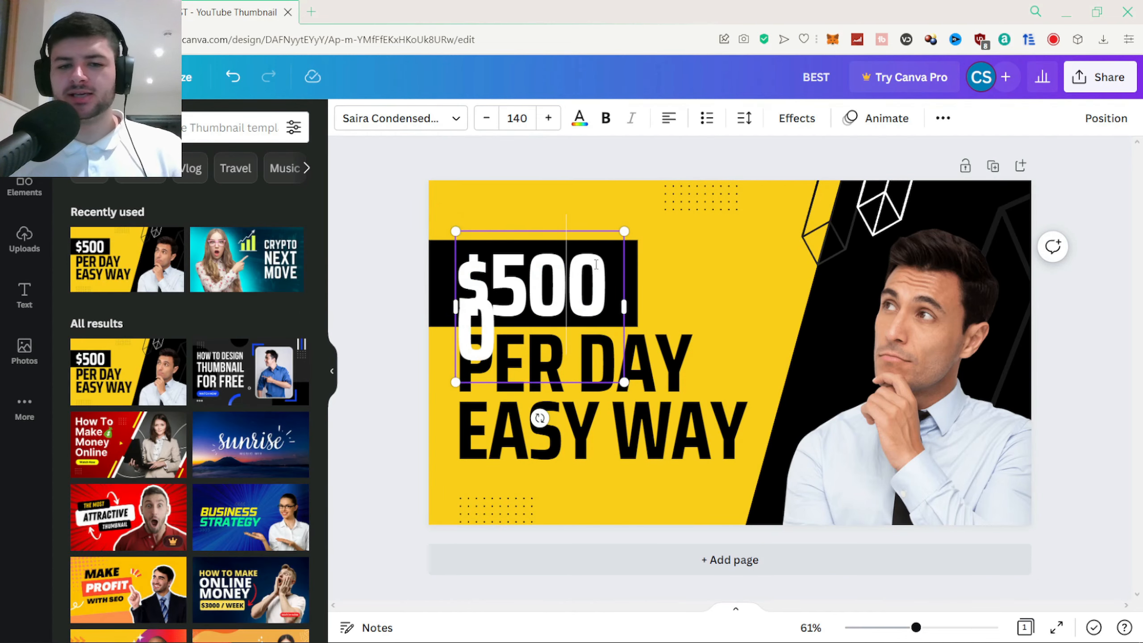
drag(625, 308, 660, 309)
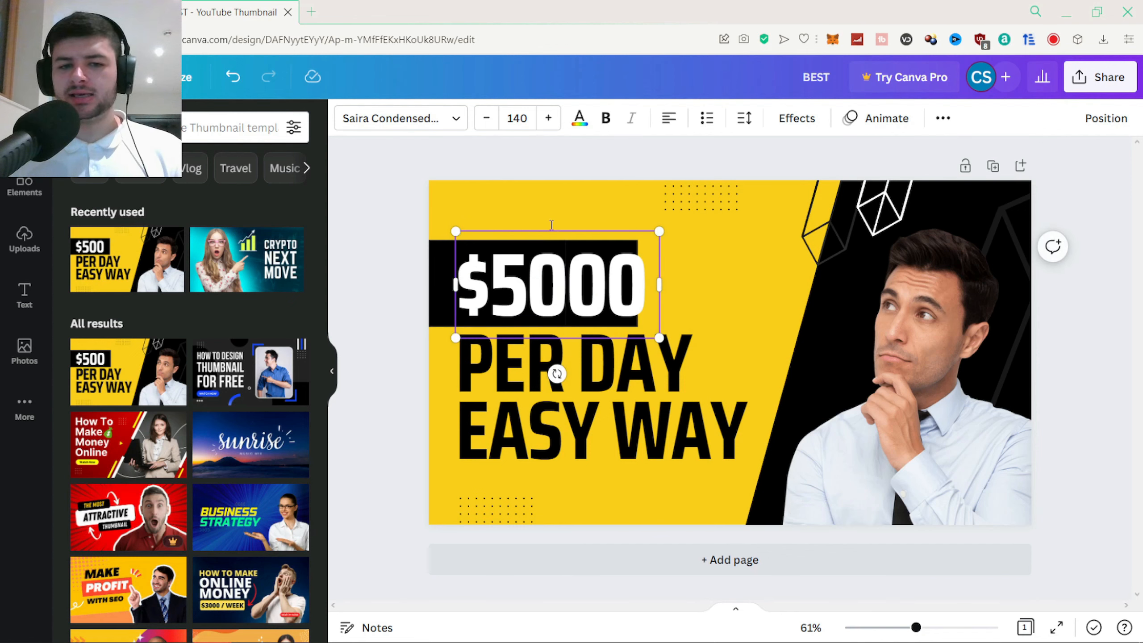
drag(553, 228, 541, 229)
click(554, 161)
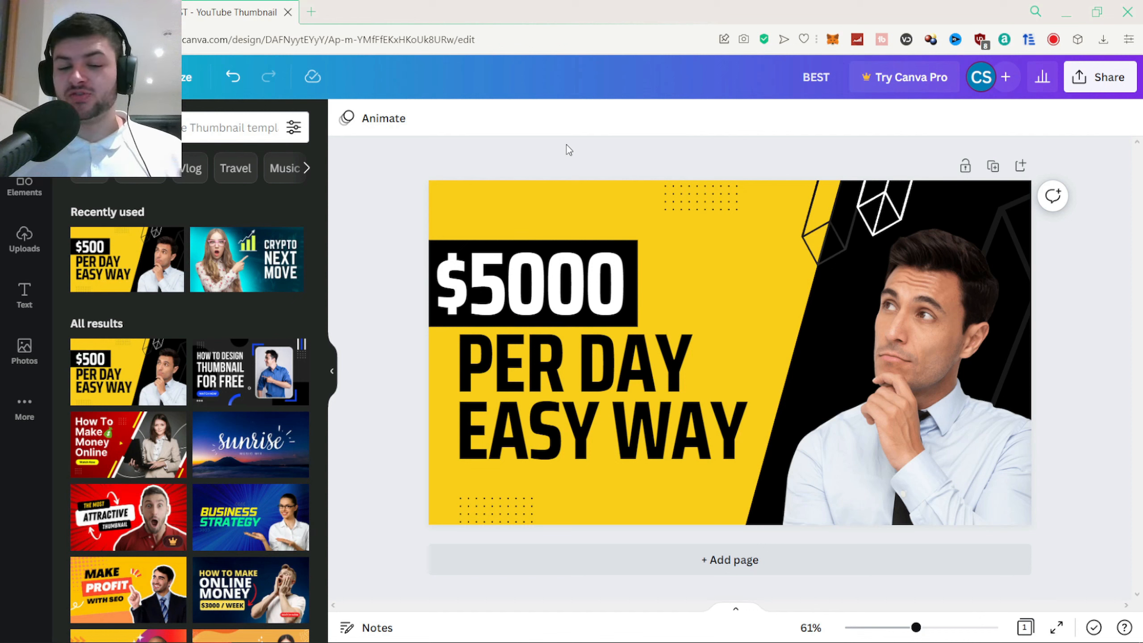
Replace "EASY WAY" with "DROPSHIPPING" beneath the "PER DAY" line
click(597, 275)
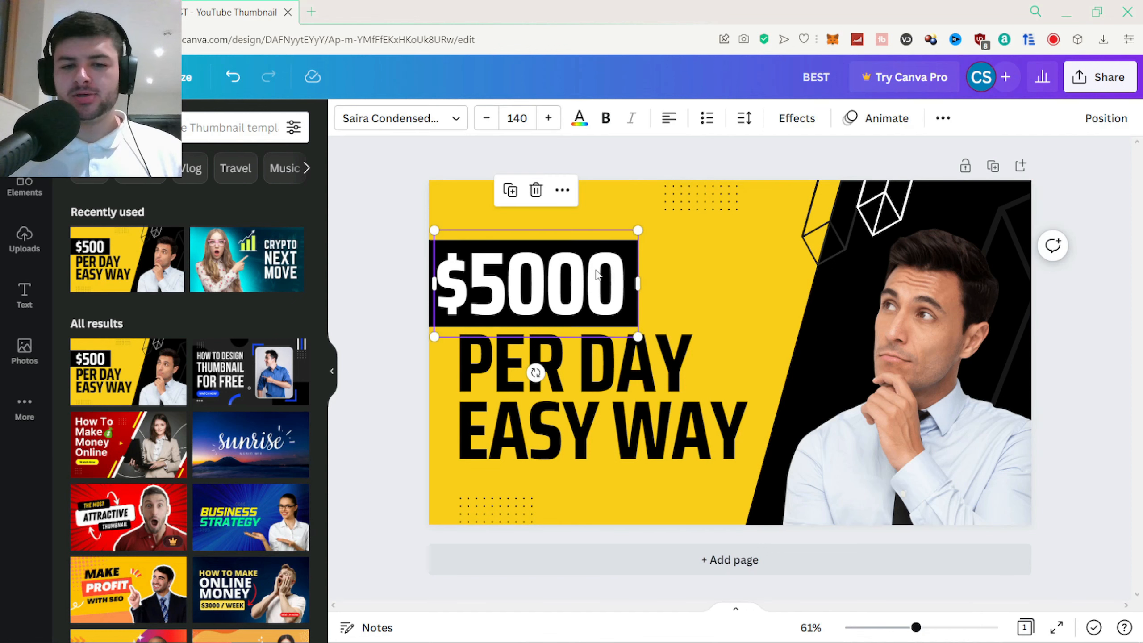
click(655, 413)
double_click(654, 412)
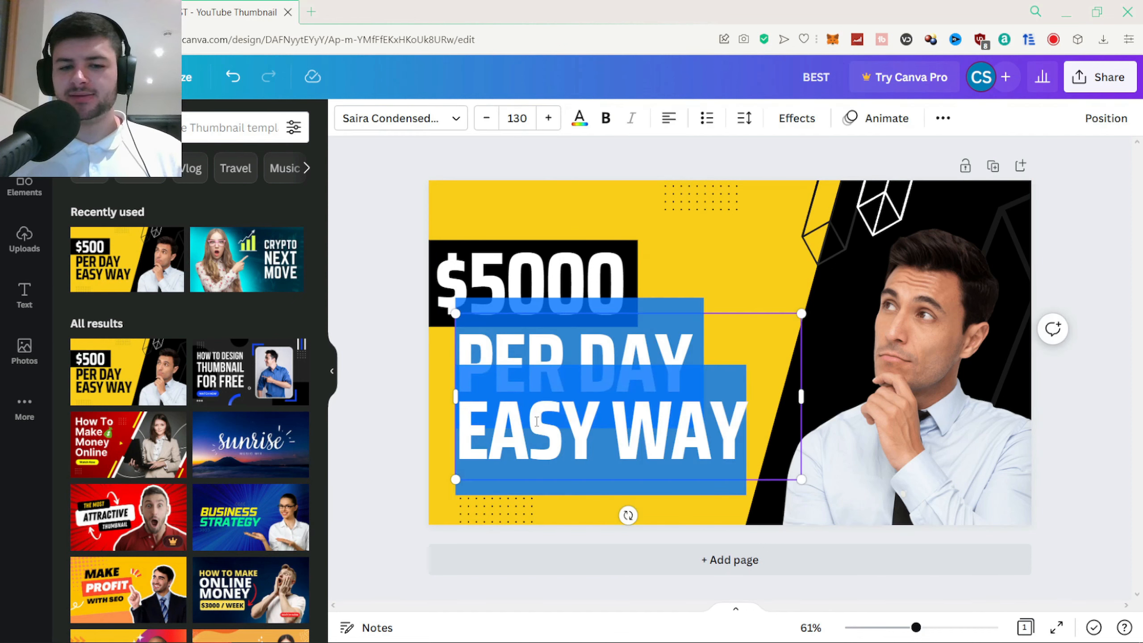
text(DROPSHIPPING)
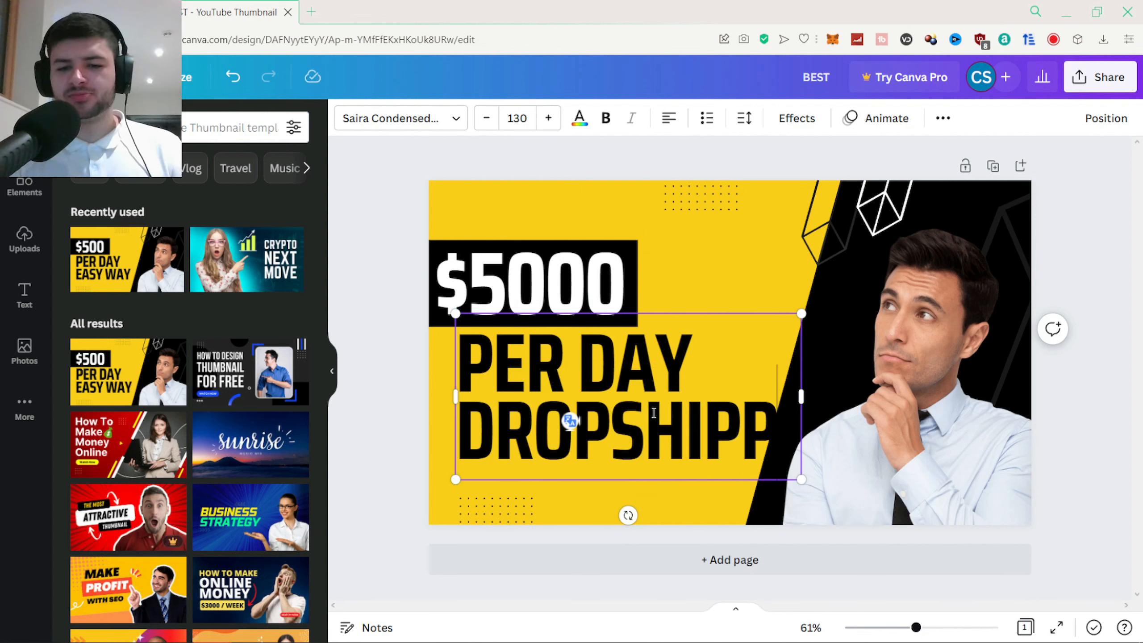
Try to widen and shrink the text box so "DROPSHIPPING" fits on one line, and undo both changes
drag(801, 431, 901, 432)
drag(884, 471, 777, 448)
key(ctrl+z)
key(ctrl+z)
Reduce the font size of "DROPSHIPPING" until the whole word fits on one line within its text box
double_click(777, 448)
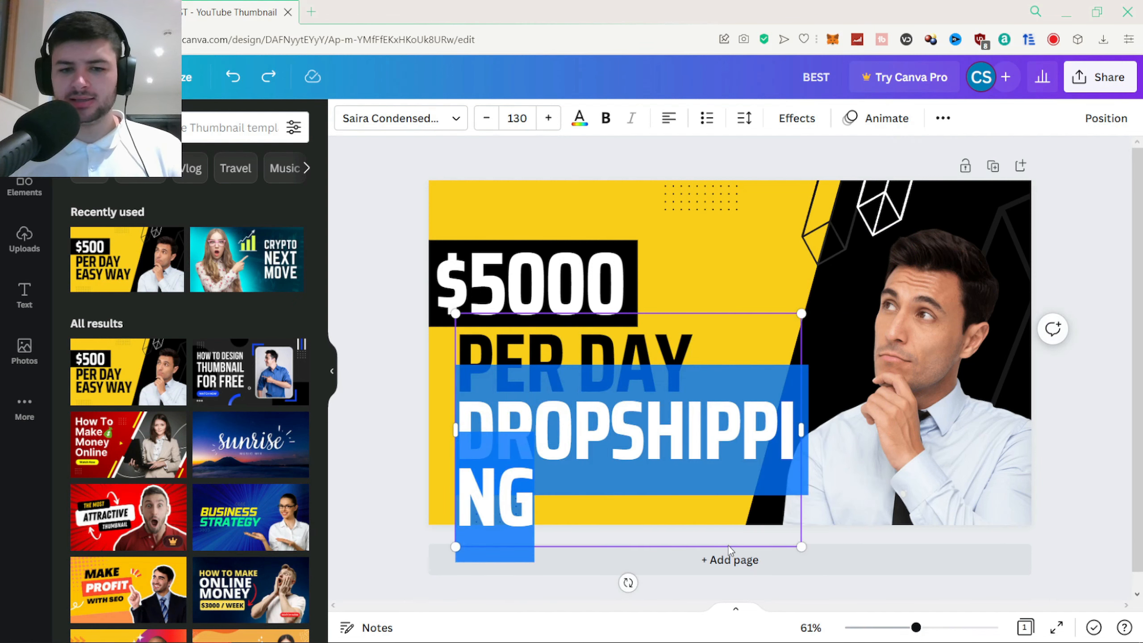
click(487, 118)
click(487, 118)
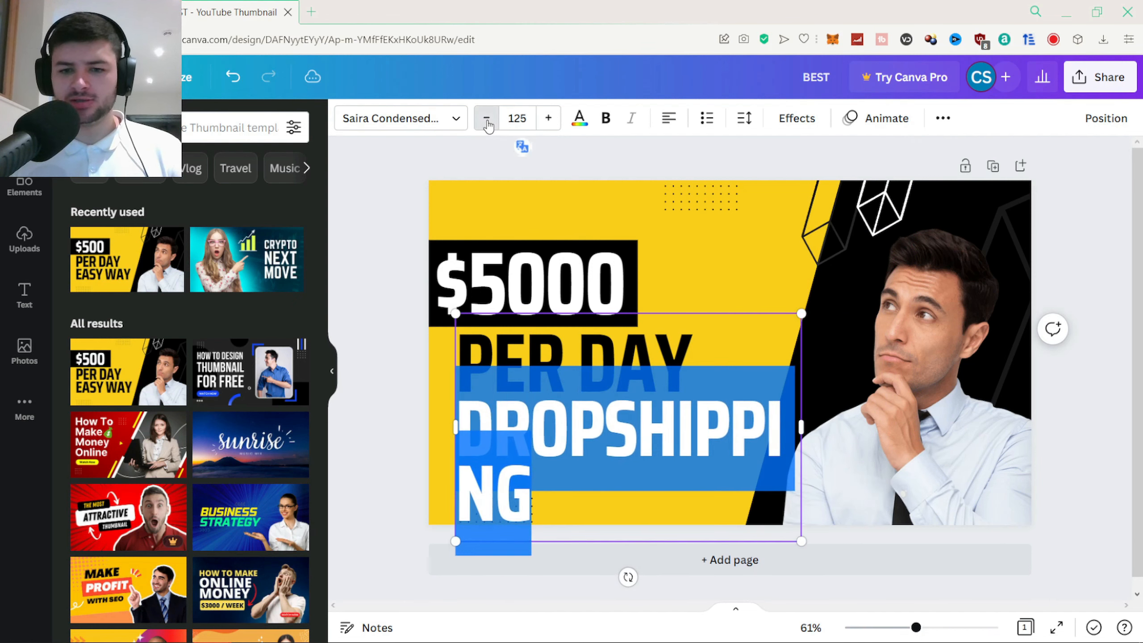
click(487, 118)
click(487, 118)
click(487, 118)
click(487, 118)
click(486, 118)
click(487, 118)
click(487, 118)
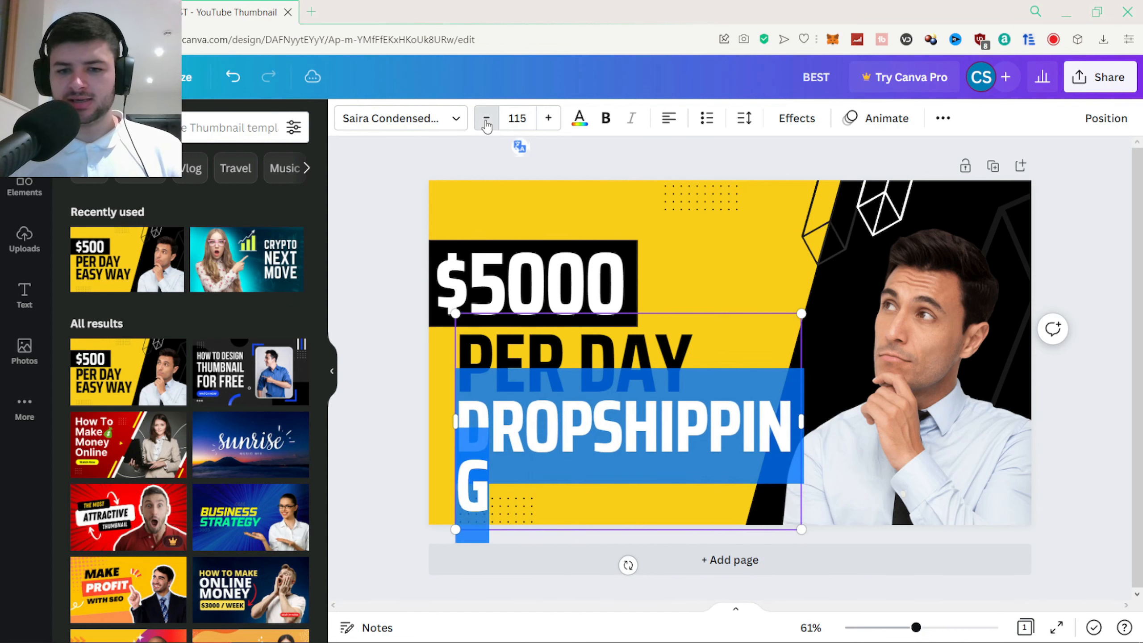
click(487, 118)
click(487, 118)
click(487, 118)
click(486, 118)
click(487, 118)
click(486, 118)
click(487, 118)
click(486, 118)
click(487, 118)
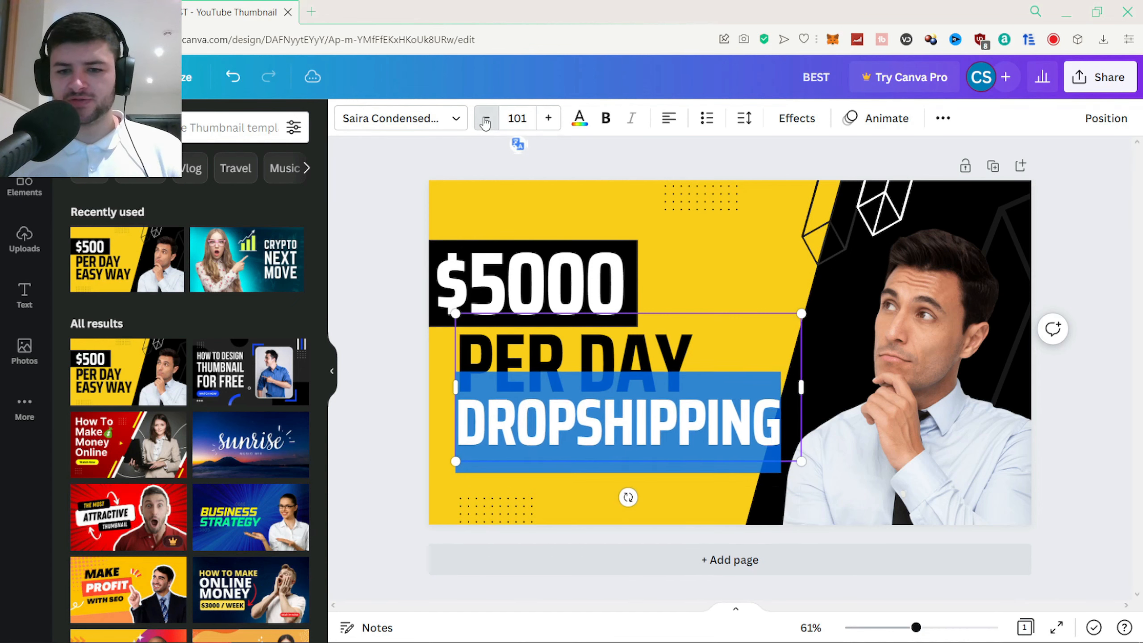
click(486, 118)
click(486, 118)
click(485, 122)
click(486, 121)
click(1089, 270)
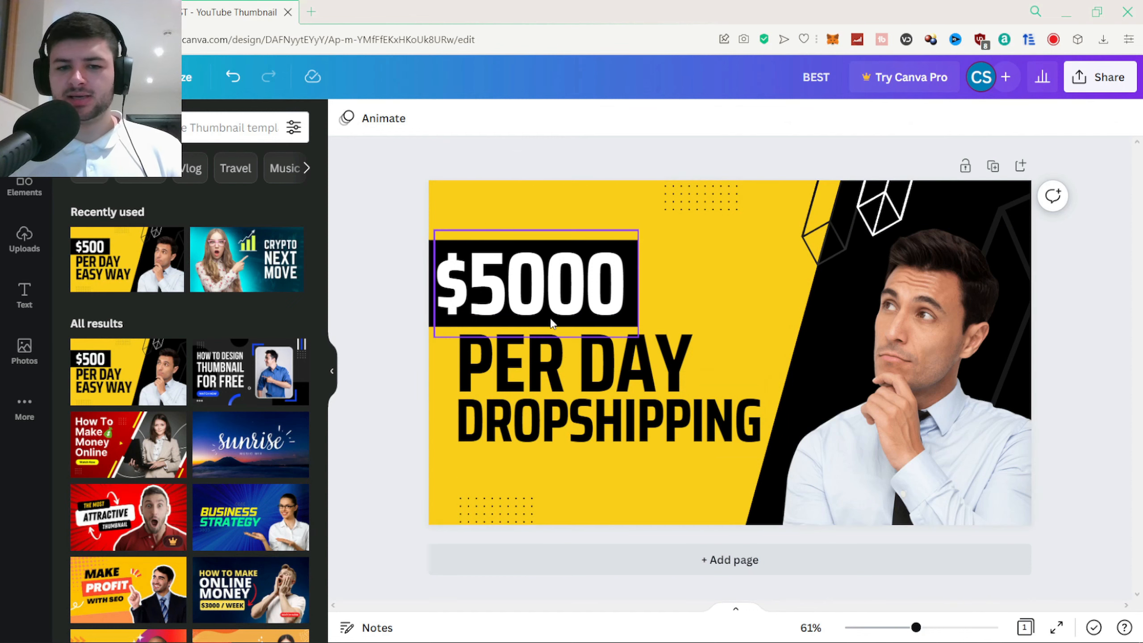
Move the "PER DAY DROPSHIPPING" text box slightly down and to the left, clear of the black "$5000" rectangle
drag(558, 368, 537, 387)
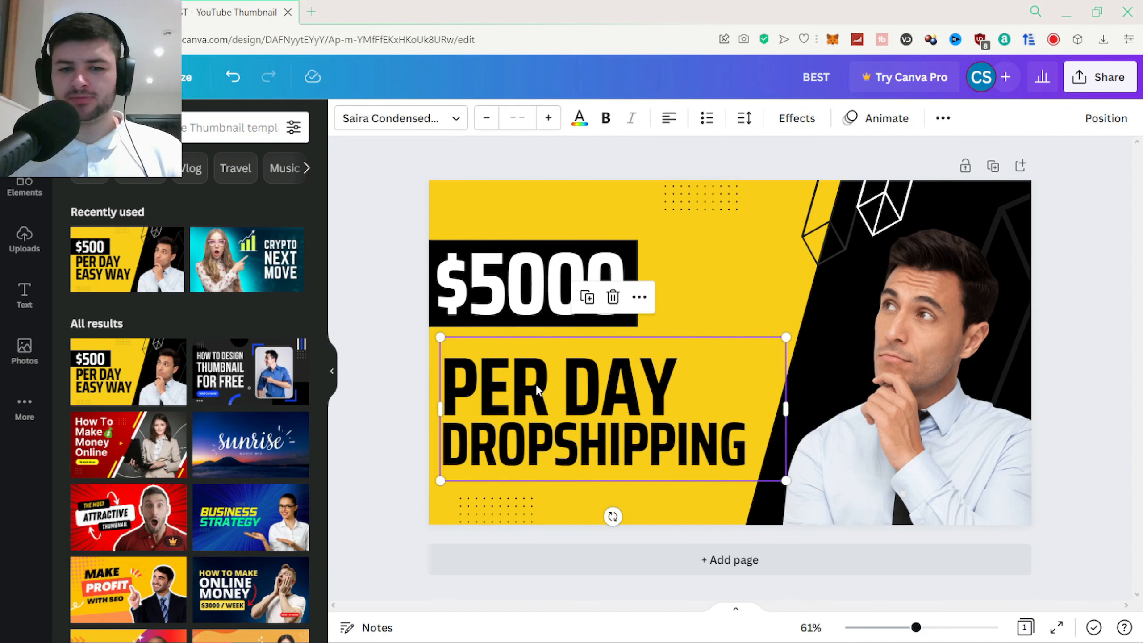
click(931, 312)
drag(932, 312, 933, 311)
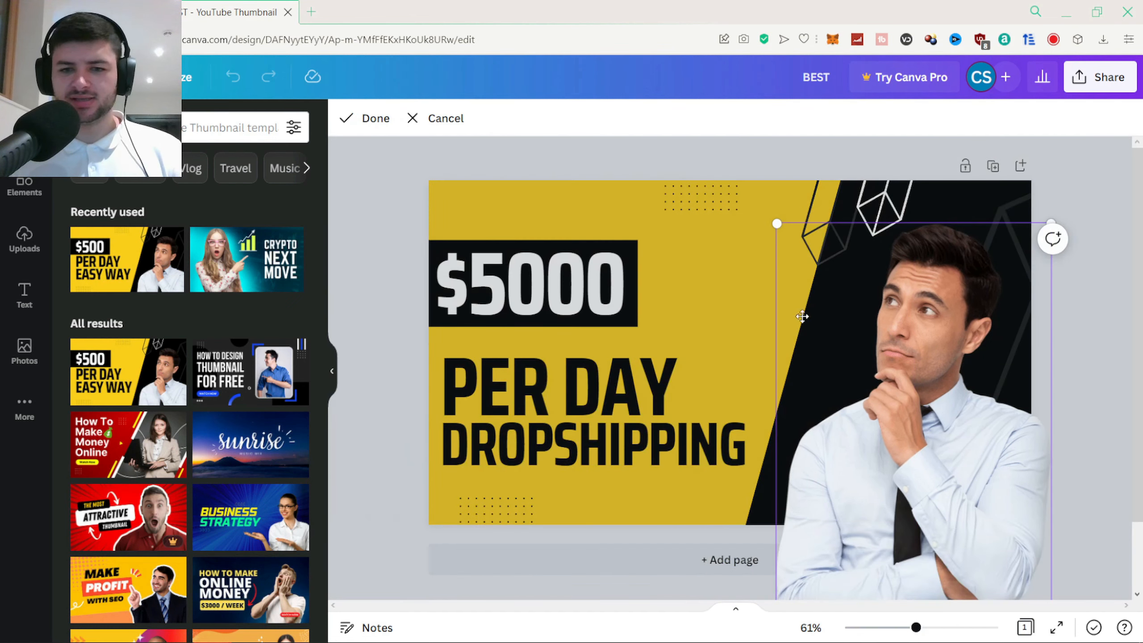
click(389, 247)
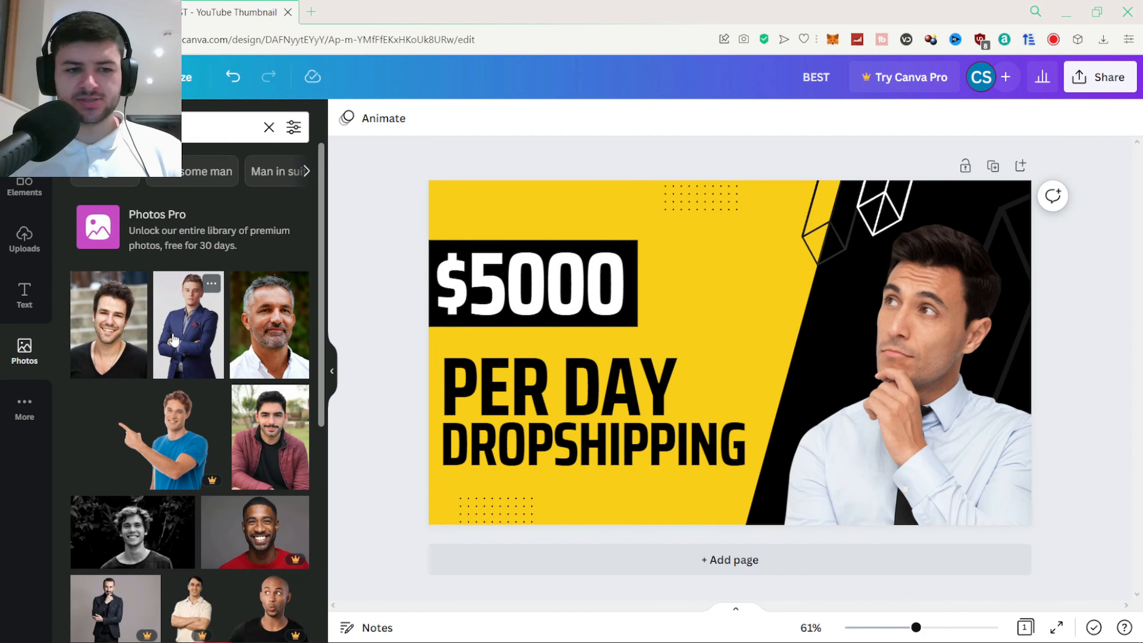
Try the stock photo of the man in the blue suit on the thumbnail, and remove it
click(194, 327)
drag(715, 297, 666, 301)
key(Delete)
Browse the stock photos of men for a possible replacement for the thinking man in the thumbnail
scroll(110, 319, down, 5)
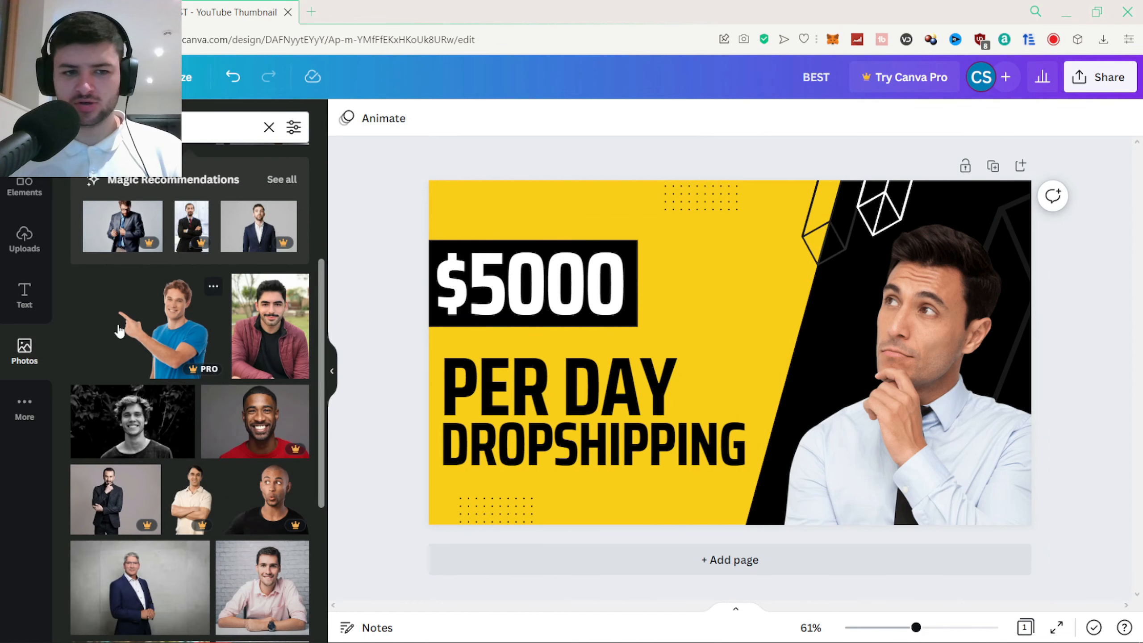
scroll(259, 266, down, 10)
scroll(259, 266, down, 2)
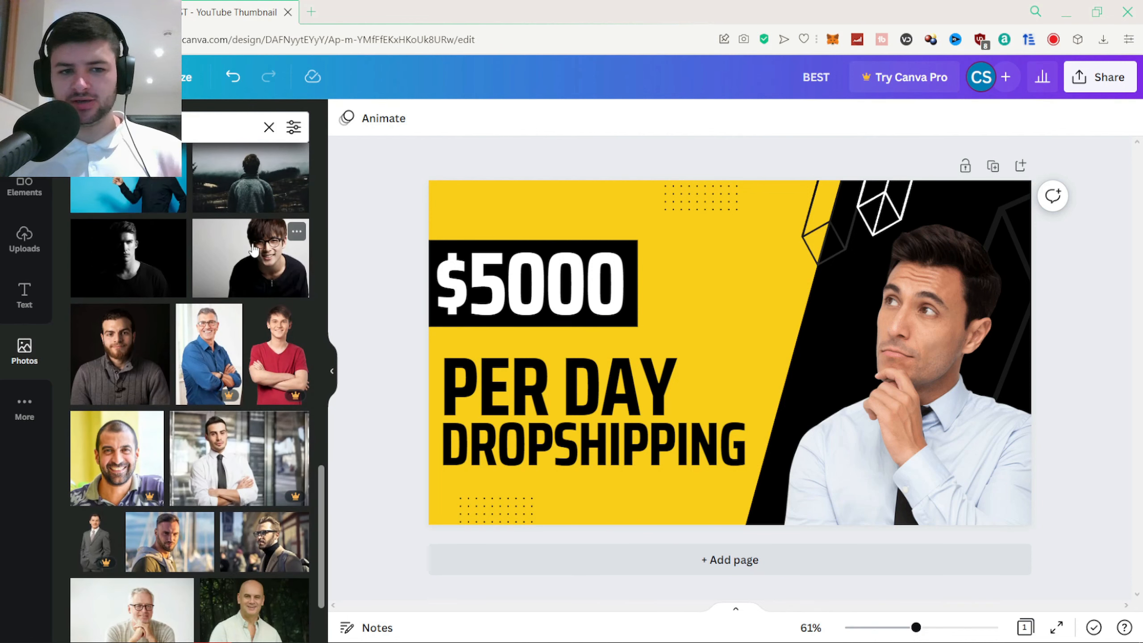
click(931, 334)
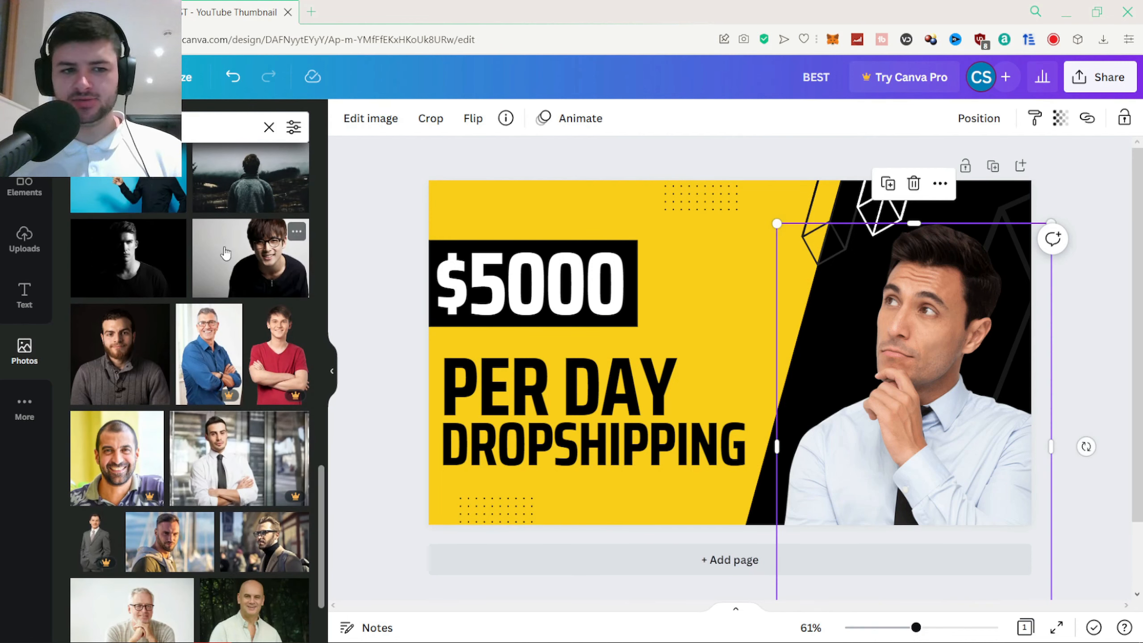
scroll(216, 290, down, 8)
scroll(216, 290, down, 5)
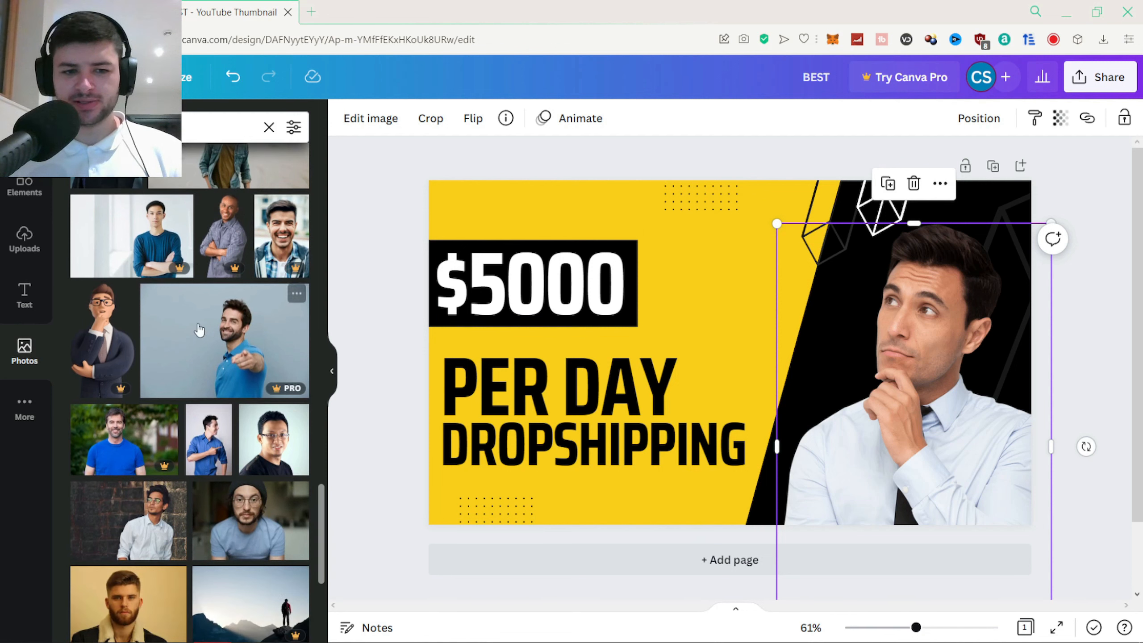
scroll(250, 355, down, 6)
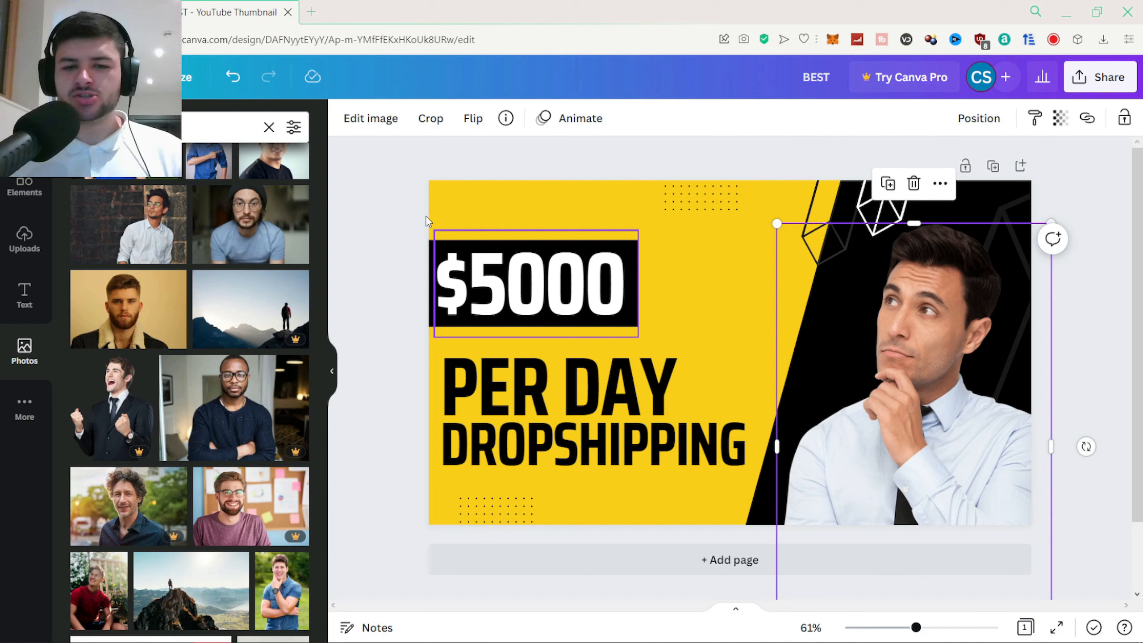
click(373, 215)
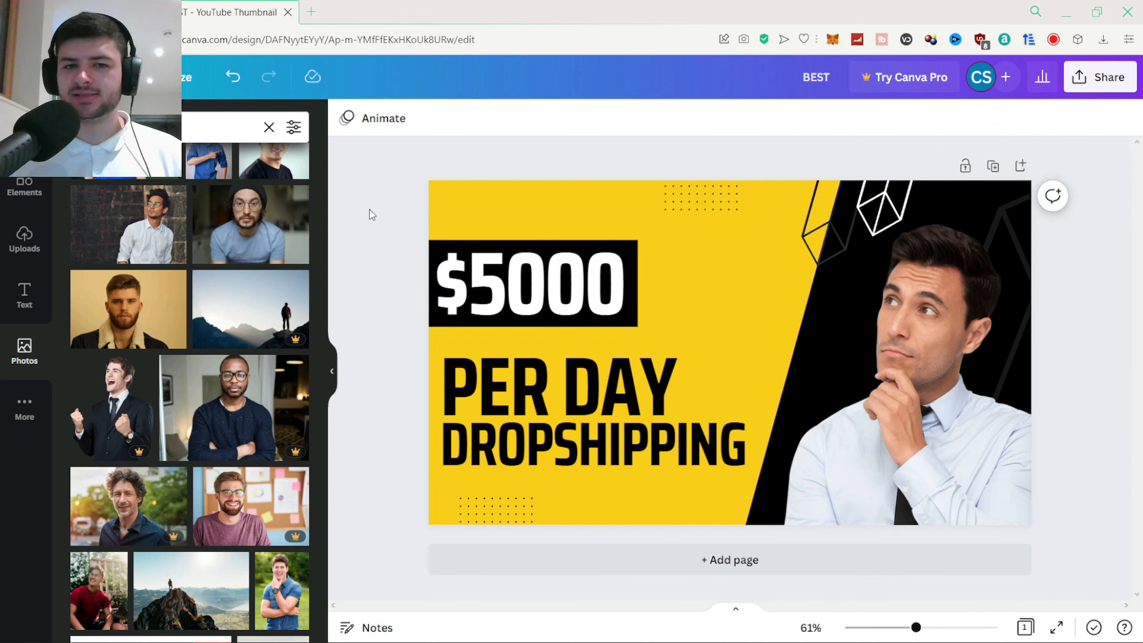